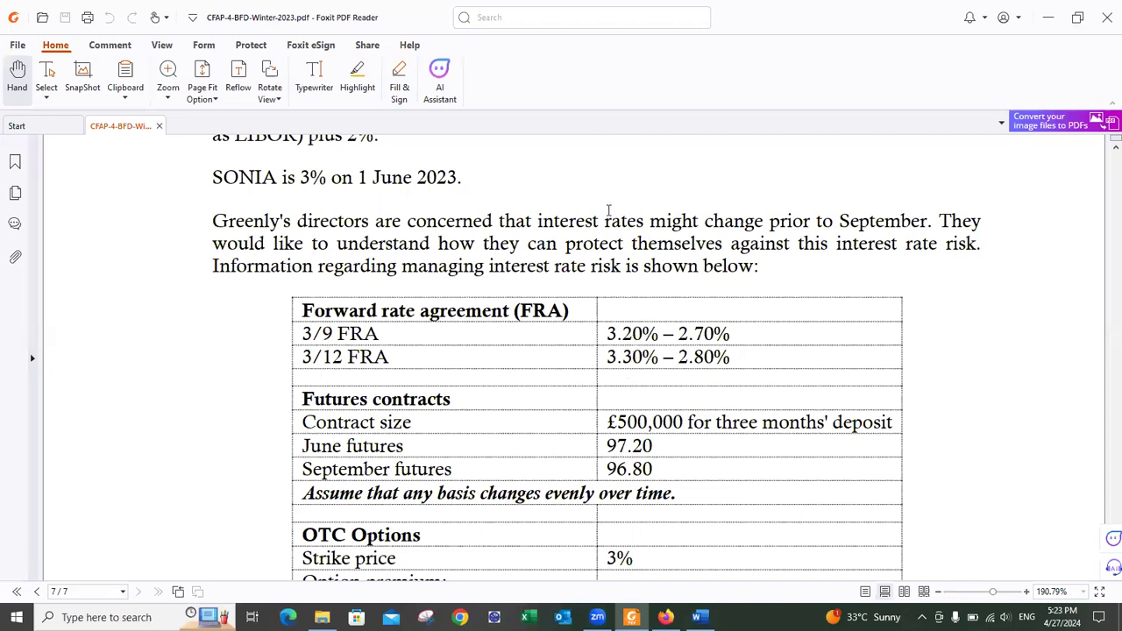
- Check the futures data in the exam PDF and add the bold heading "2) Interest Rate Futiures" below the 3 v 12 rate in the answer
key("alt+Tab")
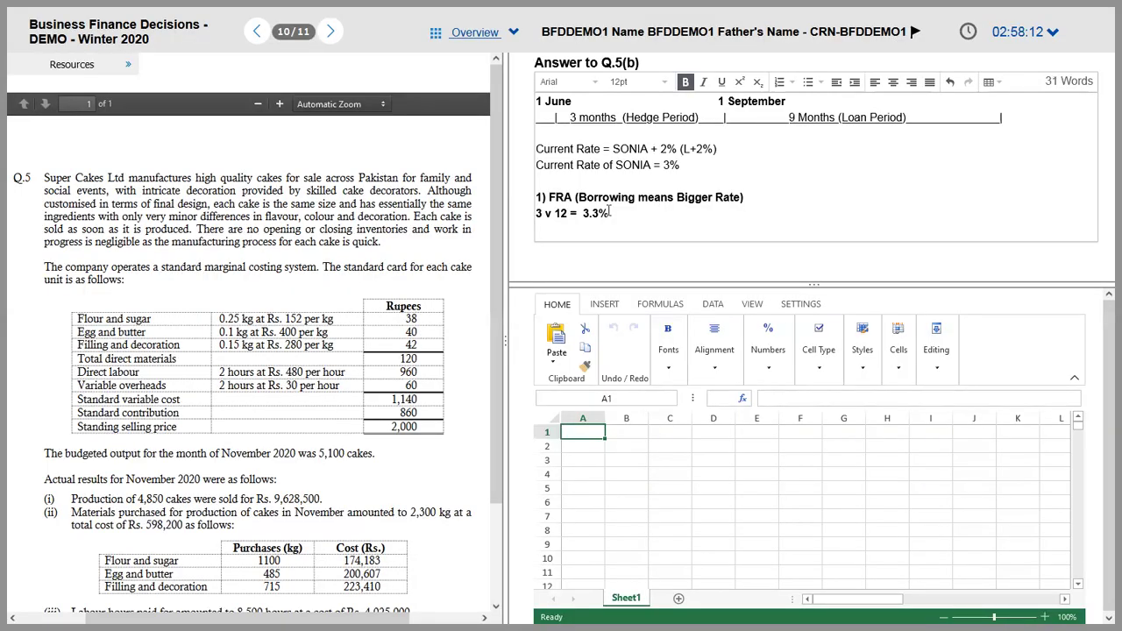
key("alt+Tab")
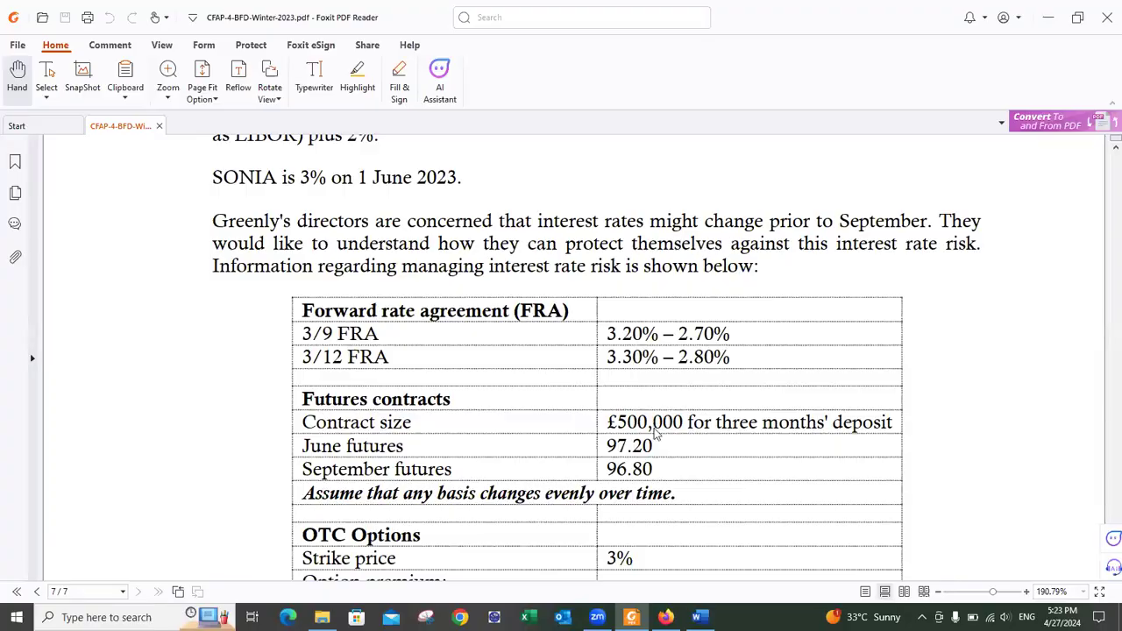
key("alt+Tab")
left_click(563, 227)
scroll(562, 227, "down", 1)
type("2)")
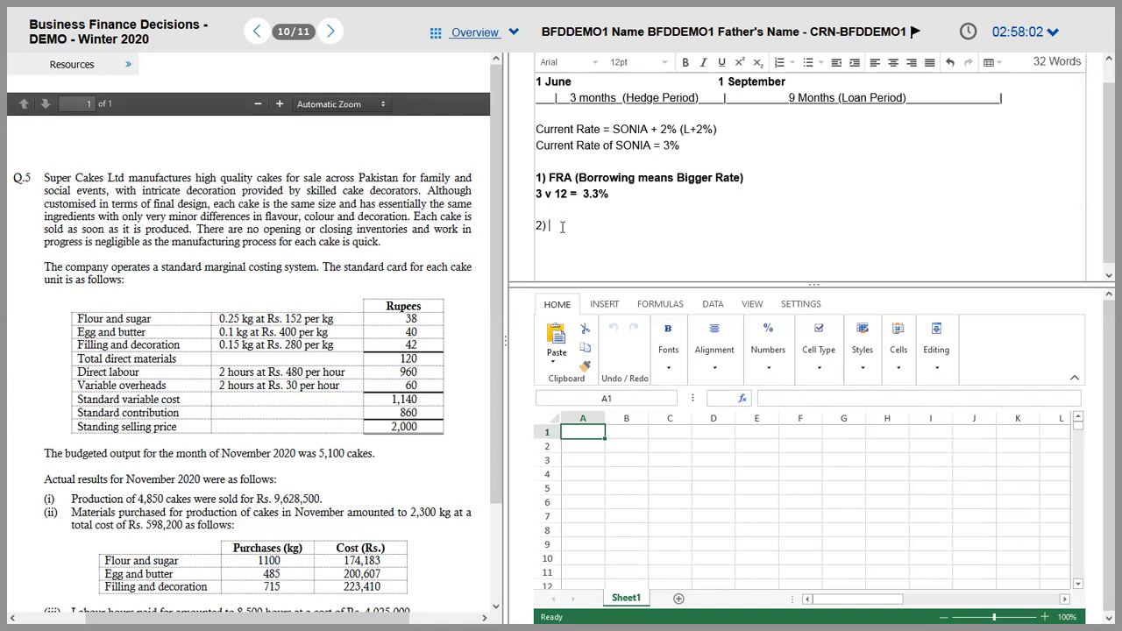
type(" Interest Rate Futiures")
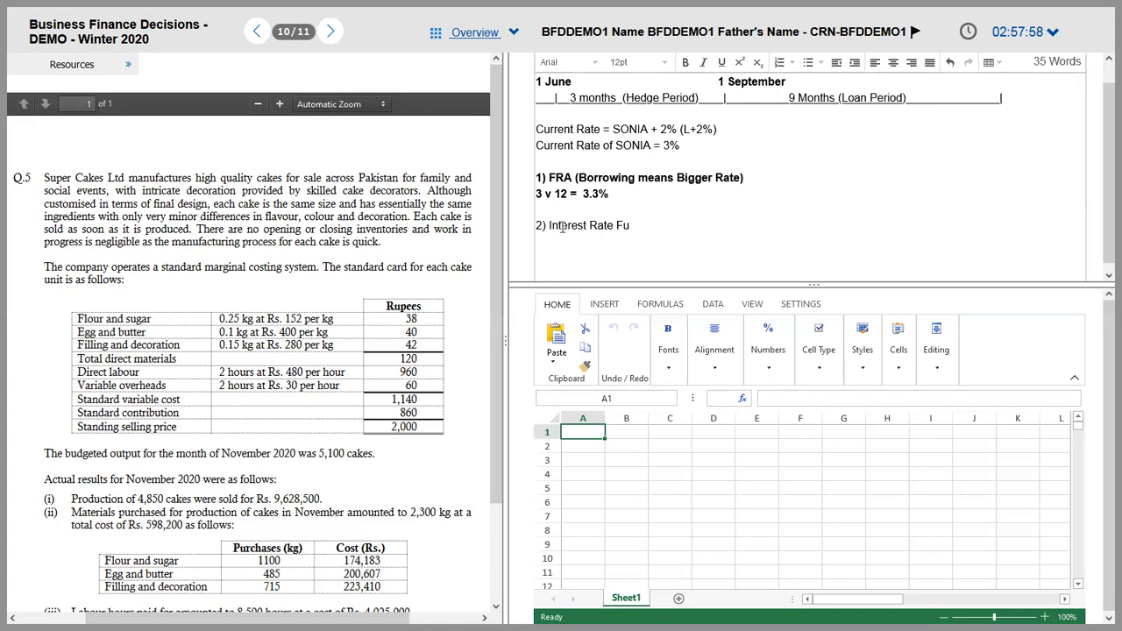
key("shift+Home")
key("ctrl+b")
- Add the bold heading "3) Interest Rate Options" two lines below the Interest Rate Futures heading
key("End")
key("Return")
key("Return")
type("3) Interst")
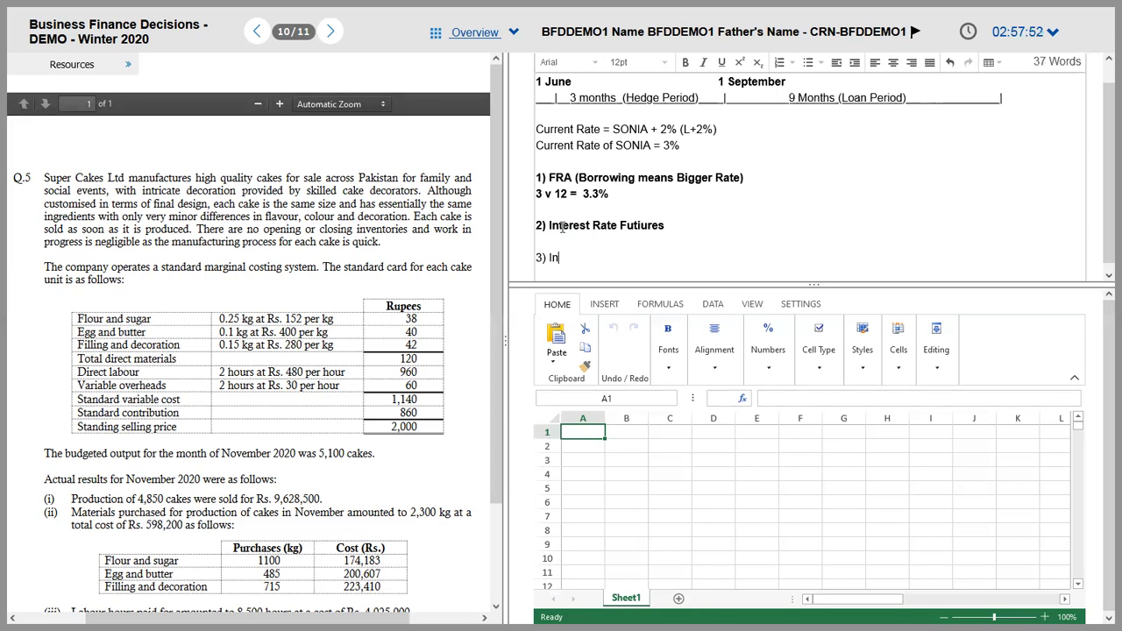
key("BackSpace")
key("BackSpace")
key("BackSpace")
type("est Rate Options")
key("shift+Home")
key("ctrl+b")
- Insert a blank line above the "2) Interest Rate Futiures" heading in the answer
key("Up")
key("Up")
key("Home")
key("Return")
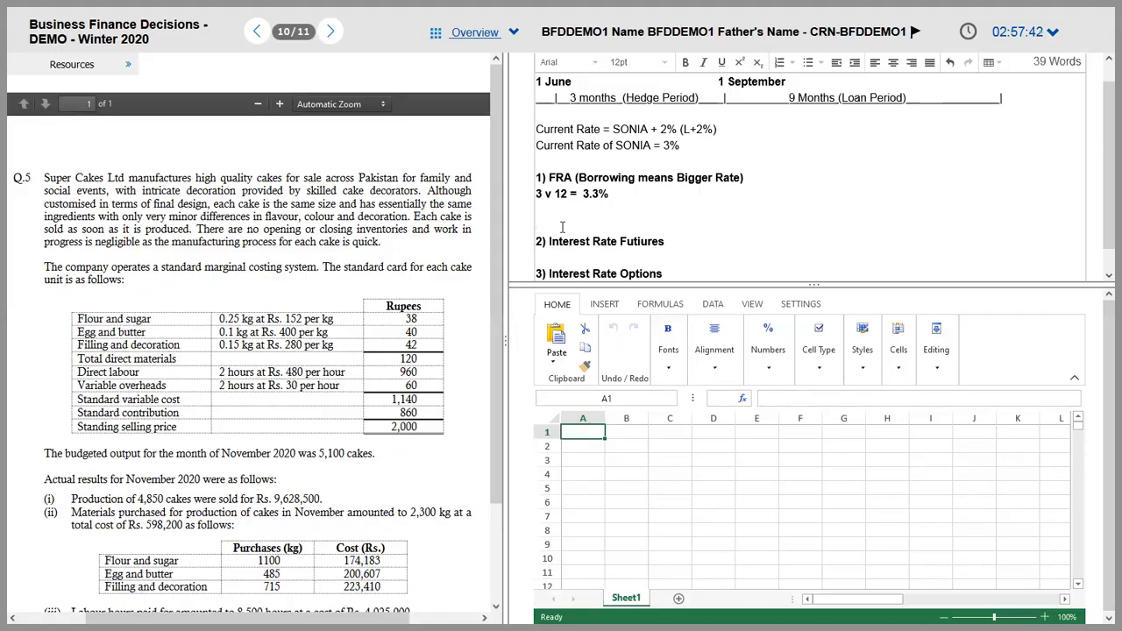
- Review the question in the exam PDF and enter the scenario heading "Rate changed to 4%" in spreadsheet cell D2
key("alt+Tab")
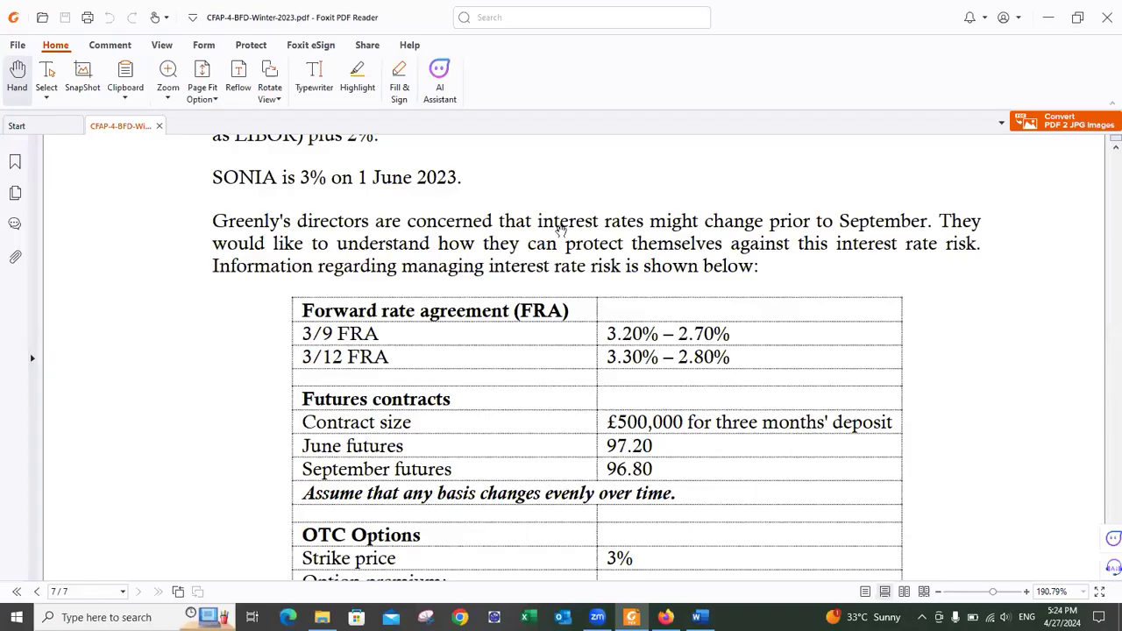
scroll(561, 230, "down", 3)
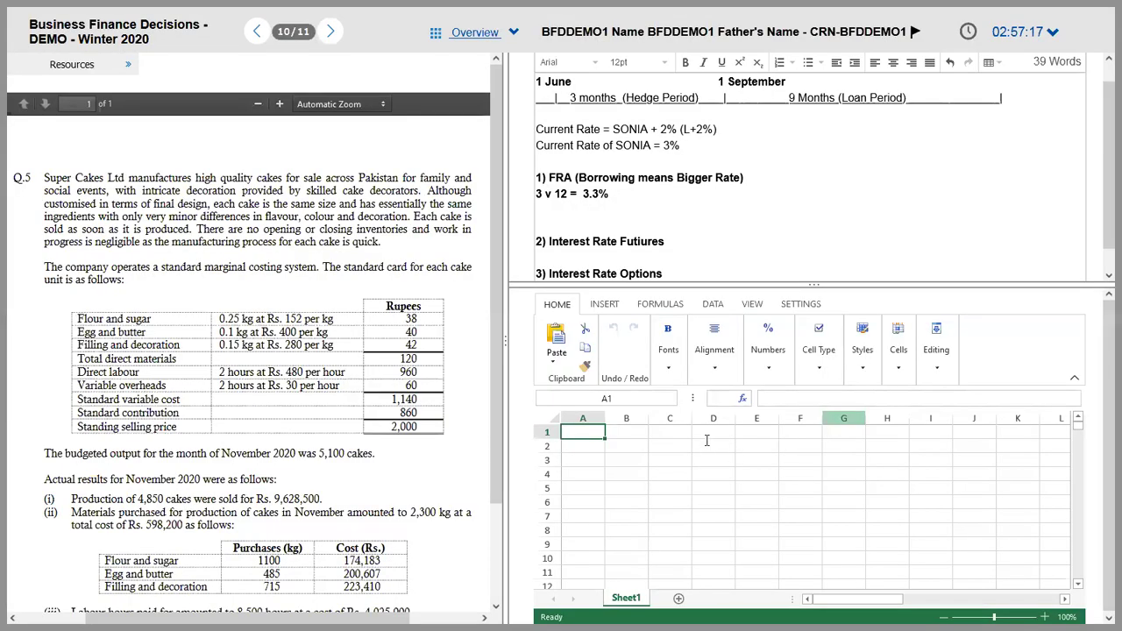
left_click(707, 442)
type("4%")
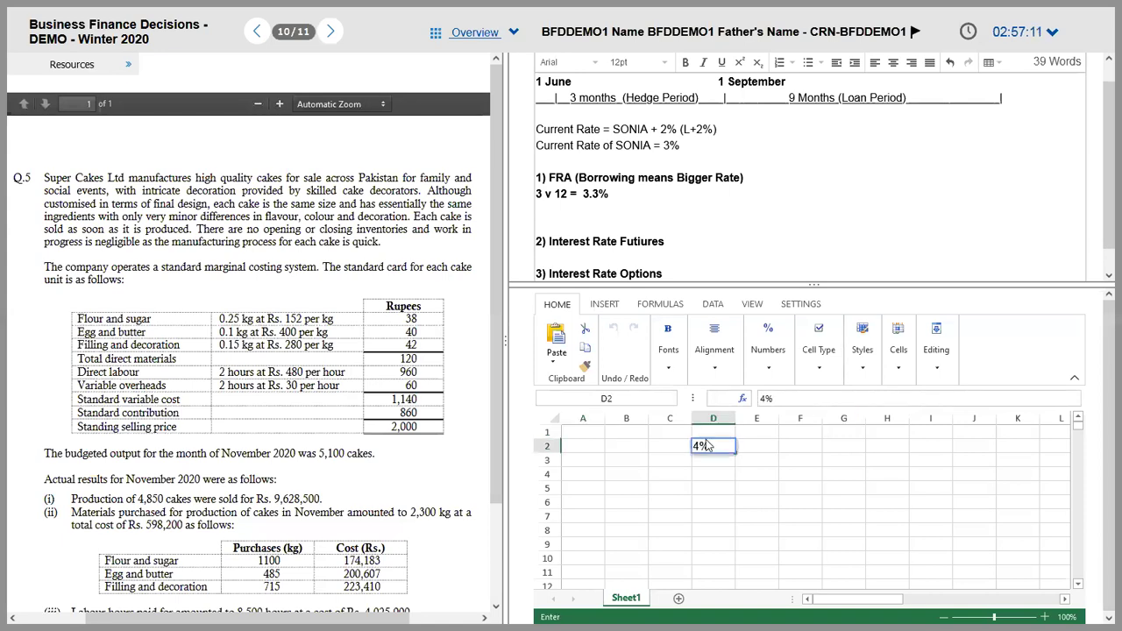
key("Return")
key("Up")
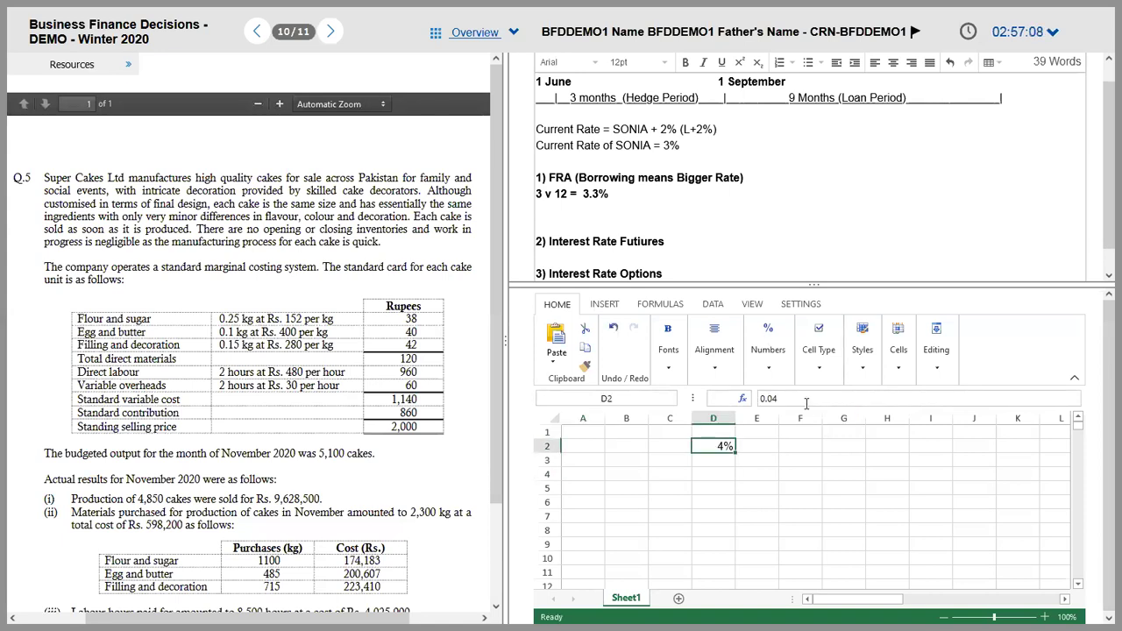
double_click(713, 449)
type("Rate changed to 4%")
key("Tab")
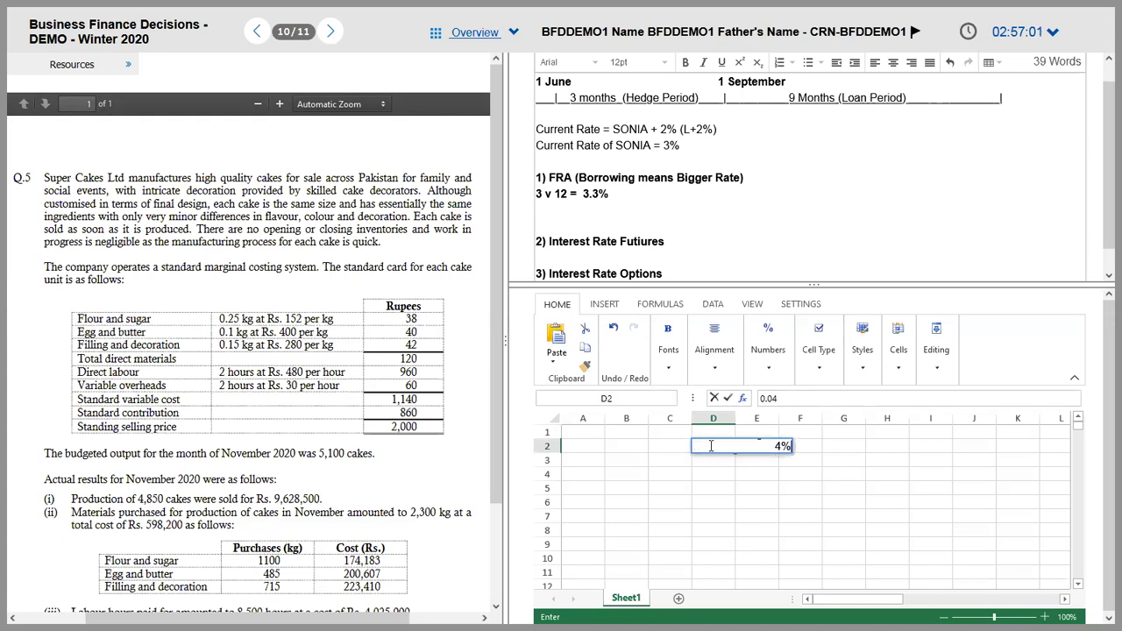
- Copy the scenario heading from D2 into F2
left_click(712, 447)
key("ctrl+c")
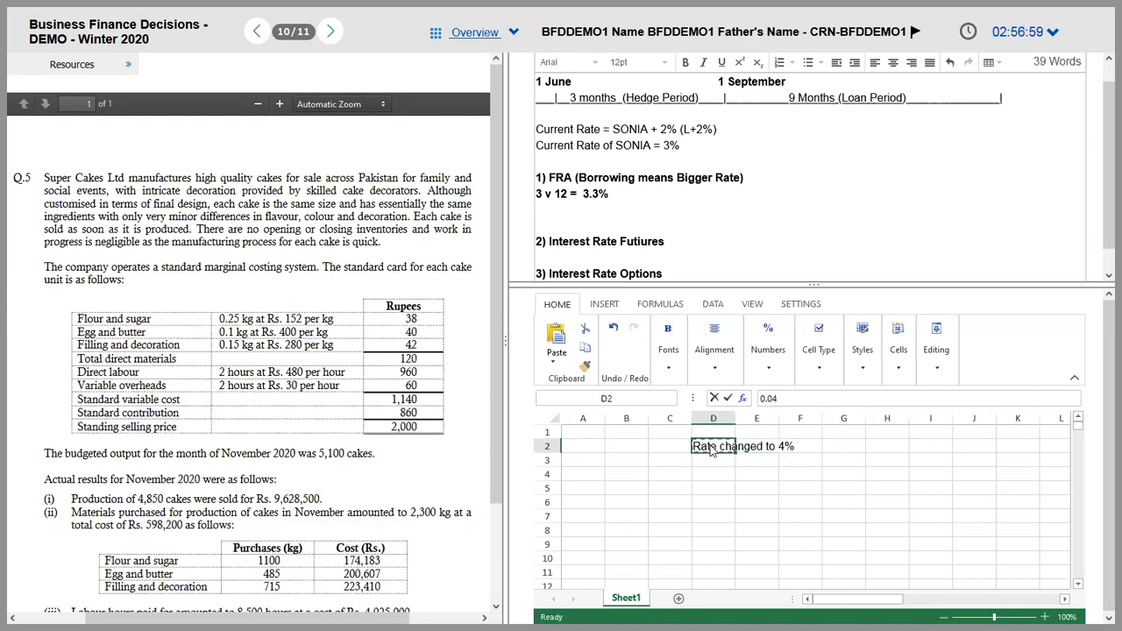
key("Right")
key("Right")
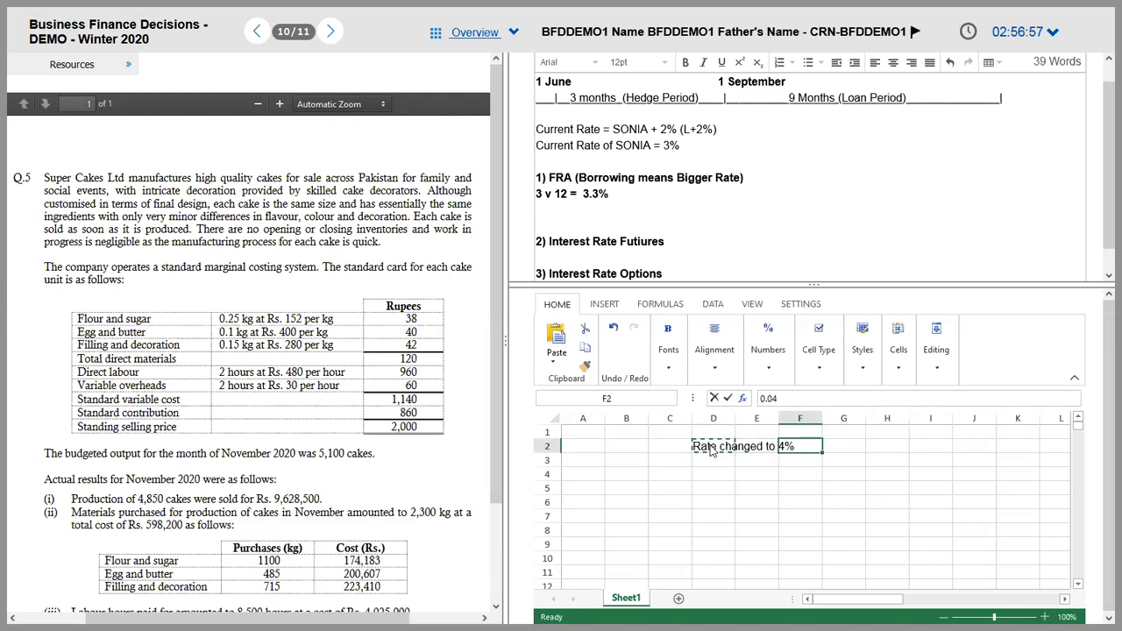
key("ctrl+v")
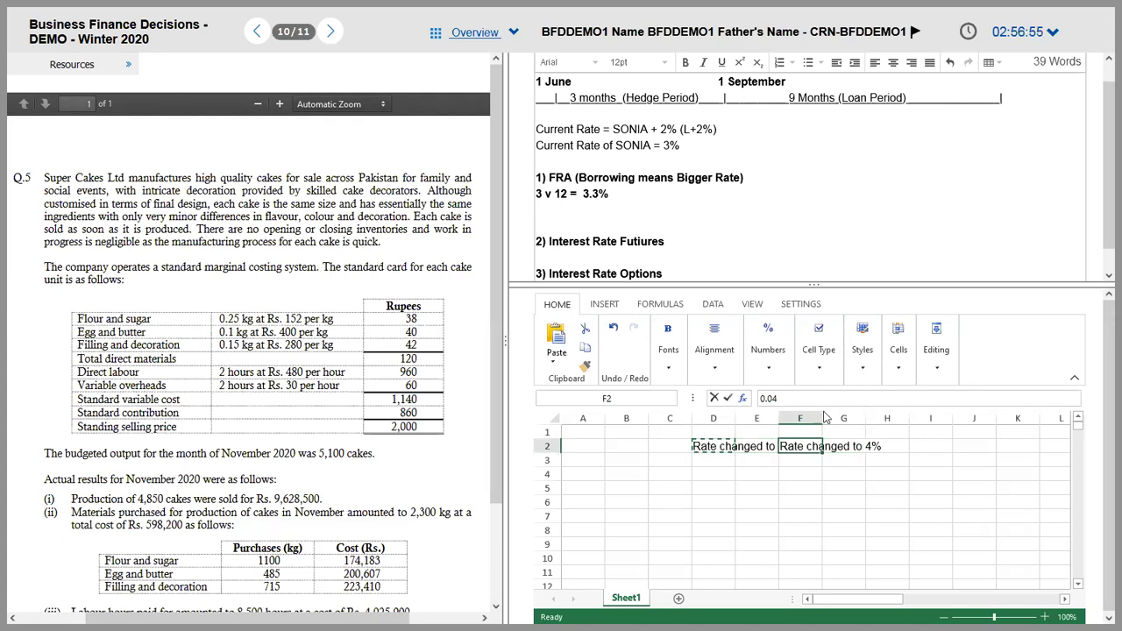
key("Escape")
key("Left")
key("Left")
- Edit the copied heading in F2 to read "Rate changed to 2.5%"
left_click(799, 452)
double_click(804, 447)
left_click(872, 446)
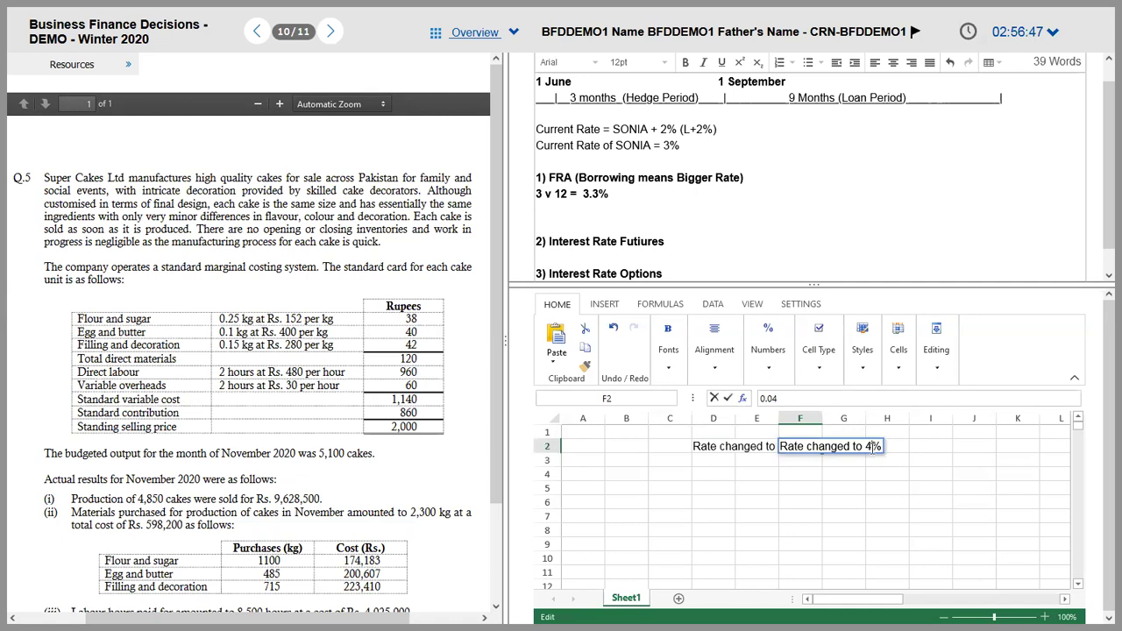
key("BackSpace")
type("2.5")
key("Return")
- Make the two scenario headings in D2:F2 bold
key("Left")
key("Left")
key("Up")
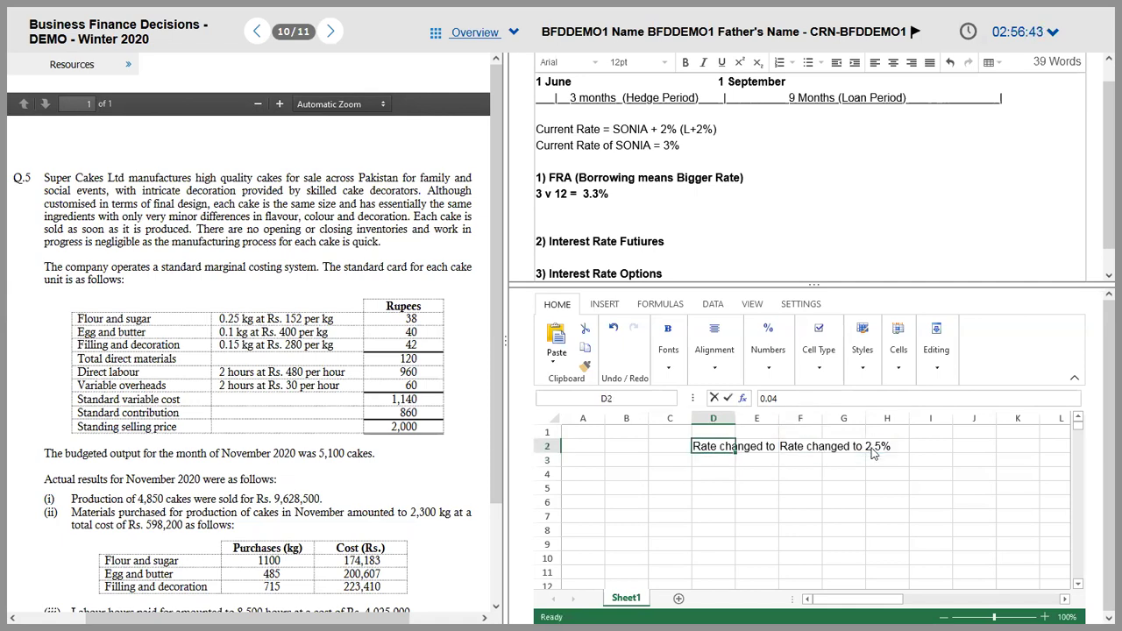
key("shift+Right")
key("shift+Right")
key("ctrl+b")
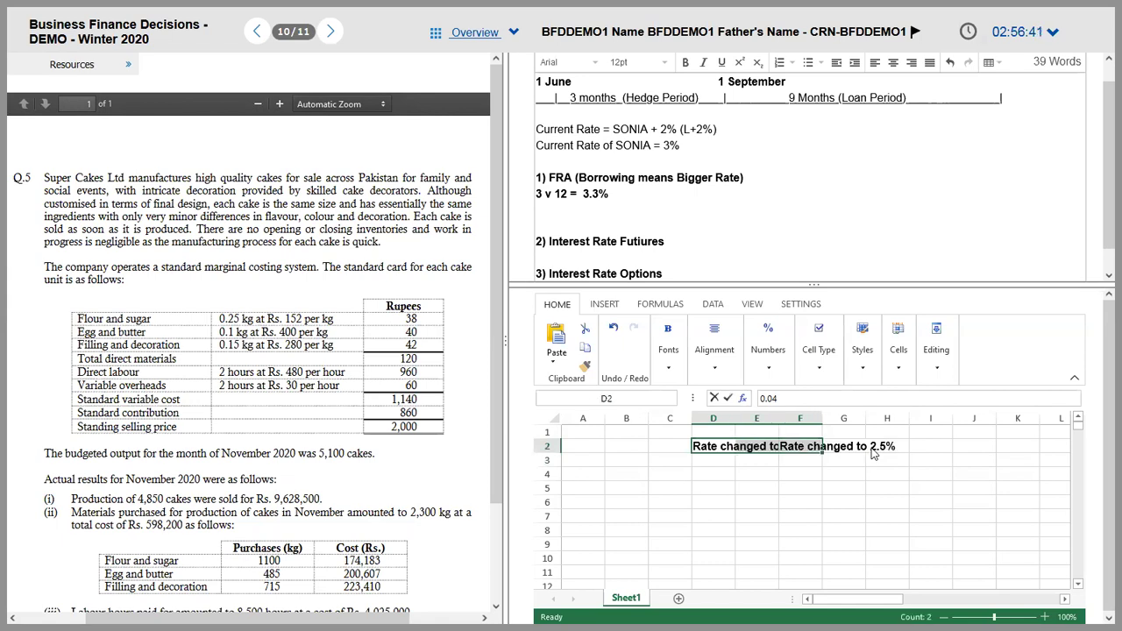
- Fill row 3 with the label "Actual Rate on Loan Date" in C3, 4% in D3 and 2.5% in F3
key("Left")
key("Left")
key("Down")
key("Right")
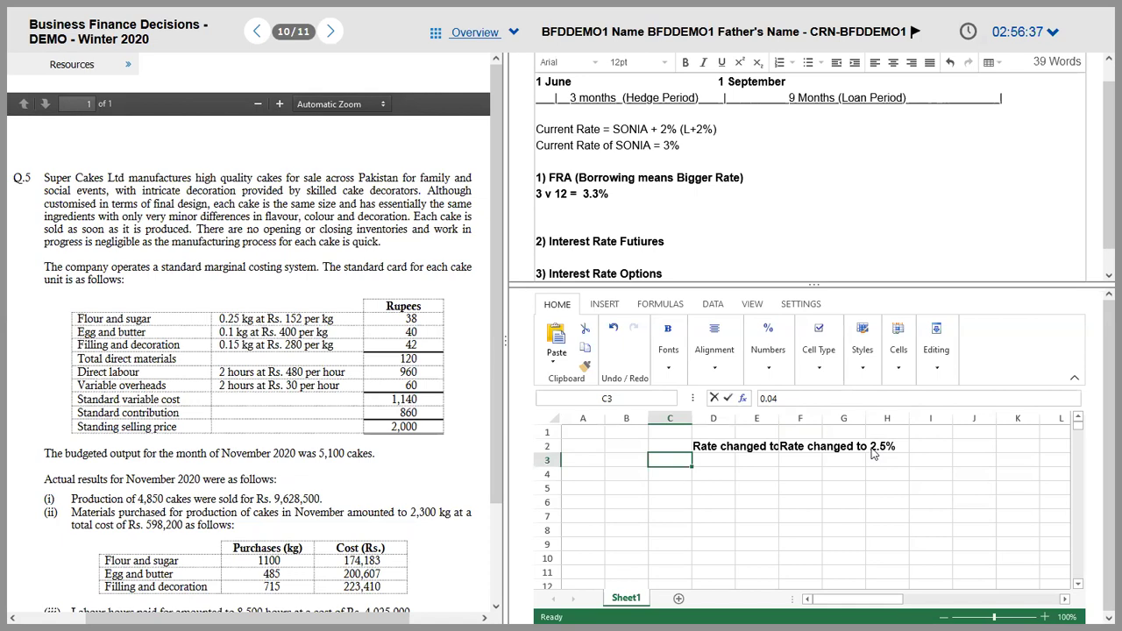
type("Actual Rate on")
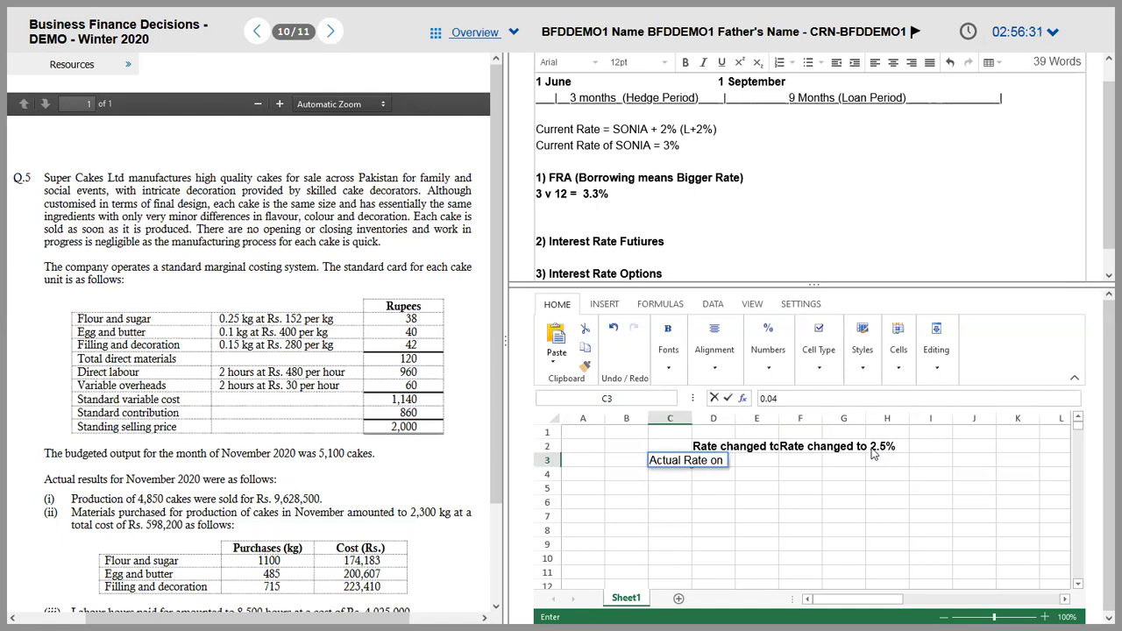
type(" Loan Date")
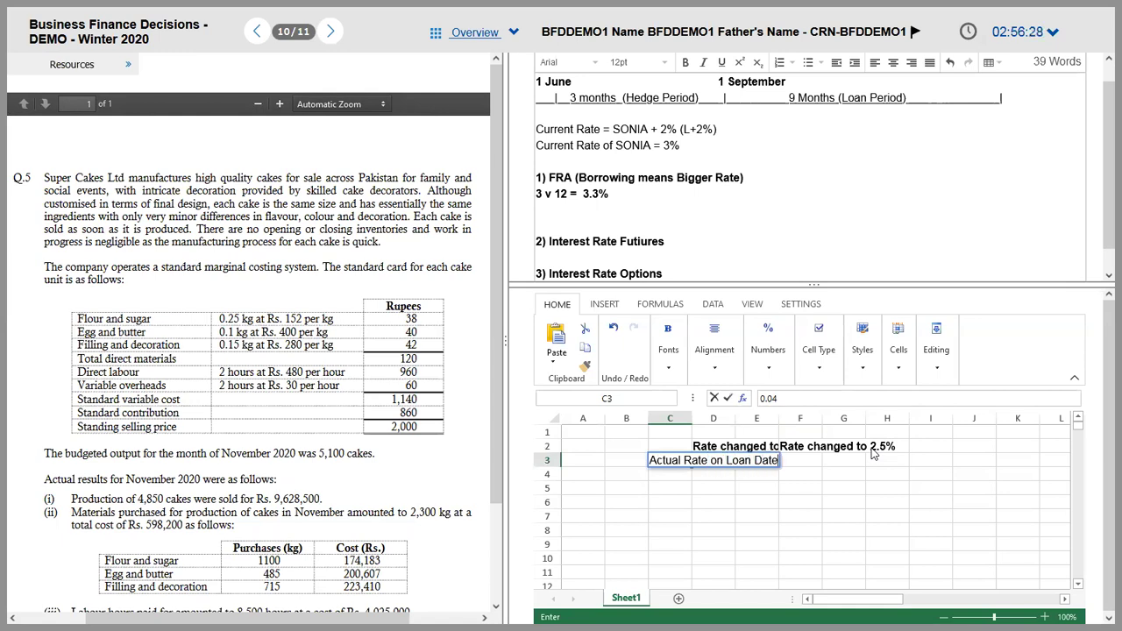
key("Tab")
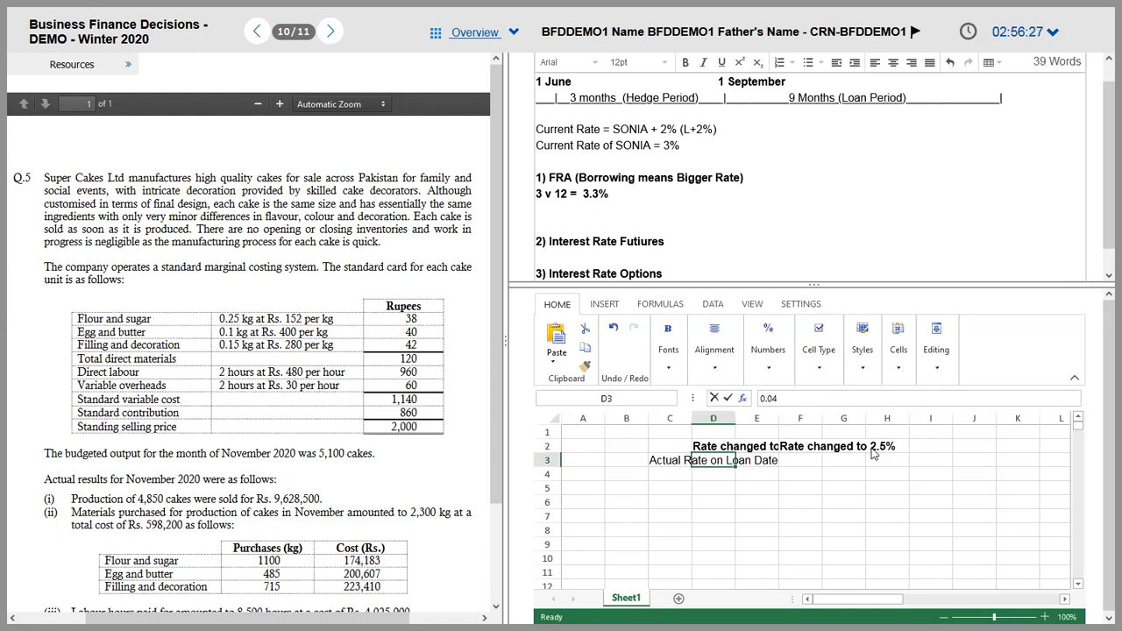
type("4%")
key("Tab")
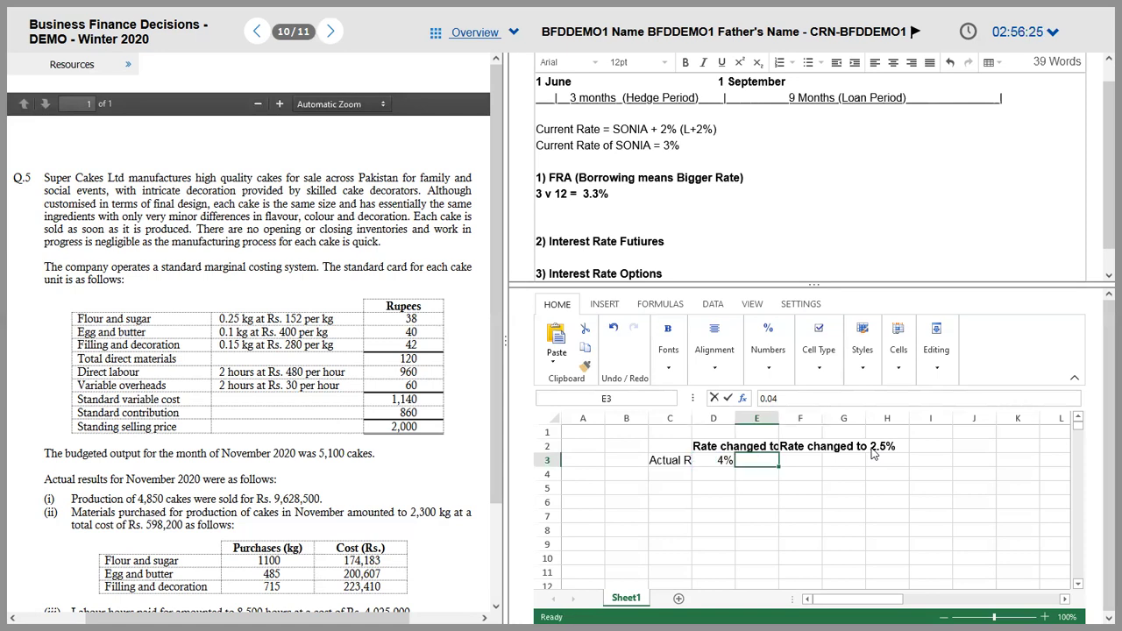
key("Tab")
type("2.5%")
key("Return")
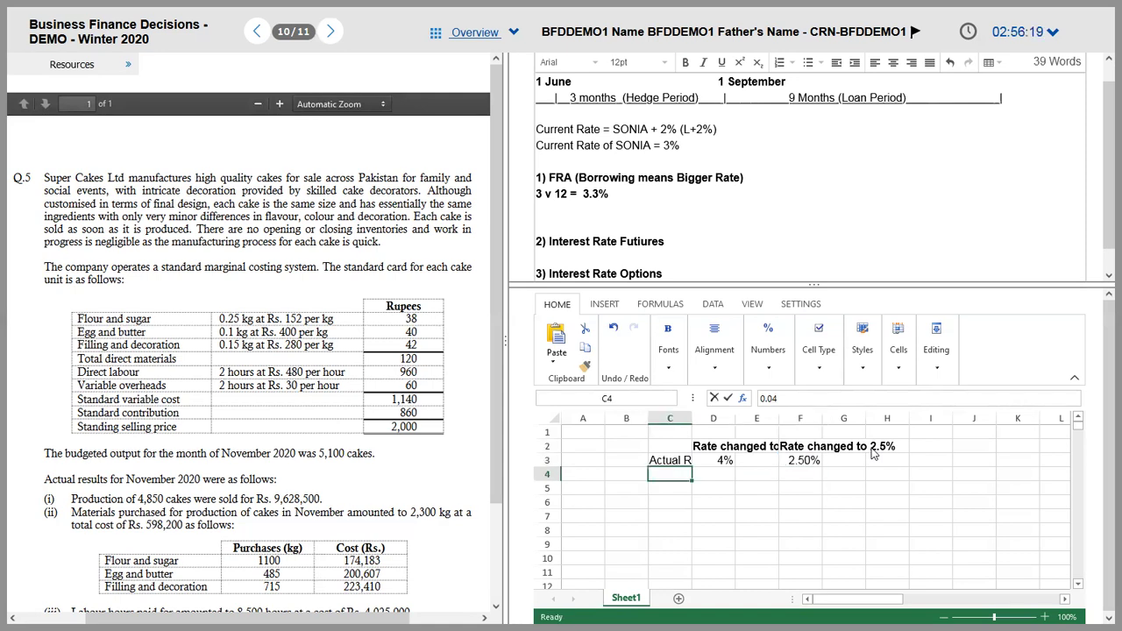
- Fill row 4 with the label "Rate fixed under FRA" in C4 and 3.3% in both D4 and F4
type("Rate of")
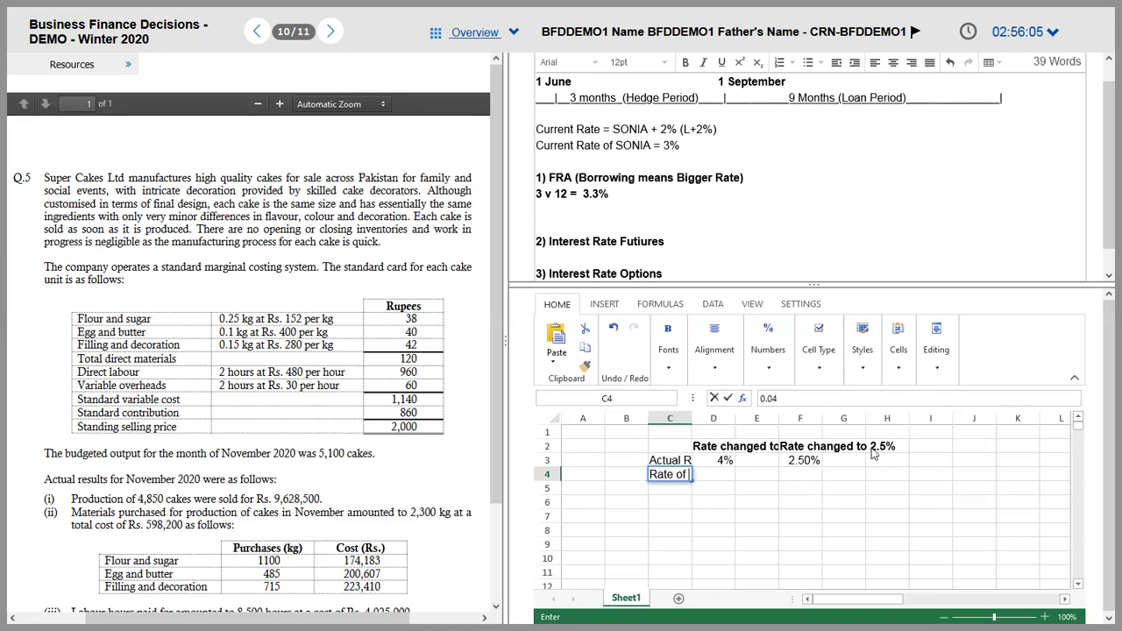
key("BackSpace")
key("BackSpace")
type("fixed under FRA")
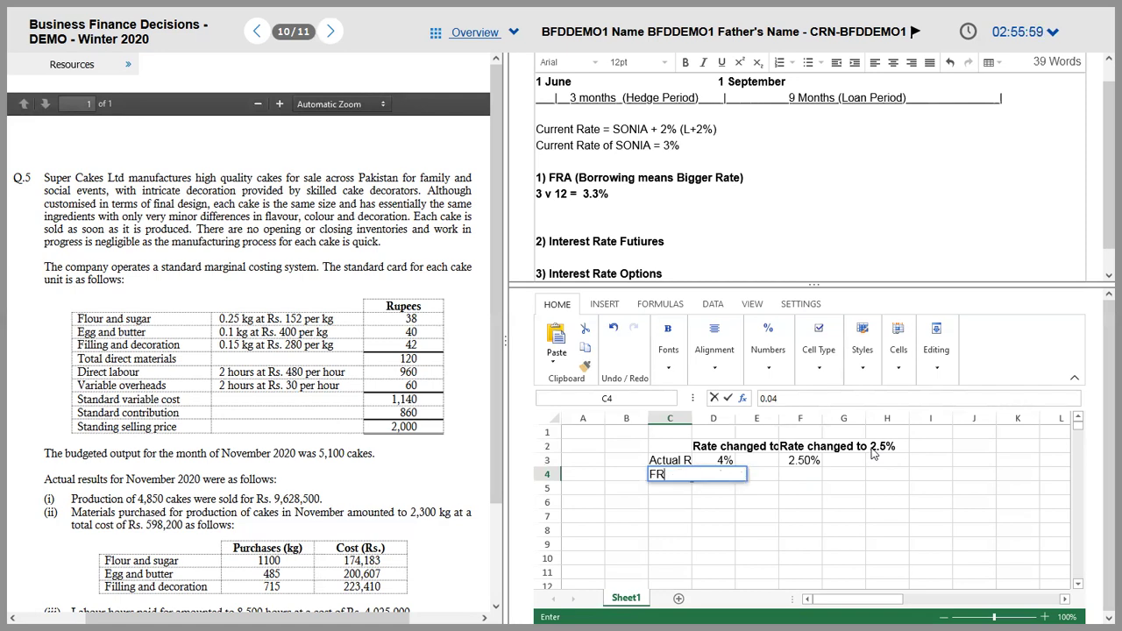
key("Tab")
type("3.3%")
key("Tab")
key("Tab")
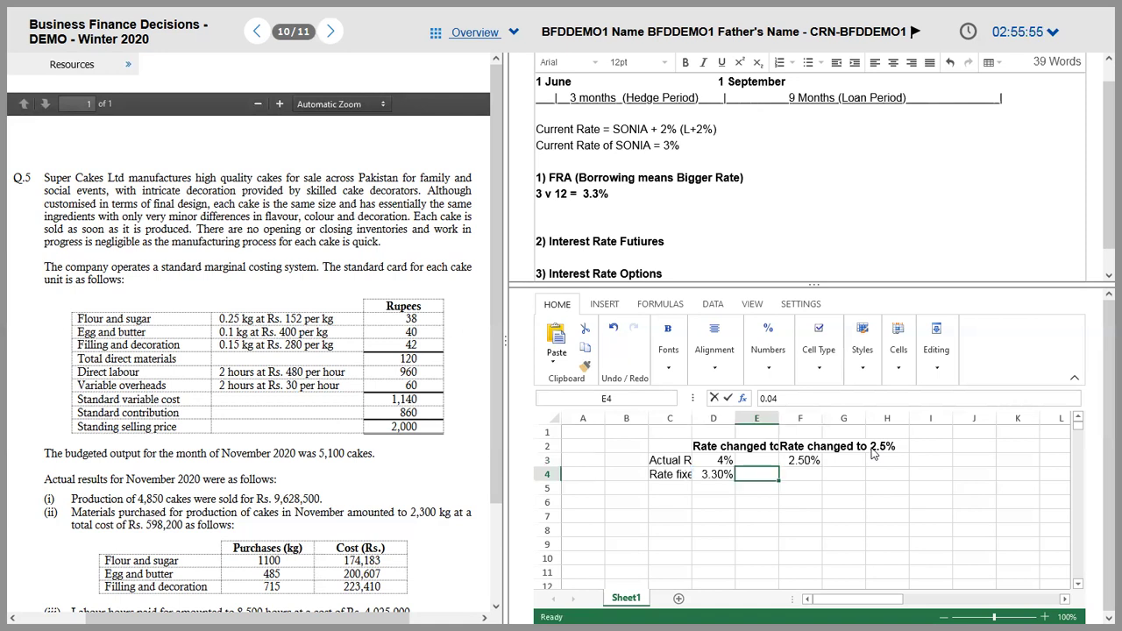
type("3.3%")
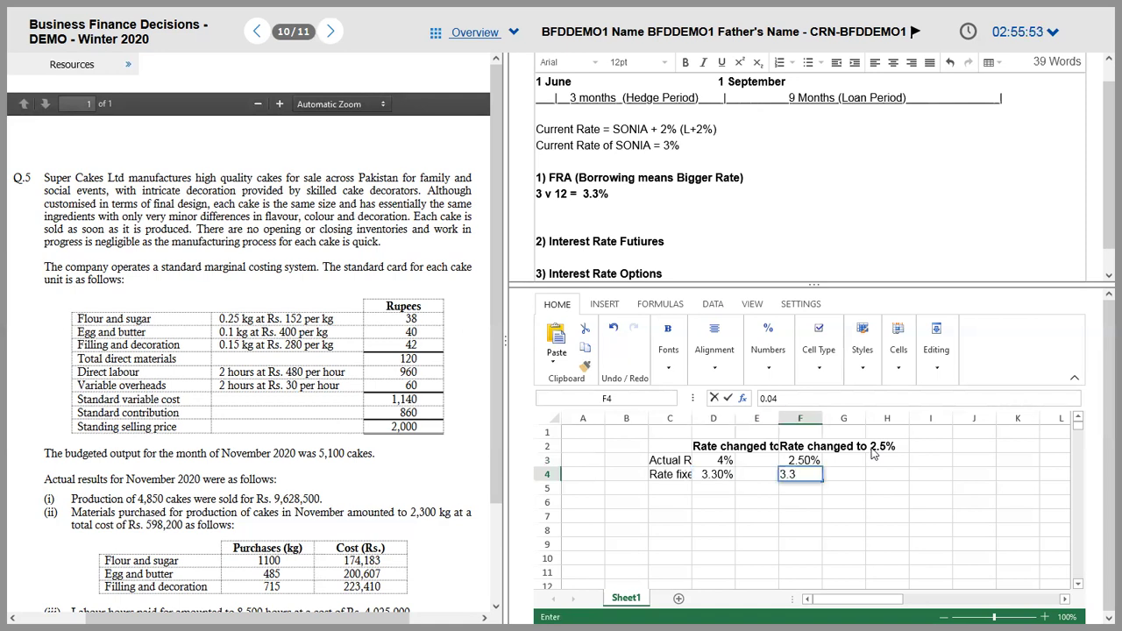
key("Return")
- Enter the row label "Receivable under FRA" in C5
key("Left")
type("Diff")
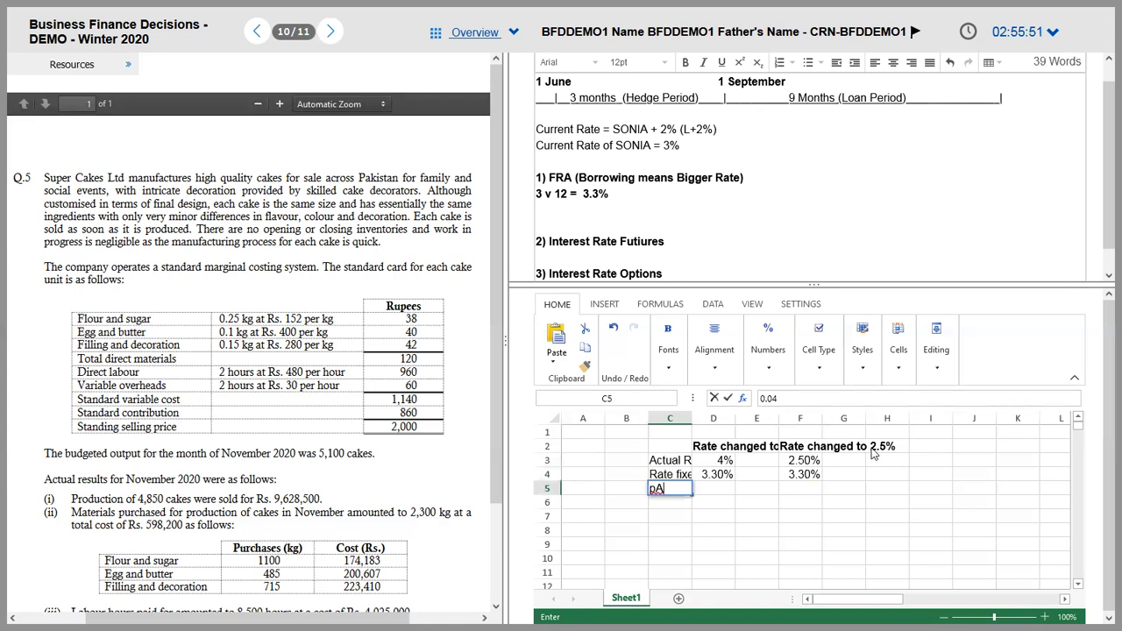
key("BackSpace")
key("BackSpace")
key("BackSpace")
key("BackSpace")
type("Receivabl")
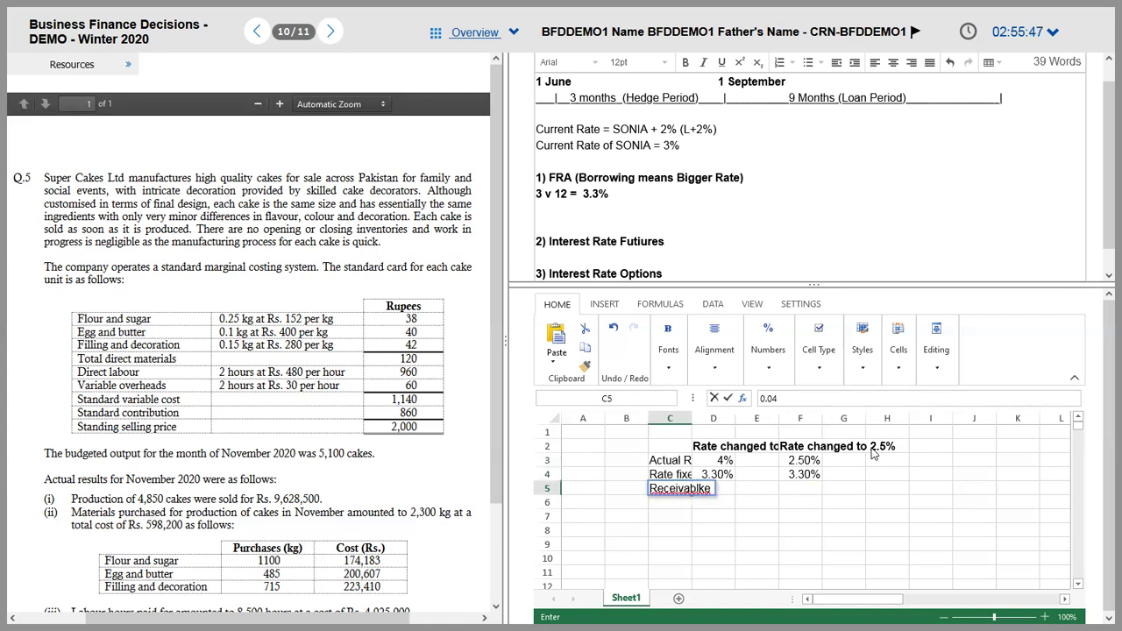
type("e under")
key("BackSpace")
key("BackSpace")
key("BackSpace")
key("BackSpace")
key("BackSpace")
key("BackSpace")
key("BackSpace")
key("BackSpace")
key("BackSpace")
key("BackSpace")
key("BackSpace")
key("BackSpace")
key("BackSpace")
key("BackSpace")
key("BackSpace")
key("BackSpace")
type("FRA")
key("Escape")
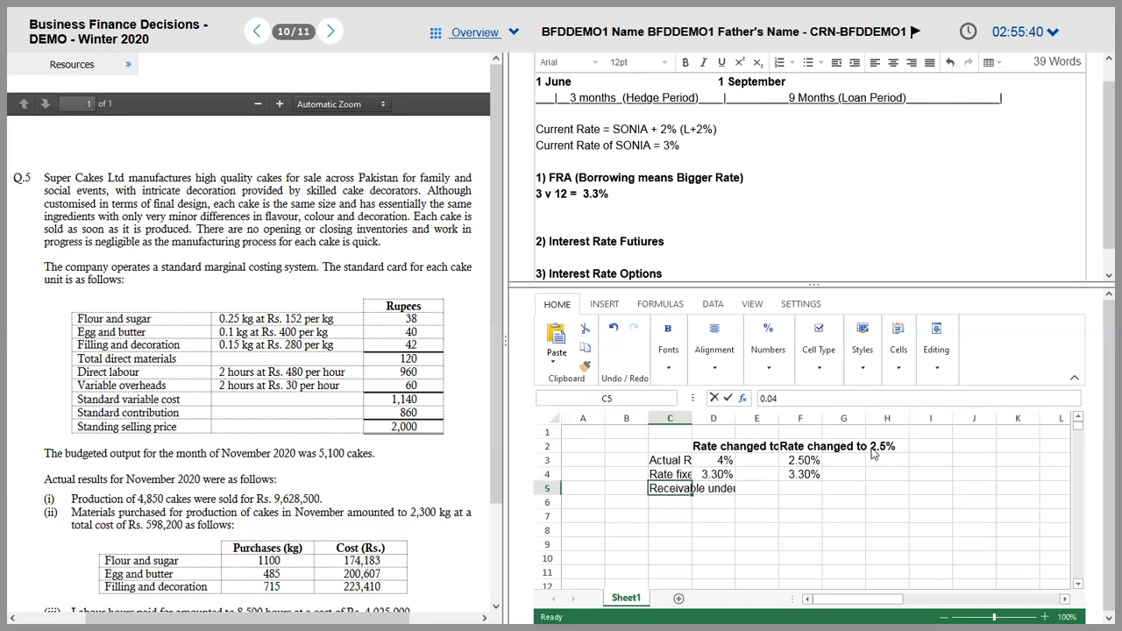
left_click(670, 433)
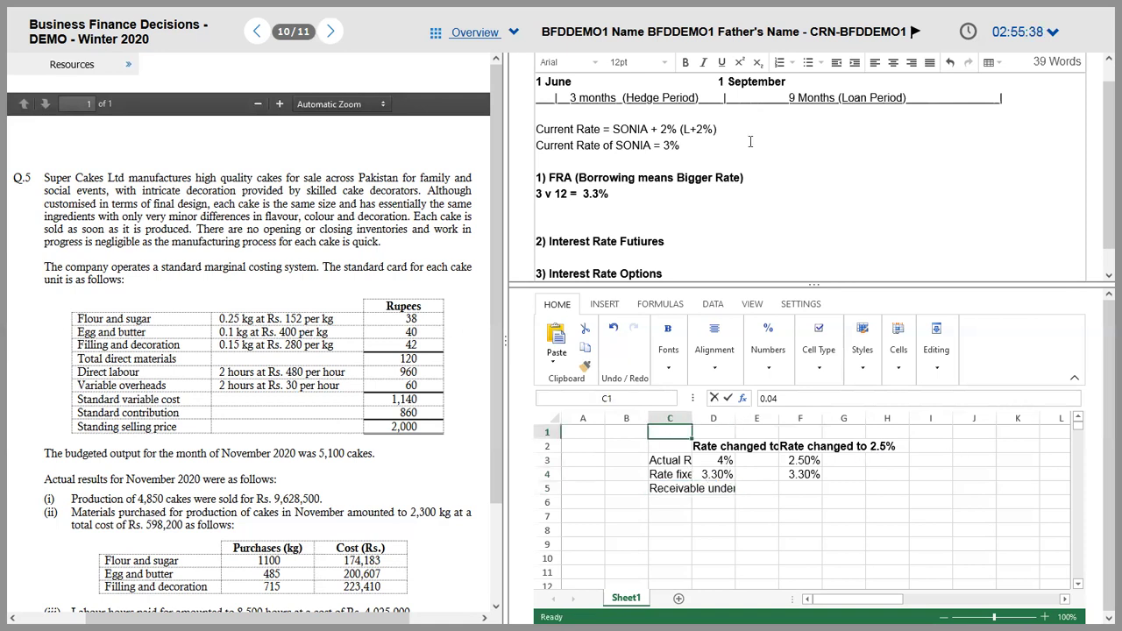
left_click(680, 491)
key("F2")
type("FRA")
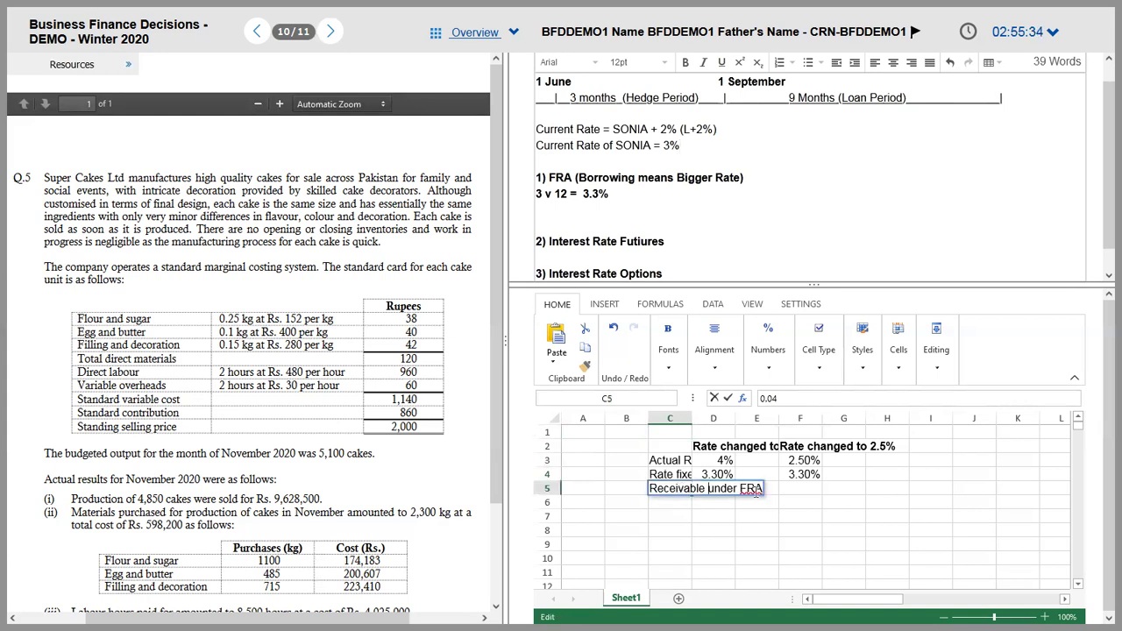
- Insert "/ (Payable" after "Receivable" in the C5 label
type("/ (pAYable")
key("BackSpace")
key("BackSpace")
key("BackSpace")
key("BackSpace")
key("BackSpace")
key("BackSpace")
key("BackSpace")
type("Payable")
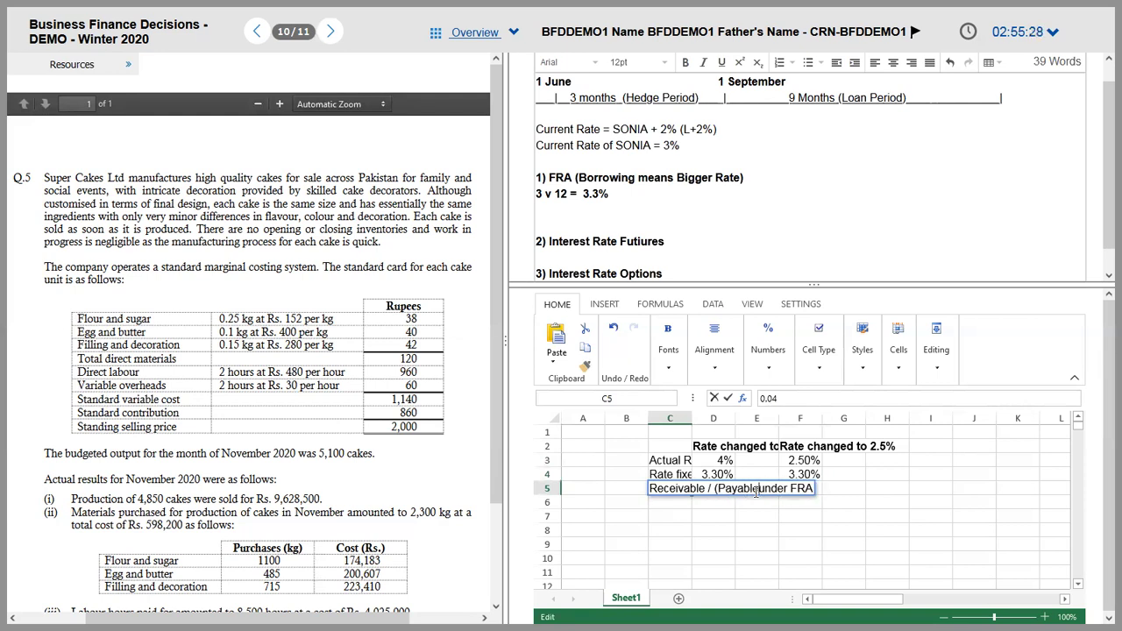
key("Tab")
- Calculate the FRA difference for the 4% scenario in D5 with the formula =D3-D4
type("=")
key("Up")
key("Up")
type("+")
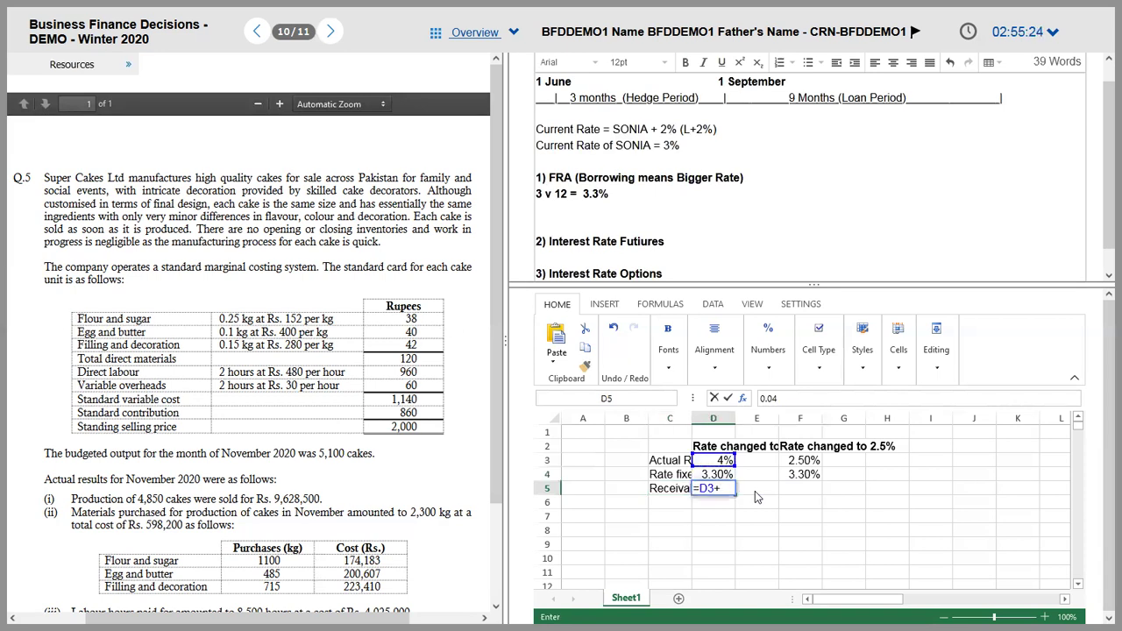
key("BackSpace")
type("-")
key("Up")
key("ctrl+Return")
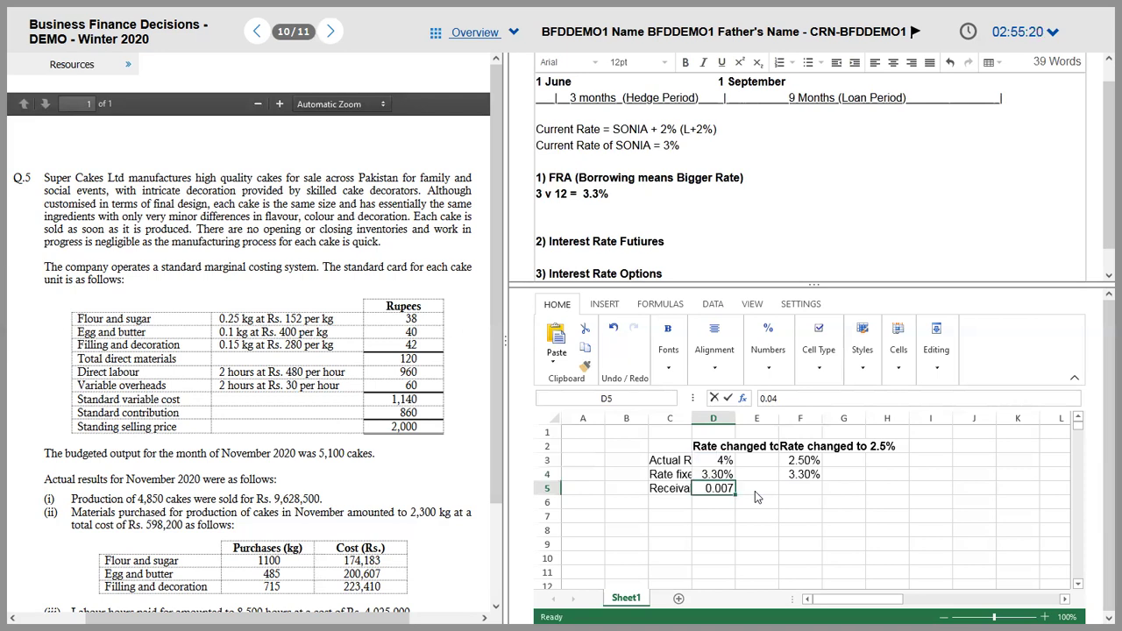
- Copy the FRA difference formula from D5 into F5 for the 2.5% scenario
key("ctrl+c")
key("Right")
key("Right")
key("ctrl+v")
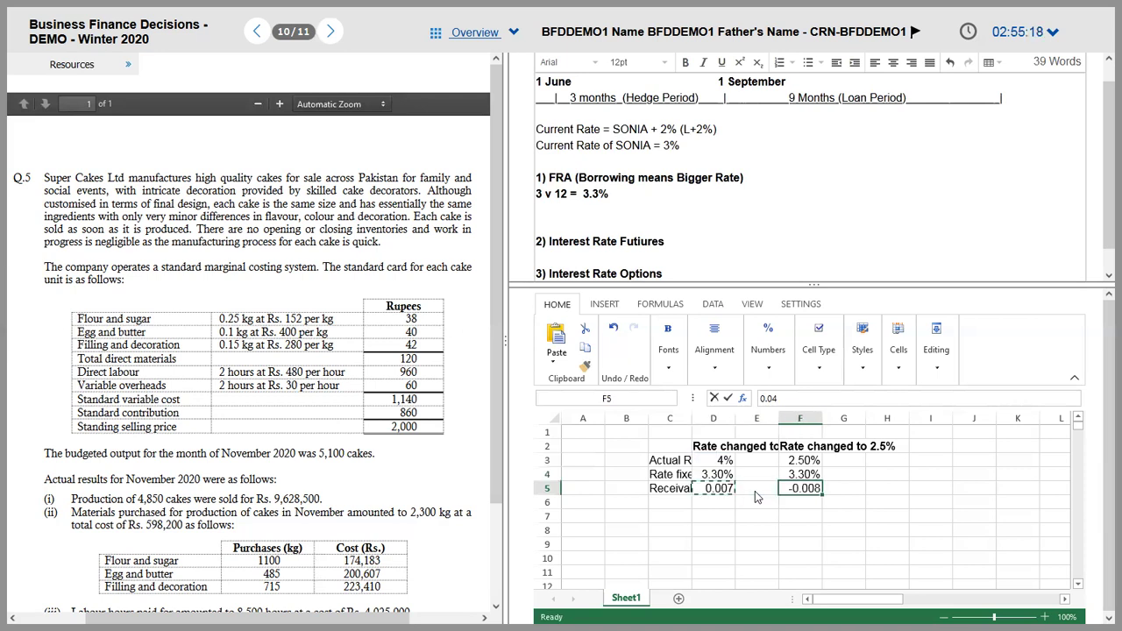
- Format the FRA differences in D5:F5 as percentages
key("shift+Left")
key("shift+Left")
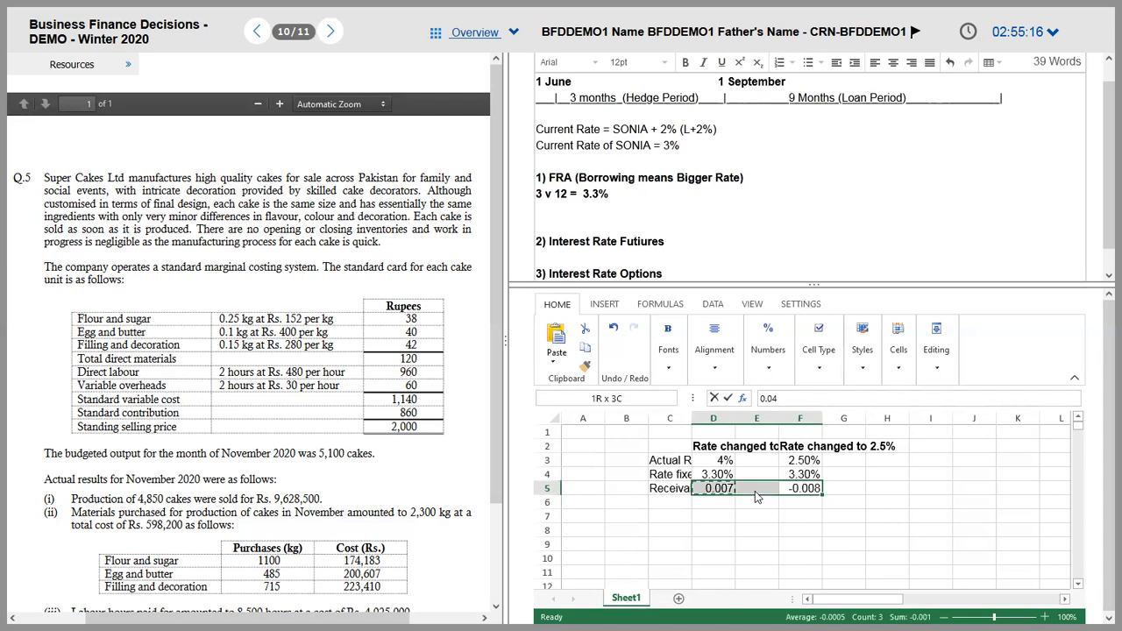
left_click(769, 350)
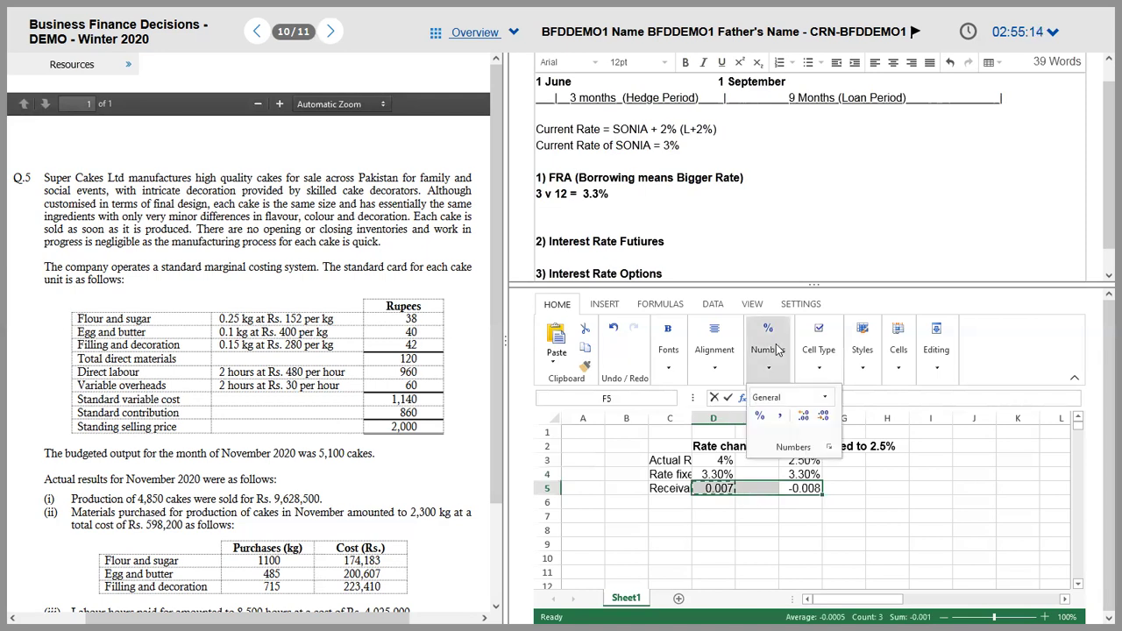
left_click(761, 410)
left_click(751, 537)
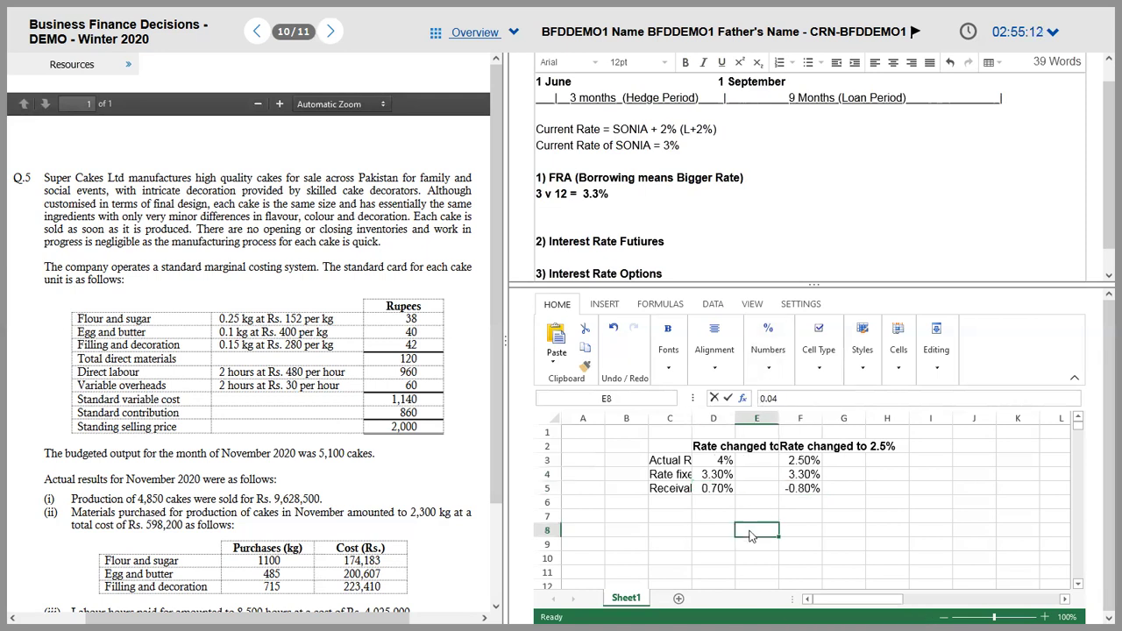
- Enter the row label "Actual Cost" in C7
key("Up")
key("Up")
key("Up")
key("Left")
key("Left")
key("Up")
key("Up")
key("Up")
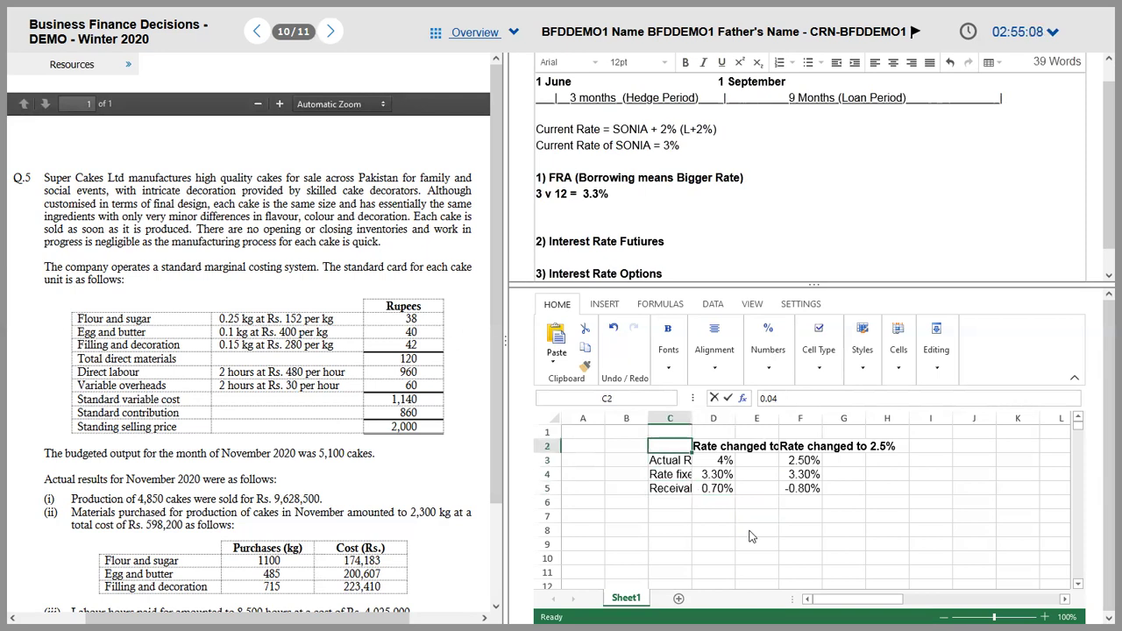
key("Down")
key("Down")
key("Down")
key("Down")
key("Down")
type("Actual Cost")
key("Tab")
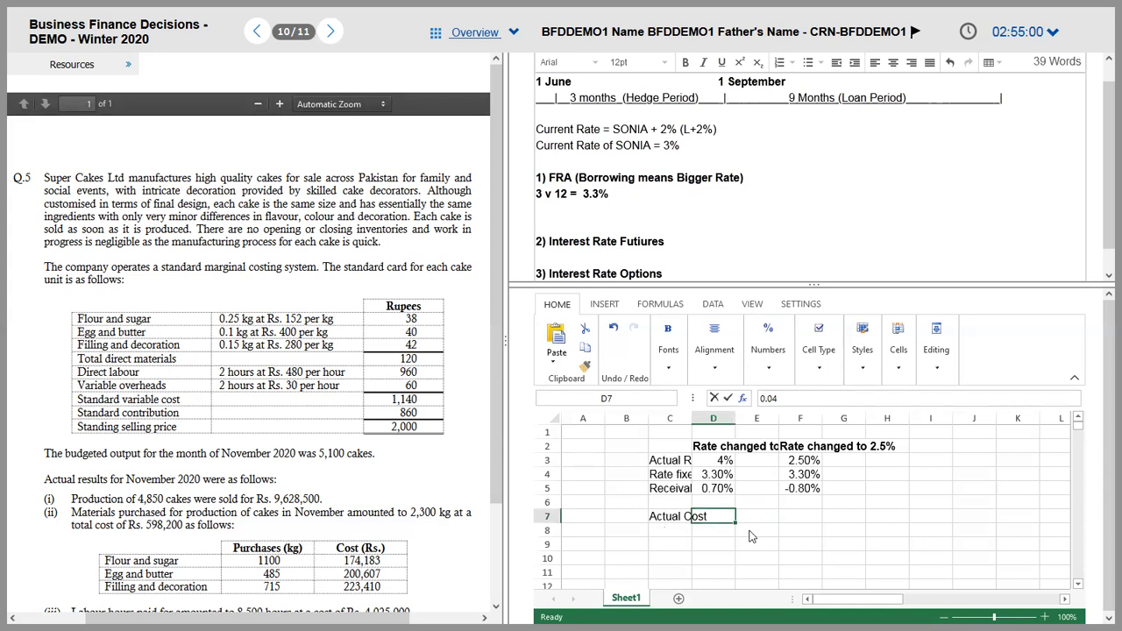
- Enter the text "4% + 2% = 6%" in D7 as the actual cost for the 4% scenario
type("4% + 2%")
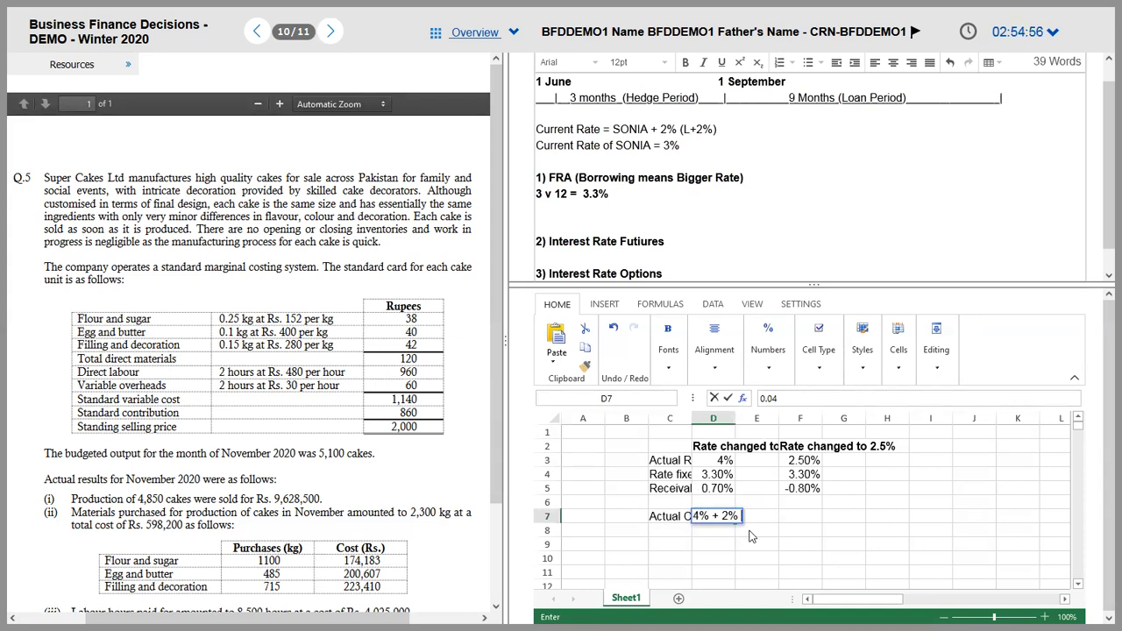
type(" =")
type(" 6")
type("%")
key("Return")
key("Up")
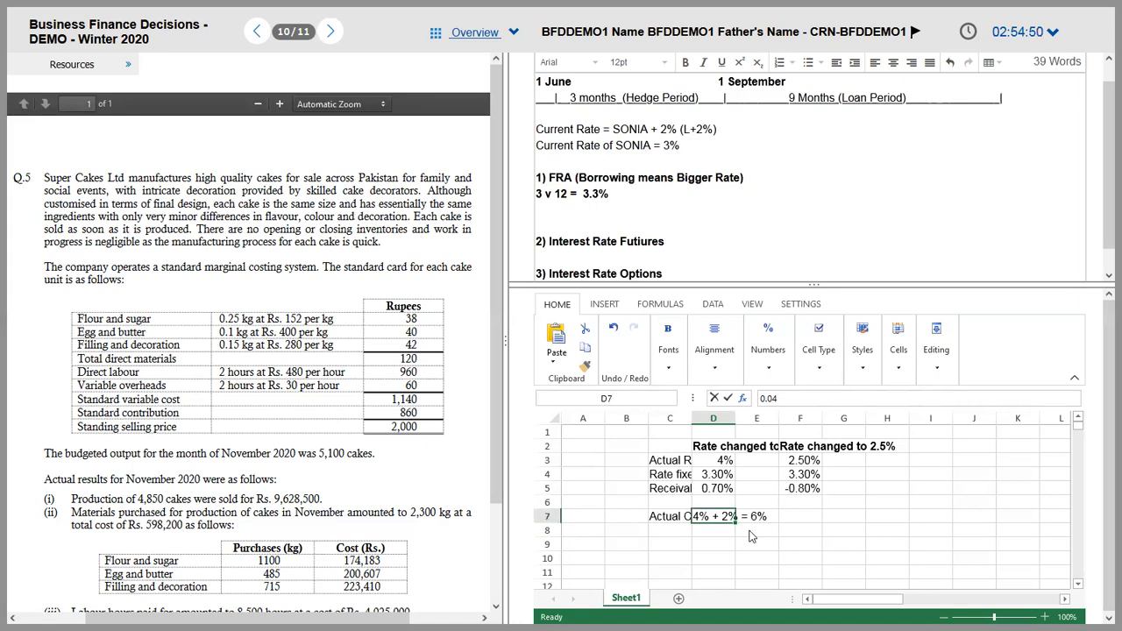
- Copy the D7 text into F7 and change it to "2.5% + 2% = 4.5%"
key("Right")
key("Right")
key("ctrl+v")
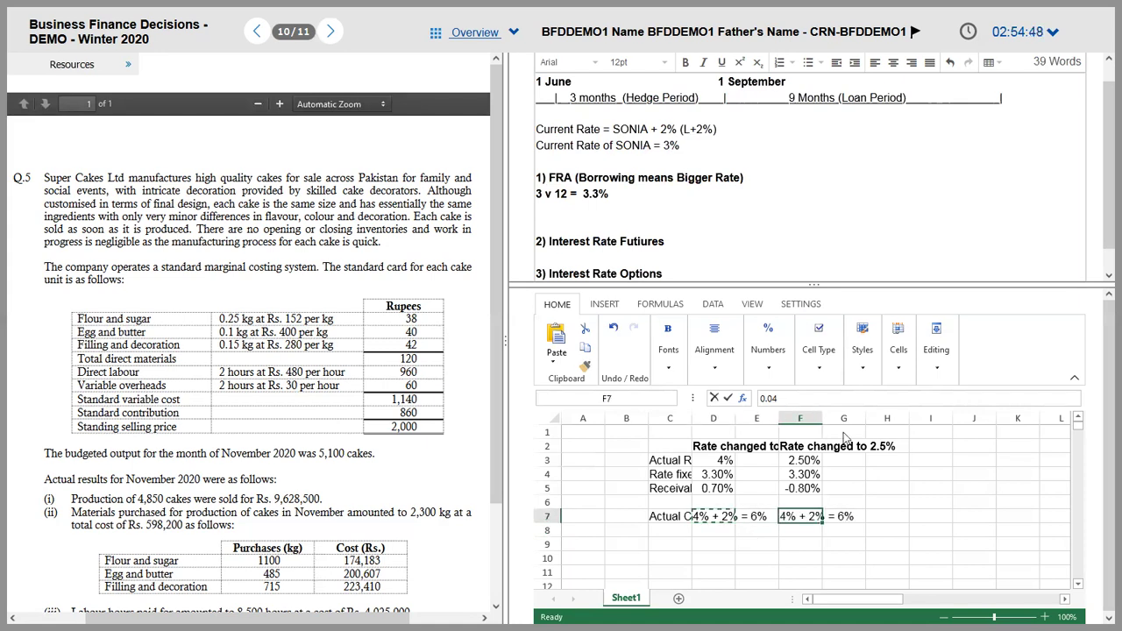
double_click(806, 517)
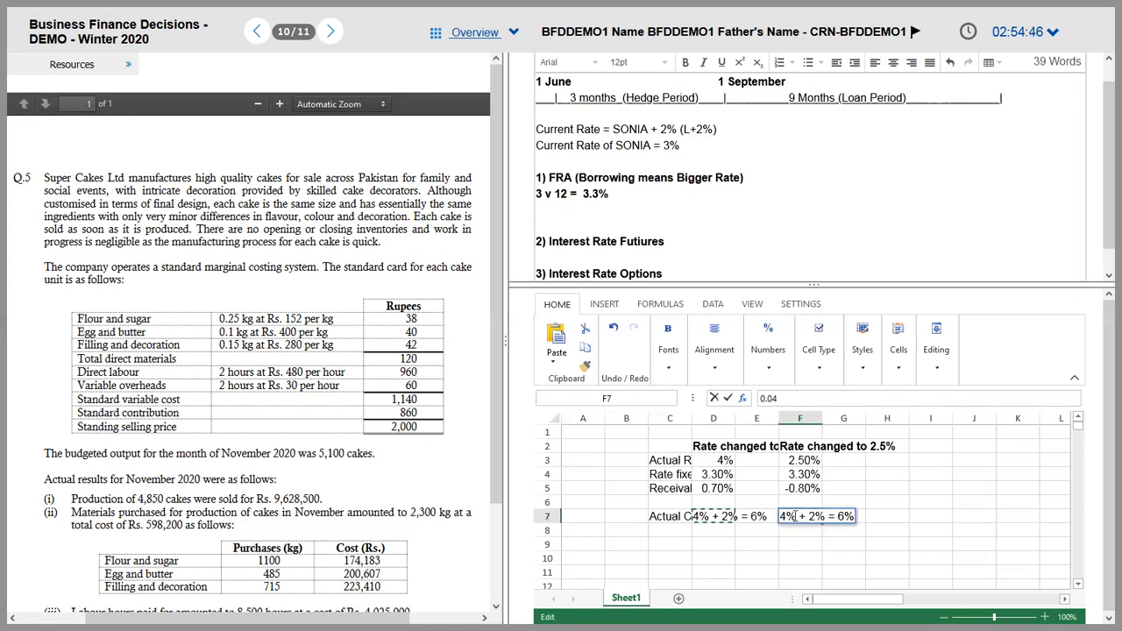
double_click(788, 516)
type("2.5")
key("ctrl+Return")
double_click(788, 518)
key("BackSpace")
key("BackSpace")
type("4.5%")
key("Return")
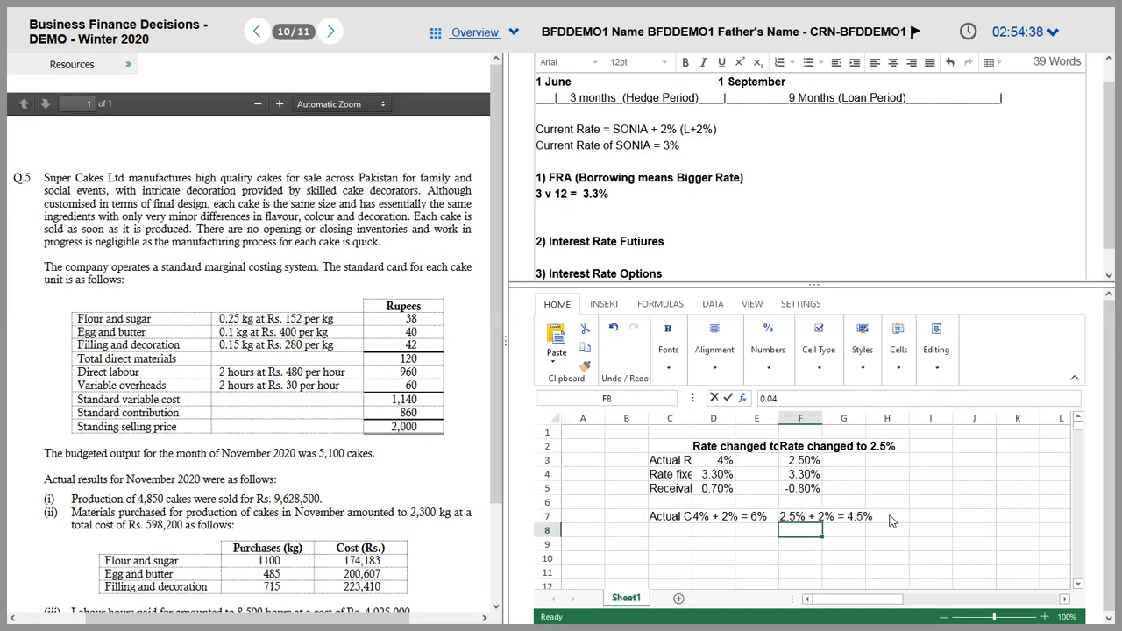
- Enter the row label "Actual Interest" in C9
key("Left")
key("Left")
key("Down")
key("Left")
type("Actual Interest")
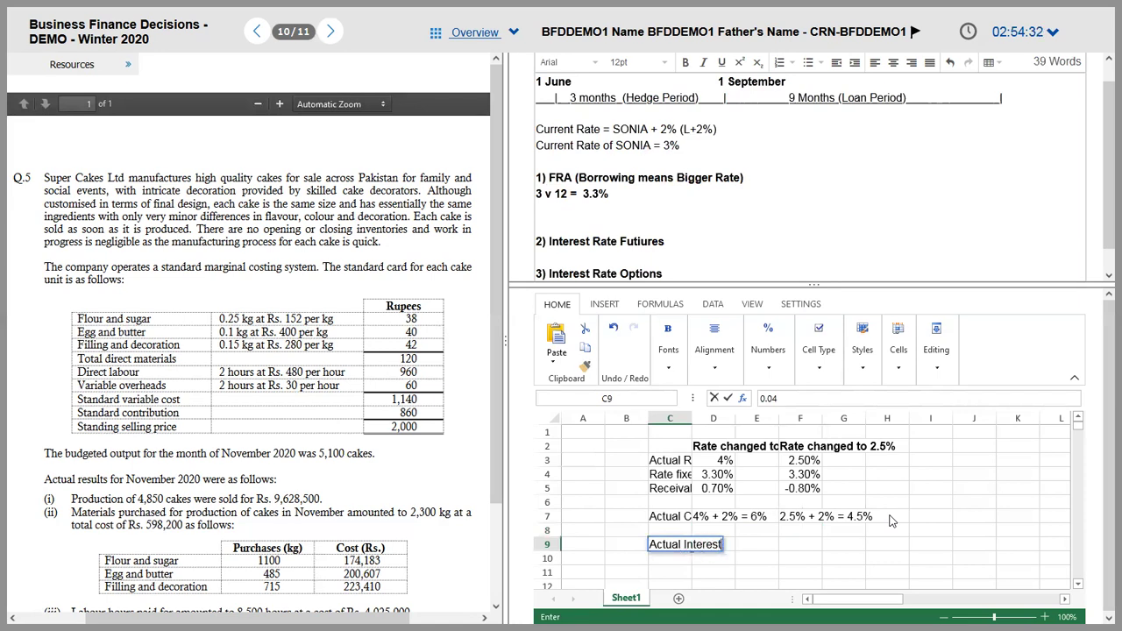
key("Right")
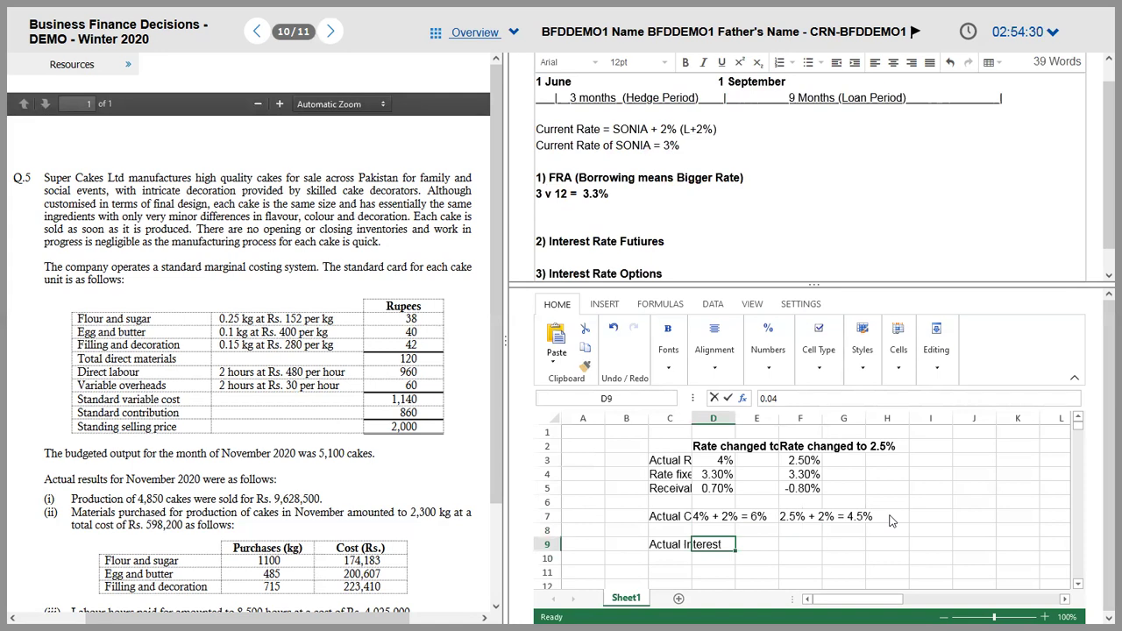
type("=")
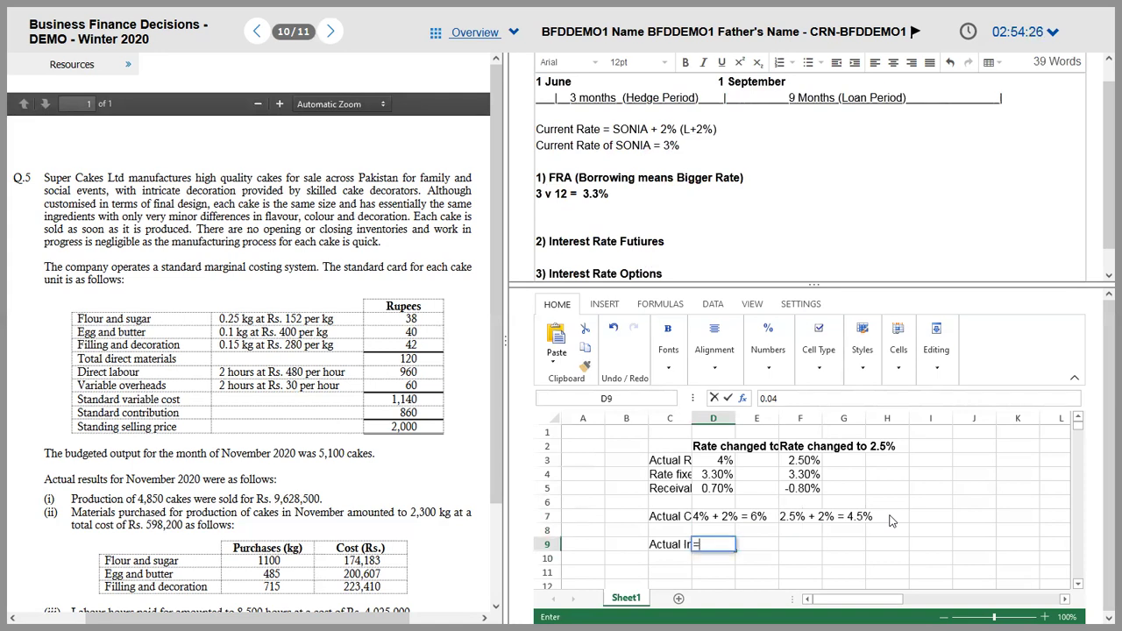
key("BackSpace")
key("Escape")
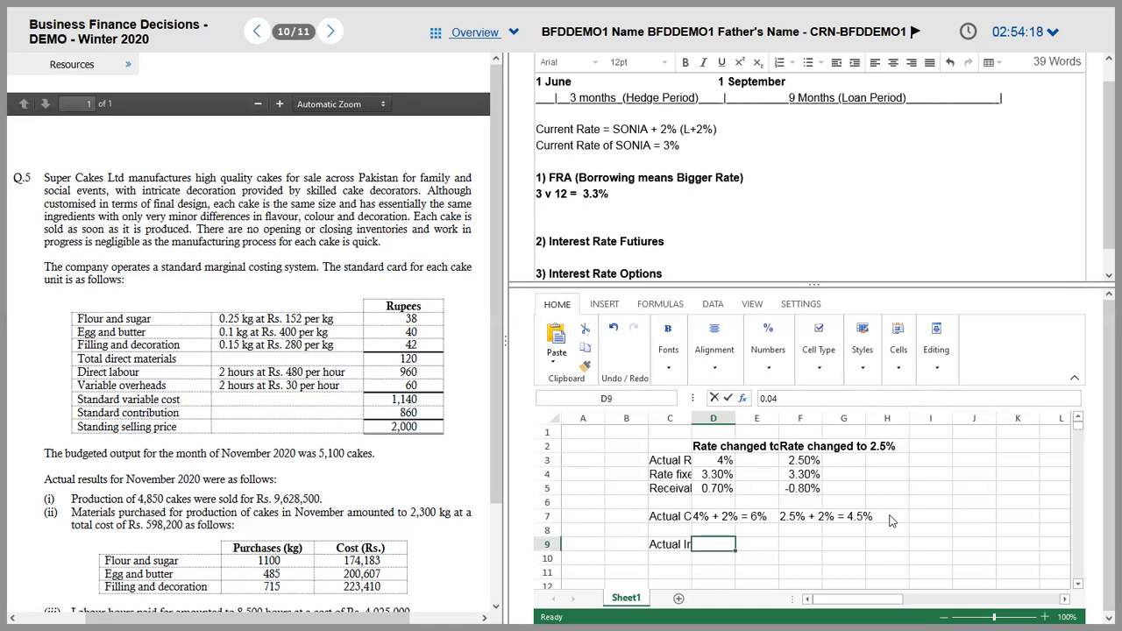
- Calculate the actual interest for the 4% scenario in D9 with the formula =1000000*6%*9/12
type("=")
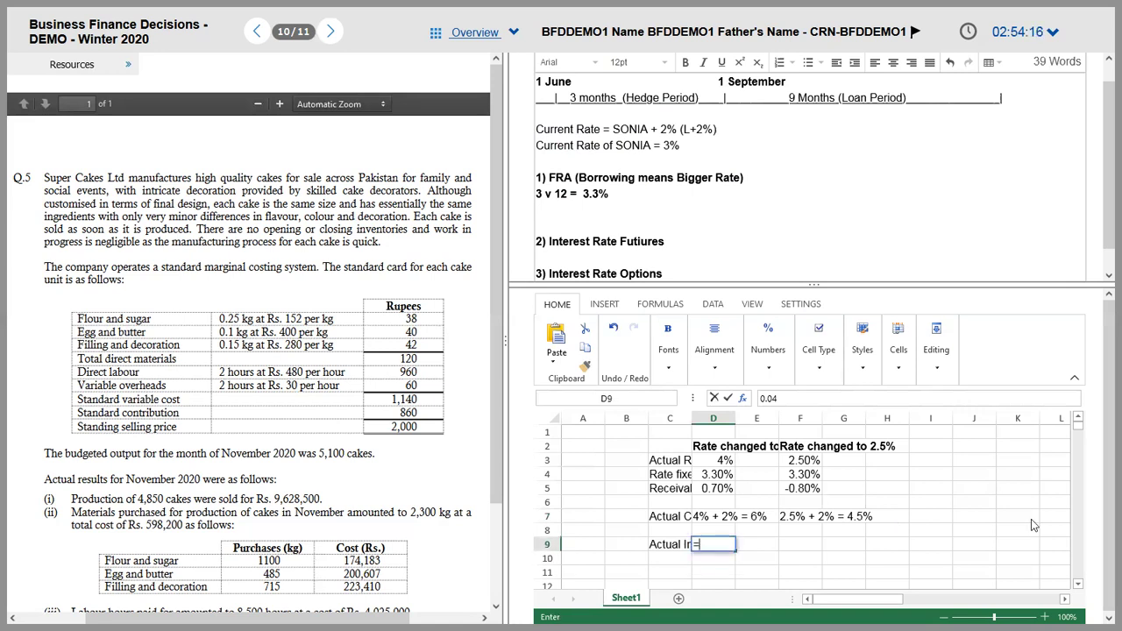
key("BackSpace")
key("BackSpace")
key("BackSpace")
key("BackSpace")
type("1")
left_click(715, 543)
type("100000")
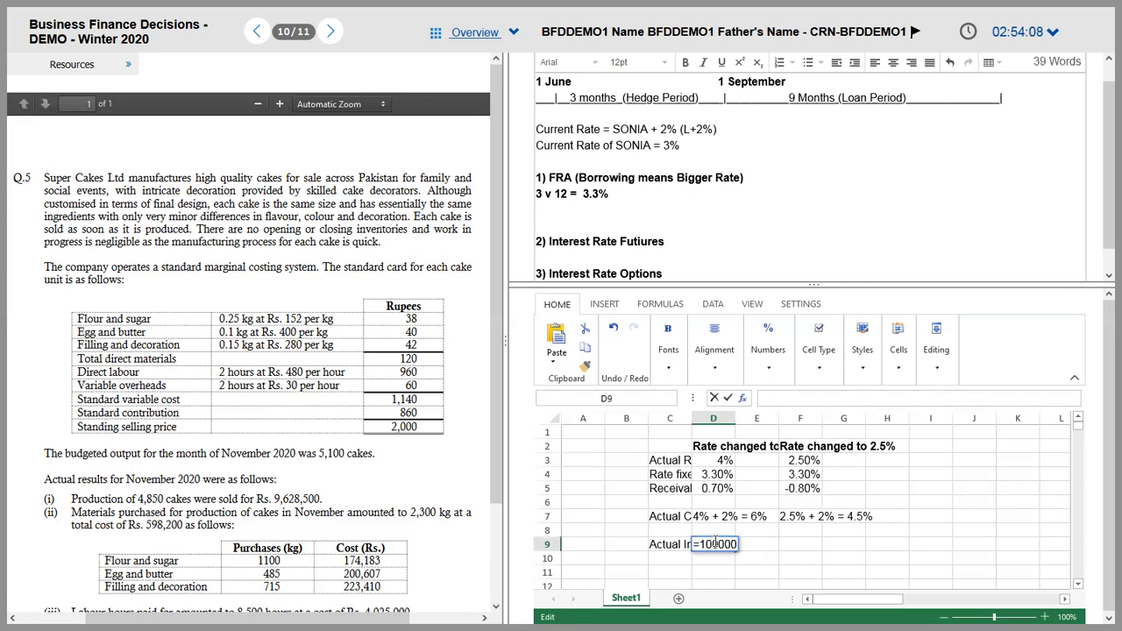
type("0")
type("*")
type("6")
type("%*")
type("9/12")
key("Return")
key("Up")
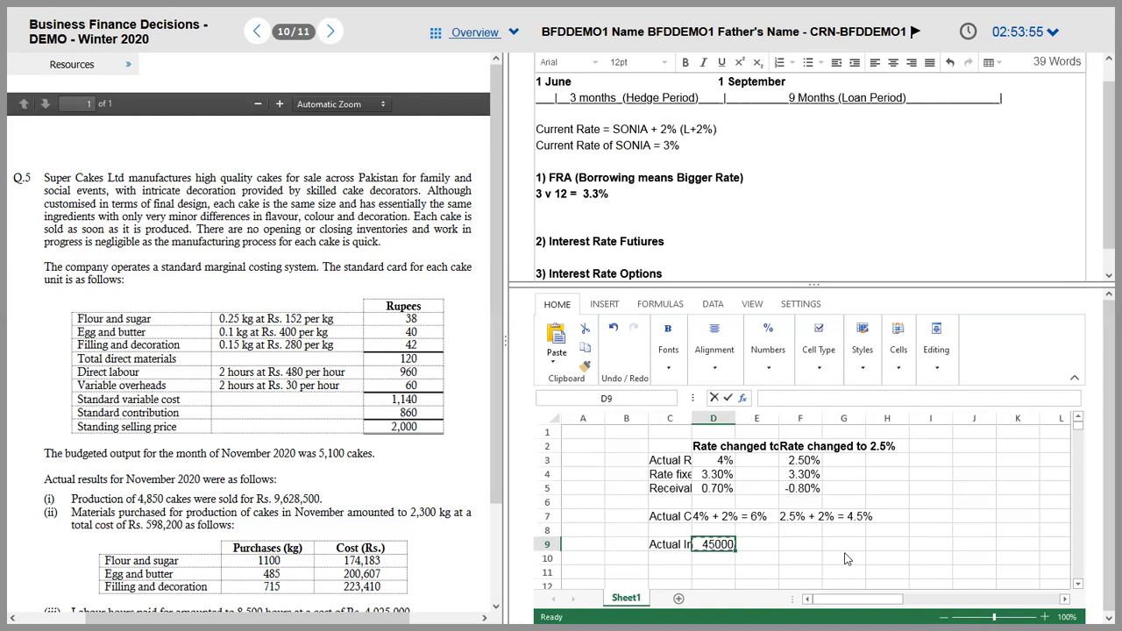
- Copy the actual interest formula from D9 into F9 and change its rate to 4.5%
key("ctrl+c")
key("Right")
key("Right")
type("=1000000*6%*9/12")
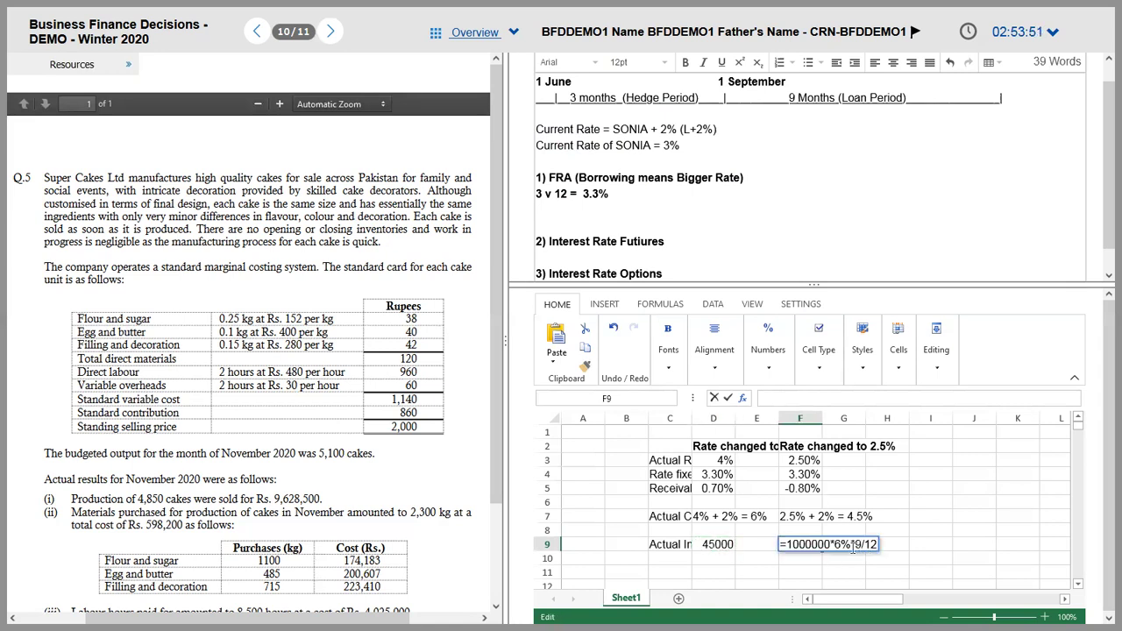
left_click(843, 546)
key("BackSpace")
type("4")
key("Return")
key("Up")
key("Up")
key("Up")
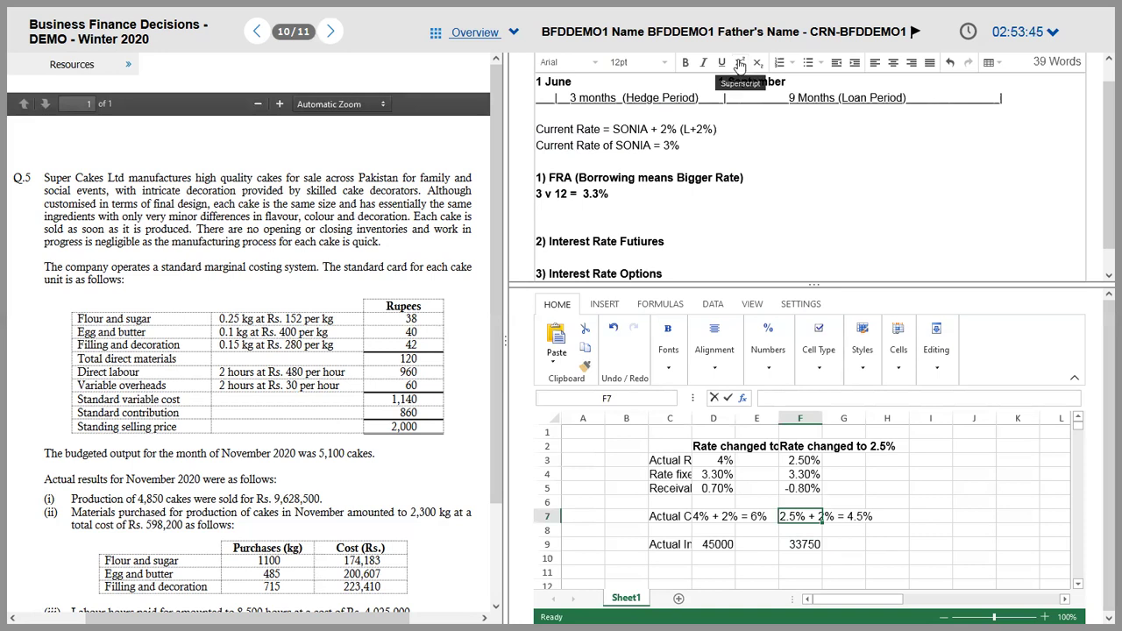
key("alt+Tab")
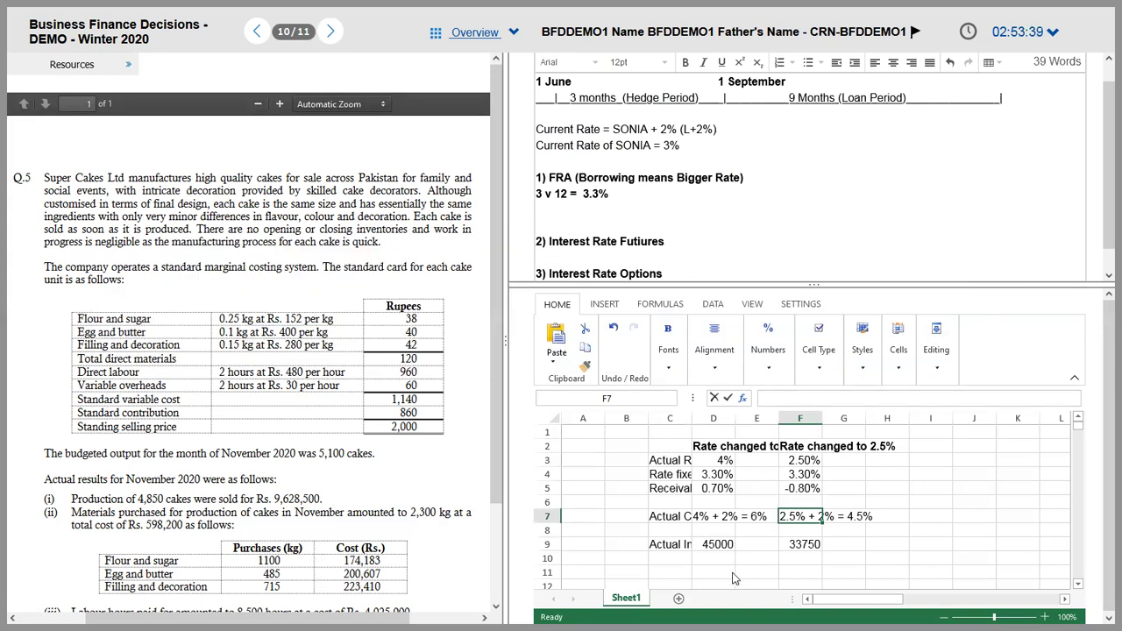
- Enter the row label "(Receivable) / Payable under FRA" in C10
left_click(669, 558)
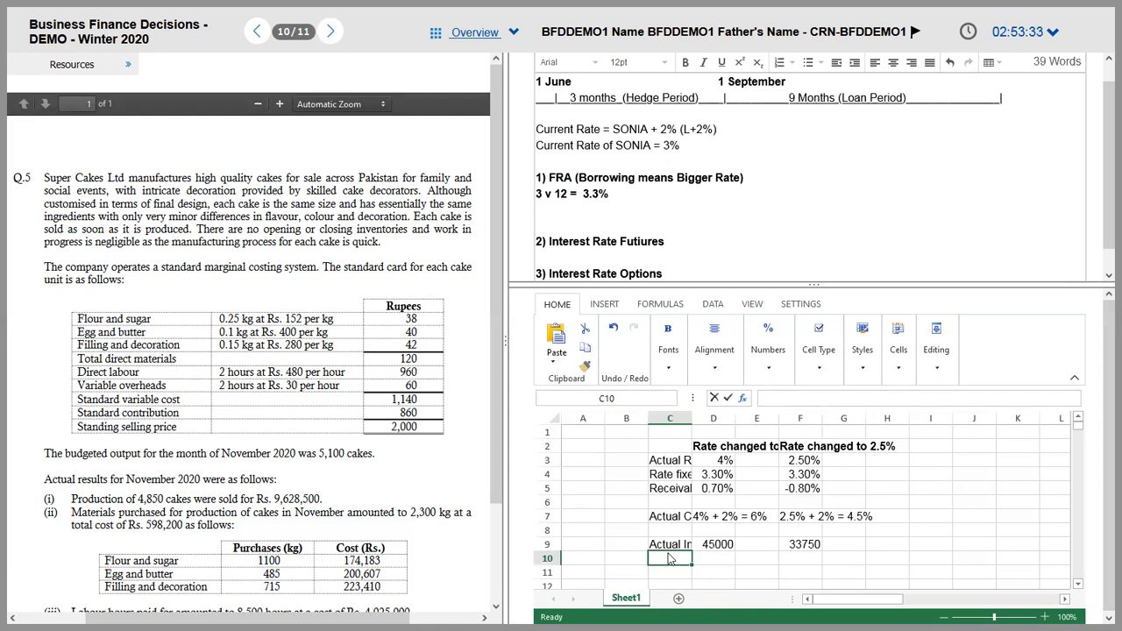
type("(Re")
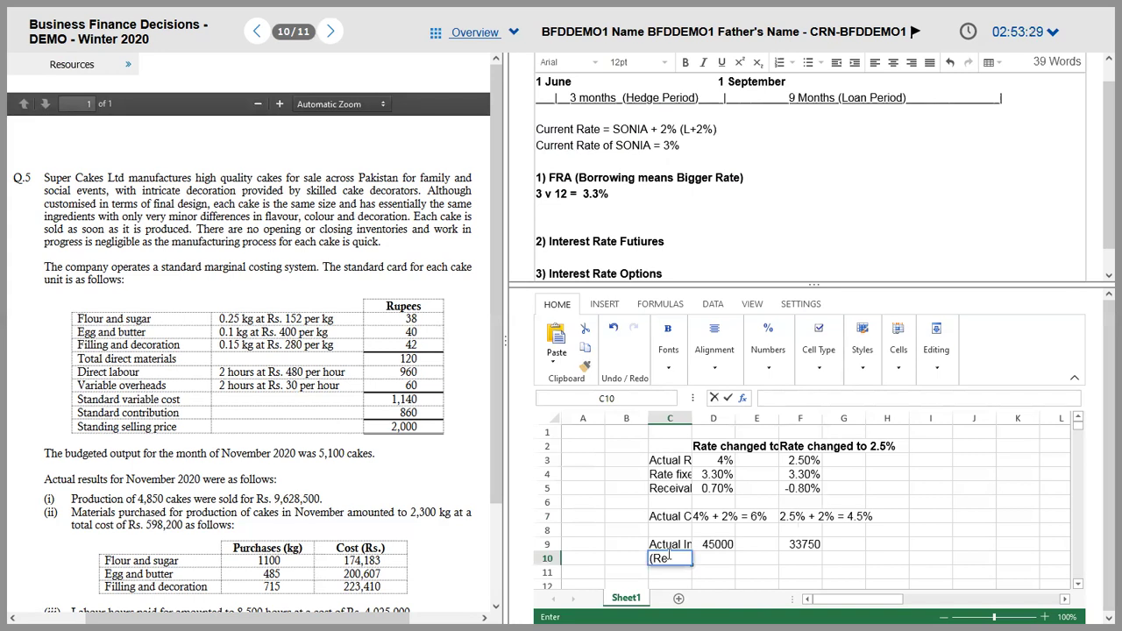
type("ceivable) / Paybale u")
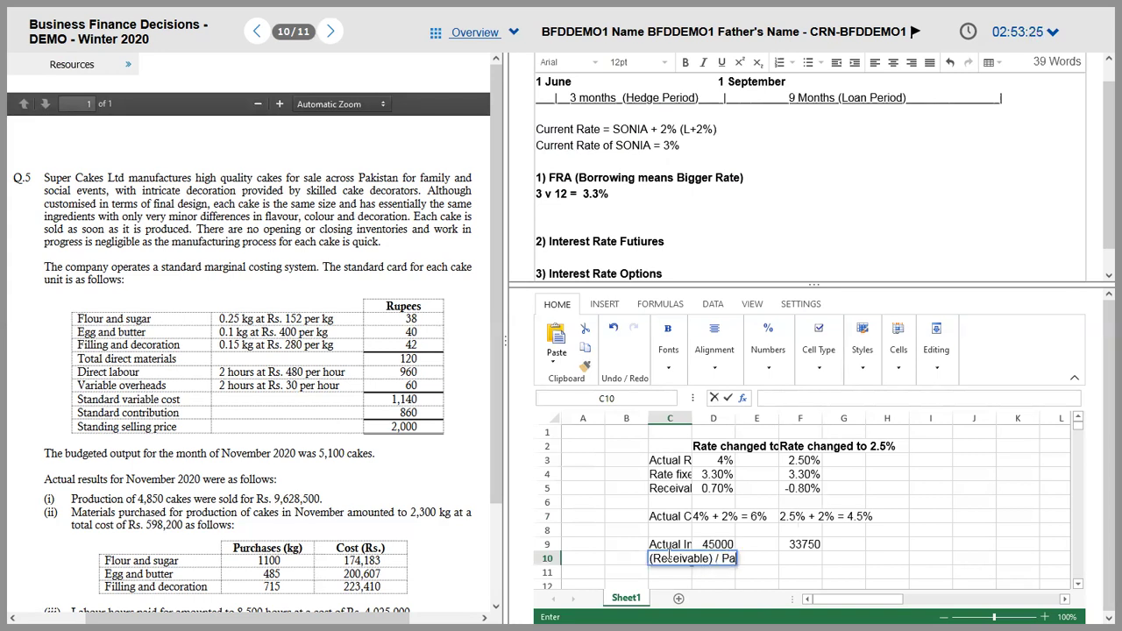
key("BackSpace")
key("BackSpace")
key("BackSpace")
key("BackSpace")
key("BackSpace")
key("BackSpace")
type("asb")
key("BackSpace")
key("BackSpace")
type("bkle")
key("BackSpace")
key("BackSpace")
key("BackSpace")
type("le ")
type("order")
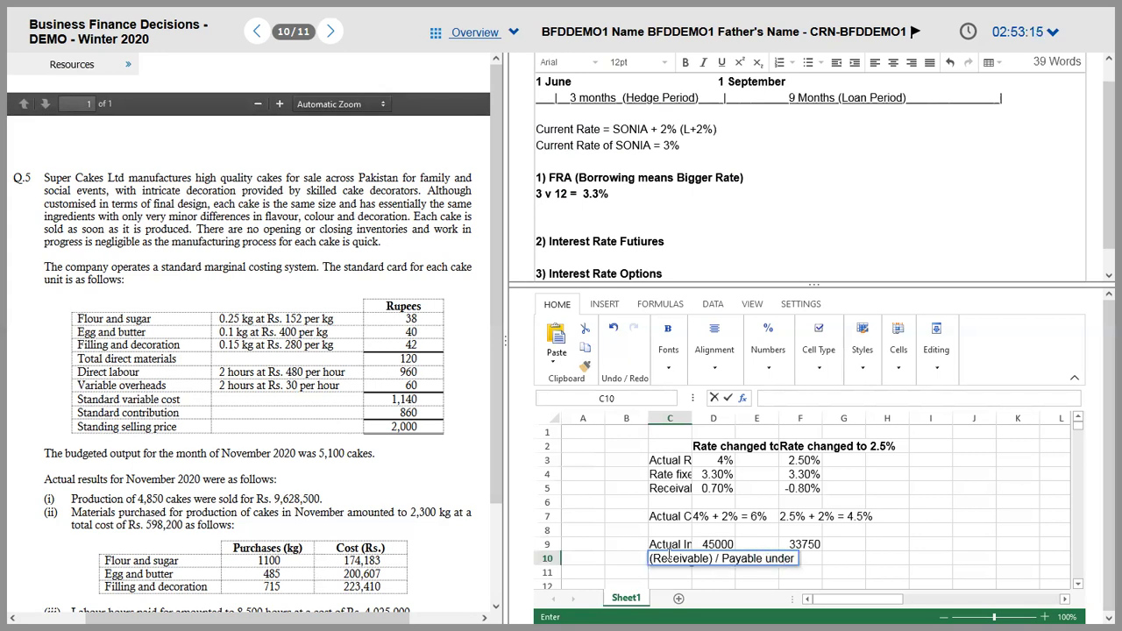
key("ctrl+a")
type("FRA")
key("ctrl+Return")
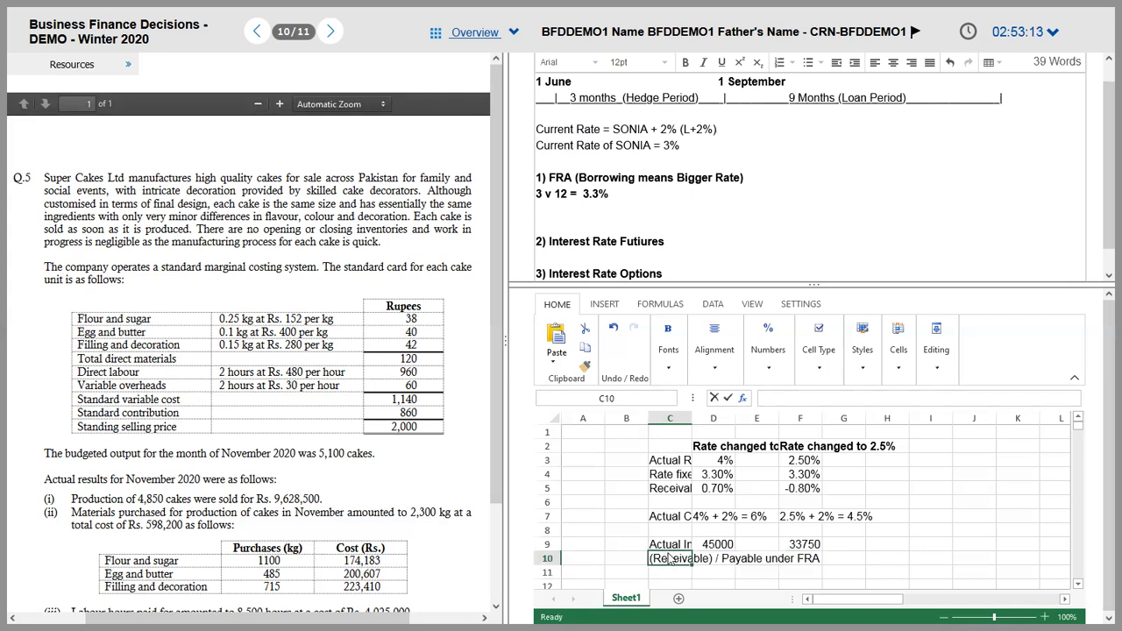
- Move the "(Receivable) / Payable under FRA" label from C10 down to C11
key("shift+space")
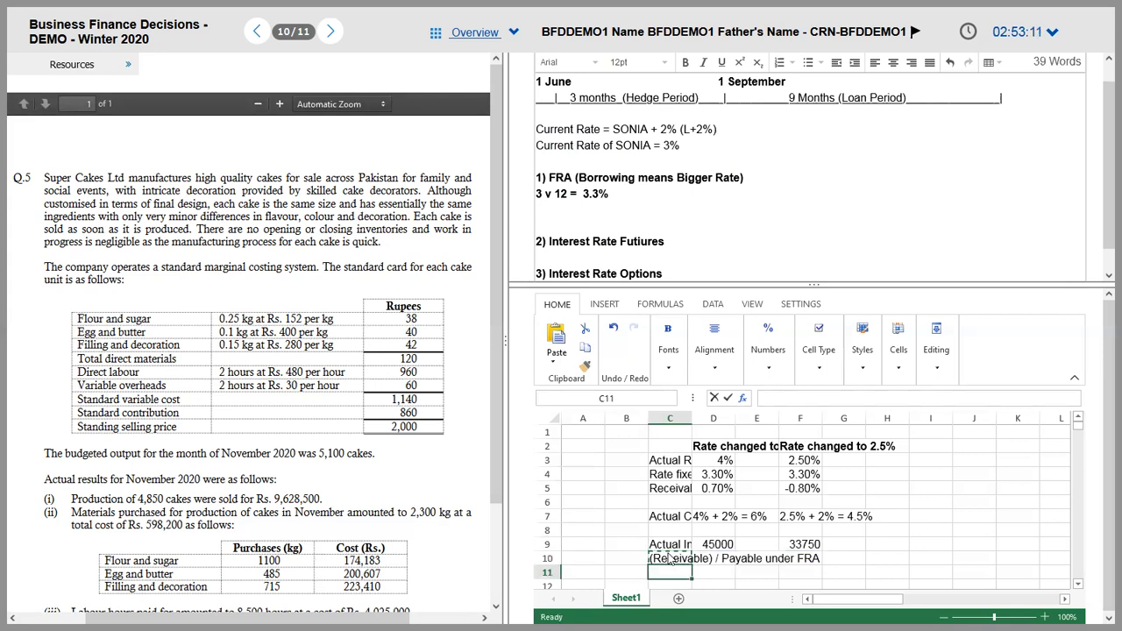
key("ctrl+shift+equal")
key("Down")
- Calculate the FRA settlement for the 4% scenario in D11 with the formula =1000000*D5*9/12
key("Right")
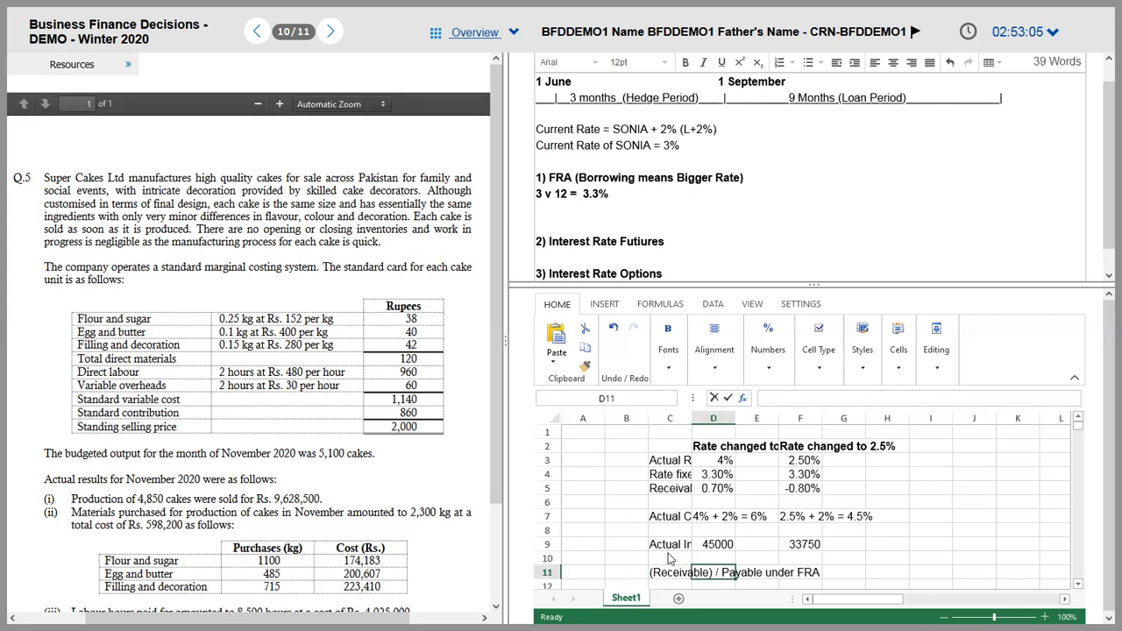
type("=1000")
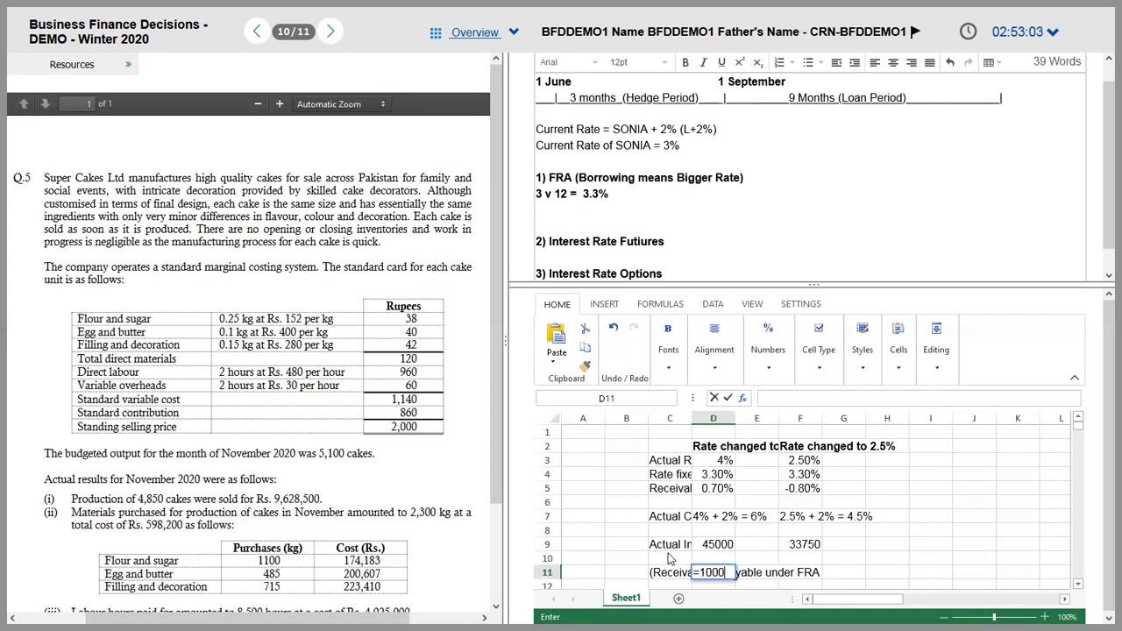
type("000*")
key("Up")
key("Up")
key("Up")
key("Up")
key("Up")
key("Up")
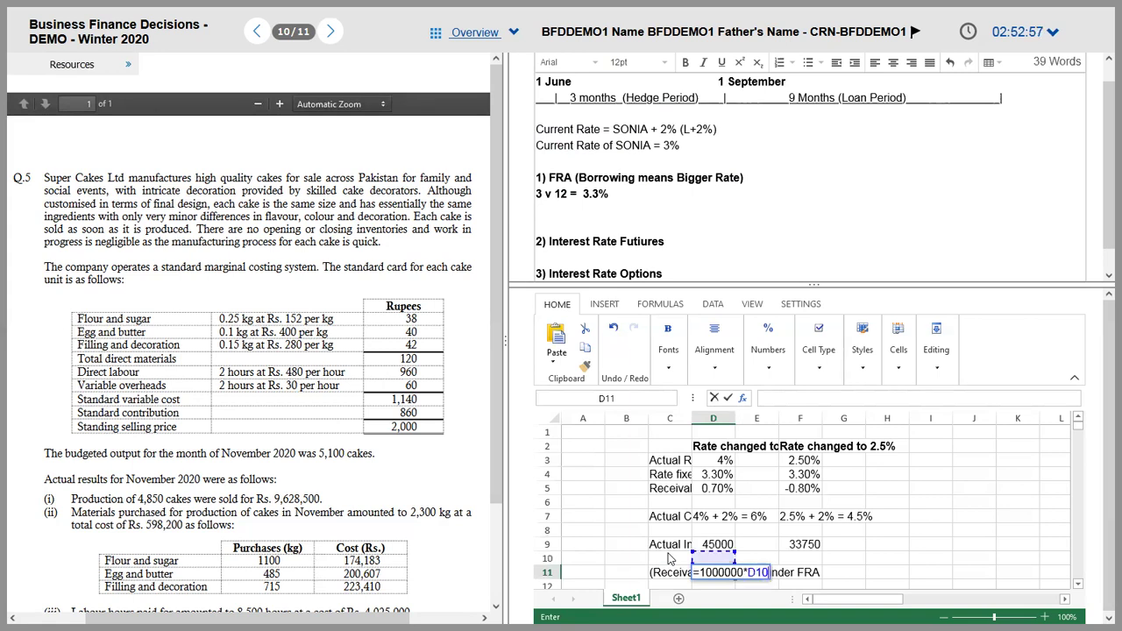
type("*")
type("9/12")
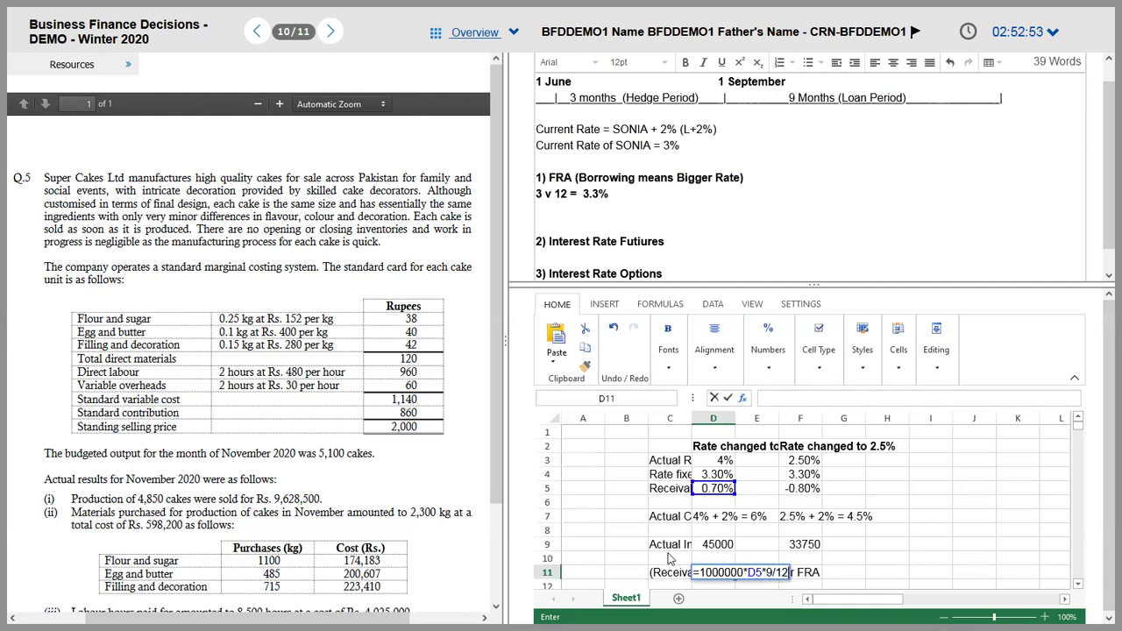
key("Return")
key("Up")
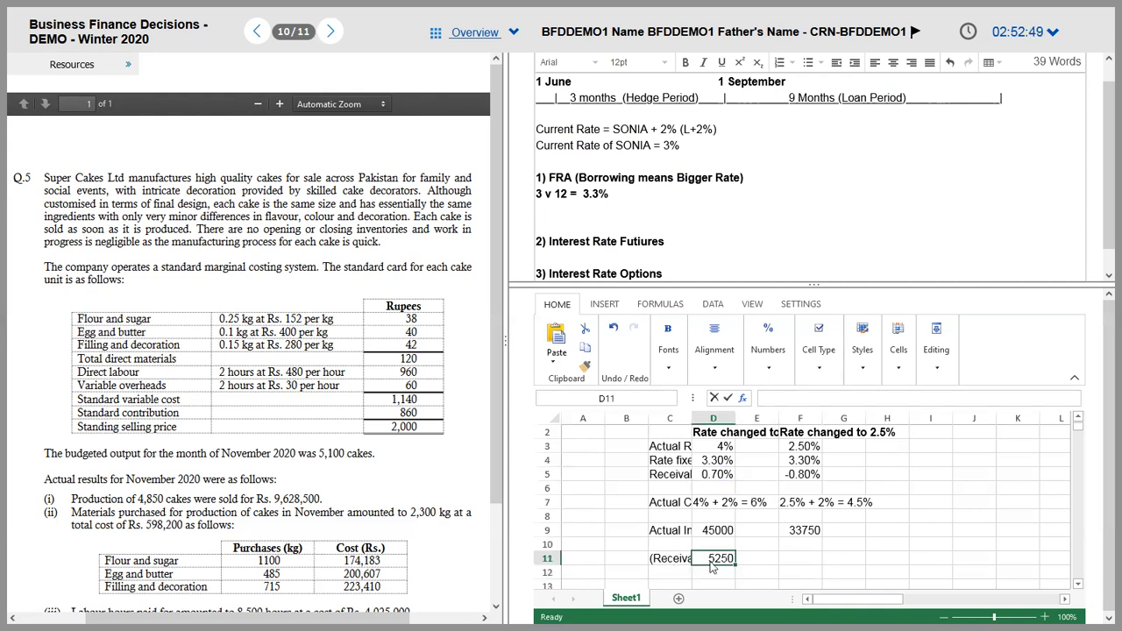
- Make the D11 settlement formula negative and copy it into F11 for the 2.5% scenario
double_click(712, 560)
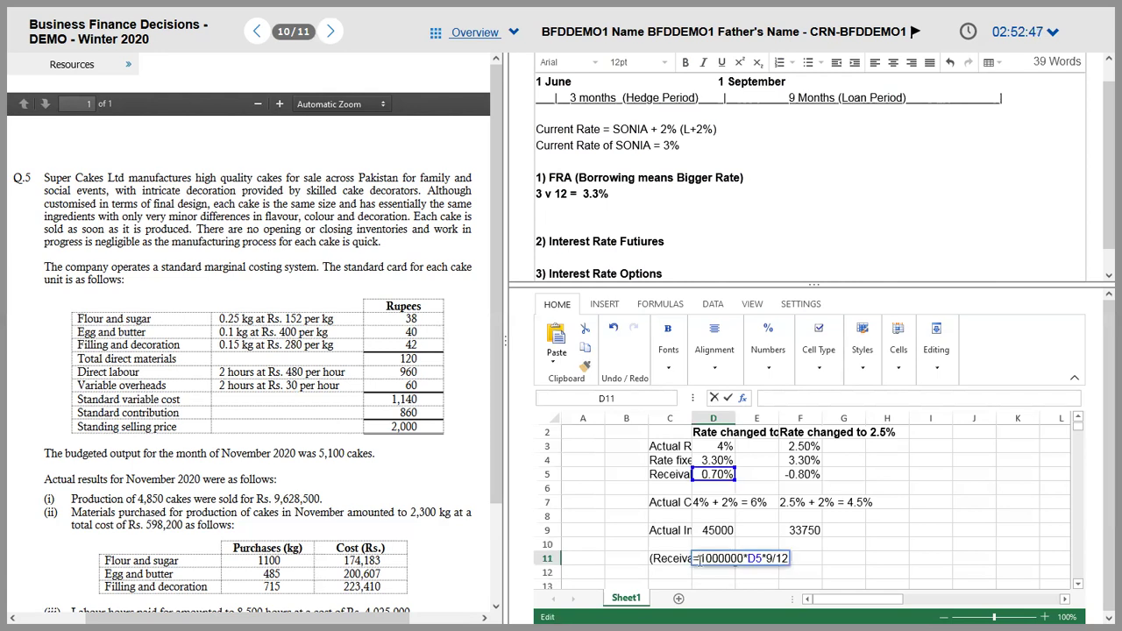
key("Return")
key("Up")
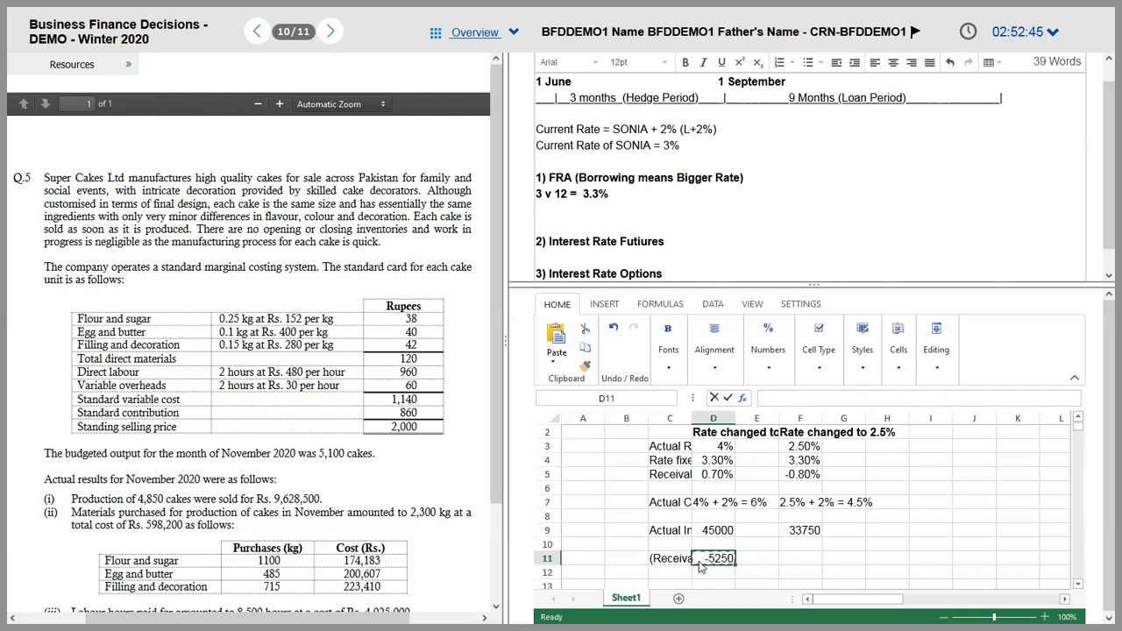
key("ctrl+c")
key("Right")
key("Right")
key("ctrl+v")
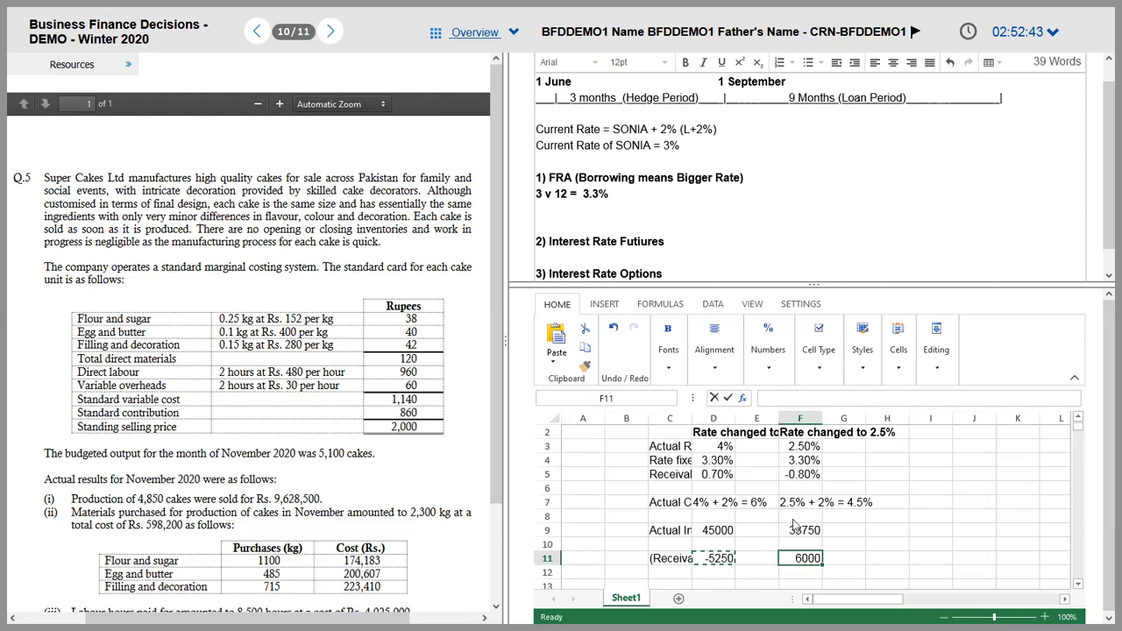
- Remove the minus sign from the F11 settlement formula so it reads =1000000*F5*9/12
left_click(796, 476)
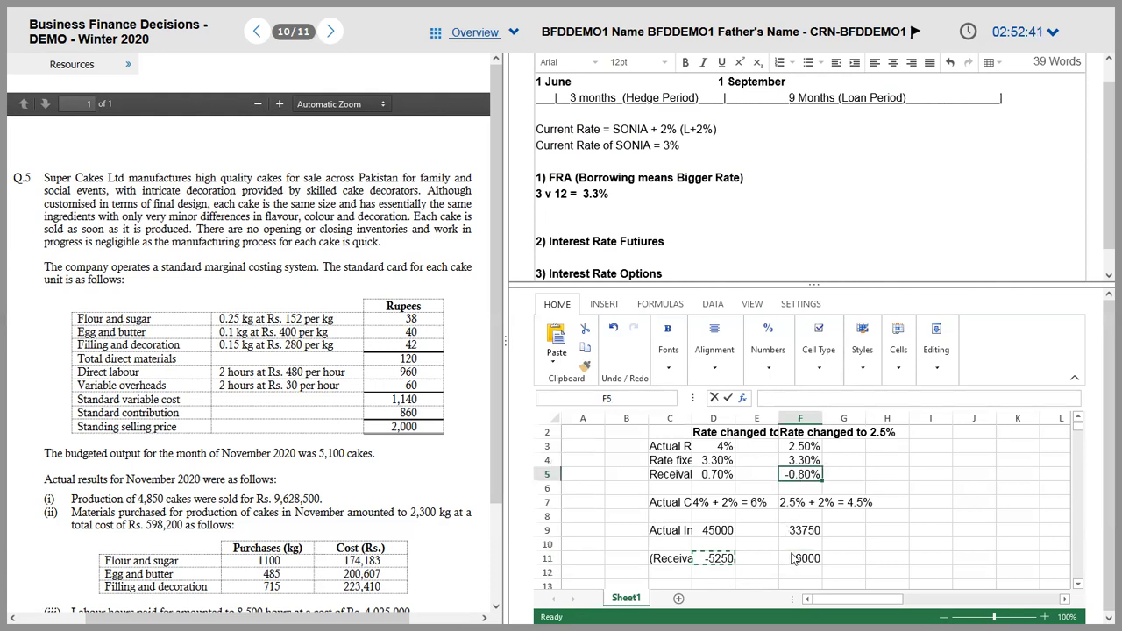
left_click(793, 559)
double_click(794, 558)
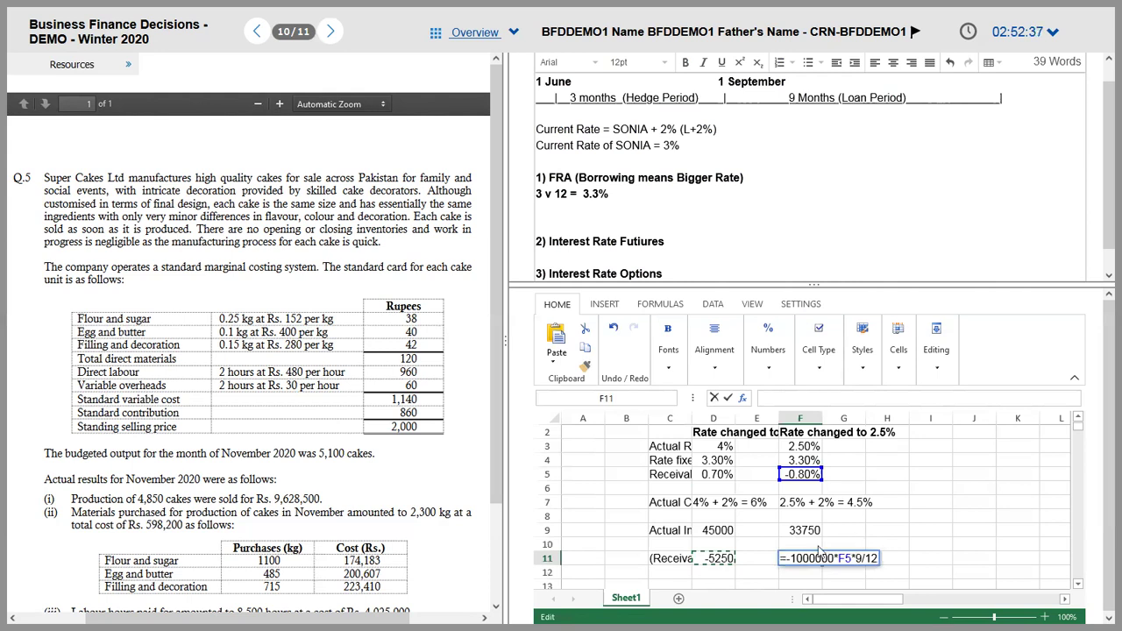
key("Return")
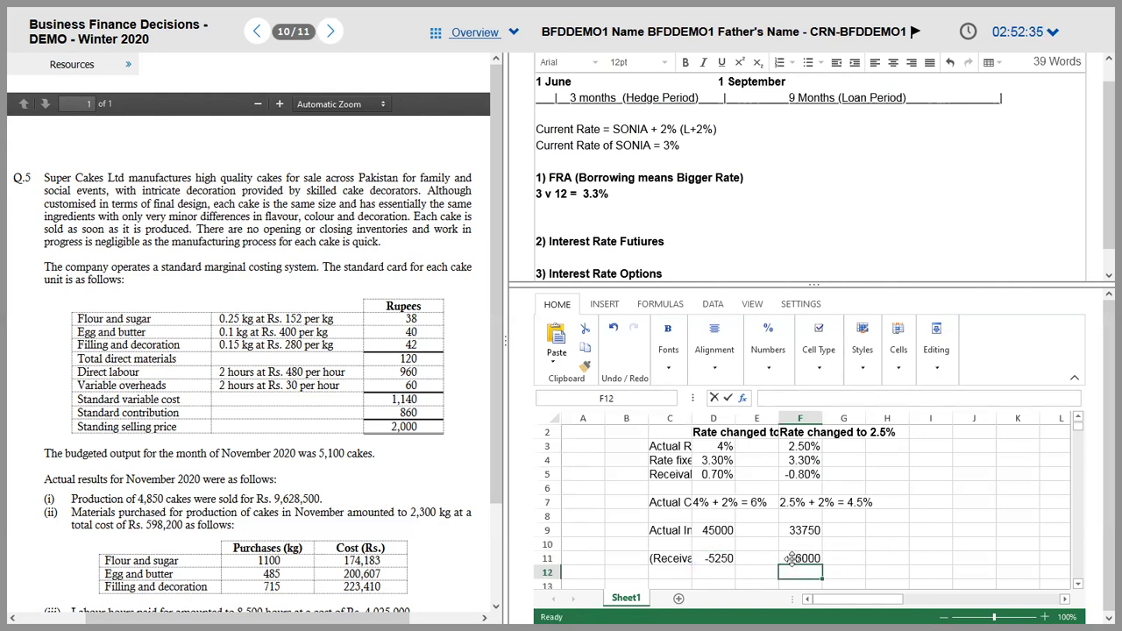
key("Left")
key("Left")
key("Left")
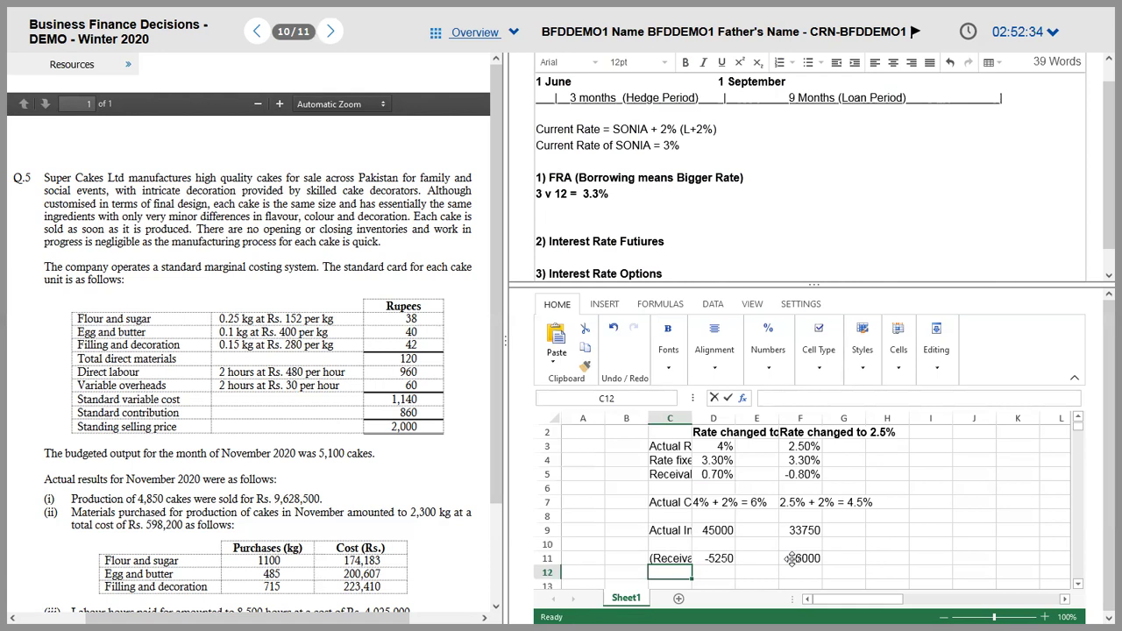
scroll(791, 559, "down", 1)
left_click(792, 558)
type("T")
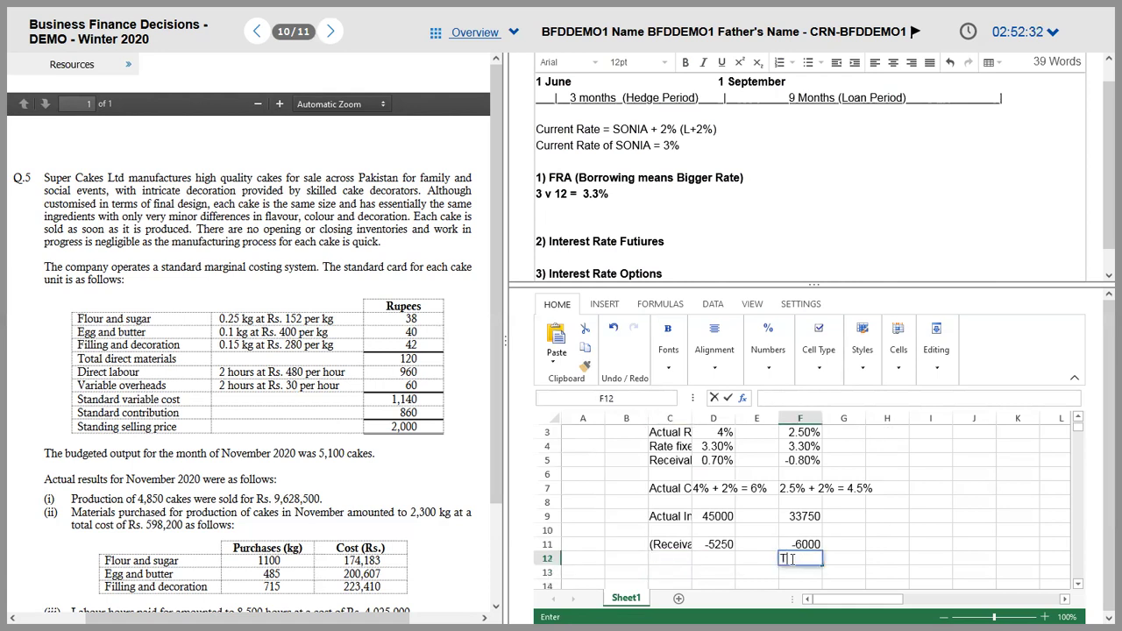
key("BackSpace")
key("Return")
- Enter the row label "Total Cost" in C13
scroll(792, 558, "down", 1)
key("Left")
key("Left")
key("Left")
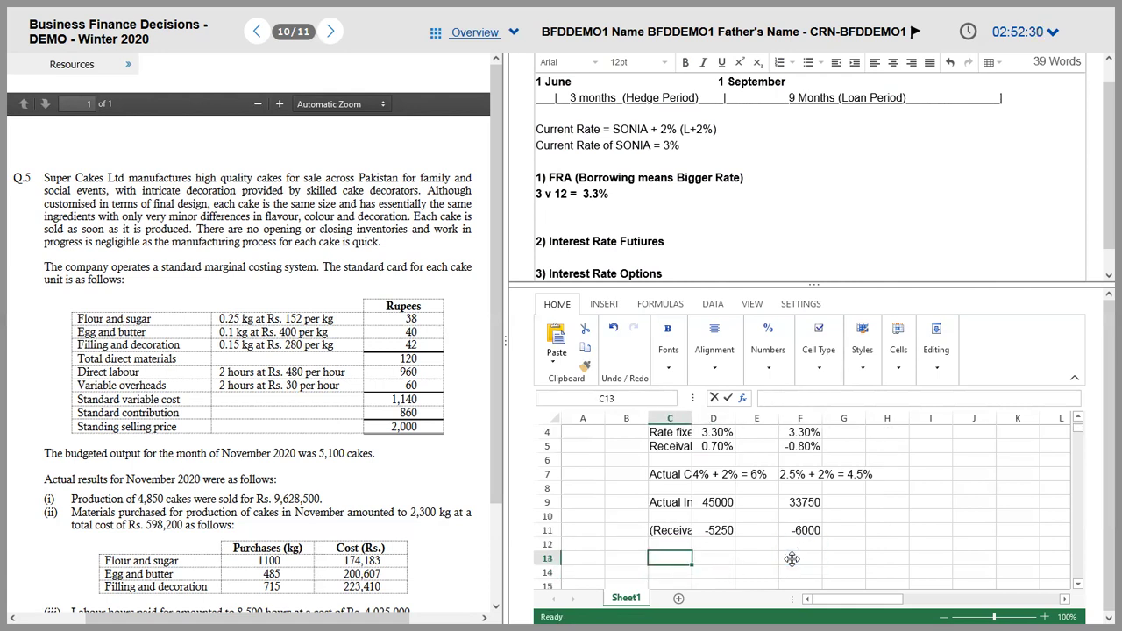
type("Tita")
key("BackSpace")
key("BackSpace")
key("BackSpace")
type("otal Cost")
key("Tab")
- Calculate the 4% scenario's total cost in D13 with =D9+D11 and copy the formula into F13
type("=D9+D11")
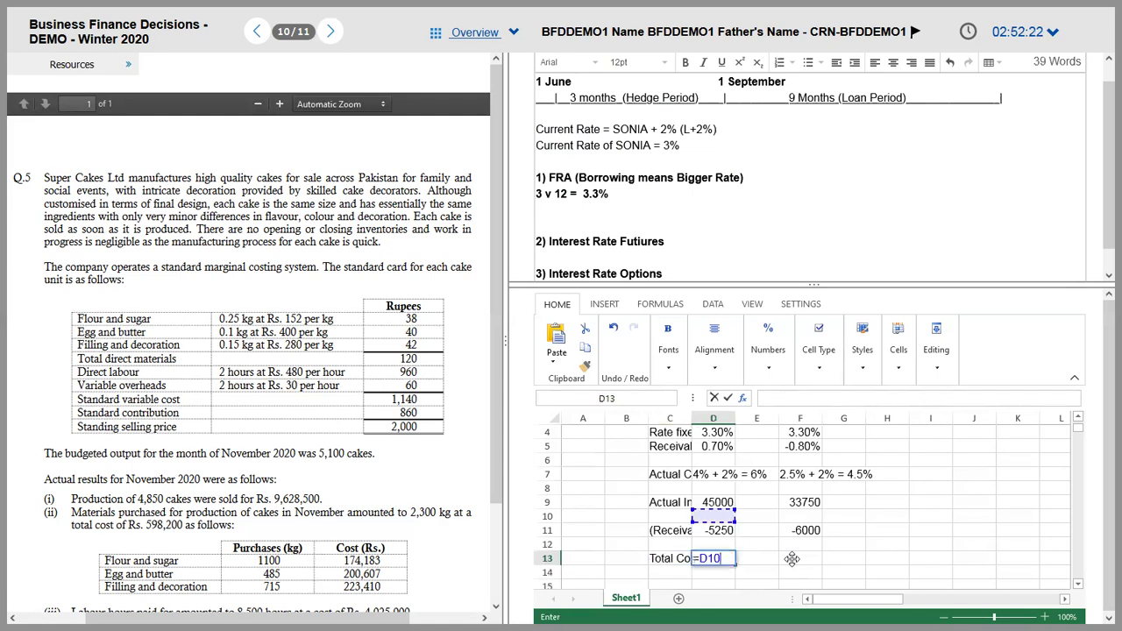
key("ctrl+Return")
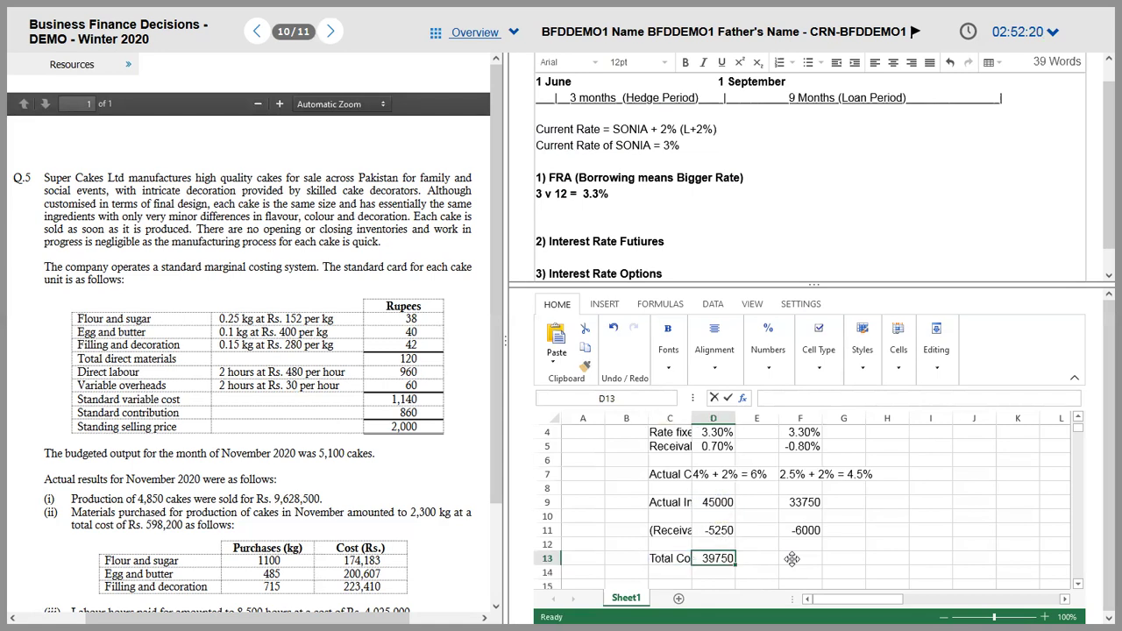
key("ctrl+c")
left_click(792, 559)
key("ctrl+v")
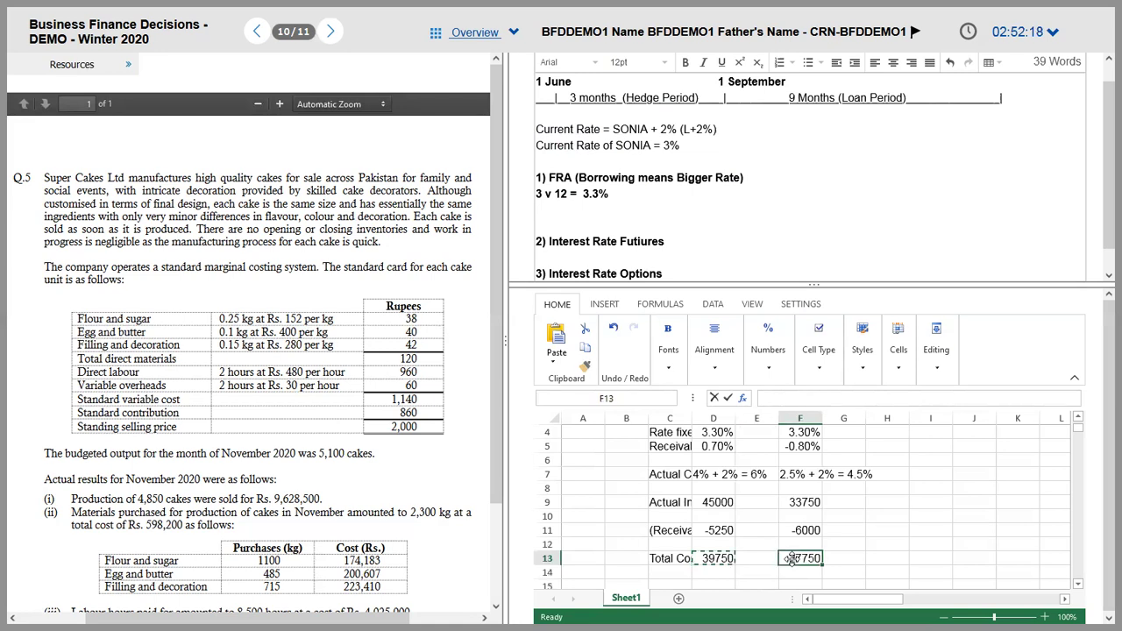
- Copy the FRA calculation in C2:F13 and paste it as a table under "3 v 12 = 3.3%" in the written answer
key("shift+Left")
key("shift+Left")
key("shift+Up")
key("shift+Up")
key("shift+Up")
key("shift+Up")
key("shift+Up")
key("shift+Up")
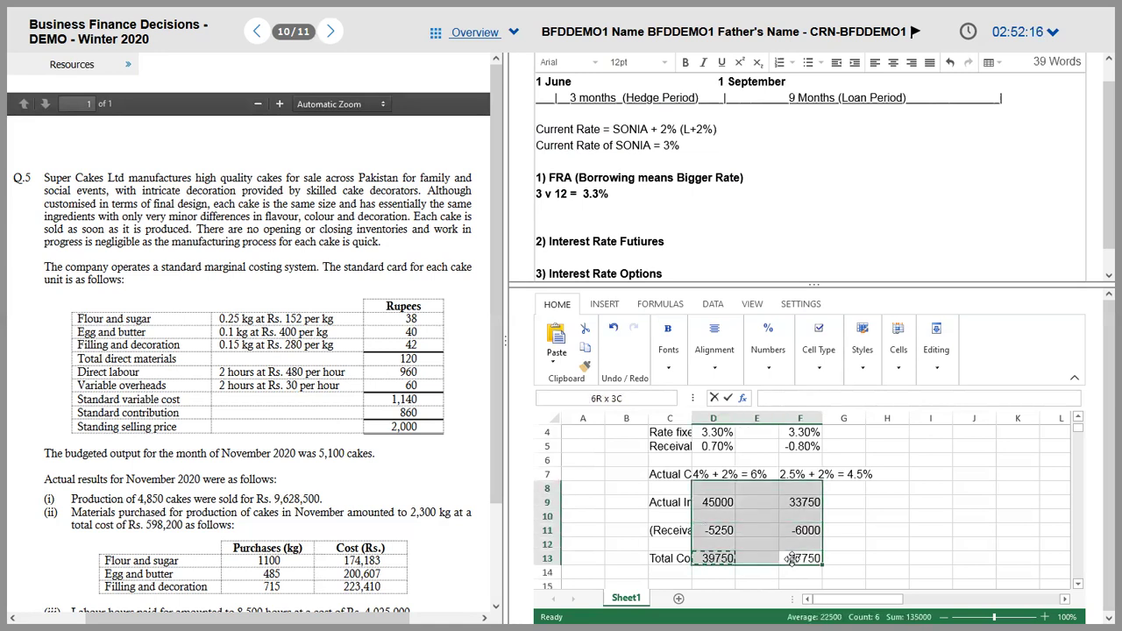
key("shift+Left")
key("shift+Up")
key("shift+Up")
key("shift+Up")
key("shift+Up")
key("shift+Up")
key("shift+Up")
key("shift+Down")
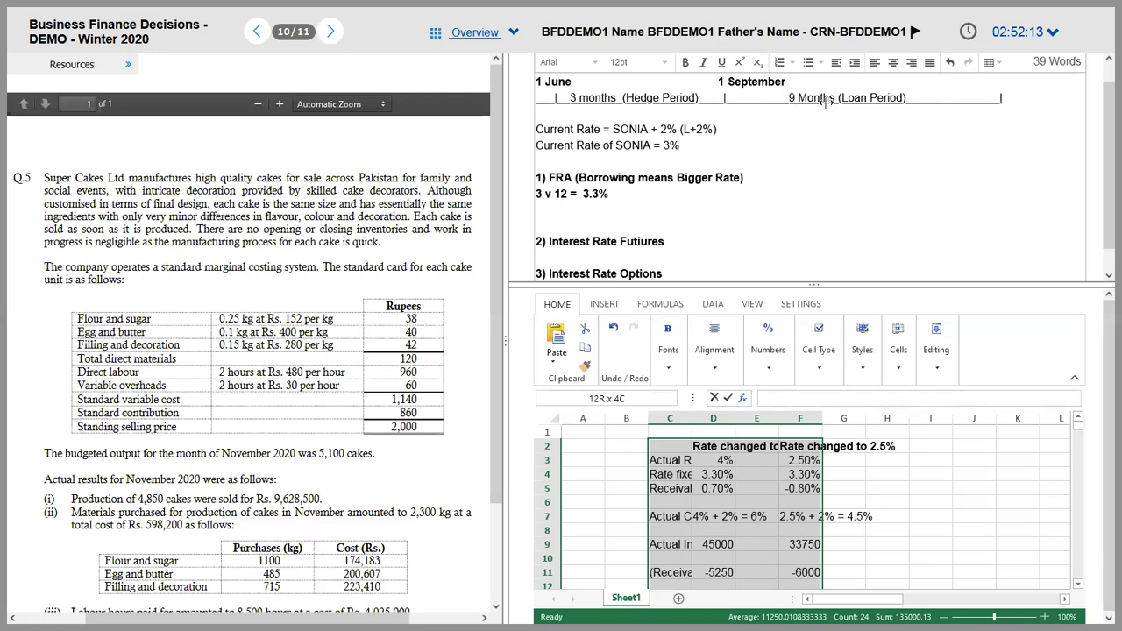
key("ctrl+c")
key("ctrl+v")
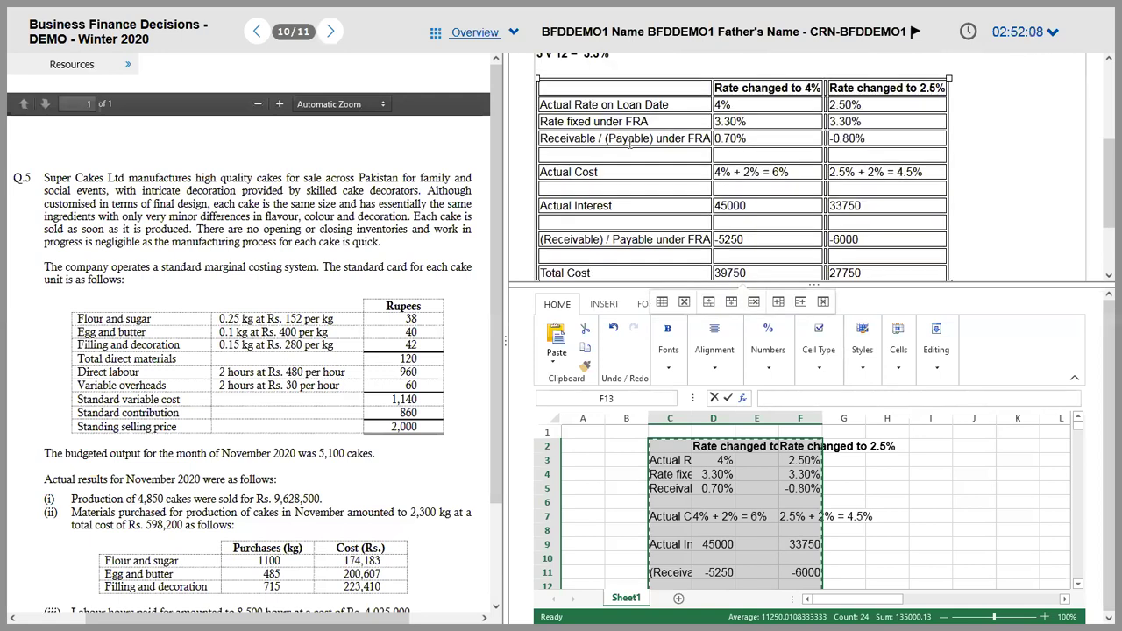
- Add the working "(1m * 6% * 9/12)" below the 4% scenario's Actual Interest in the answer table
left_click(751, 108)
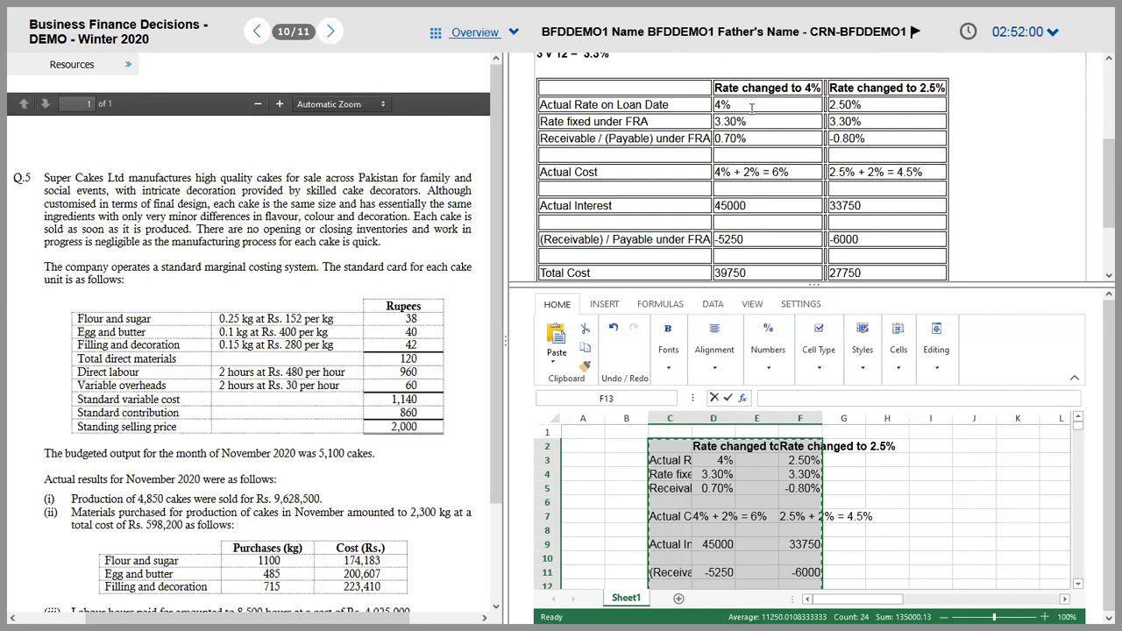
left_click(749, 138)
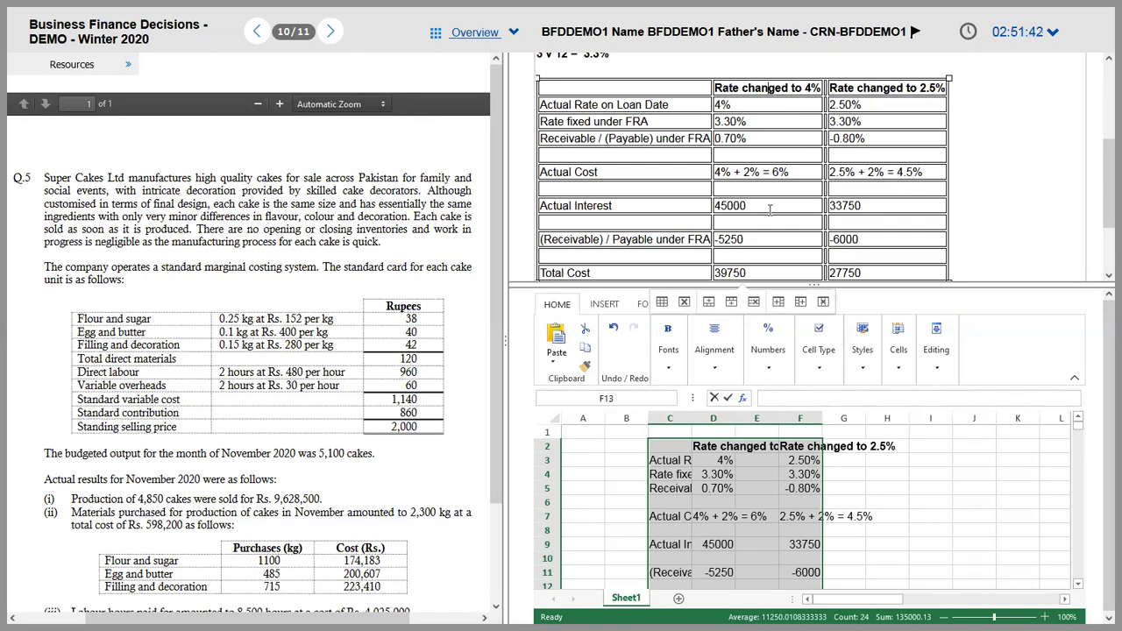
left_click(722, 221)
type("(m * 6% * 9/12")
- Try to copy the 6% interest working into the 2.5% scenario's column, and undo the paste
key("shift+Up")
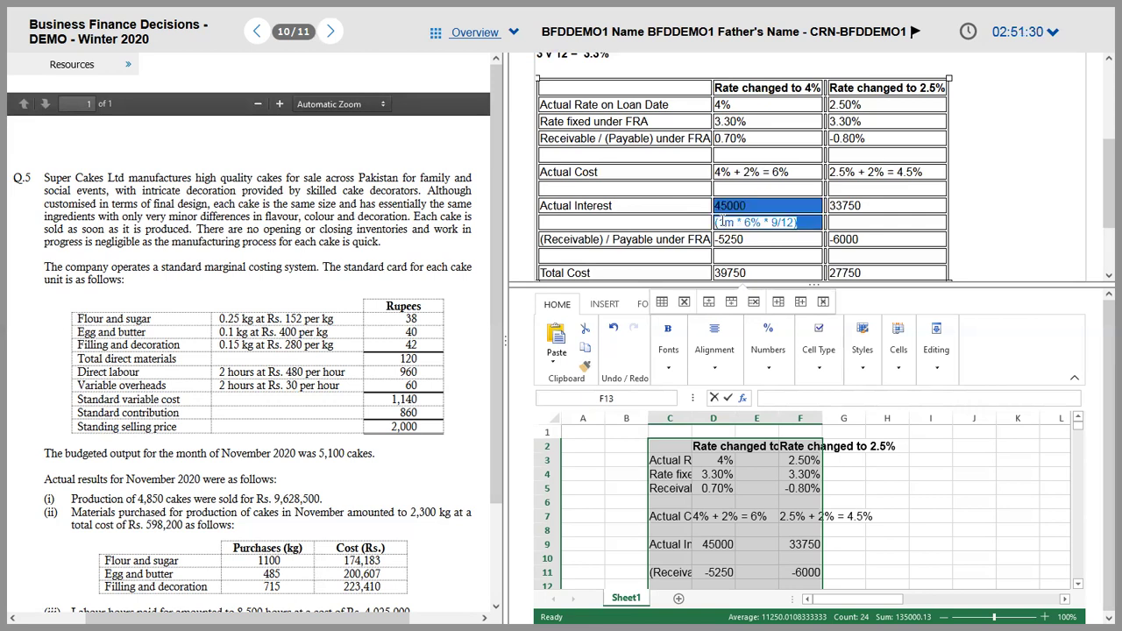
key("shift+Down")
key("ctrl+c")
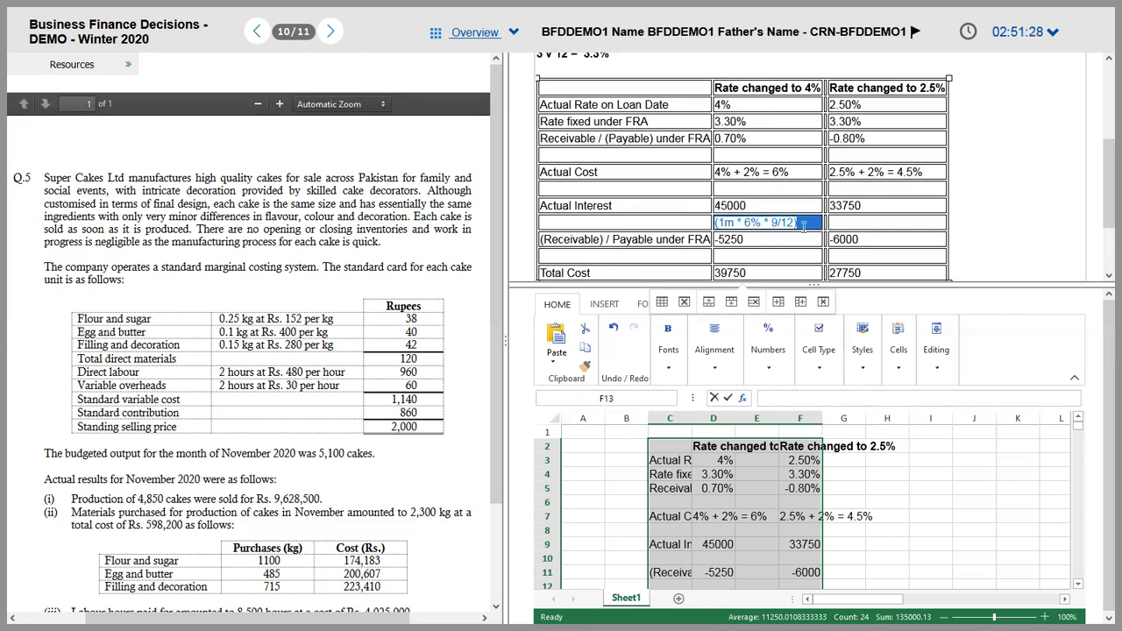
left_click(852, 224)
key("ctrl+v")
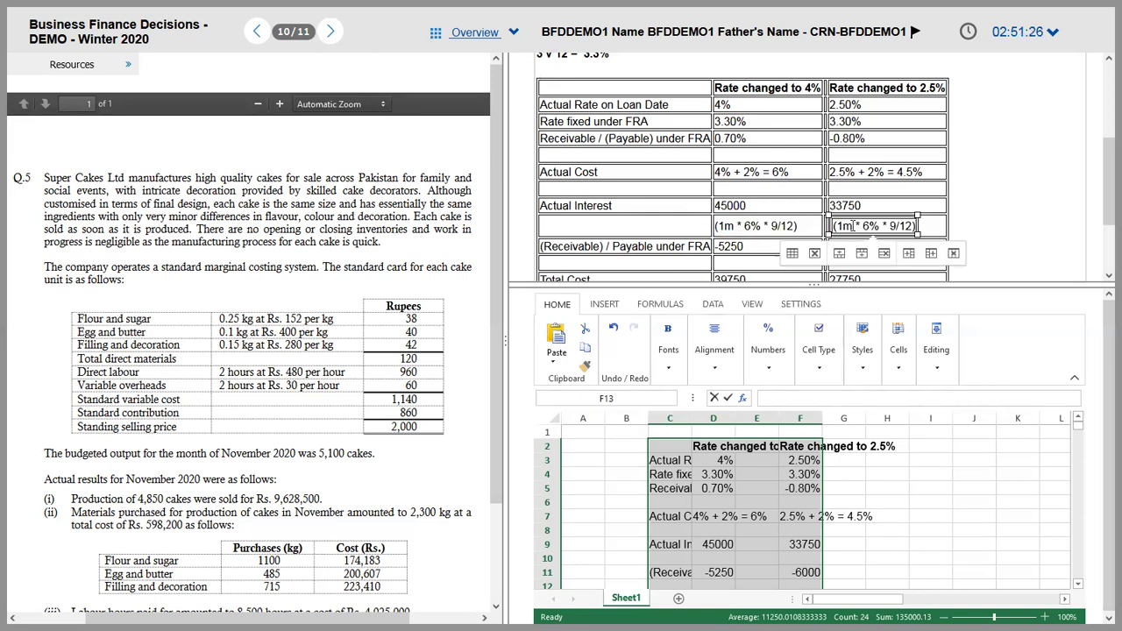
key("ctrl+z")
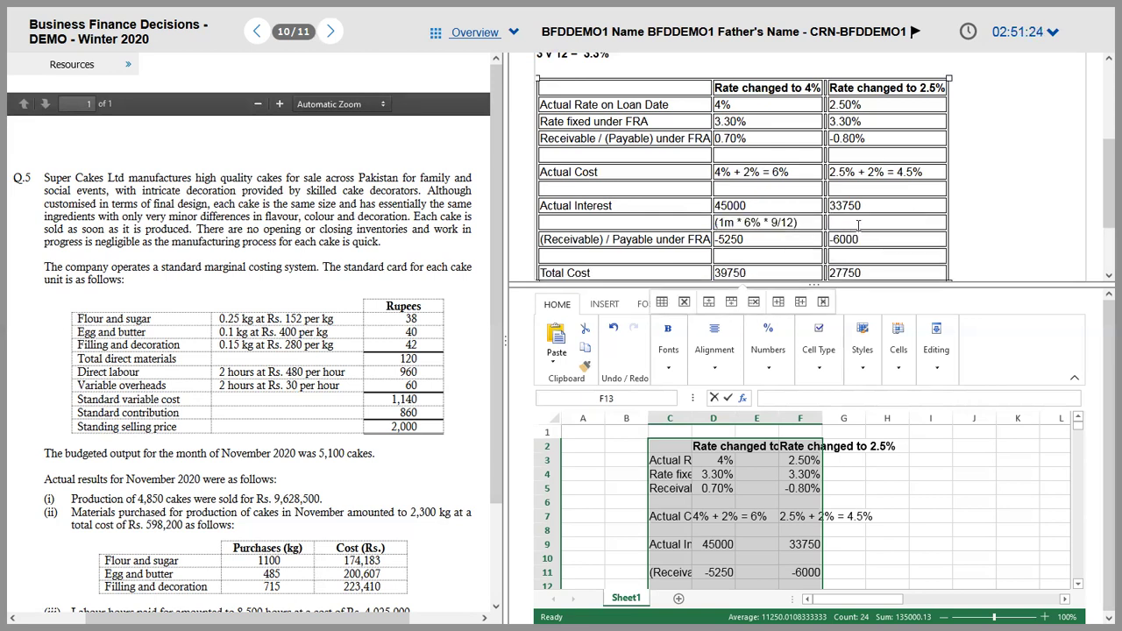
- Add the workings "(1m * 4.5% * 9/12)" below the 2.5% scenario's Actual Interest and "(1m * 0.7% * 9/12)" below the 4% scenario's FRA settlement
type("(1m * 4.5% * 9/12)")
left_click(758, 255)
type("(1")
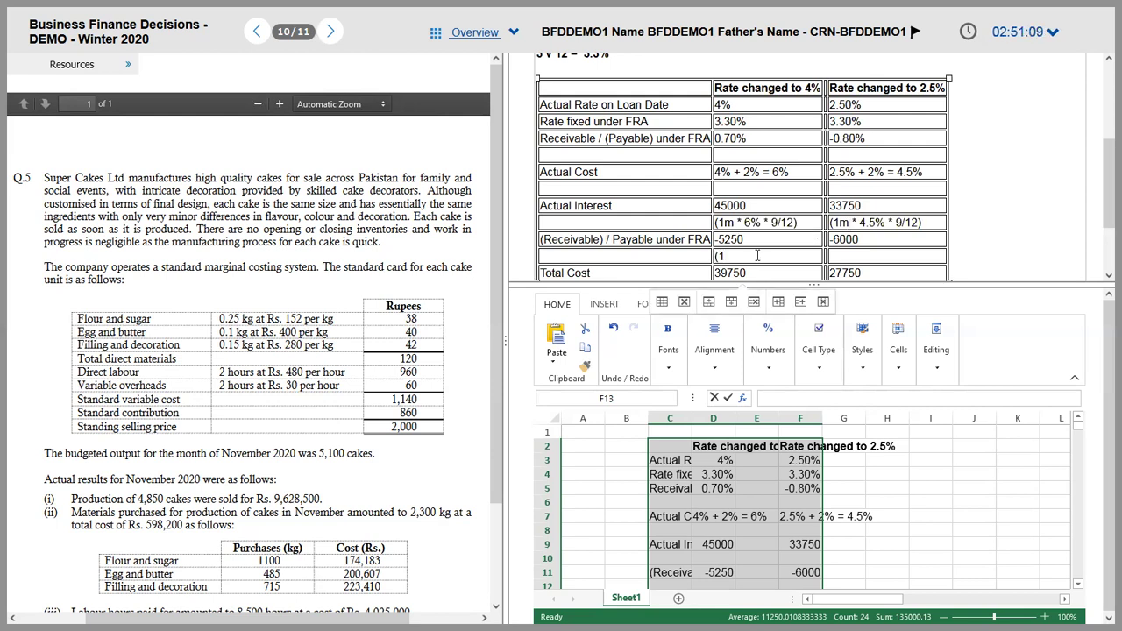
type("m * 0.7% * 9/12)")
- Copy the FRA settlement working into the 2.5% column and change it to "(1m * 0.8% * 9/12)"
key("shift+Left")
key("shift+Left")
key("shift+Left")
key("shift+Left")
key("shift+Left")
key("shift+Left")
key("shift+Left")
key("shift+Left")
key("shift+Left")
key("shift+Left")
key("shift+Left")
key("shift+Left")
key("shift+Left")
key("shift+Left")
key("shift+Left")
key("shift+Left")
key("shift+Left")
key("shift+Left")
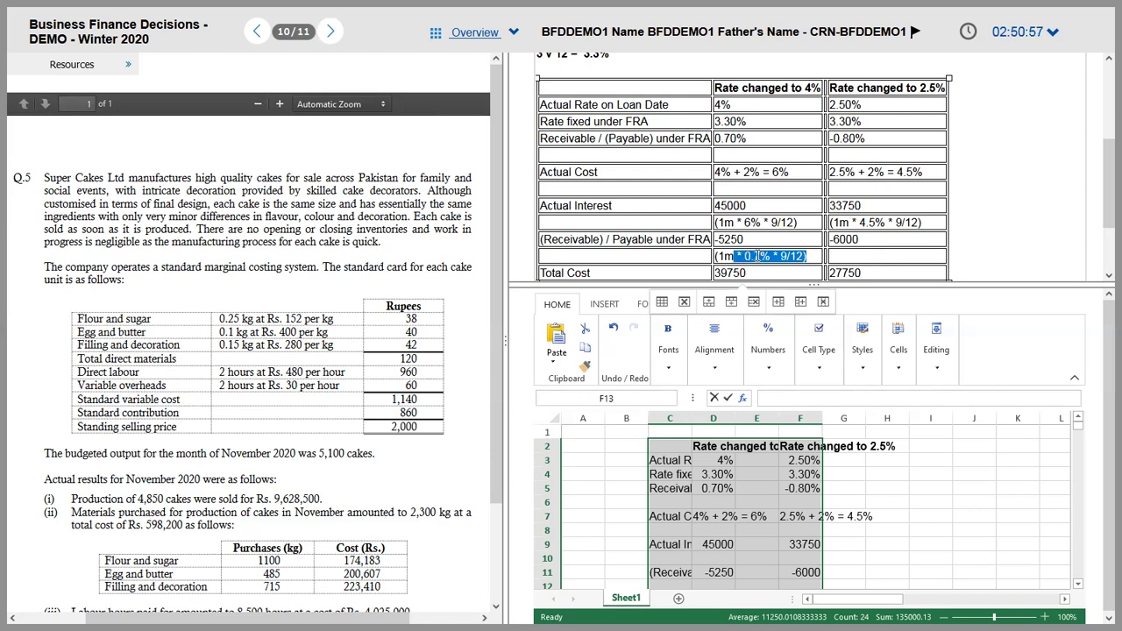
left_click(854, 256)
key("ctrl+v")
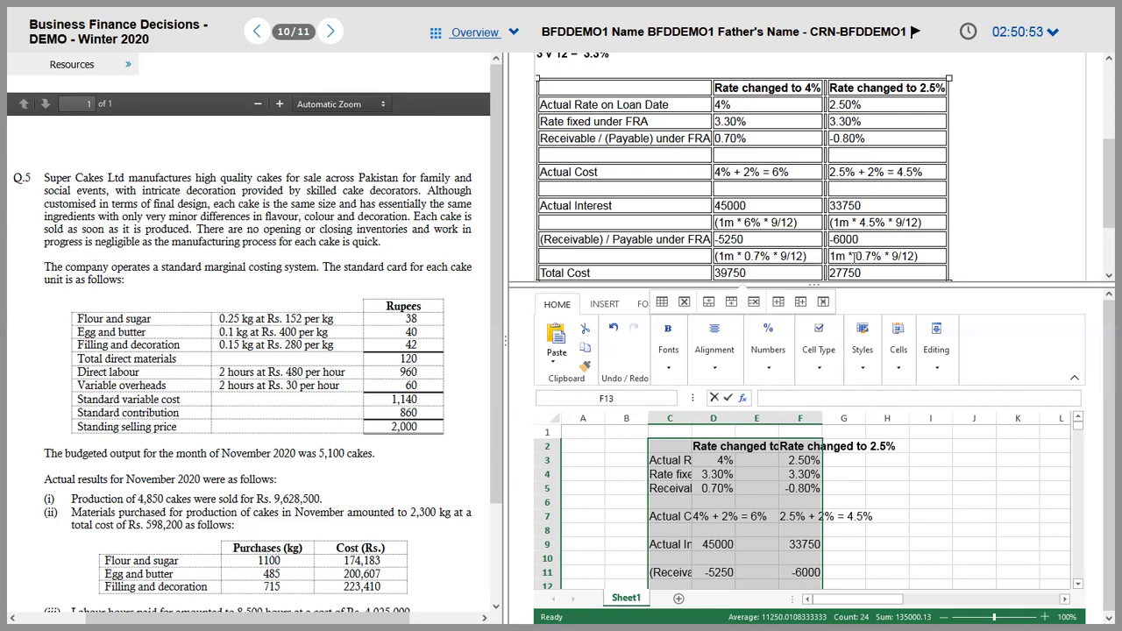
left_click(855, 256)
key("BackSpace")
key("BackSpace")
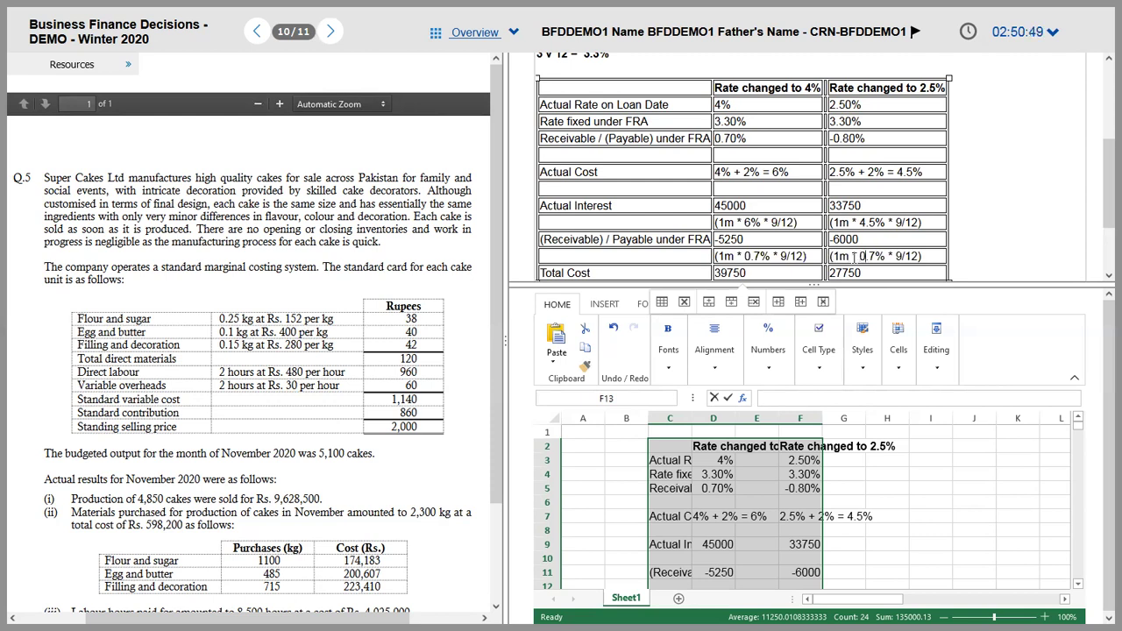
key("BackSpace")
type("8")
- In the answer table's 2.5% column, change the FRA settlement to 6000 and the Total Cost to 39750
key("BackSpace")
key("shift+Right")
key("shift+Right")
type("39")
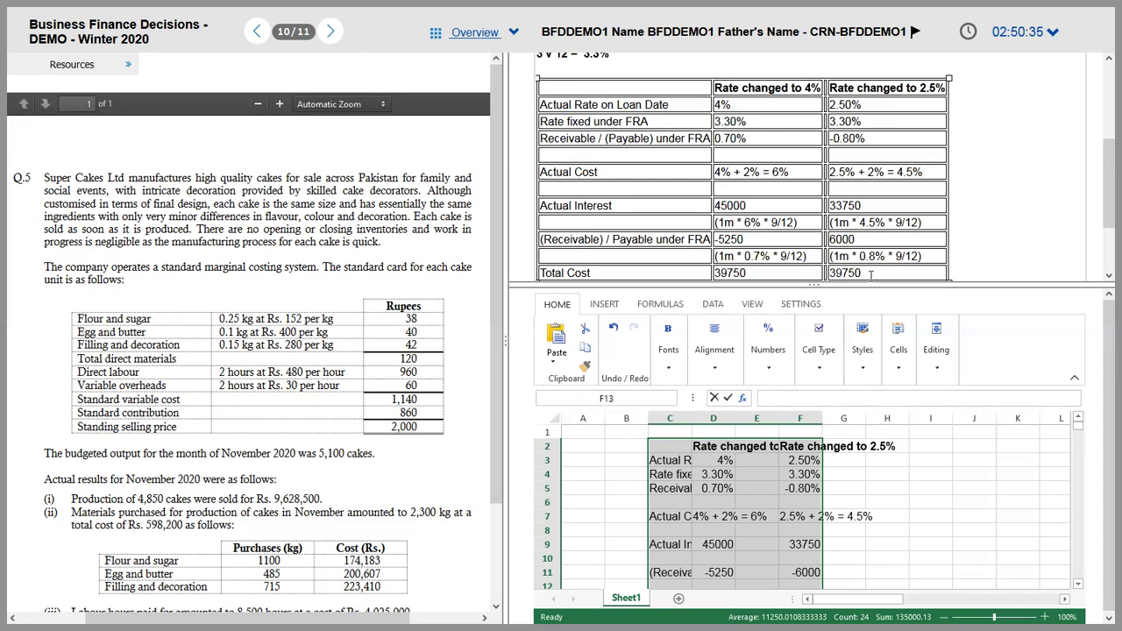
- Check the 2.5% scenario's FRA settlement formula in F11 of the spreadsheet
left_click(799, 572)
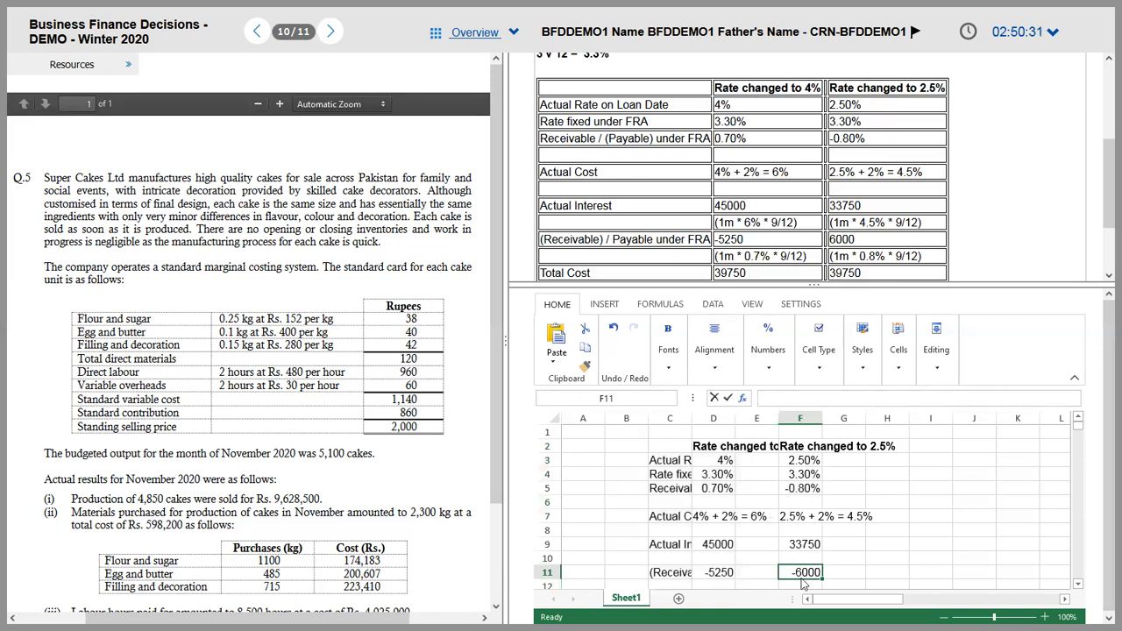
double_click(802, 574)
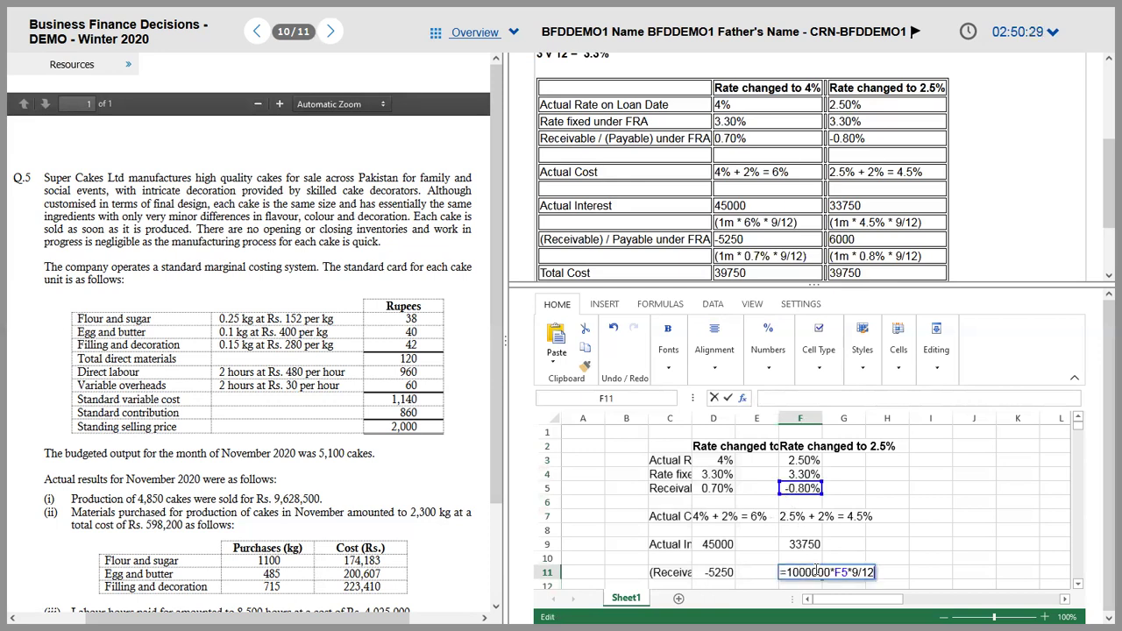
key("Escape")
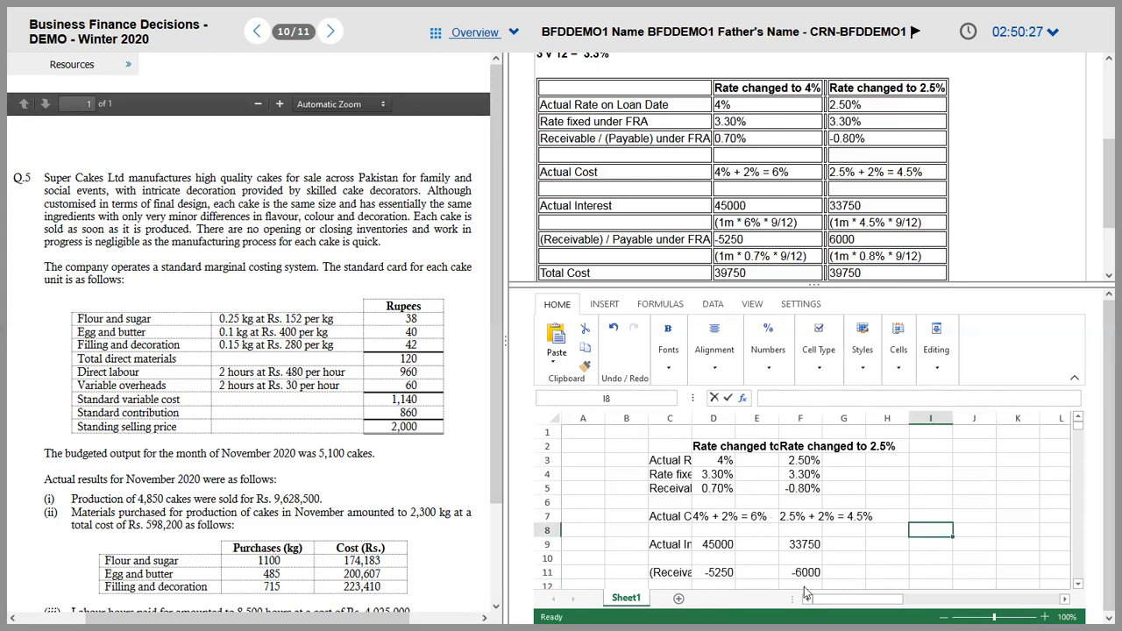
scroll(800, 575, "down", 2)
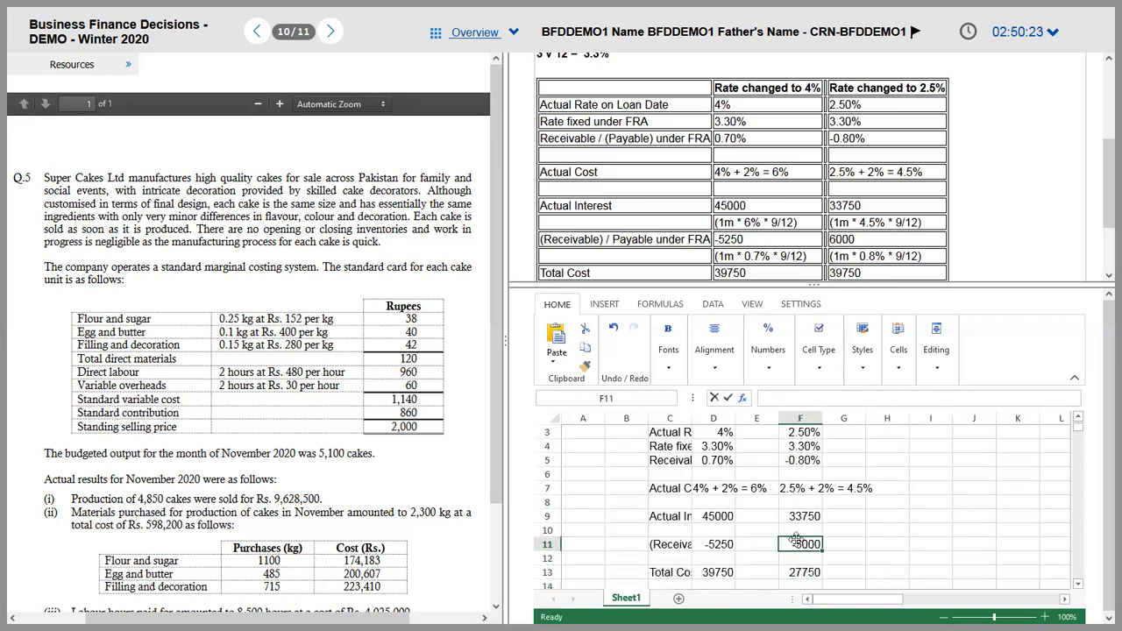
double_click(798, 545)
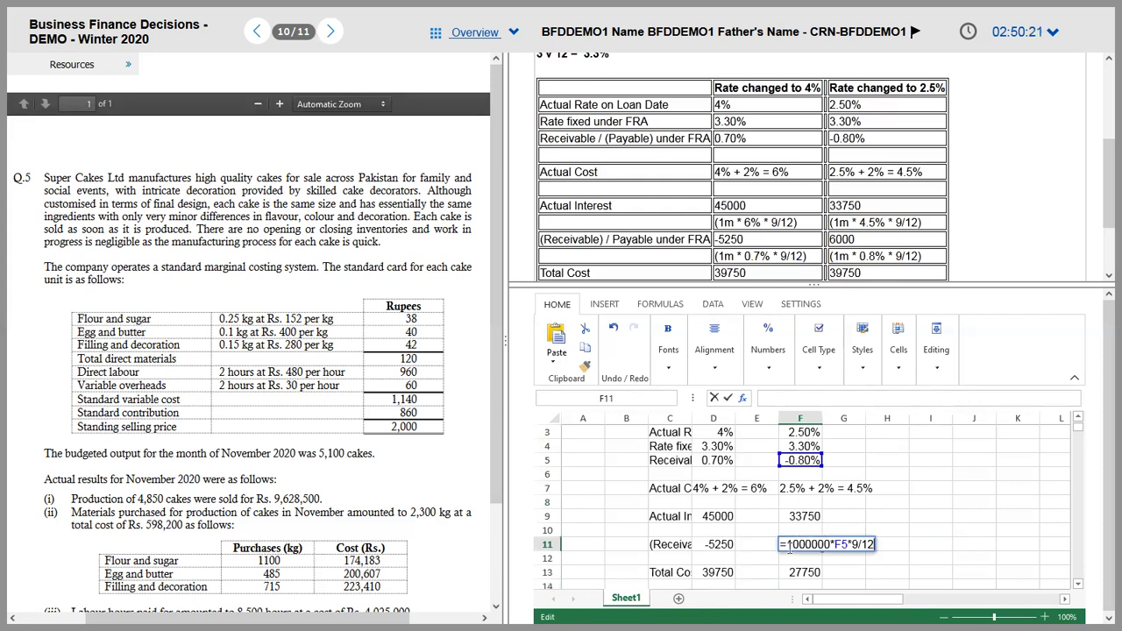
key("Return")
- Recalculate the 2.5% scenario's total cost in F13 with the formula =F9-F11
left_click(794, 572)
type("=")
key("Up")
key("Up")
key("Up")
key("Up")
type("-")
key("Up")
key("Up")
key("Return")
key("Up")
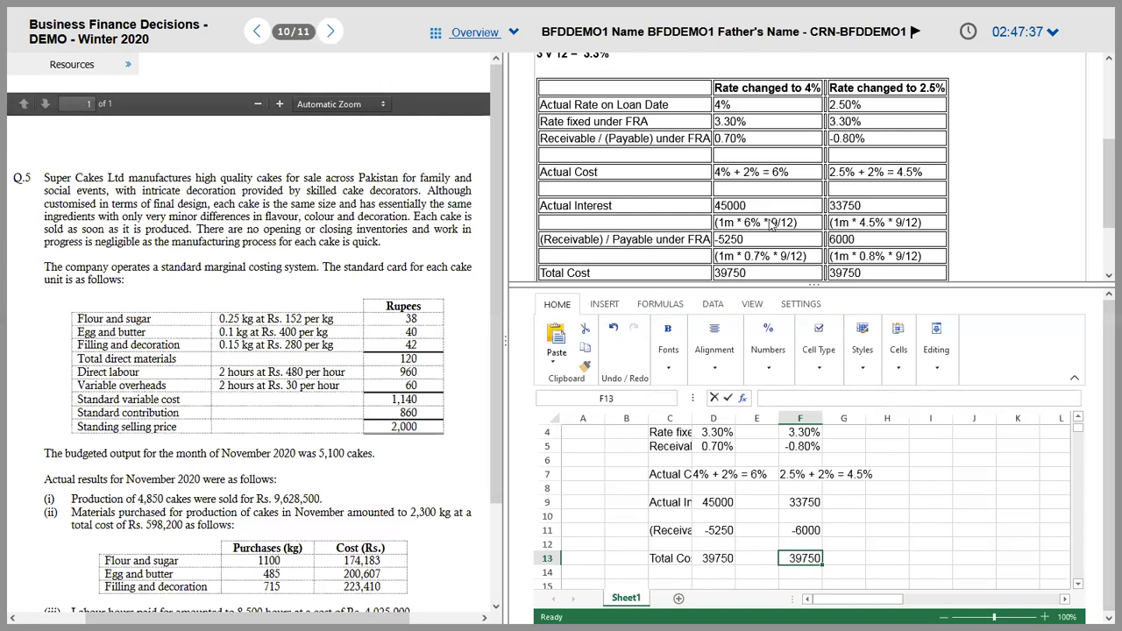
- Bold the answer table's Total Cost row and rename its label "Total Net Cost"
scroll(769, 224, "down", 1)
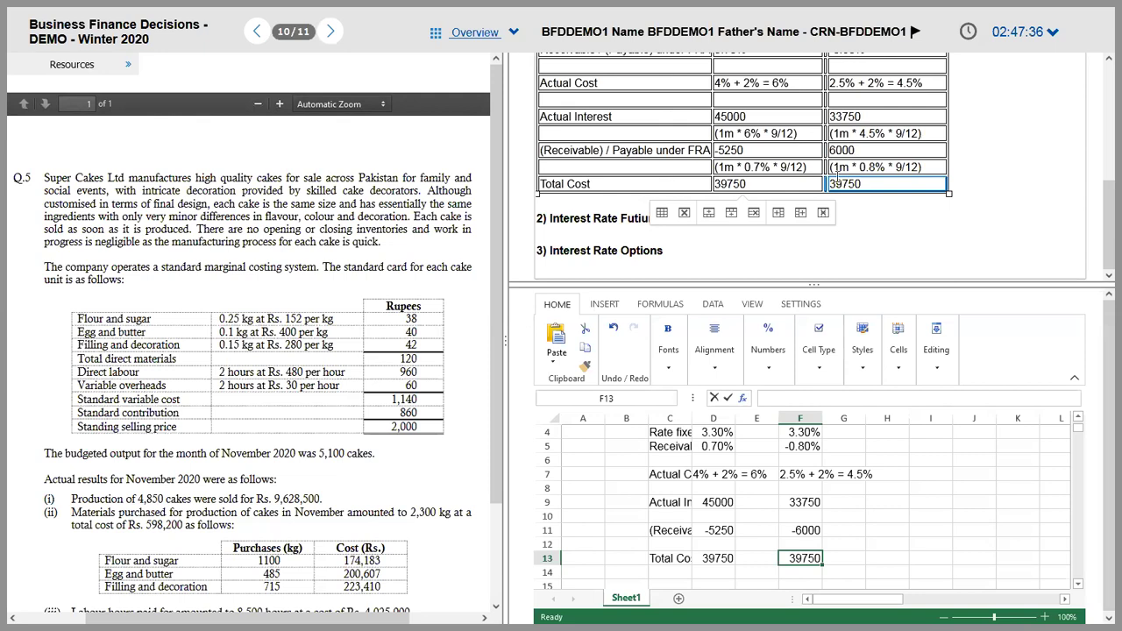
left_click_drag(843, 180, 693, 185)
key("ctrl+b")
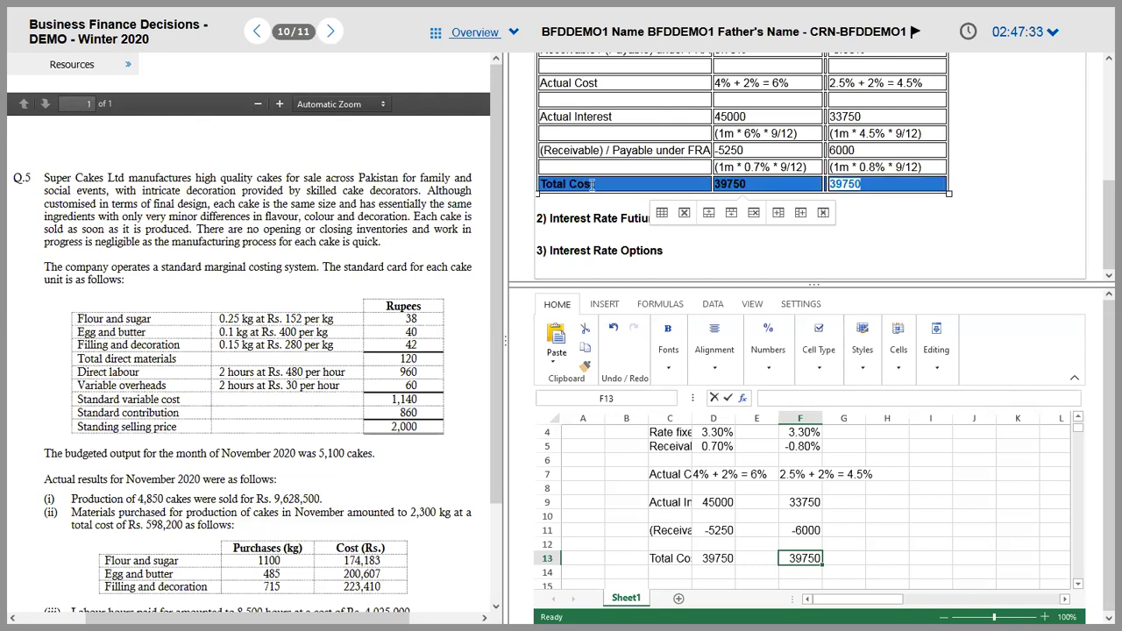
left_click(569, 184)
type("Net")
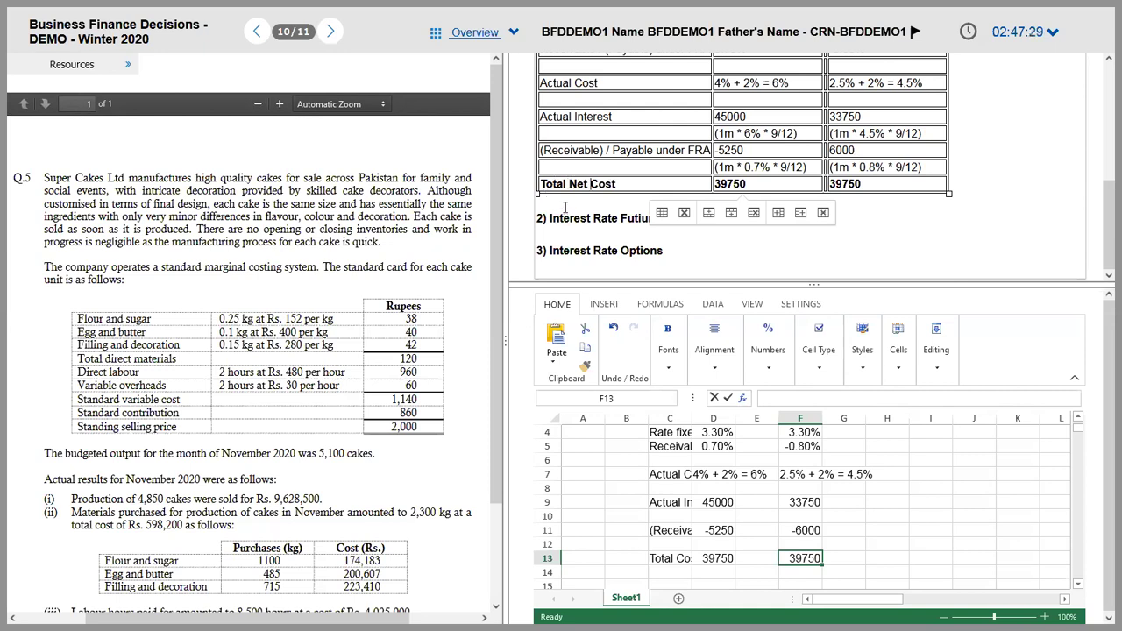
left_click(566, 207)
- Switch to the question PDF in Foxit PDF Reader to check the futures and options data, and return to the exam answer
key("alt+Tab")
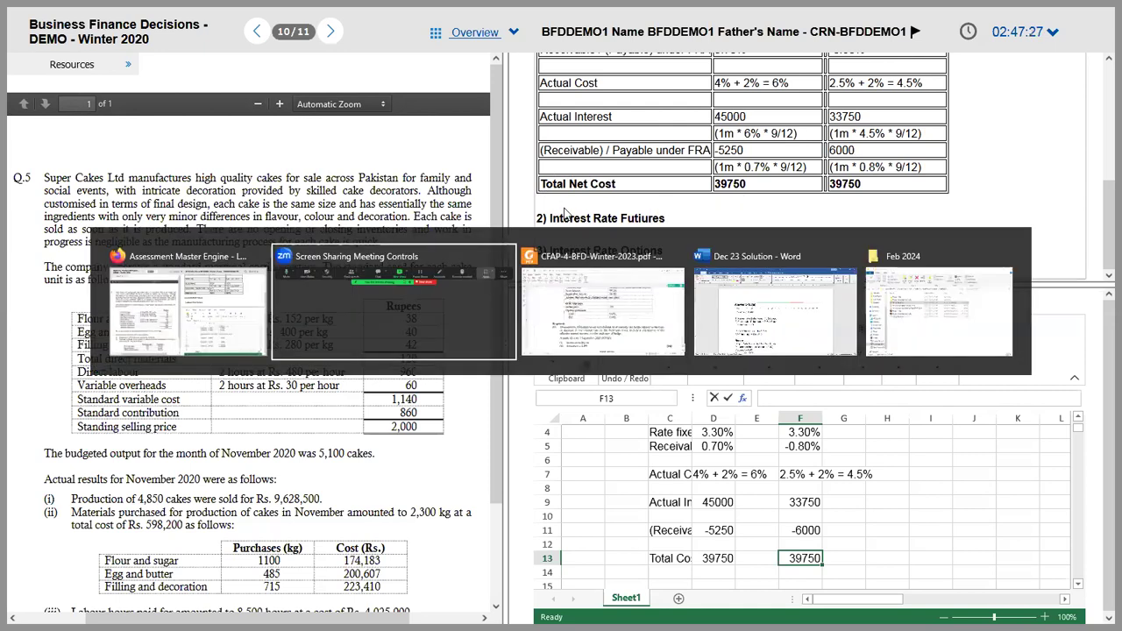
key("Tab")
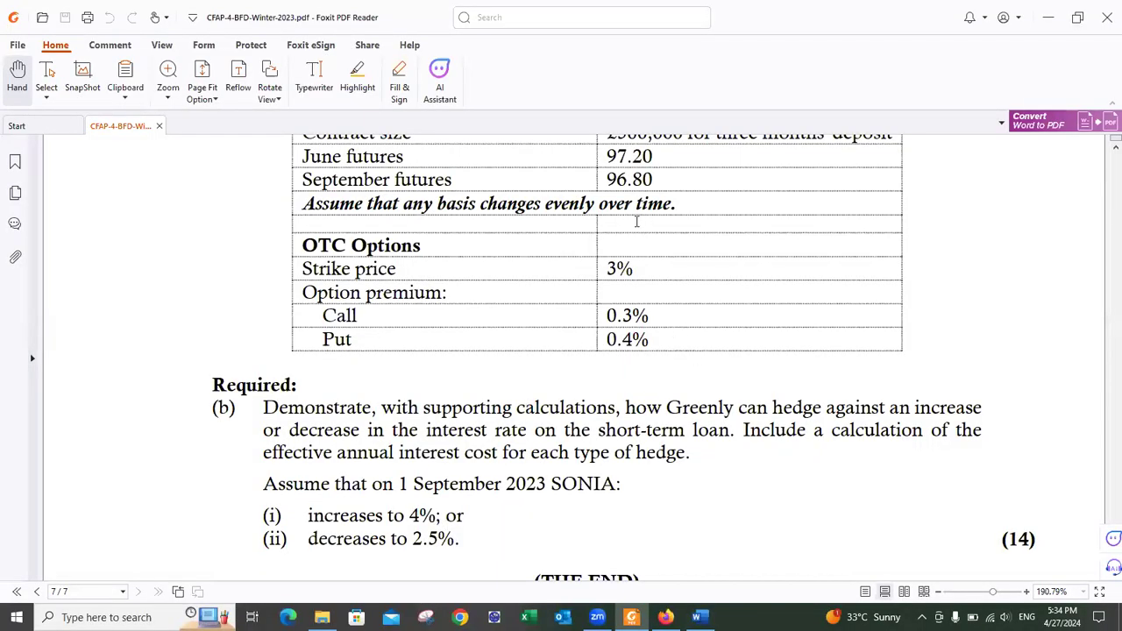
key("alt+Tab")
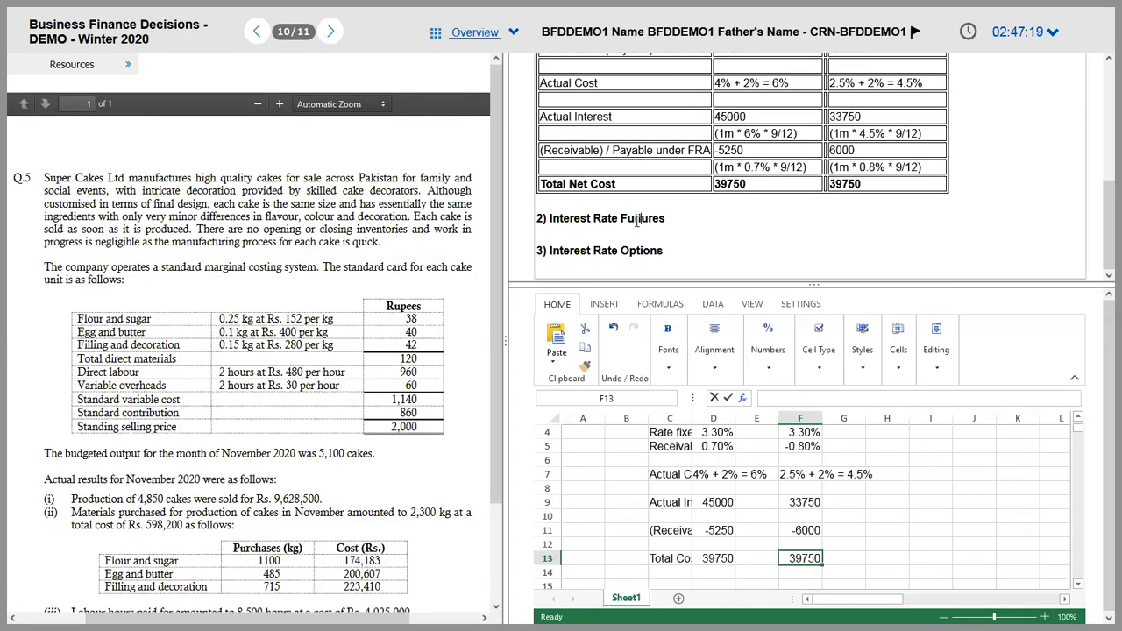
- Below the FRA table, add the lines "Effective Rate = x" and "39,750 = 1,000,000 * x * 9/12"
key("Return")
key("Up")
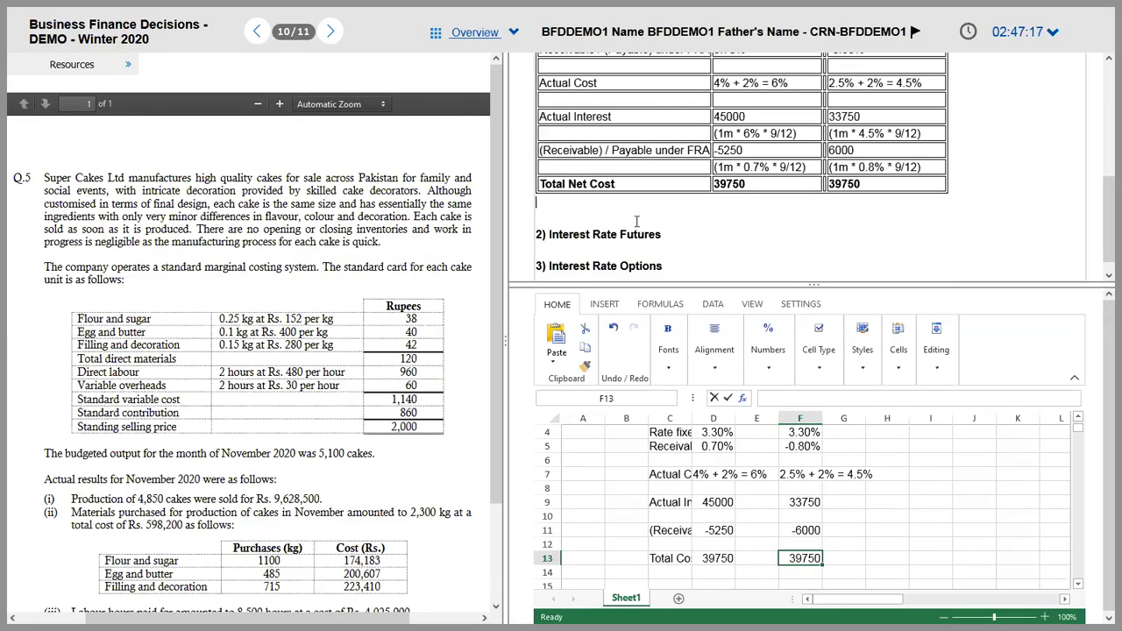
type("Effective Rate = x")
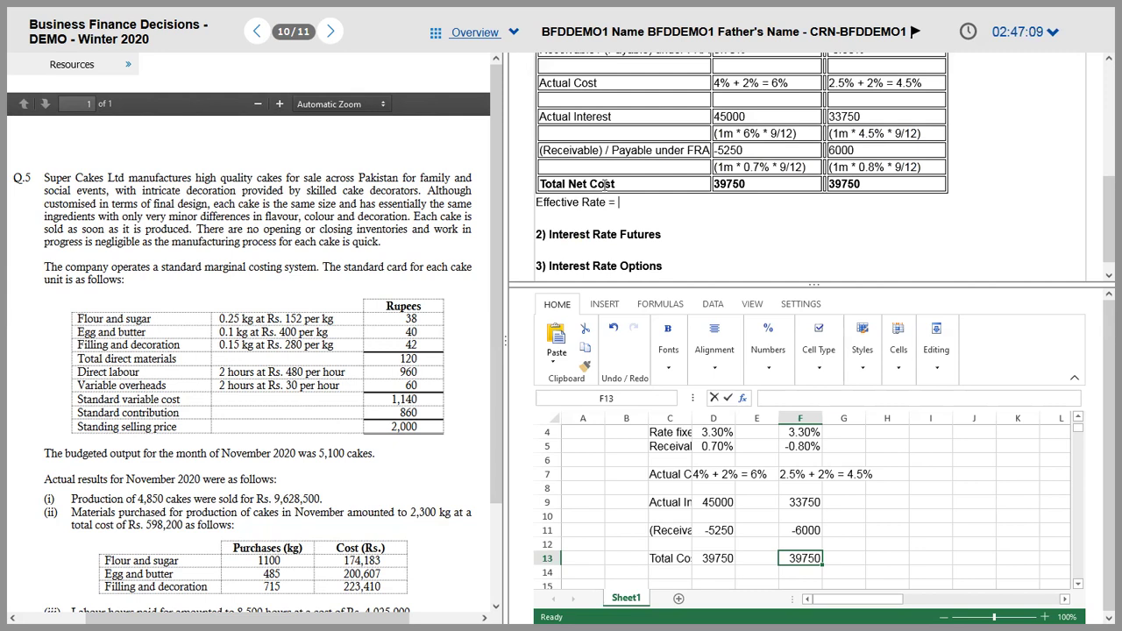
key("Return")
type("39,75")
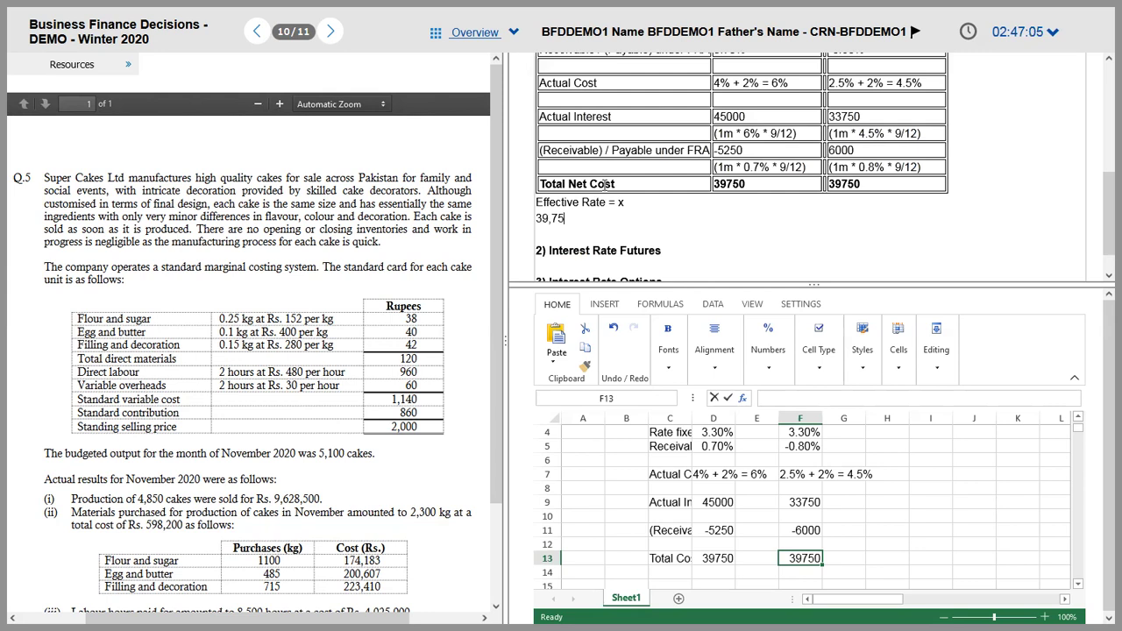
type("0 = 1,000,000 * x * 9/12 =")
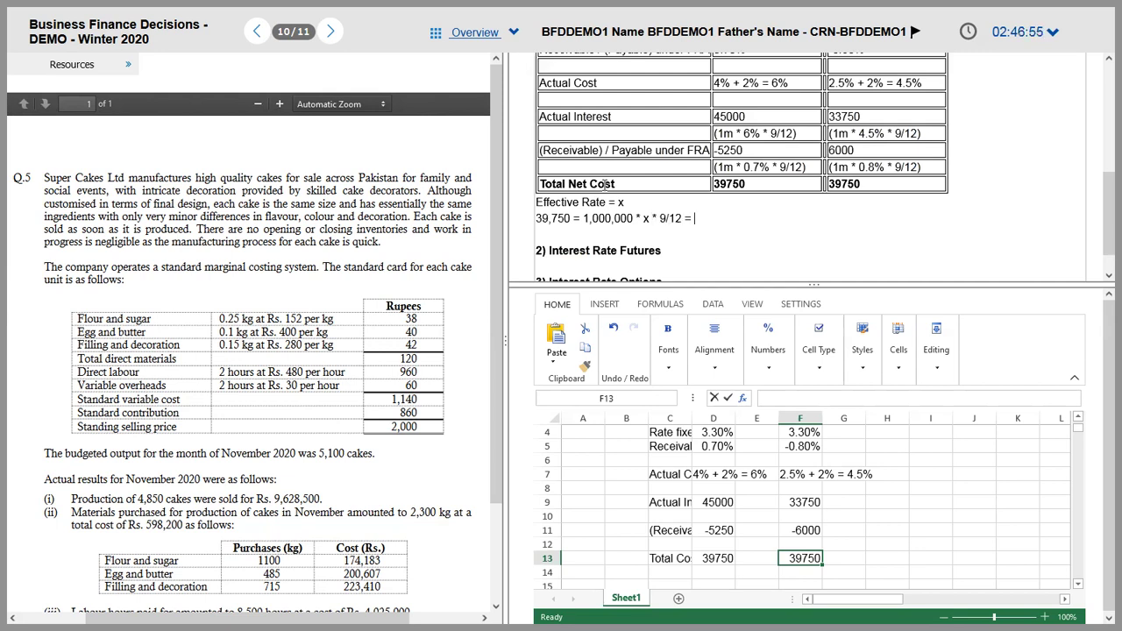
key("Return")
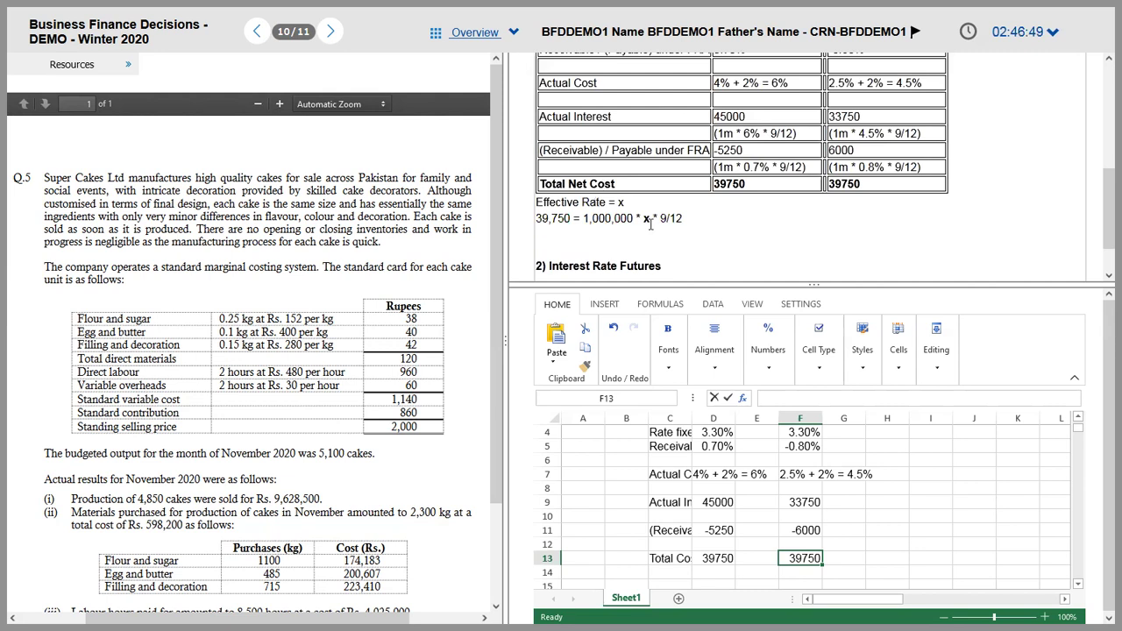
- Add the line "x = effective rate = 5.3%" and bold all three effective rate lines
type("x -")
type(" = effectiv")
type("e rate =")
type(" 5.3%")
key("shift+Home")
key("shift+Up")
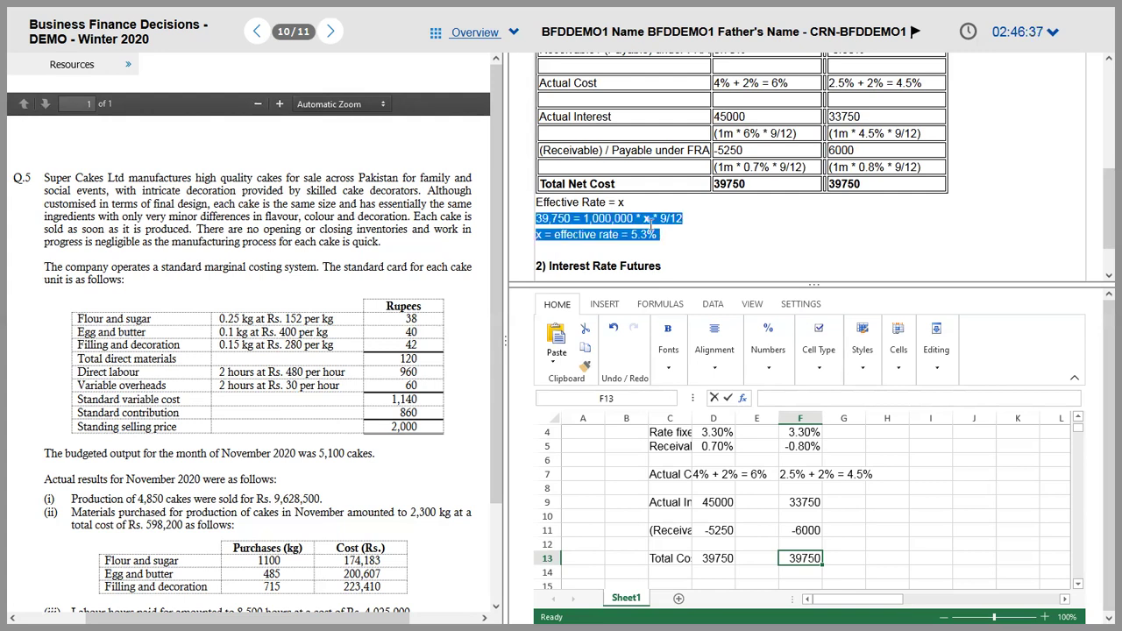
key("shift+Up")
key("ctrl+b")
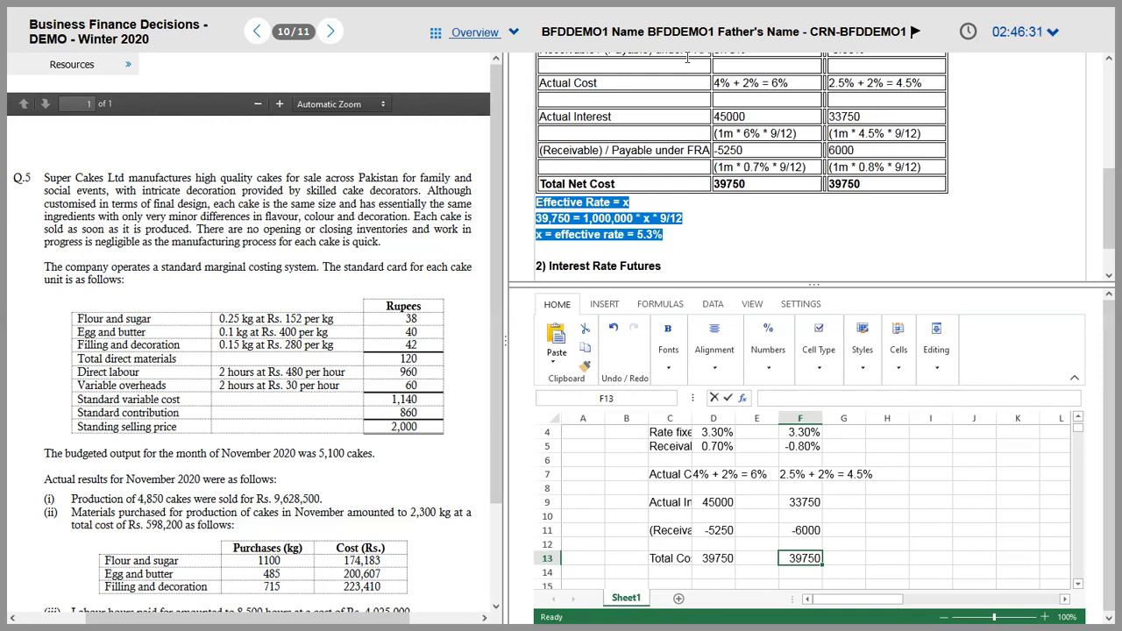
- Widen the FRA table's label column to fit its text and reduce the overall table width
left_click_drag(1104, 227, 1103, 195)
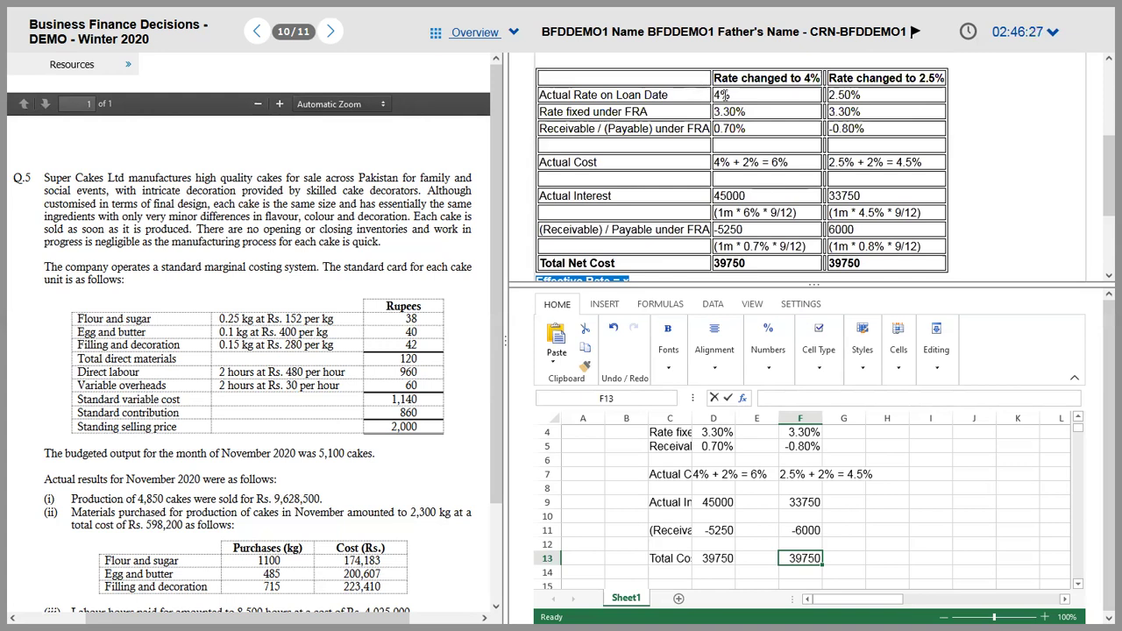
left_click_drag(724, 94, 728, 95)
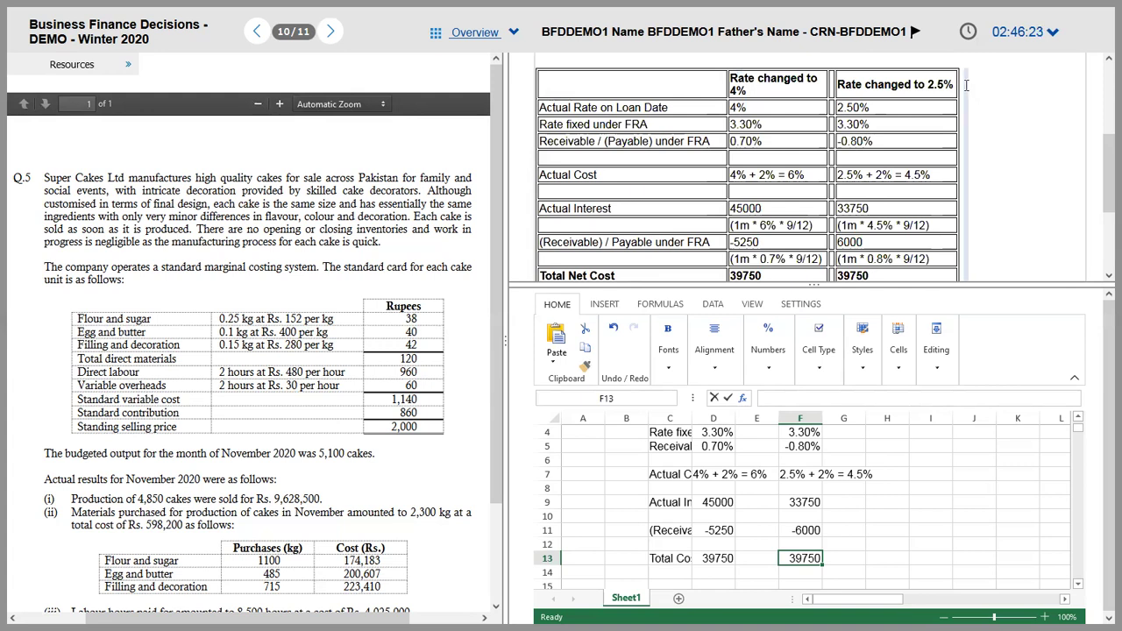
left_click_drag(967, 85, 954, 86)
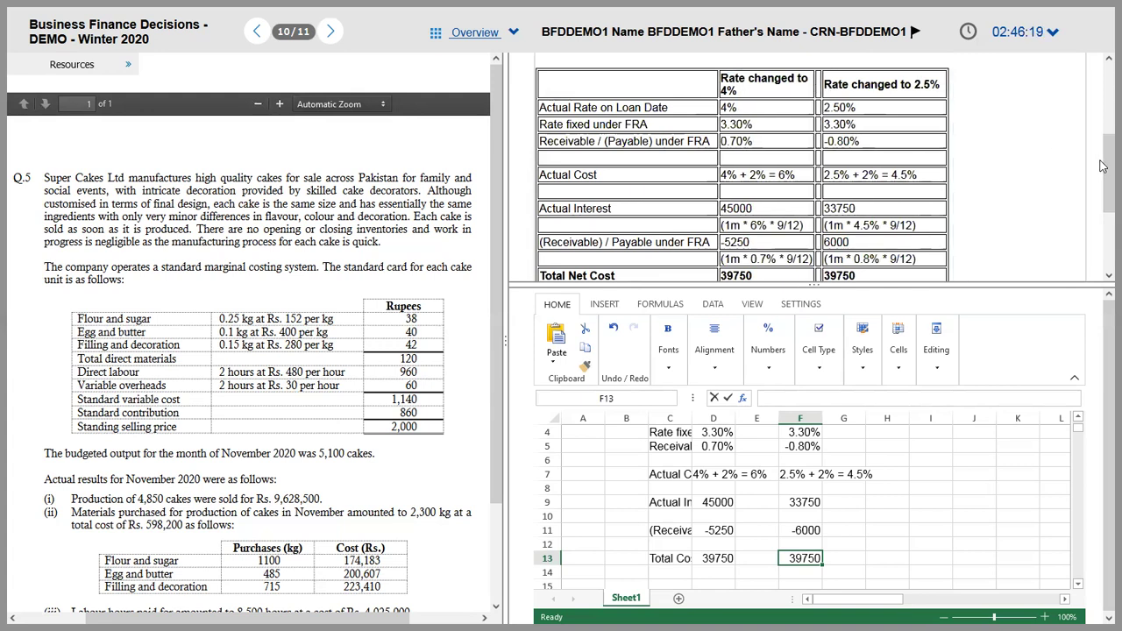
scroll(1102, 166, "down", 1)
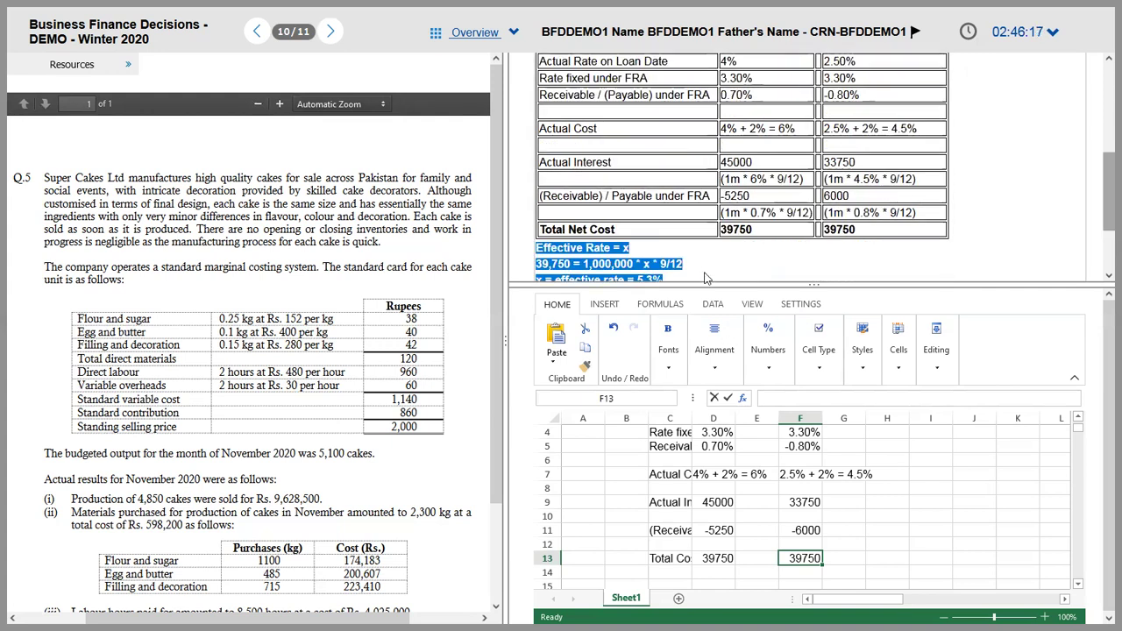
- Enlarge the answer editor over the spreadsheet so the whole answer fits in view
left_click(726, 274)
left_click_drag(725, 286, 765, 386)
left_click_drag(781, 452, 855, 613)
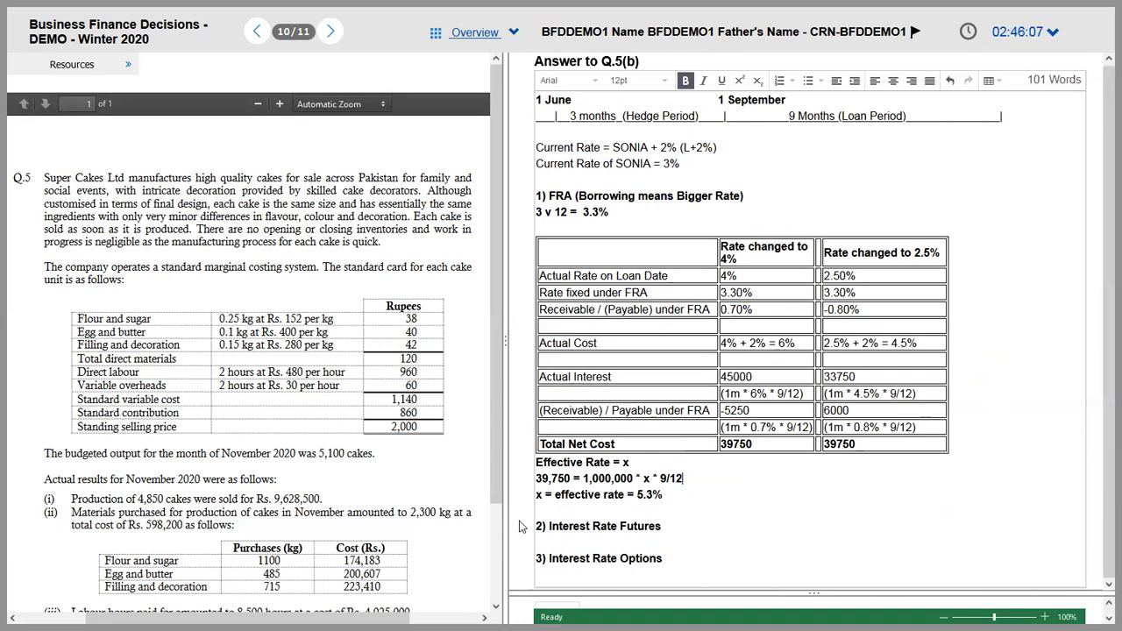
- Switch to the question PDF in Foxit PDF Reader to read the futures contract details, and return to the exam answer
key("alt+Tab")
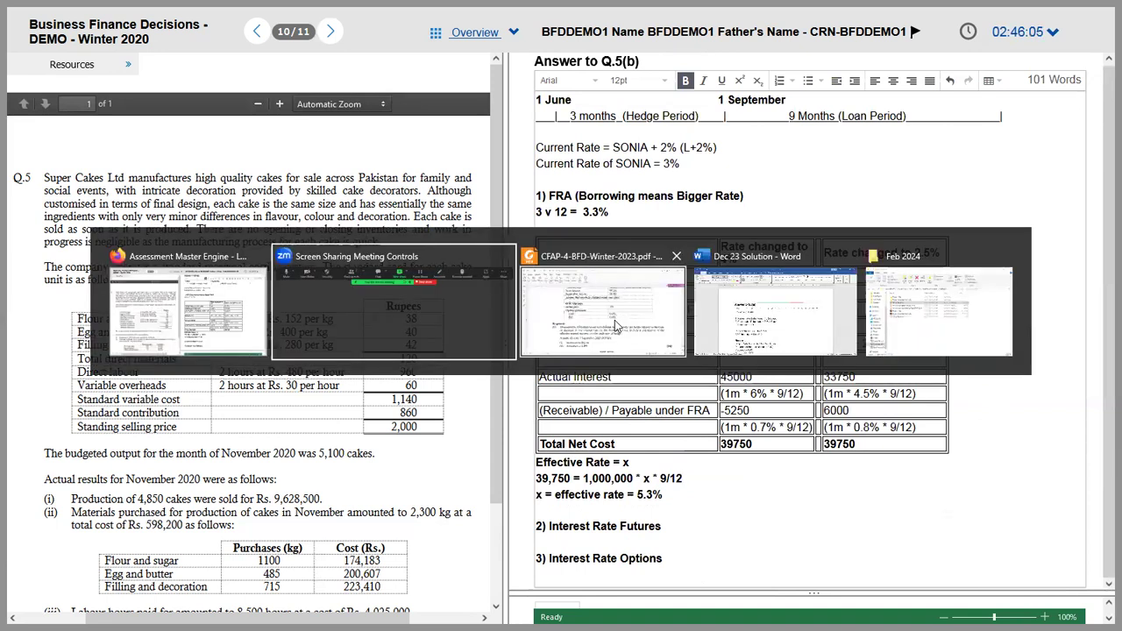
left_click(615, 320)
key("alt+Tab")
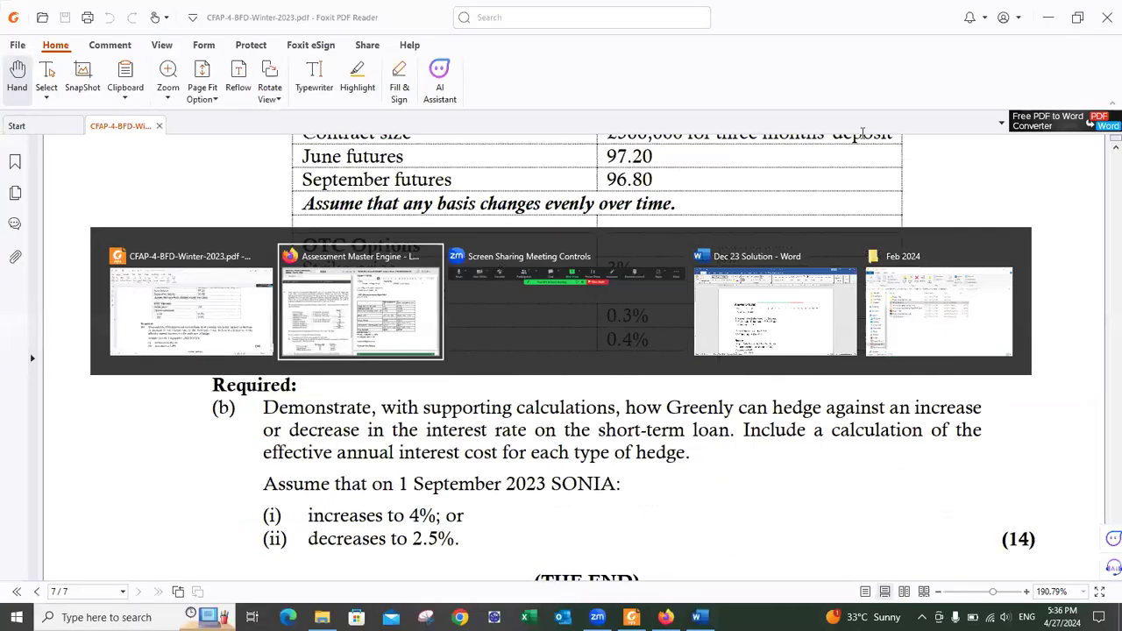
key("alt")
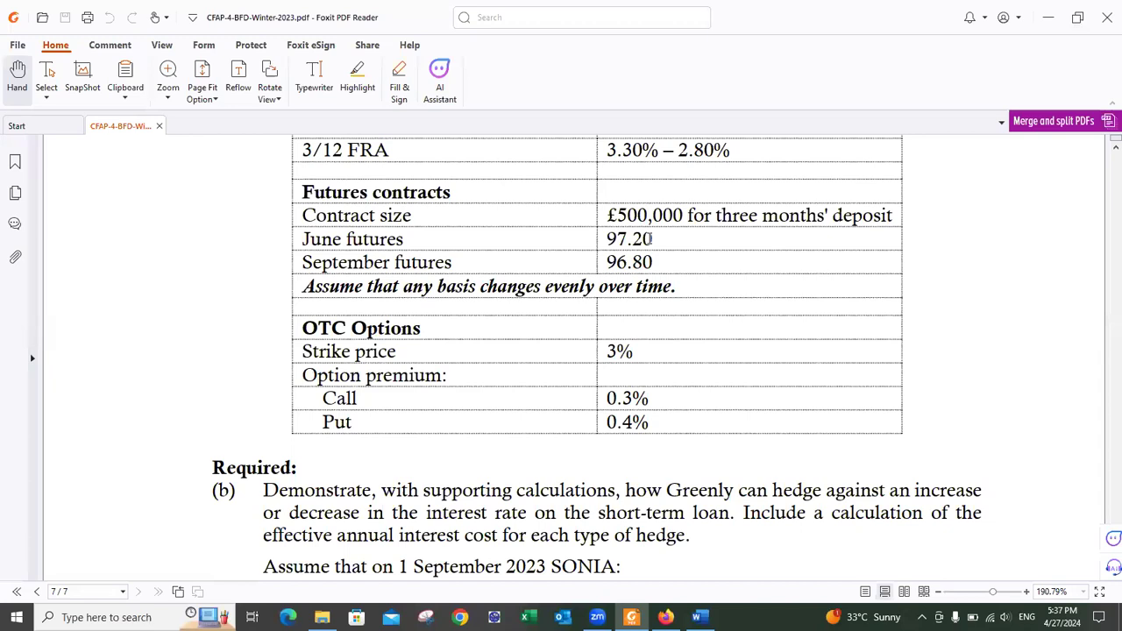
key("alt+Tab")
key("Tab")
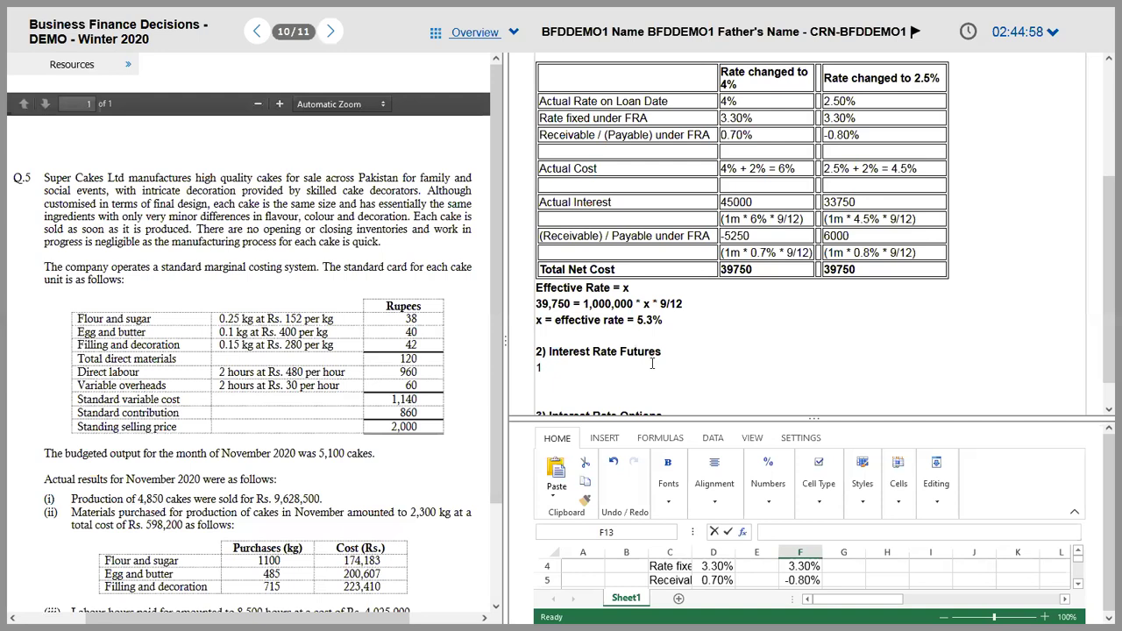
- Under Interest Rate Futures, write "i) Hedge Strategy = Sell Now Buy Later" and the label "ii) Selection of Futures Contract ="
type(") Hedge Strategy =")
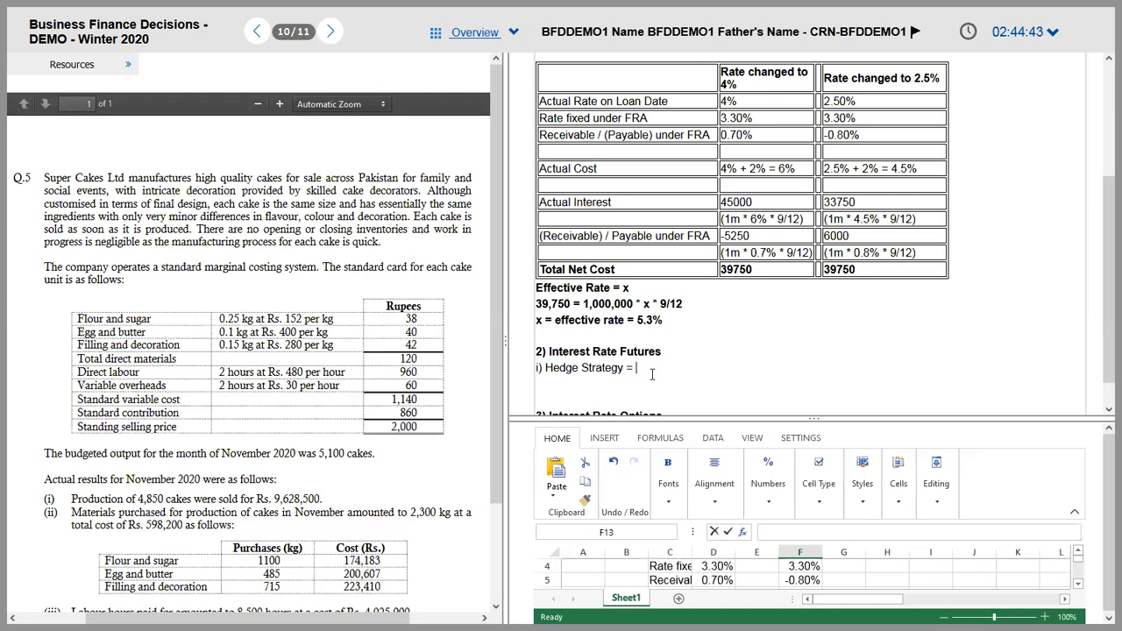
type(" Sell Now Buy Later")
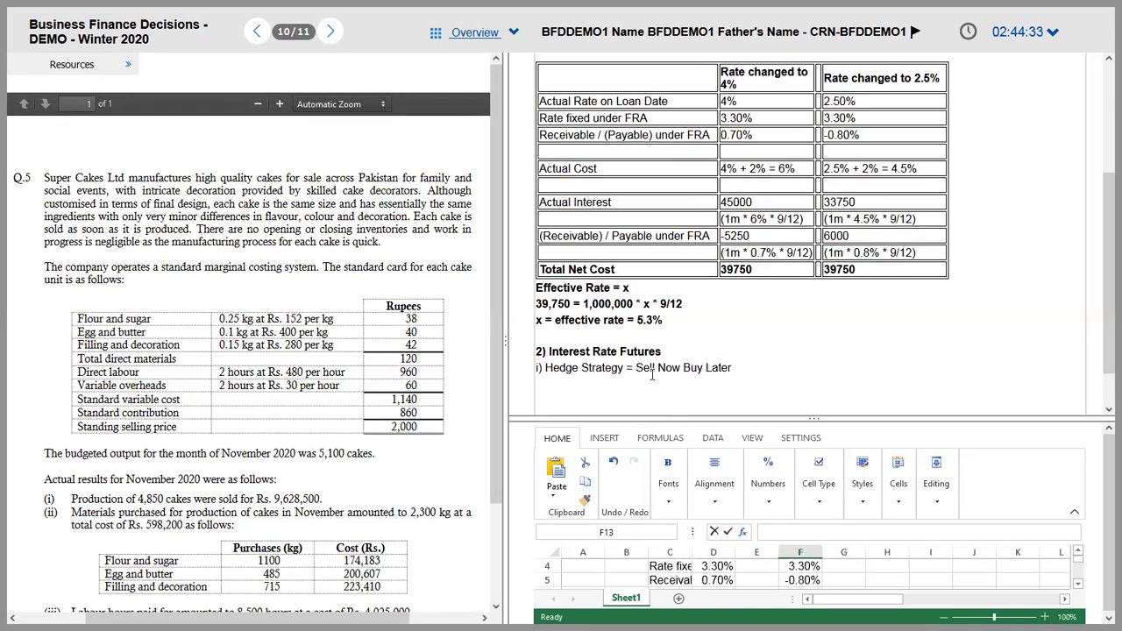
type("ii) Selection of Futures C")
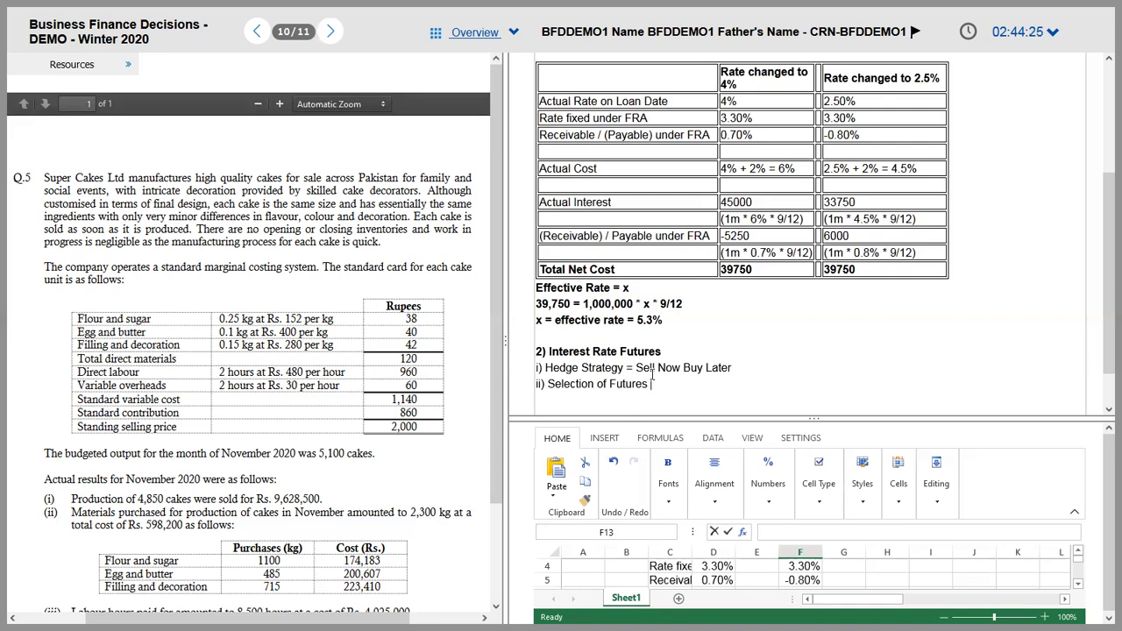
type("ontract =")
- Compare the futures months in the Foxit question PDF with the 1 June to 1 September hedge period in the answer's timeline
key("alt+Tab")
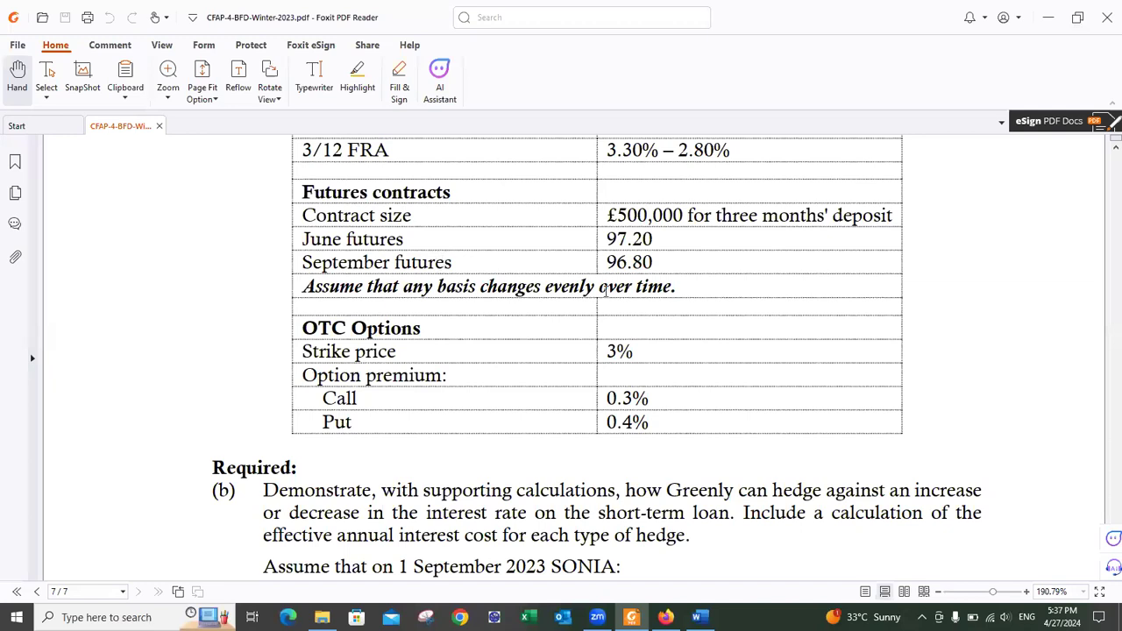
key("alt+Tab")
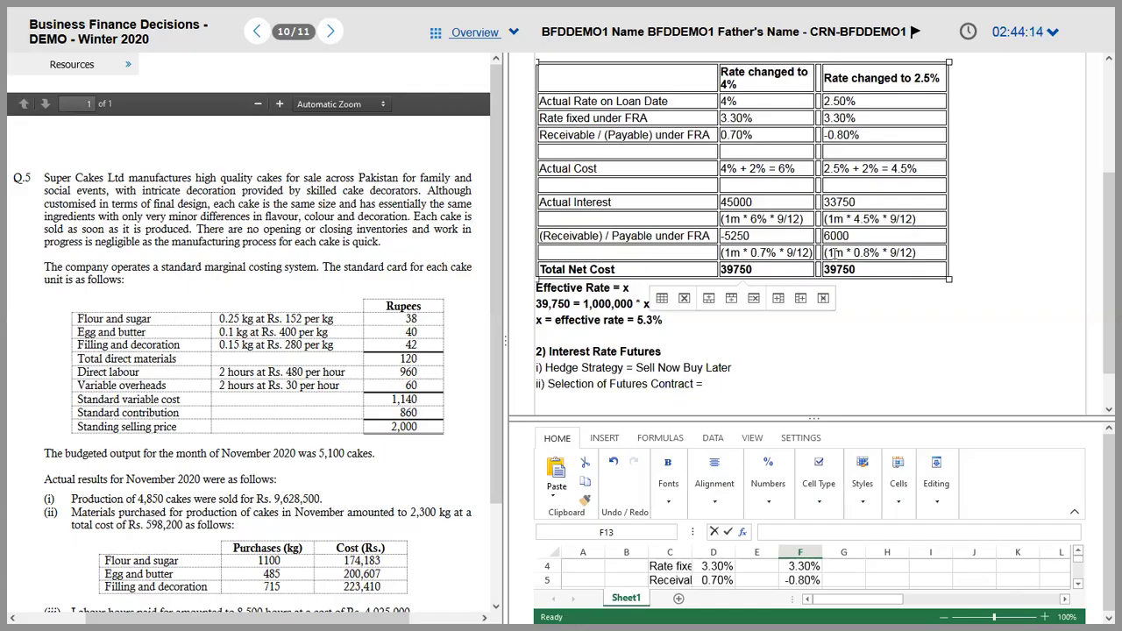
scroll(1099, 164, "up", 4)
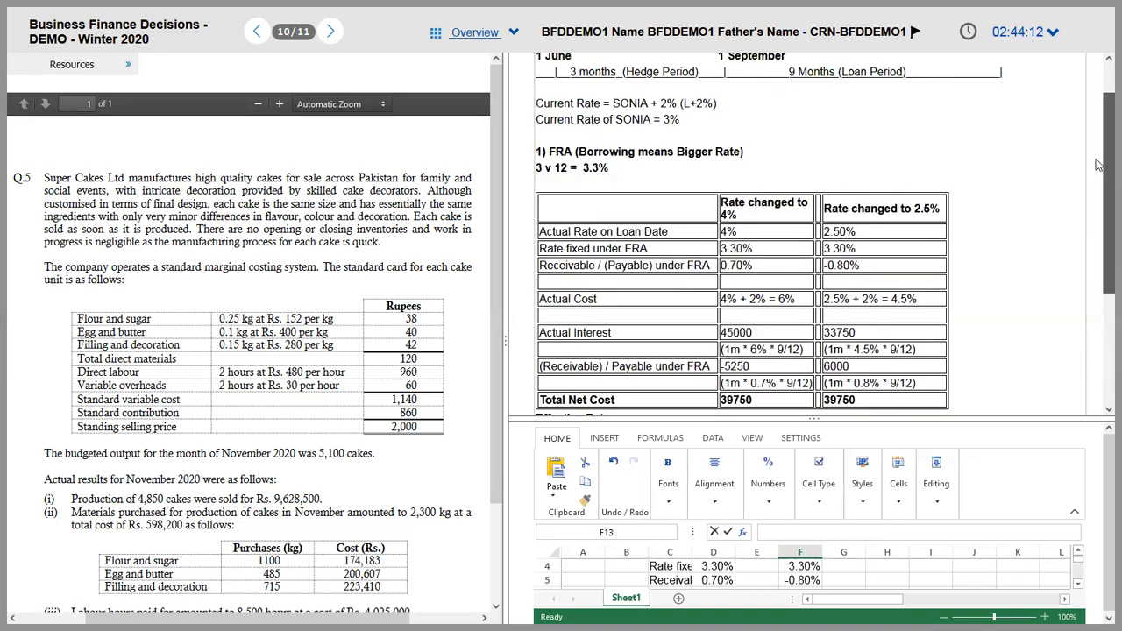
left_click_drag(736, 138, 712, 102)
left_click(745, 151)
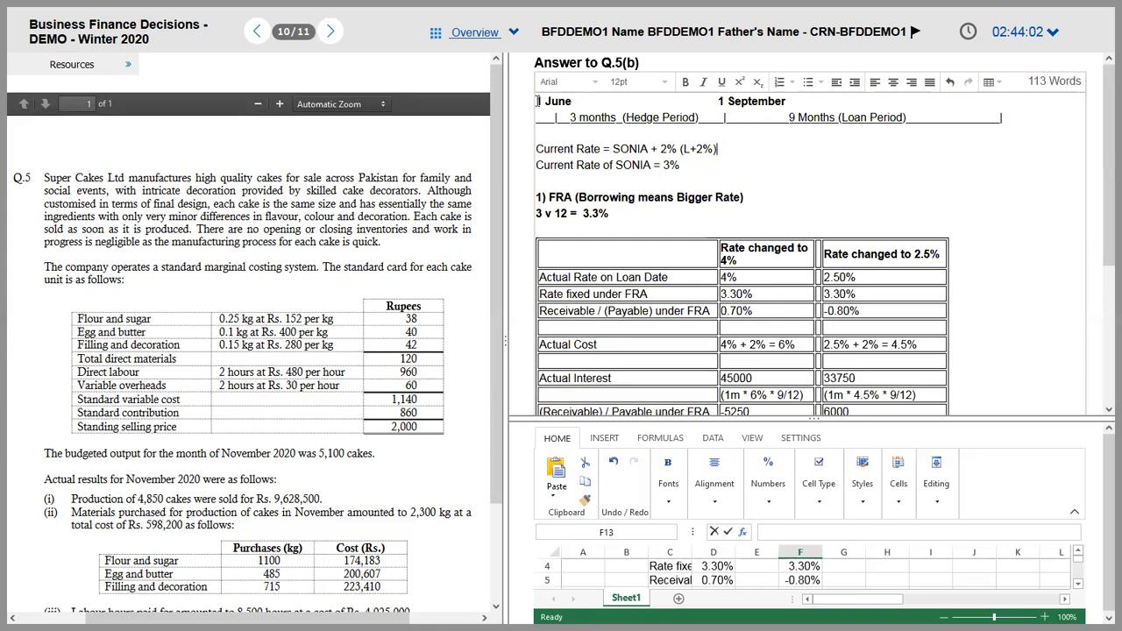
left_click_drag(534, 102, 580, 102)
left_click_drag(714, 101, 729, 123)
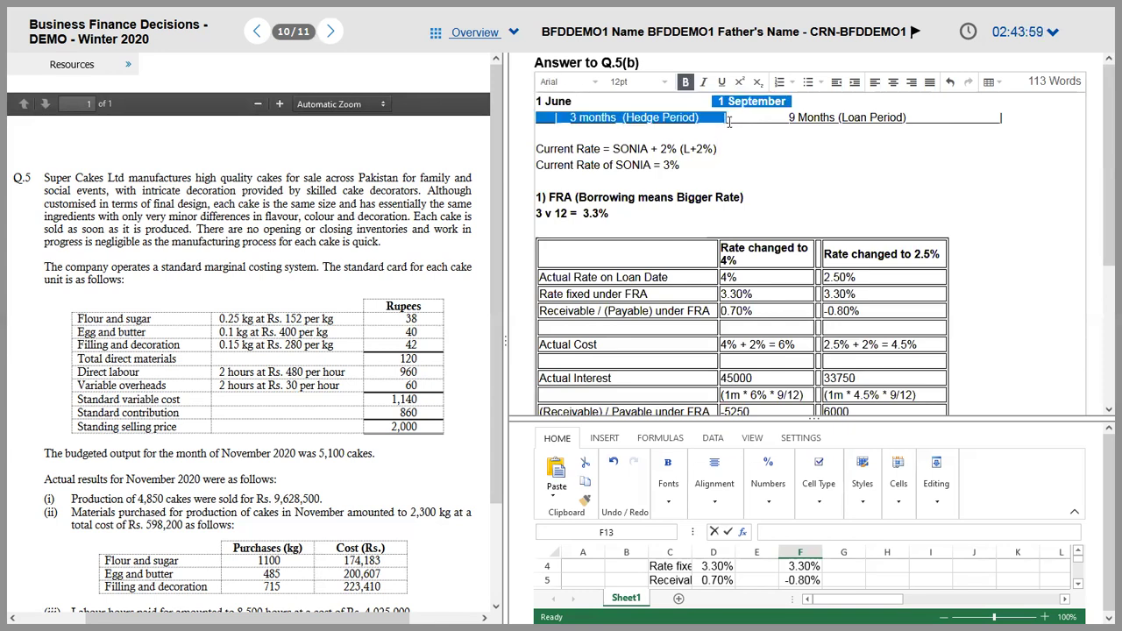
left_click(765, 164)
key("alt+Tab")
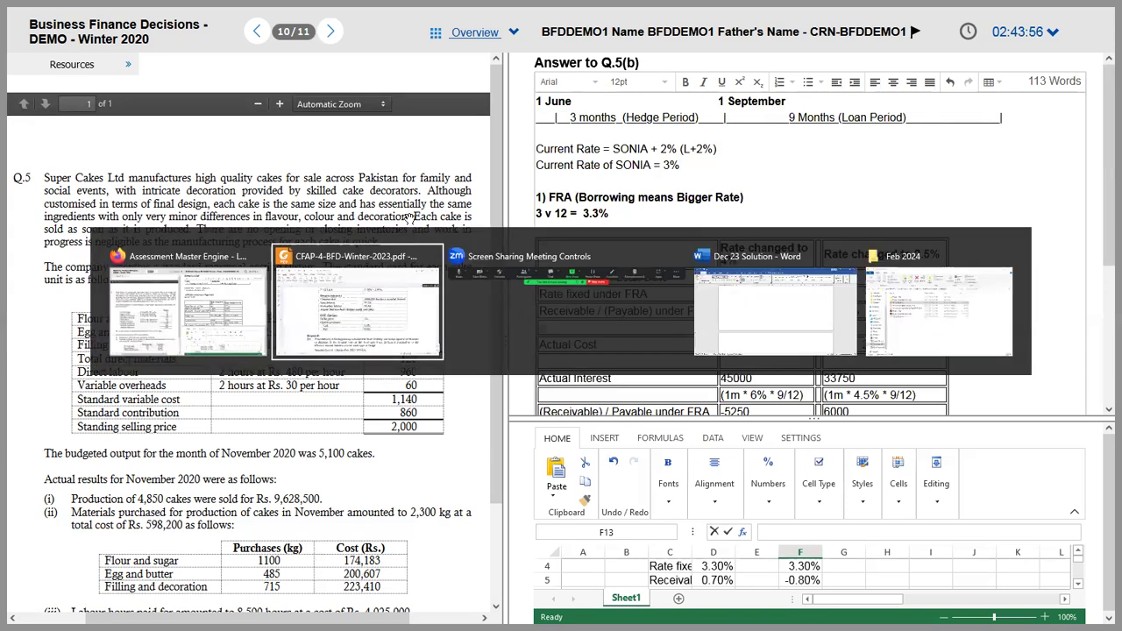
left_click(397, 251)
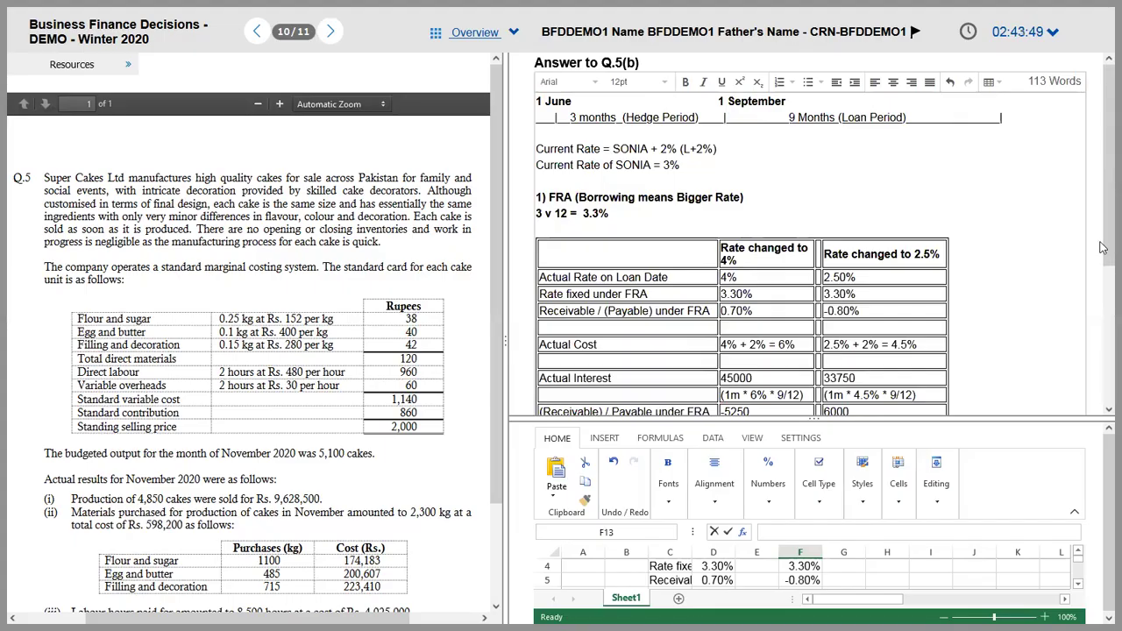
key("alt+Tab")
- Complete the futures selection line with "September Contract" and leave a blank line between points i and ii
left_click_drag(1103, 285, 1103, 407)
type("September Contract")
key("Home")
key("Return")
key("Up")
key("Down")
key("Down")
key("Return")
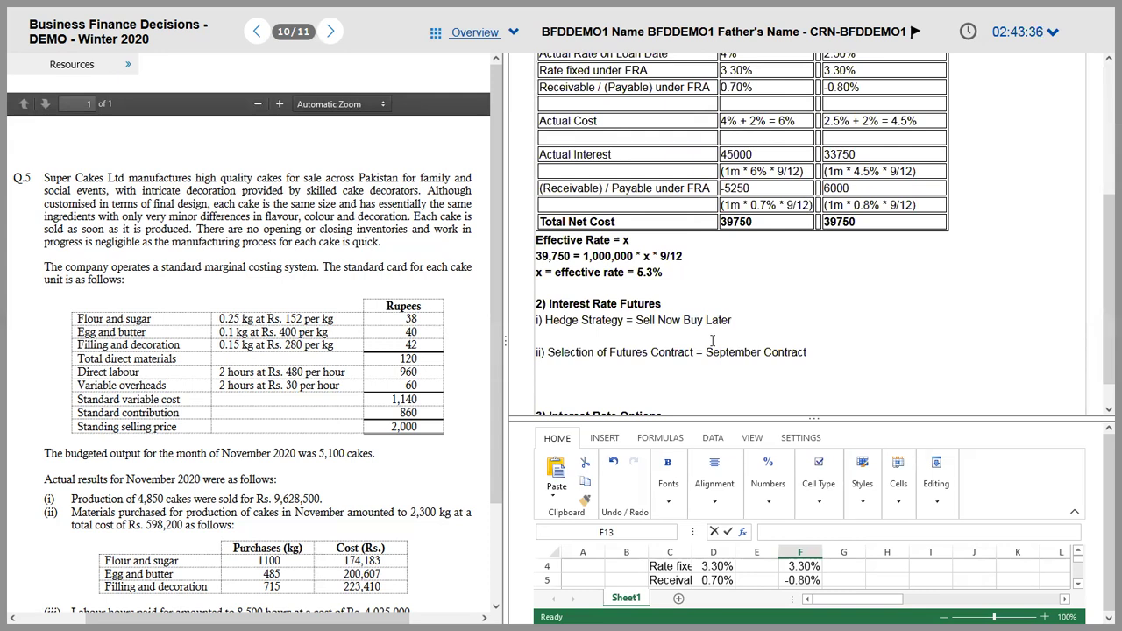
- Below the futures selection, write the formula line "Number of Contracts = Loan Amount * Loan Period"
type("Number of Conyt")
key("BackSpace")
key("BackSpace")
type("tracts =")
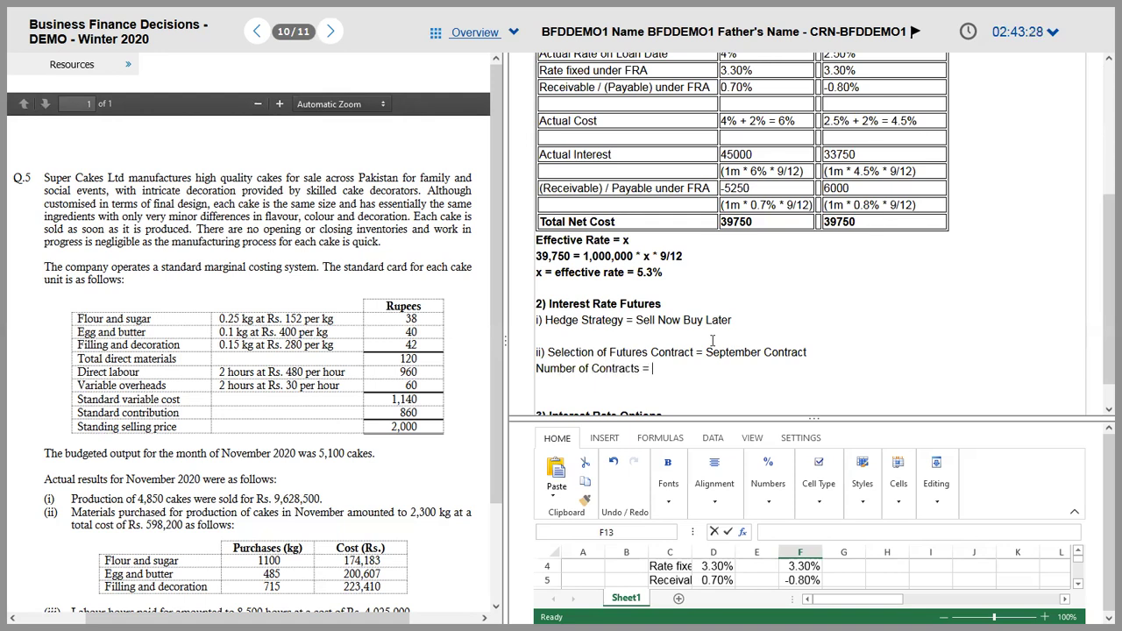
type(" Loan Amount   * Loan Period")
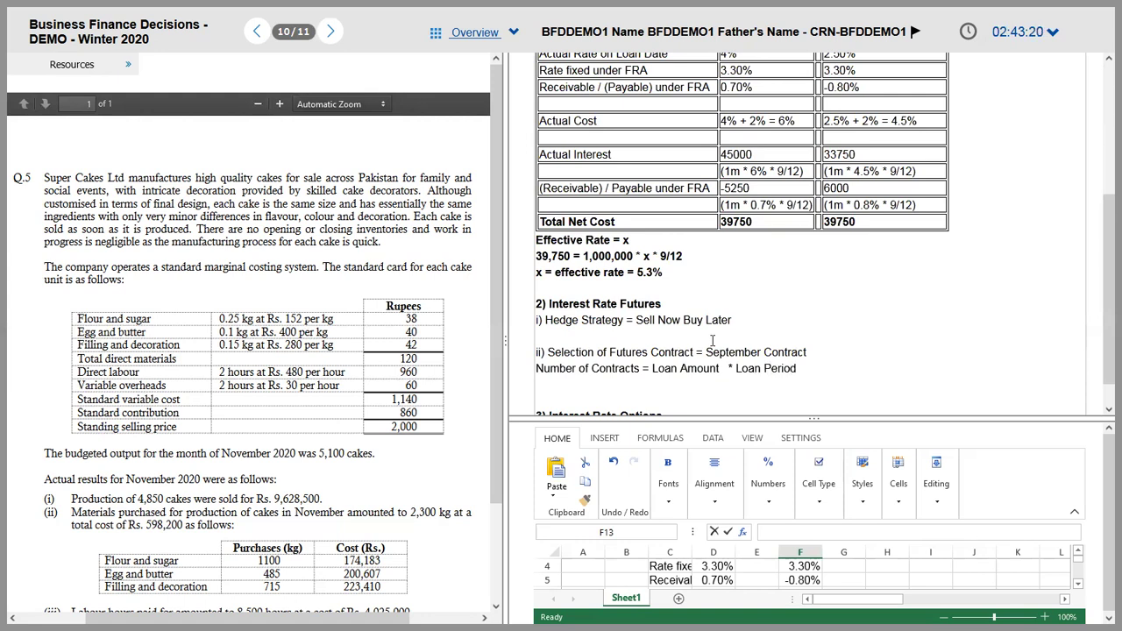
- Underline "Loan Amount" and "Loan Period" as fraction numerators in the Number of Contracts formula, leaving the asterisk without underline
key("shift+Left")
key("shift+Left")
key("ctrl+shift+Left")
key("ctrl+shift+Left")
key("ctrl+shift+Left")
key("ctrl+shift+Left")
key("ctrl+shift+Left")
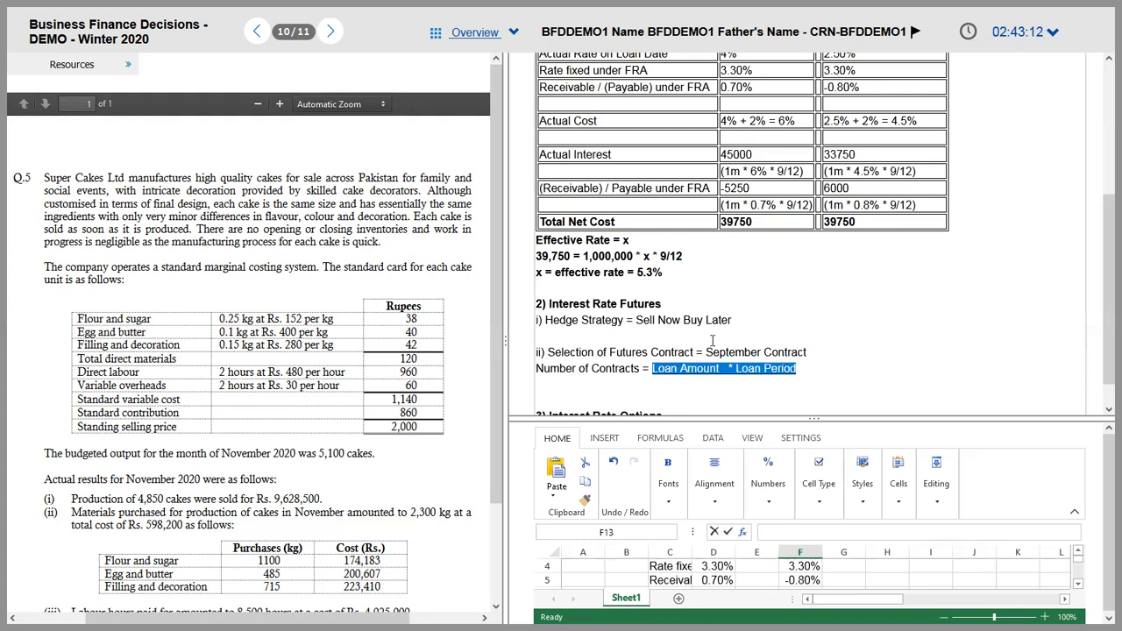
key("ctrl+u")
key("ctrl+Left")
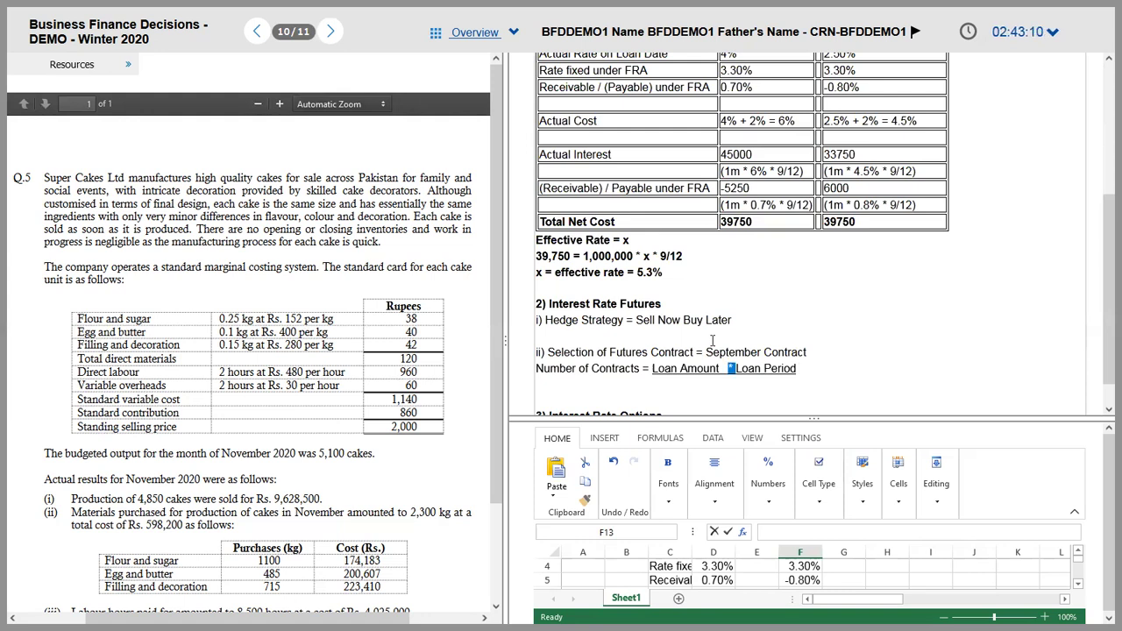
- Add the denominators "Contract Size" and "Contract Period" beneath the underlined numerators, and adjust the spacing to align them
key("Down")
key("Tab")
type("Contract Size")
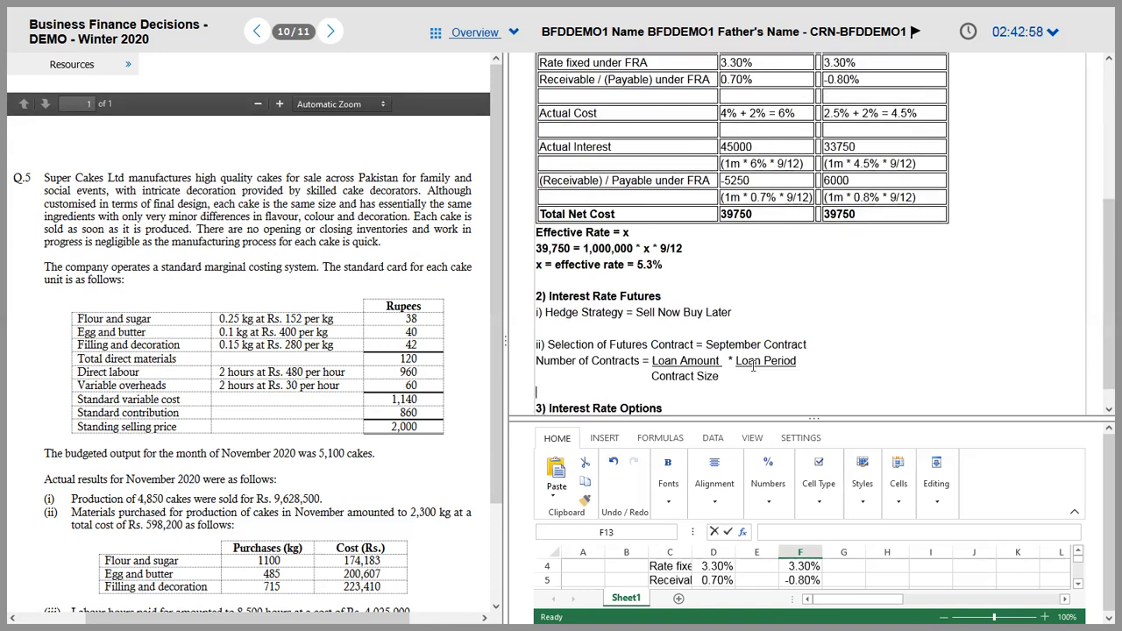
left_click(735, 360)
type("Contrac")
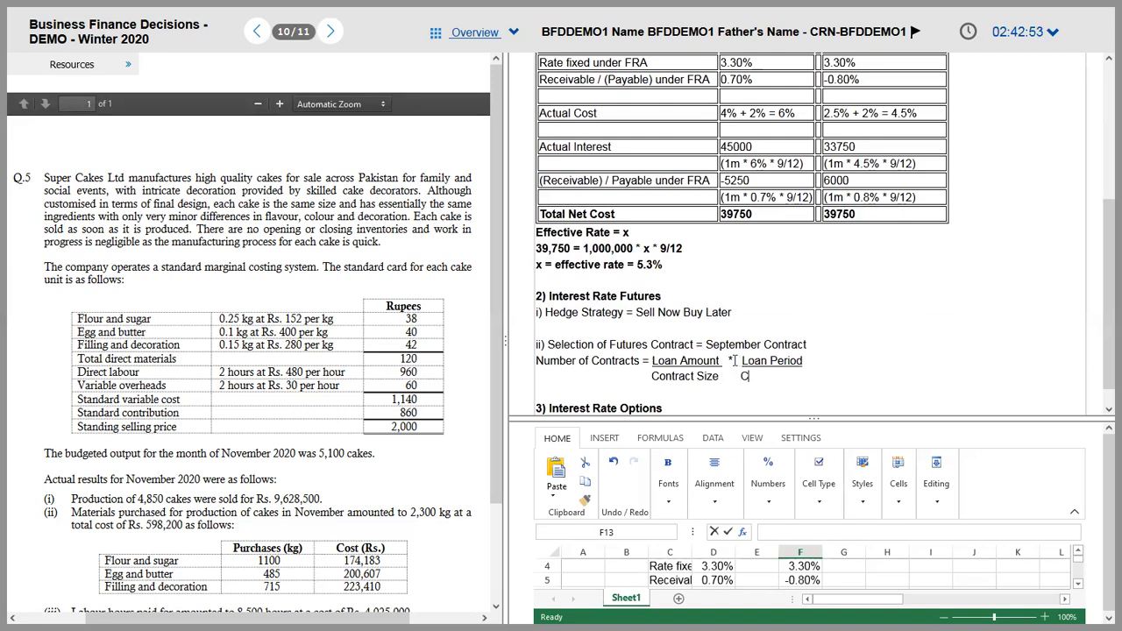
type("t Period")
- Duplicate the two-line Number of Contracts formula directly below the original
key("shift+Up")
key("shift+Home")
key("ctrl+c")
key("Down")
key("Down")
key("ctrl+v")
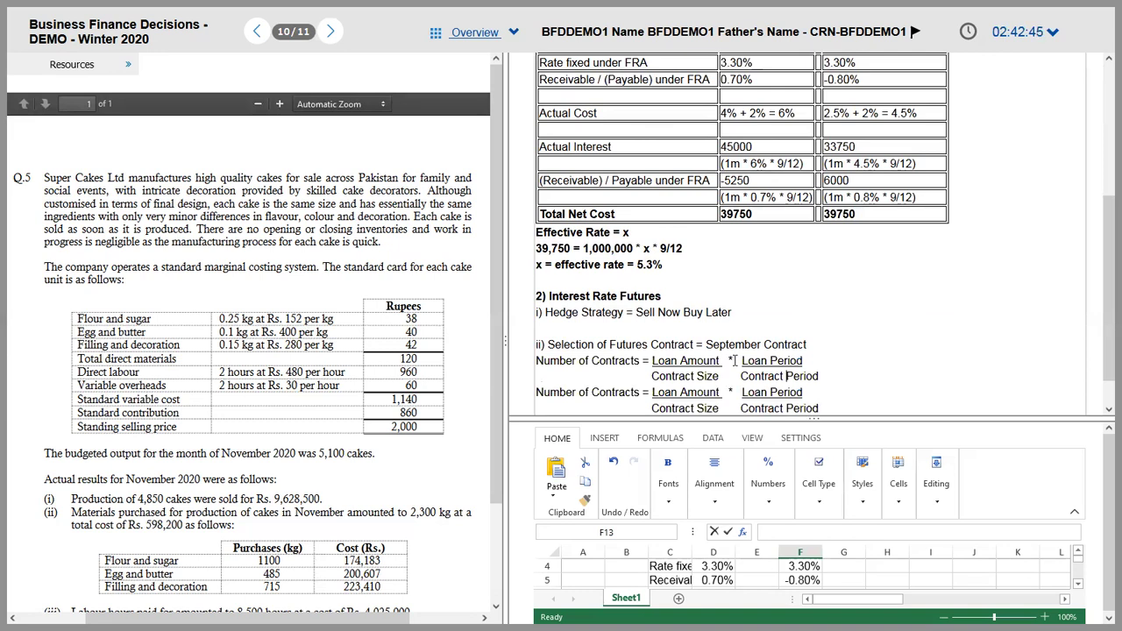
- Replace "Loan Amount" with 1,000,000 in the copied Number of Contracts formula
key("ctrl+shift+Right")
key("ctrl+shift+Right")
key("shift+Left")
key("shift+Left")
type("1,000,000")
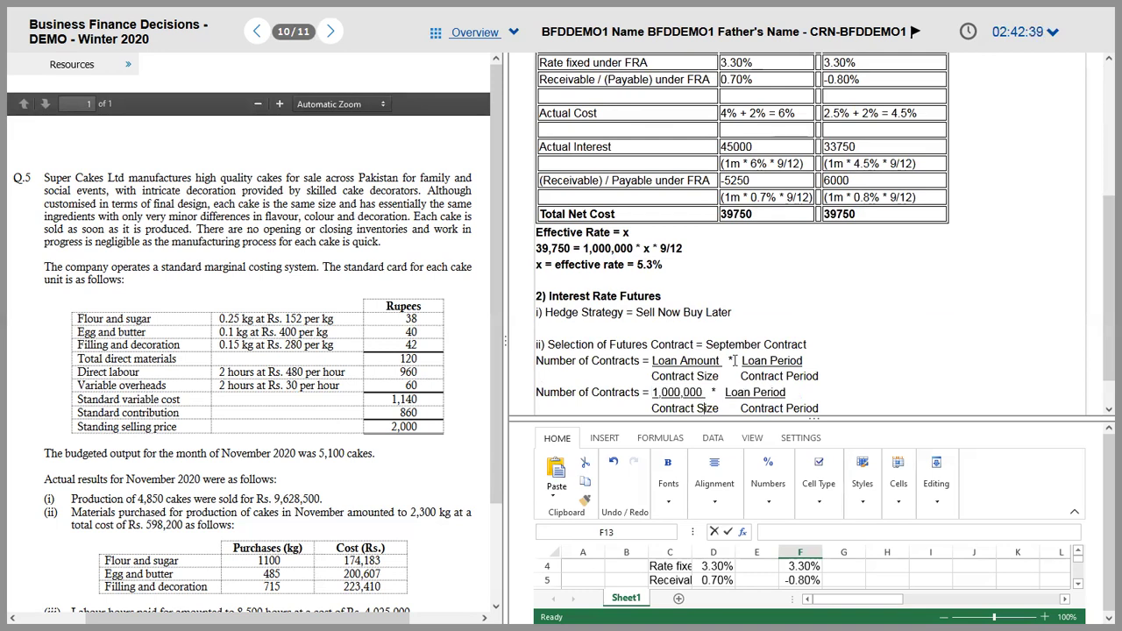
- Replace "Contract Size" with 500,000 in the denominator of the copied Number of Contracts formula
key("Down")
key("Home")
key("ctrl+shift+Right")
key("ctrl+shift+Right")
key("shift+Left")
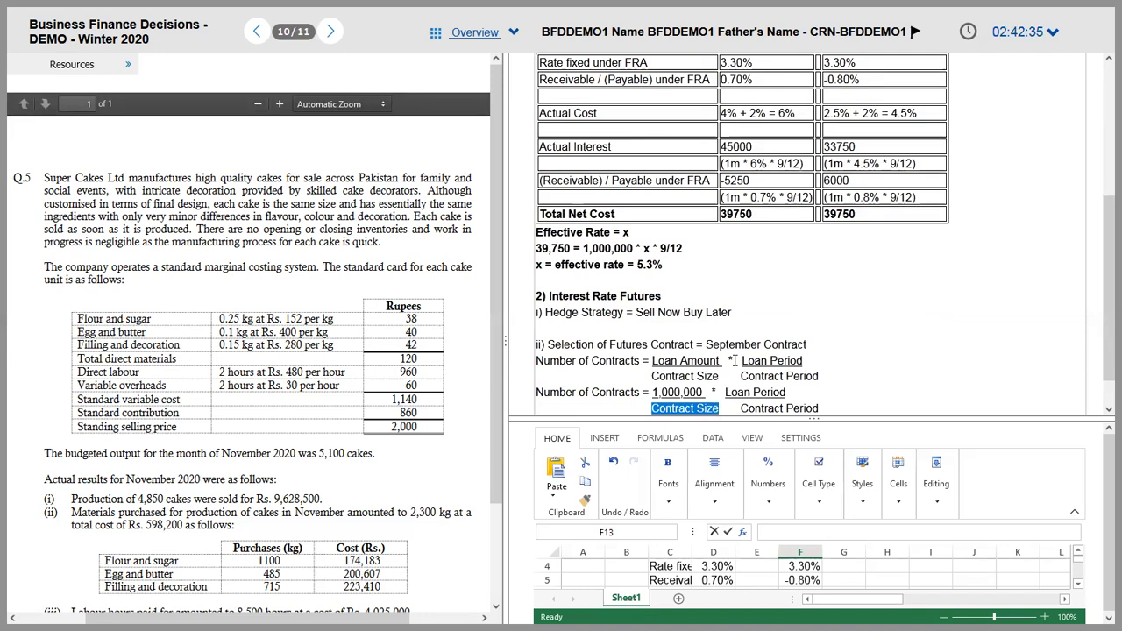
type("500,000")
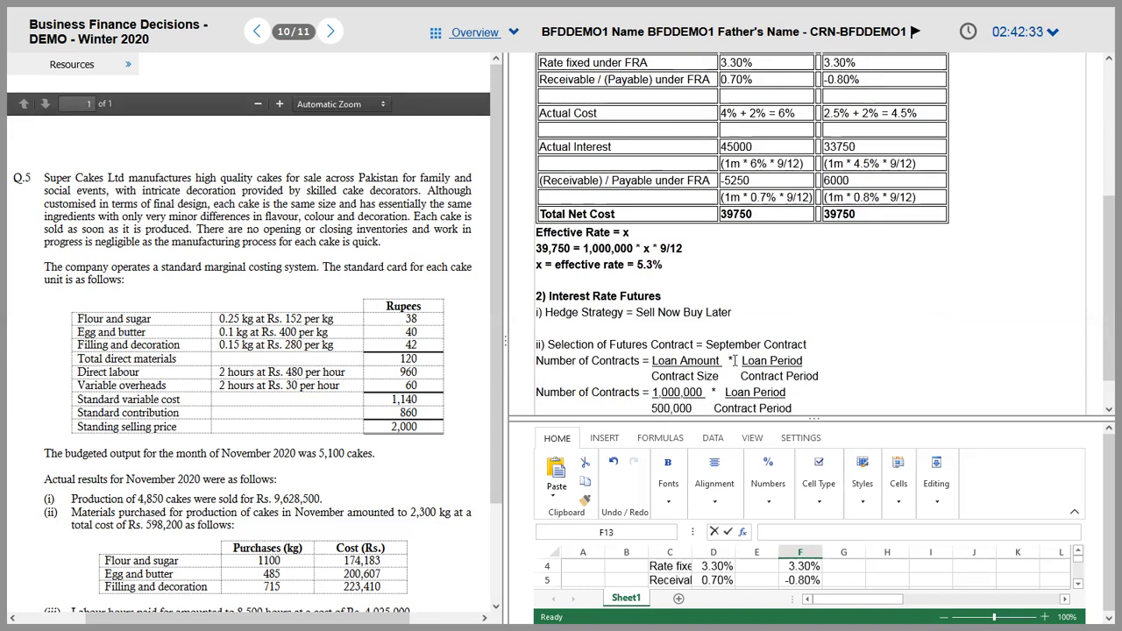
- Replace "Loan Period" with "9 months" as the second numerator in the copied Number of Contracts formula
key("shift+Right")
key("shift+Right")
key("shift+Right")
key("shift+Right")
key("shift+Right")
key("shift+Right")
key("shift+Right")
key("shift+Right")
key("shift+Right")
key("shift+Right")
key("shift+Right")
type("9 months")
- Replace "Contract Period" with "3 months" as the second denominator in the copied Number of Contracts formula
key("Down")
key("End")
key("ctrl+shift+Left")
key("ctrl+shift+Left")
type("3 monh")
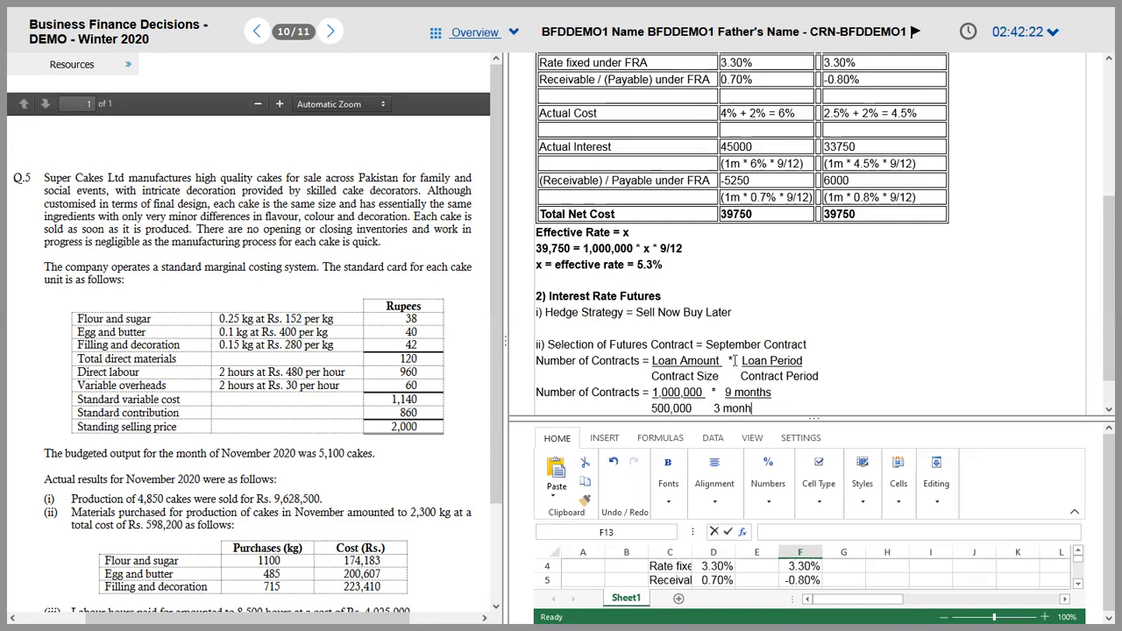
key("BackSpace")
type("ths")
key("Home")
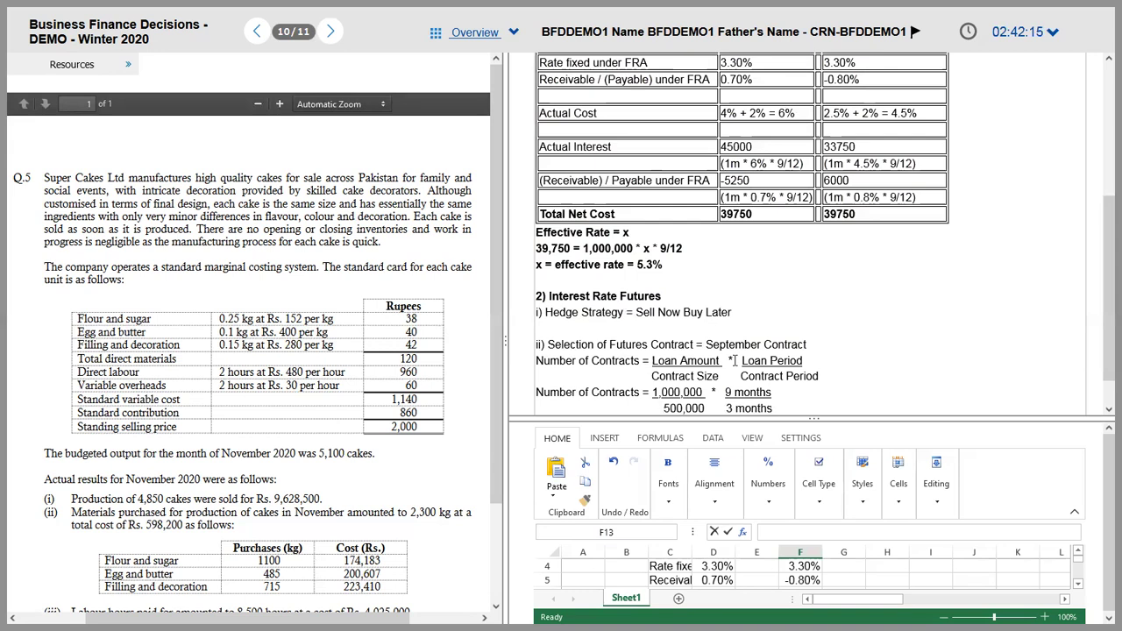
key("ctrl+s")
key("Escape")
- Switch to the question PDF in Foxit PDF Reader, check the futures contract size, and return to the exam answer
key("alt+Tab")
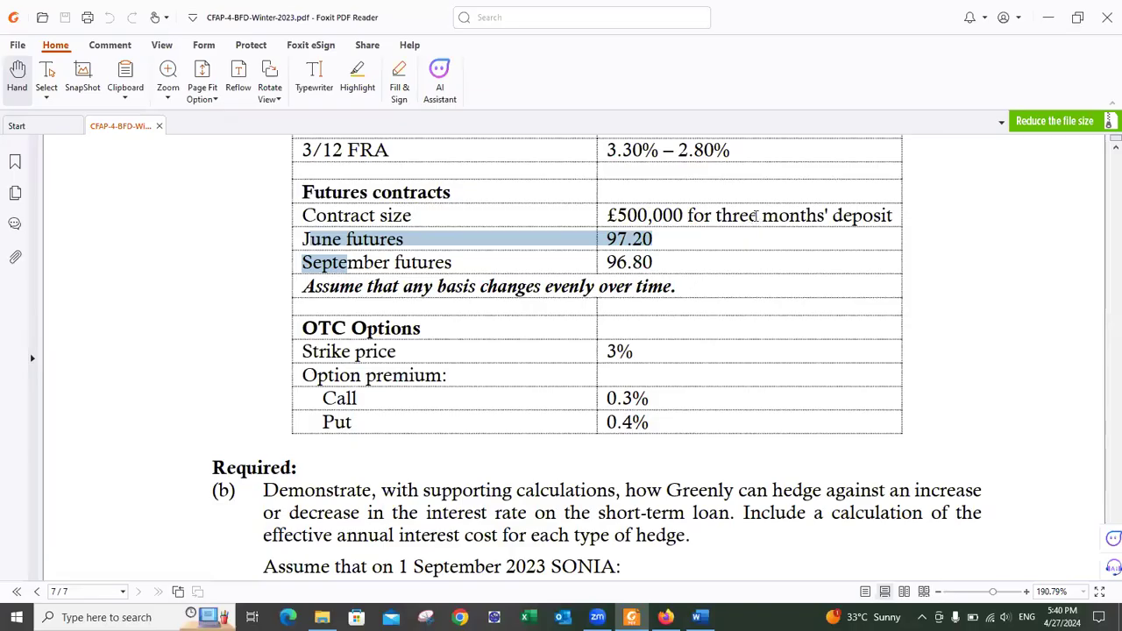
double_click(672, 221)
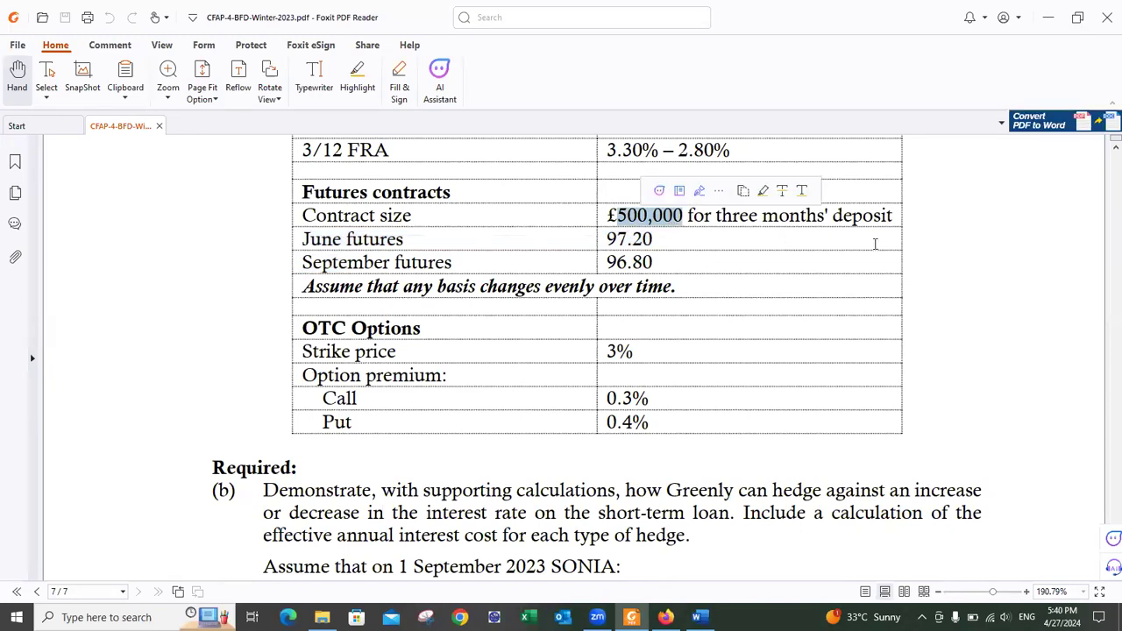
key("alt+Tab")
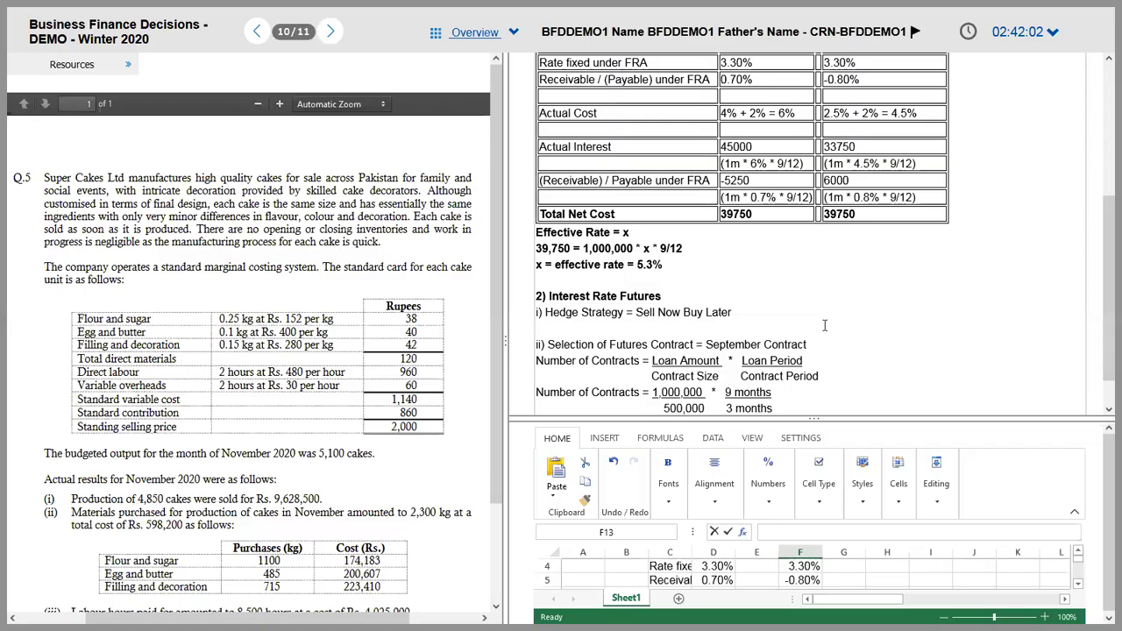
- Complete the Number of Contracts calculation with a result of 6 contracts after the "9 months" numerator
left_click(814, 394)
type("= 6 Contr")
type("acts")
double_click(814, 393)
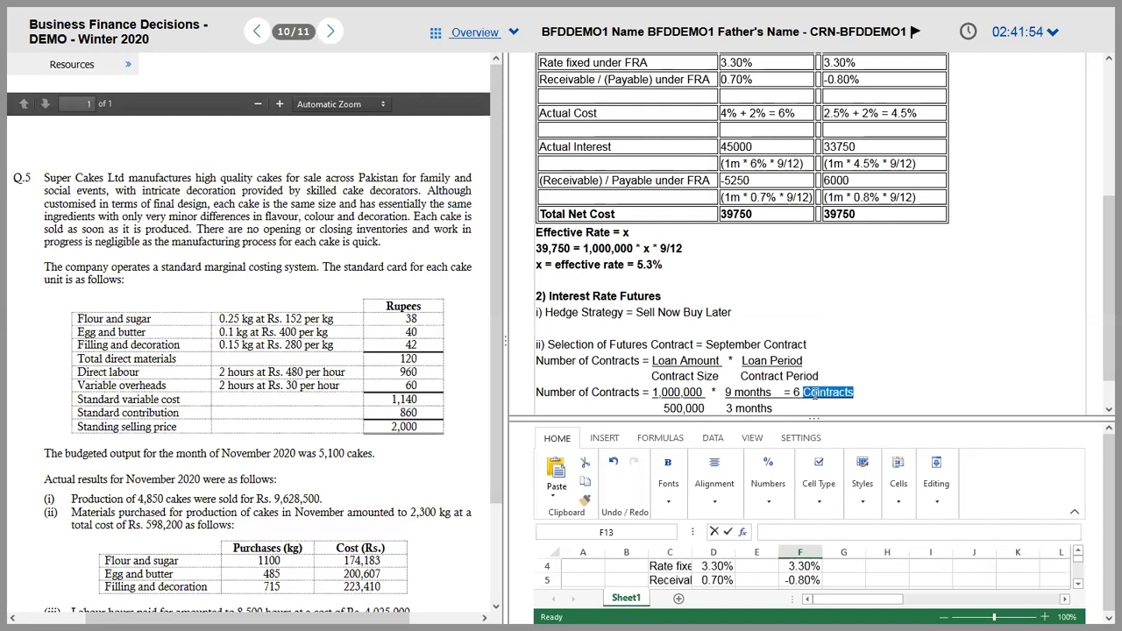
- Add the sub-heading "iii) Gain on Futures" in regular weight between the contracts calculation and the "3) Interest Rate Options" heading
key("ctrl+shift+Left")
key("ctrl+shift+Left")
key("Return")
type("3) Interest Rate Options")
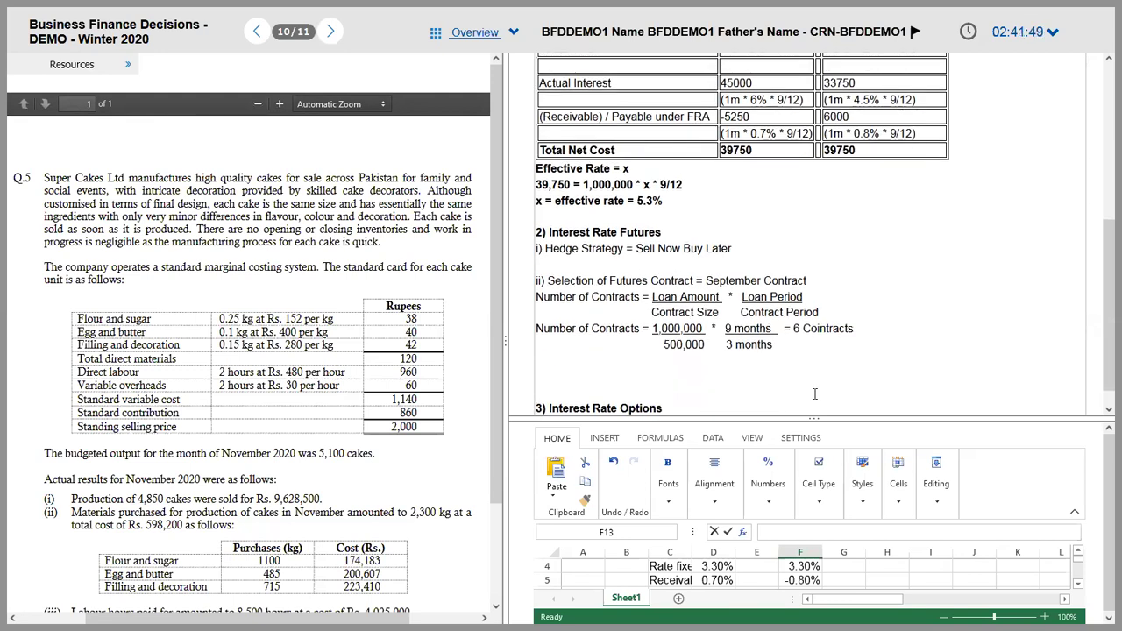
type("iii)")
key("shift+Home")
key("ctrl+b")
key("End")
type("Gin on Futures")
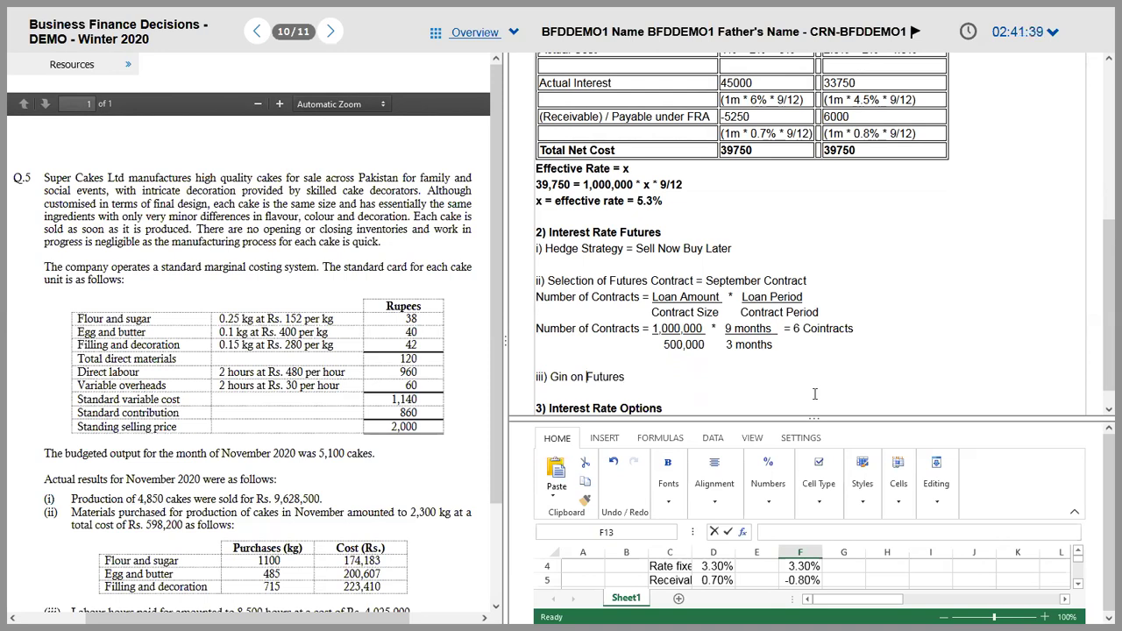
key("Home")
key("Right")
key("Right")
key("Right")
key("Right")
key("Right")
key("Right")
type("a")
key("End")
- Add the line "Already Sold on 1st June" beneath the "iii) Gain on Futures" sub-heading
key("Return")
type("Al")
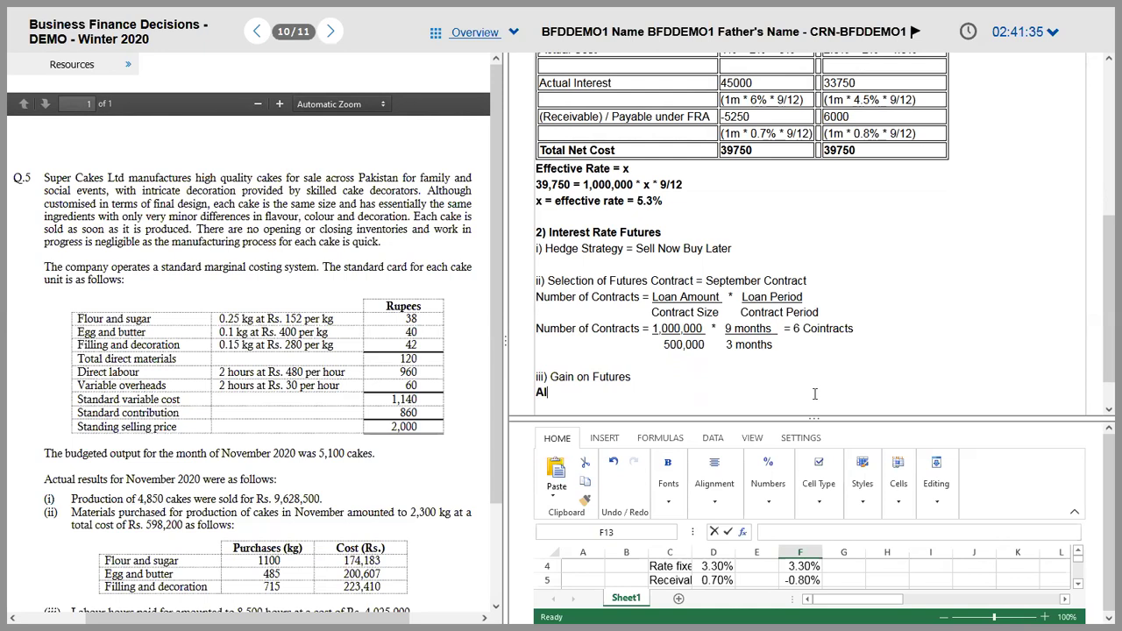
type("ready Sold on 1st June")
key("Return")
- Add the line "Buy Later on 1st September" beneath "Already Sold on 1st June"
type("Sell")
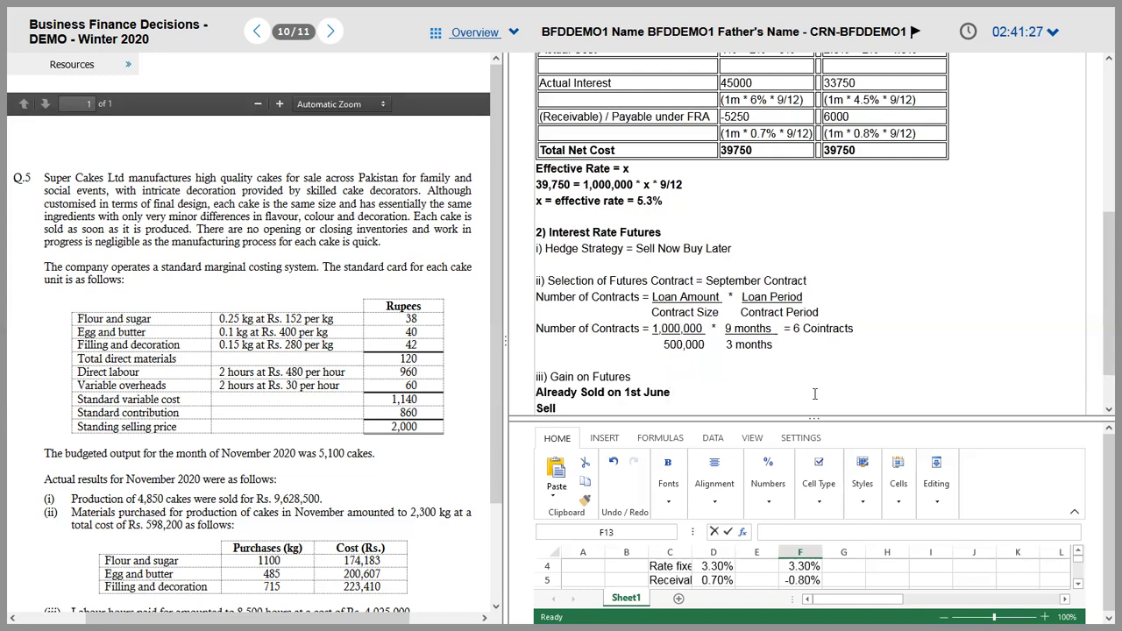
key("BackSpace")
key("BackSpace")
key("BackSpace")
key("BackSpace")
type("Bu")
type("y KL")
key("BackSpace")
key("BackSpace")
type("Later on 1st Septe")
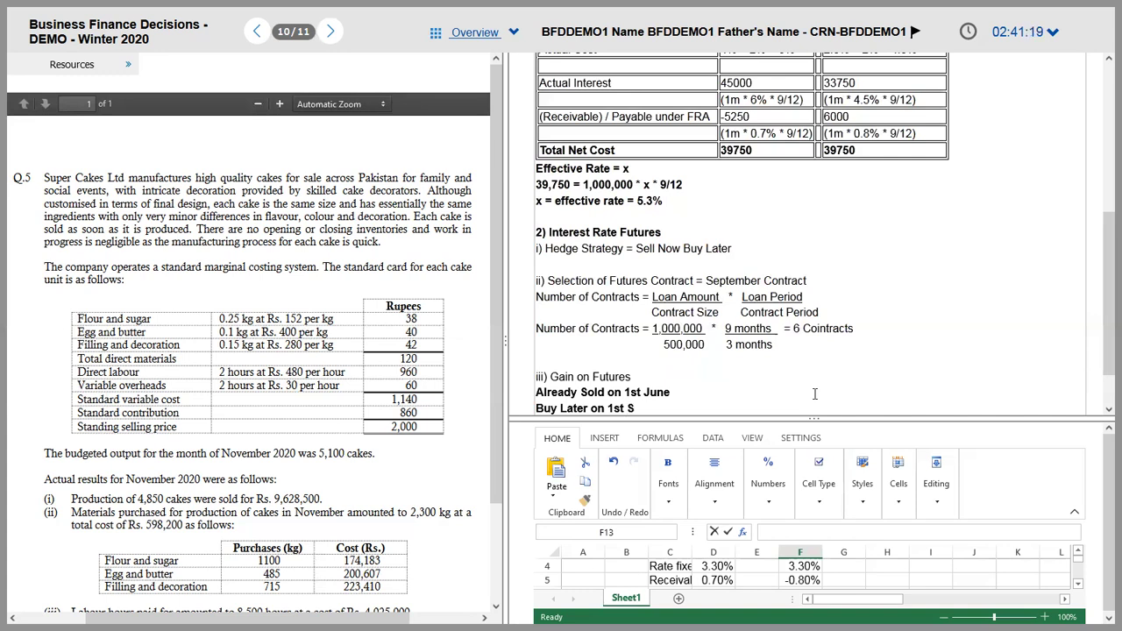
type("mber")
- Switch to the question PDF, review the futures data and the SONIA scenarios, and return to the exam answer
key("alt+Tab")
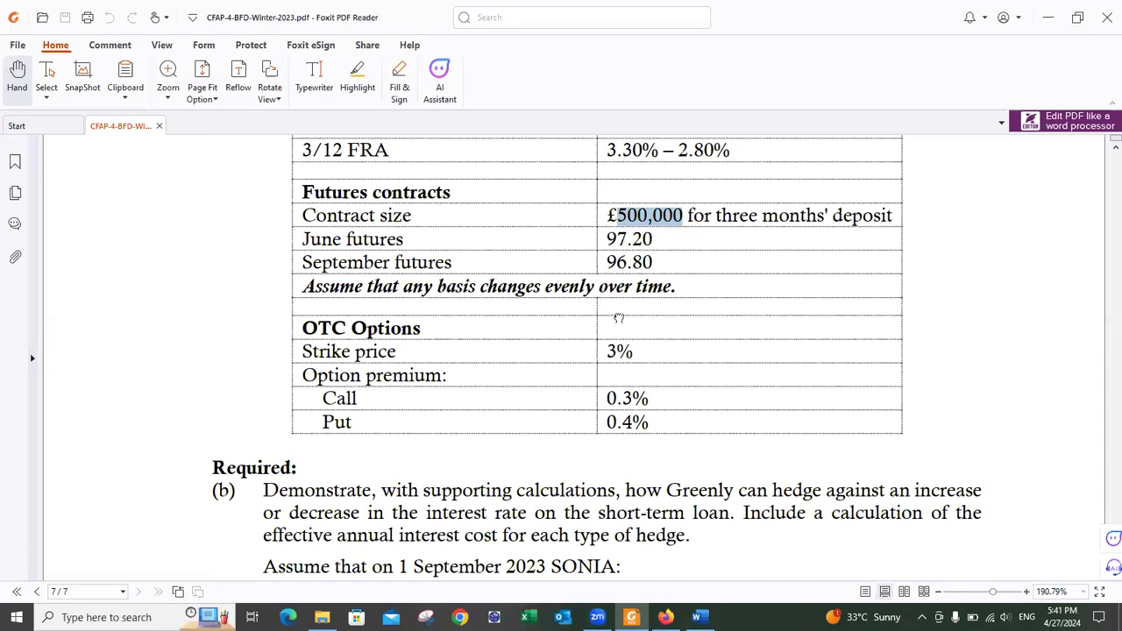
scroll(477, 561, "down", 1)
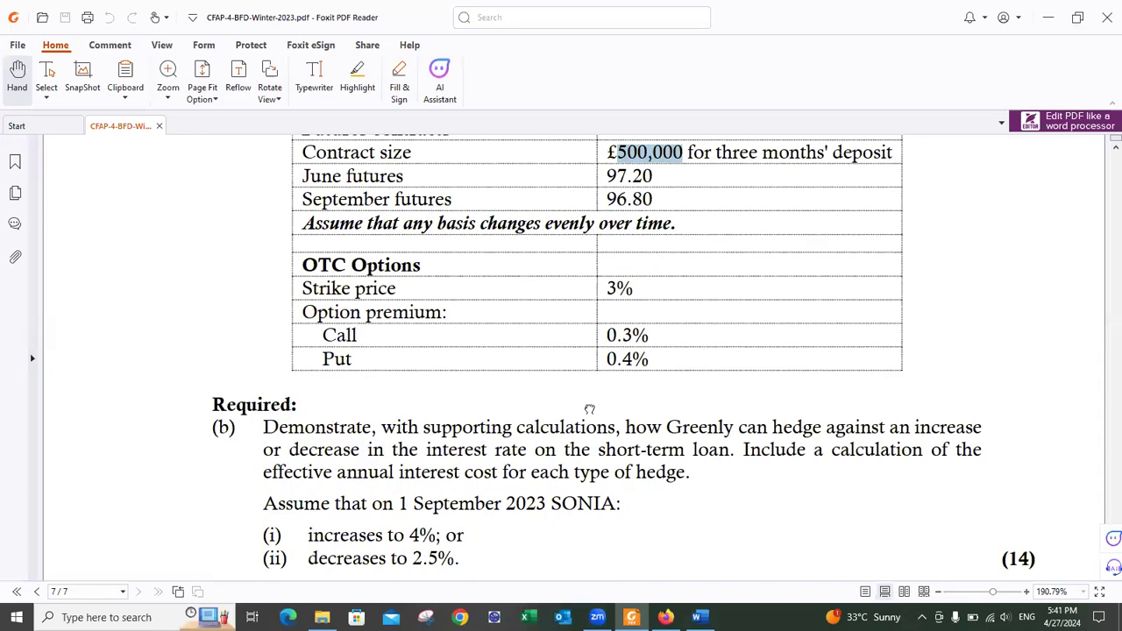
scroll(605, 439, "up", 2)
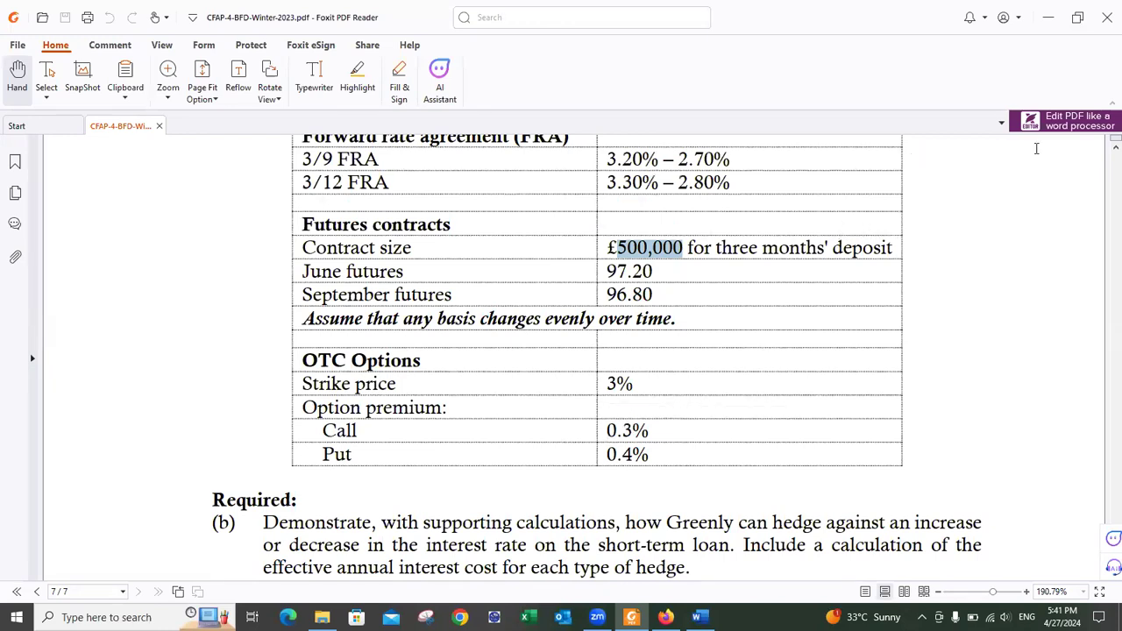
key("alt+Tab")
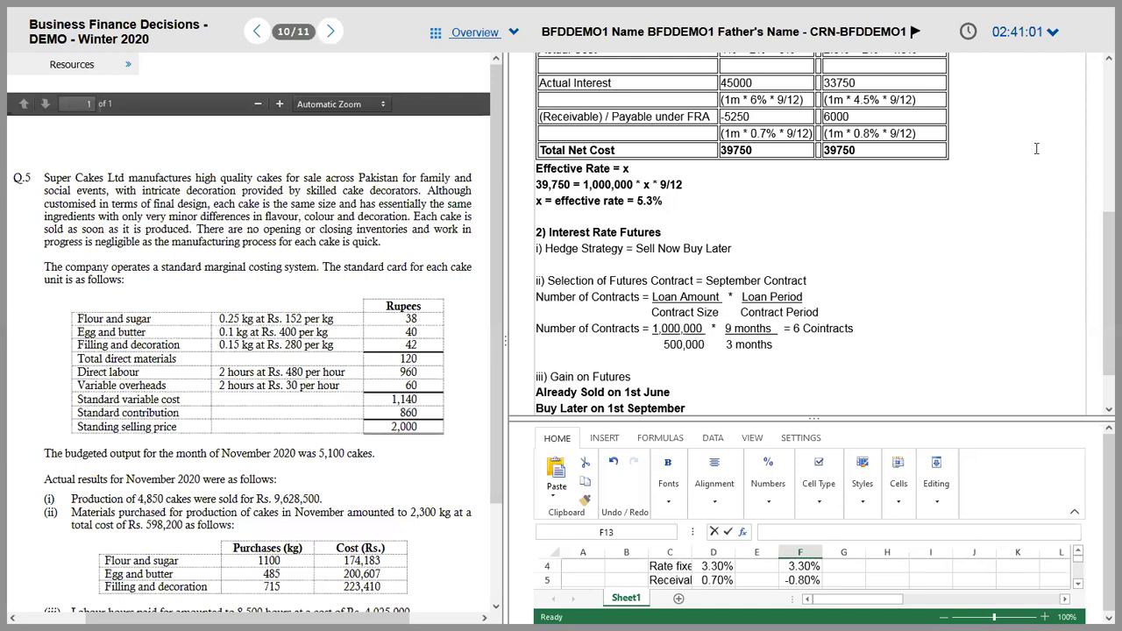
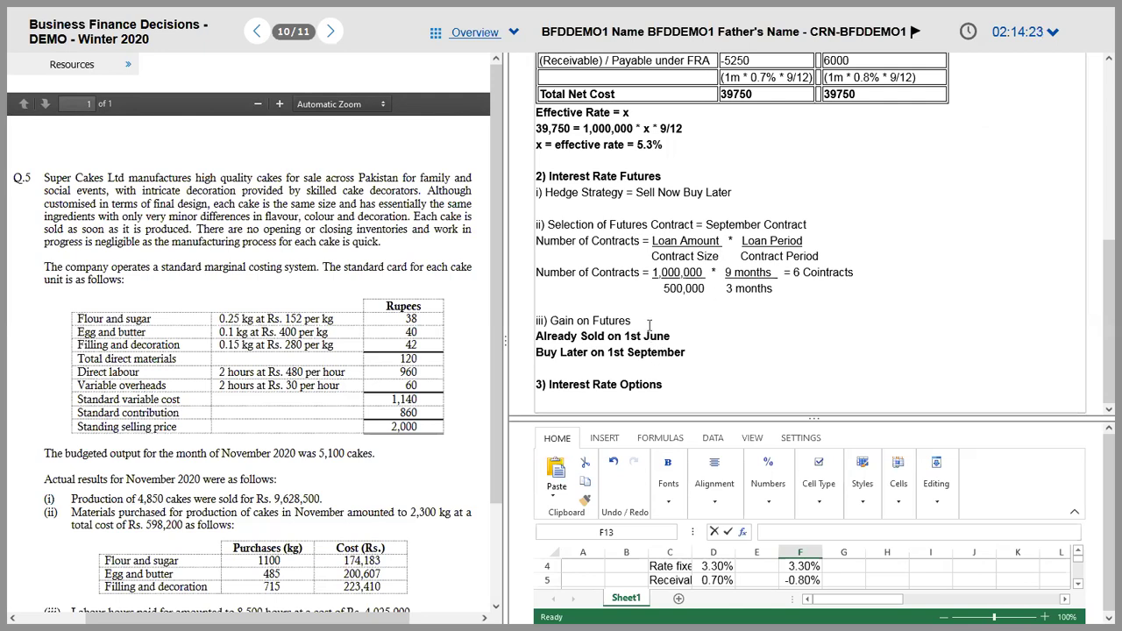
- Look up the September futures price in the question PDF and enter 96.8 beside "Already Sold on 1st June"
triple_click(692, 351)
left_click(691, 342)
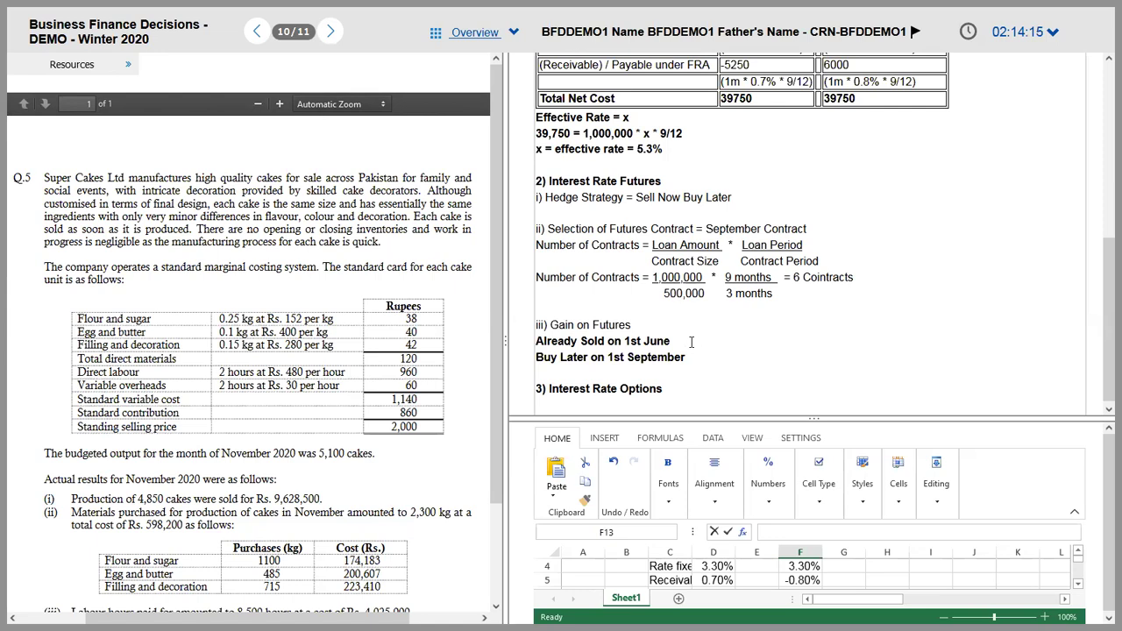
key("alt+Tab")
key("alt+Tab")
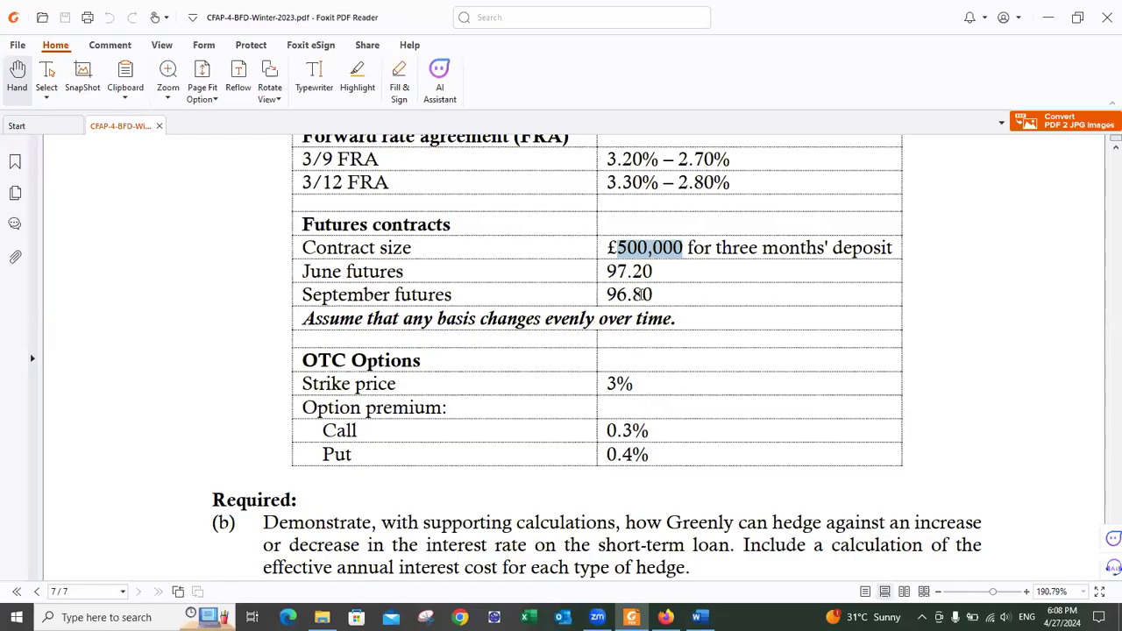
left_click(654, 296)
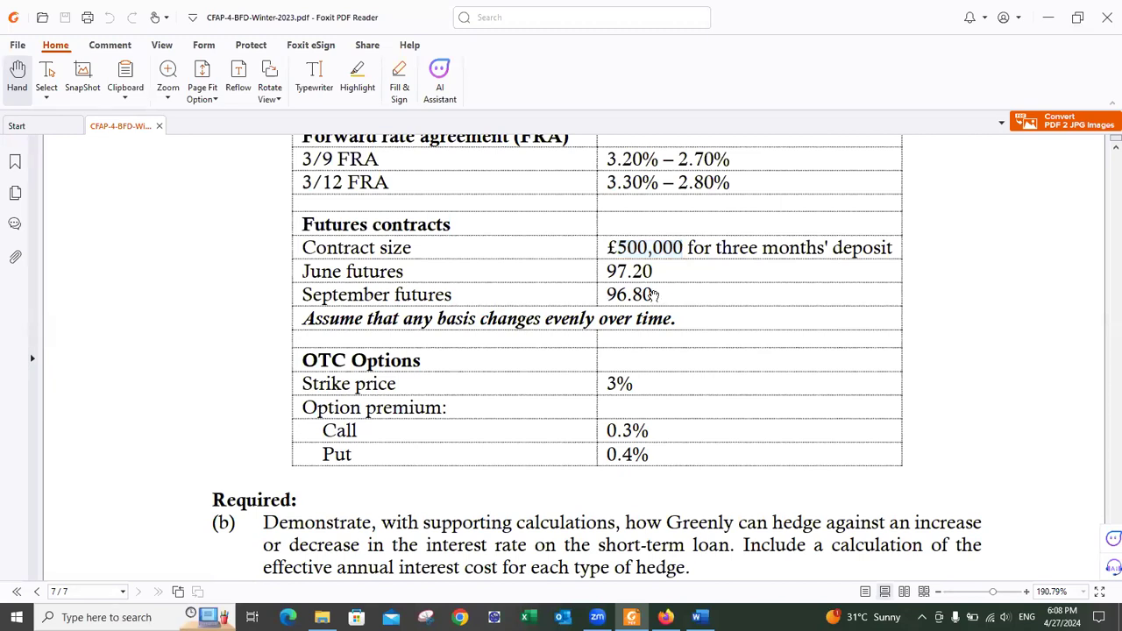
key("alt+Tab")
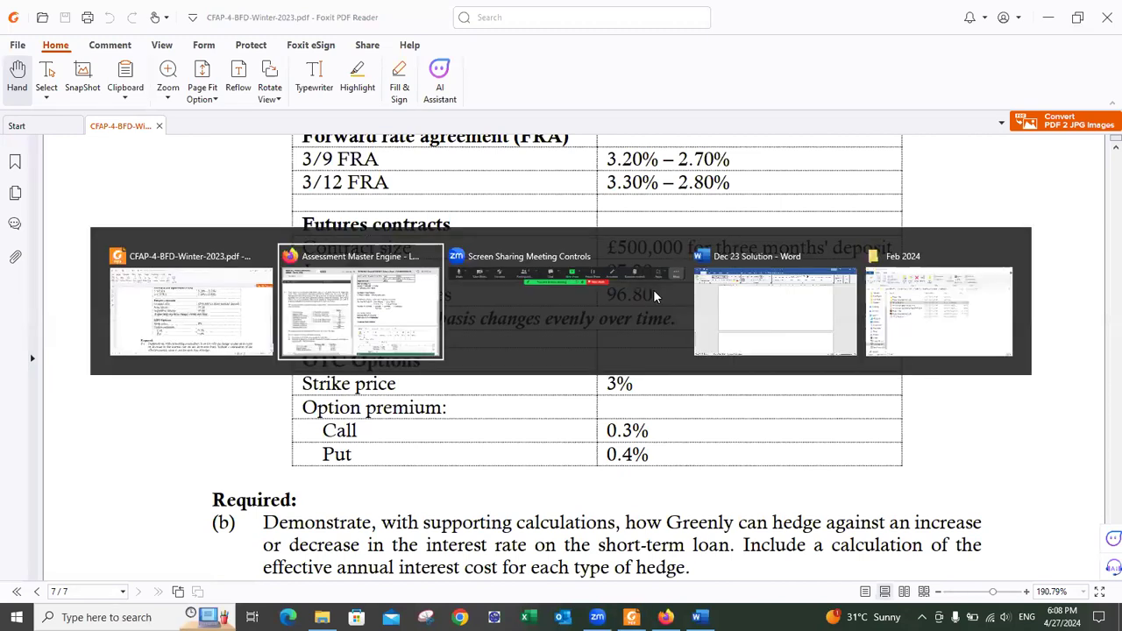
type("96.9")
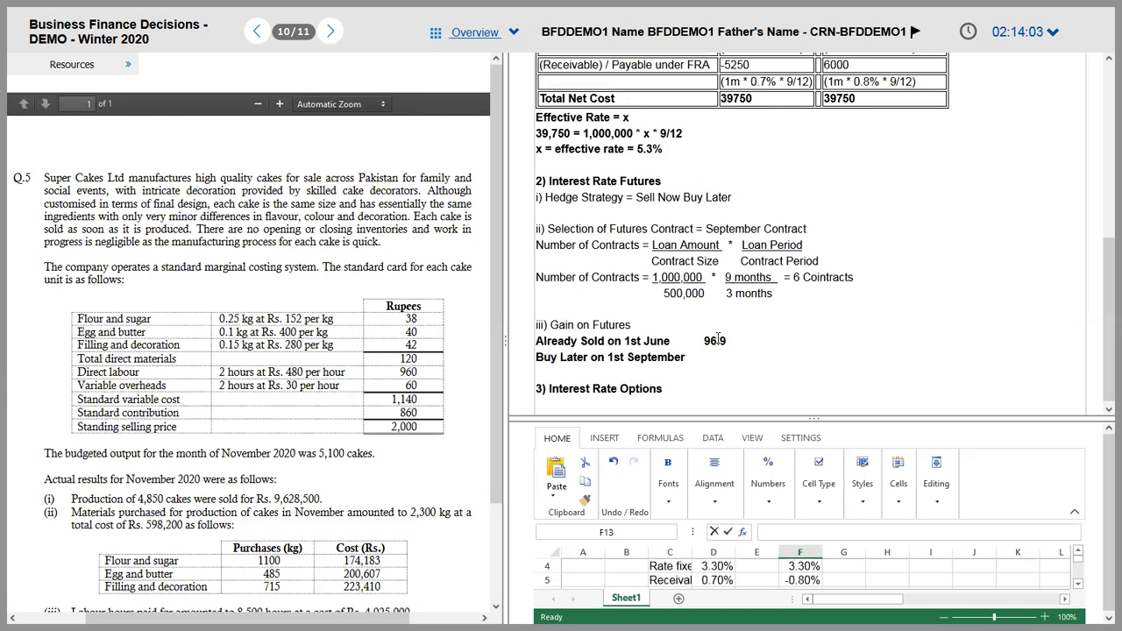
key("BackSpace")
type("8")
- Collapse the spreadsheet ribbon and enlarge the spreadsheet area, keeping the Gain on Futures section of the answer in view
left_click(1074, 512)
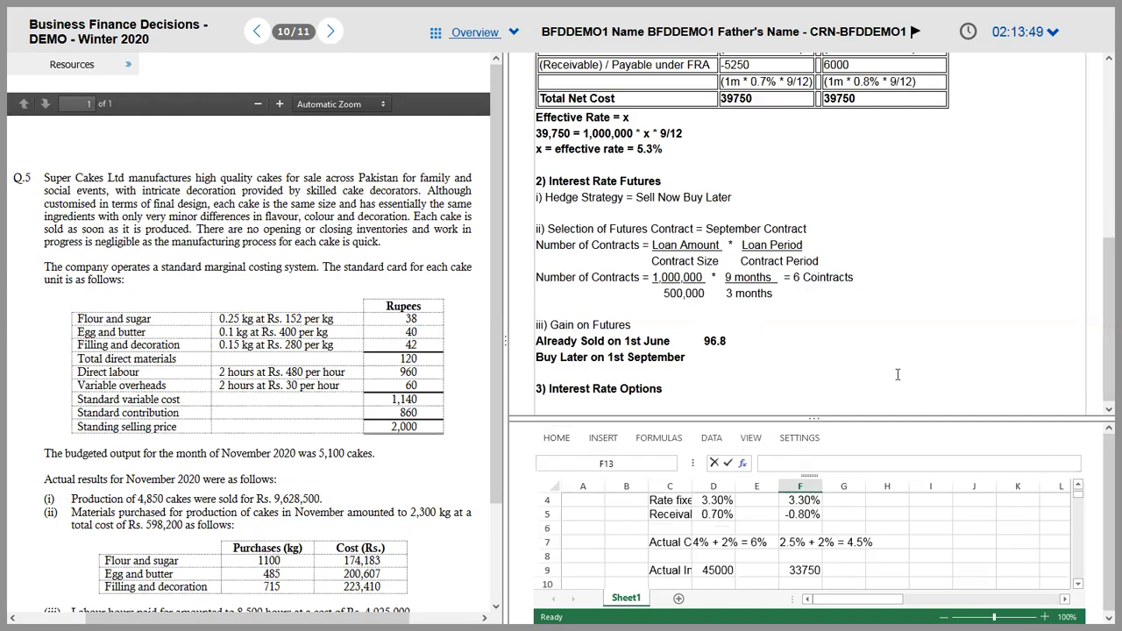
left_click_drag(1032, 420, 1016, 325)
left_click_drag(1103, 195, 1104, 254)
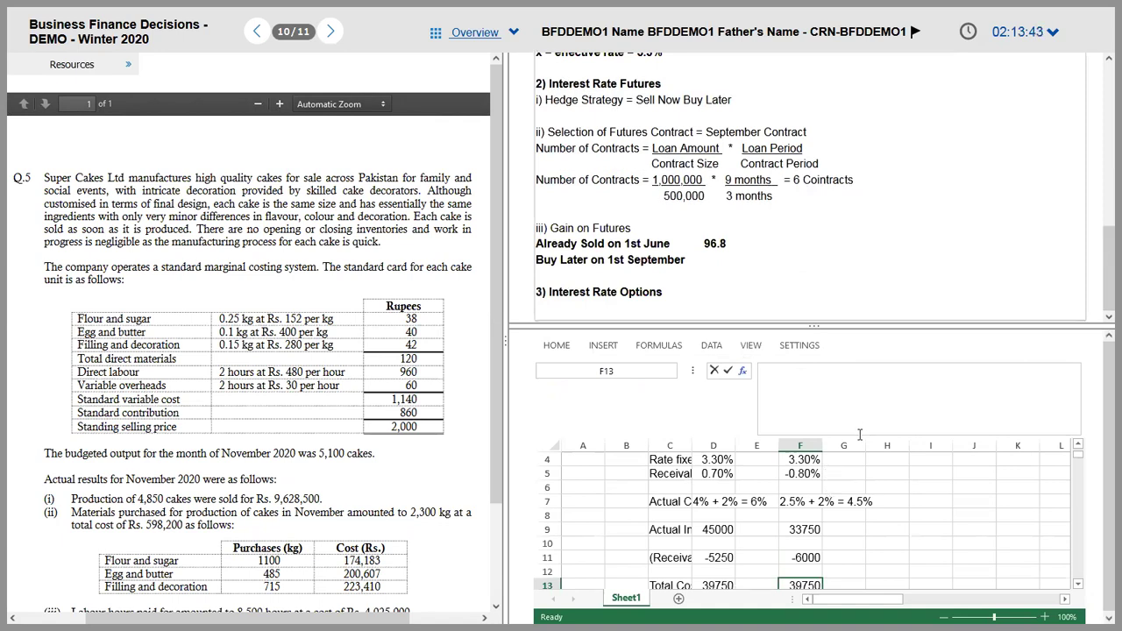
- Enter the column headings "1st June" in cell D17 and "1st September" in cell E17 below the FRA calculations
left_click(991, 474)
key("Up")
key("Up")
key("Up")
key("Up")
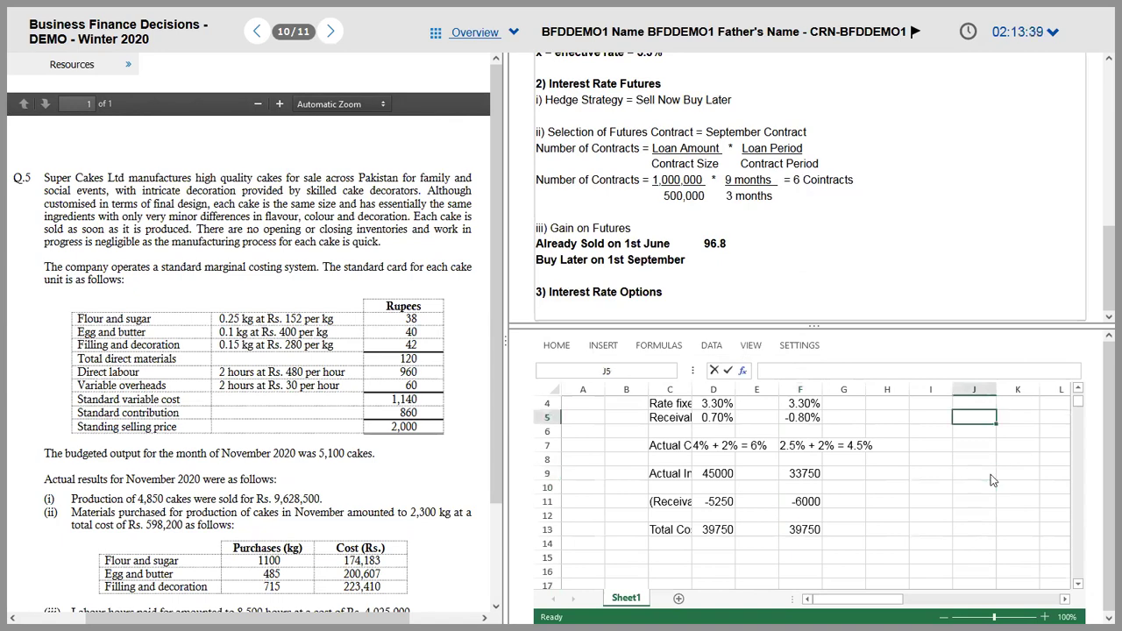
key("Up")
key("Up")
key("Up")
key("Up")
key("Left")
key("Down")
key("Down")
key("Down")
key("Down")
key("Down")
key("Down")
key("Down")
key("Down")
key("Down")
key("Down")
key("Down")
key("Down")
key("Down")
key("Down")
key("Down")
key("Down")
key("Down")
key("Down")
key("Down")
key("Down")
key("Down")
key("Down")
key("Down")
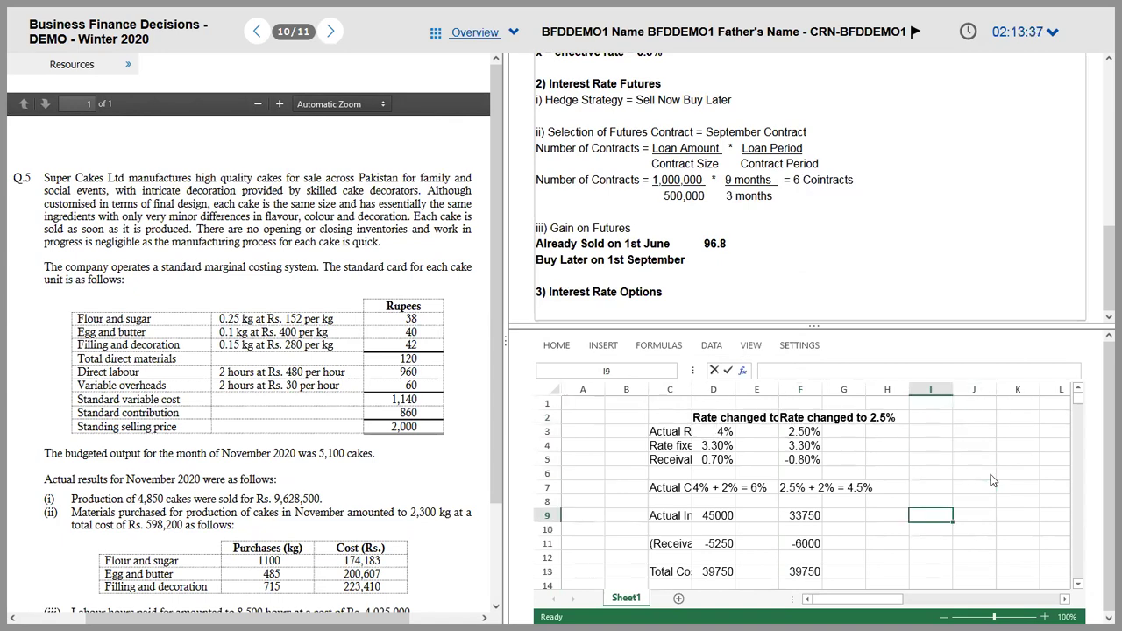
key("Left")
key("Left")
key("Left")
key("Left")
key("Left")
key("Up")
key("Up")
key("Up")
key("Up")
key("Up")
key("Up")
key("Up")
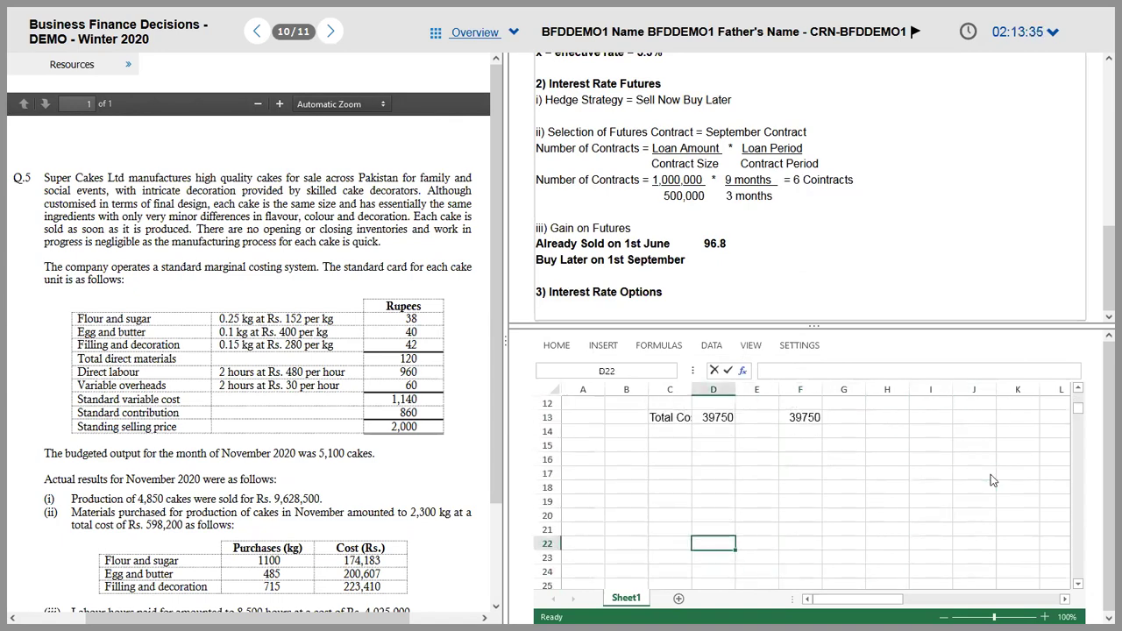
key("Down")
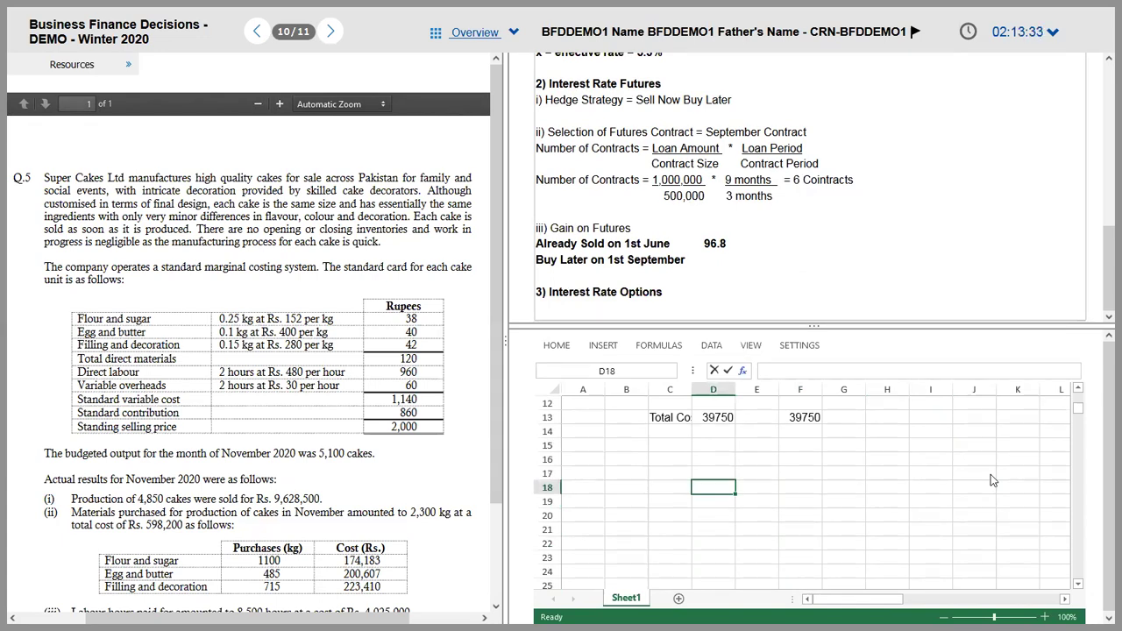
key("Down")
key("Down")
key("Down")
key("Down")
key("Down")
key("Down")
key("Down")
key("Down")
key("Down")
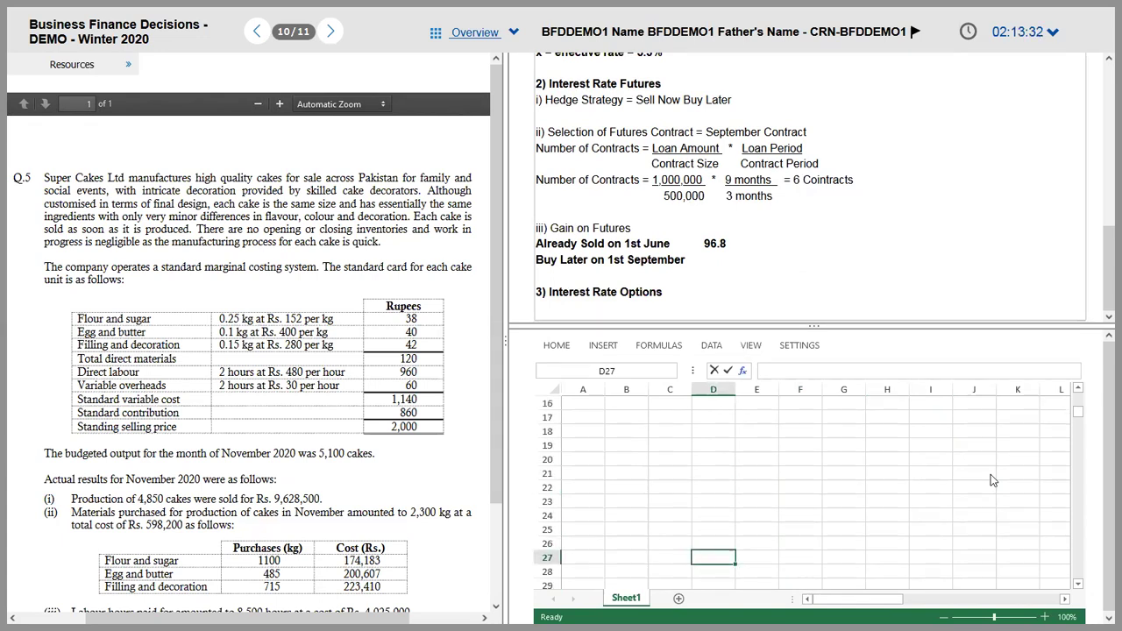
key("Up")
key("Up")
key("Up")
key("Up")
key("Up")
key("Up")
key("Up")
key("Up")
key("Up")
key("Up")
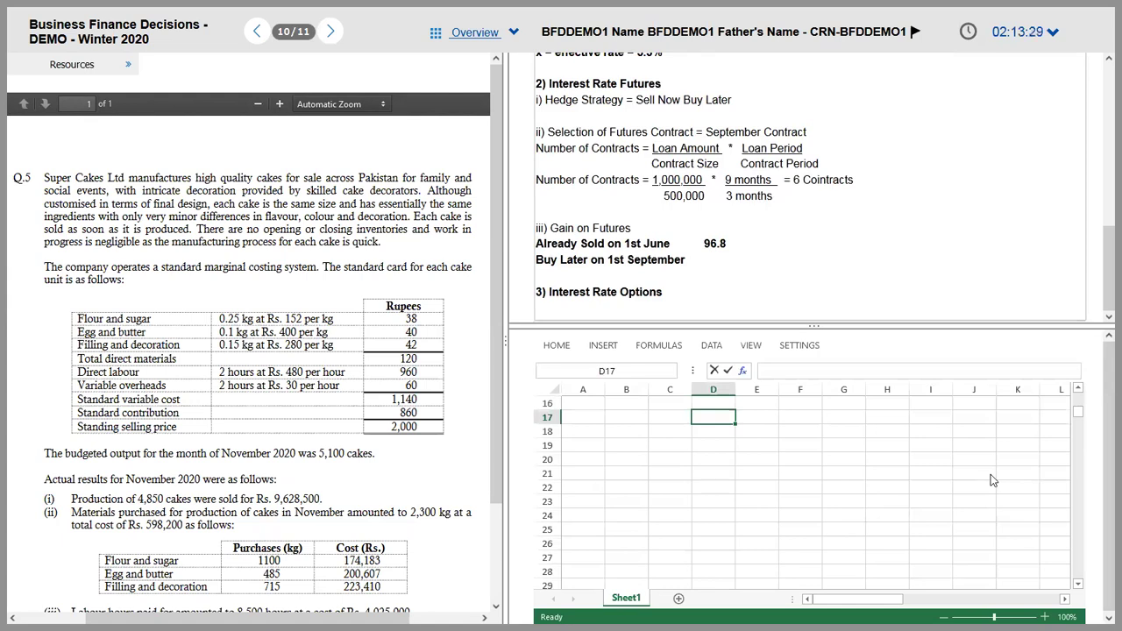
type("1st June")
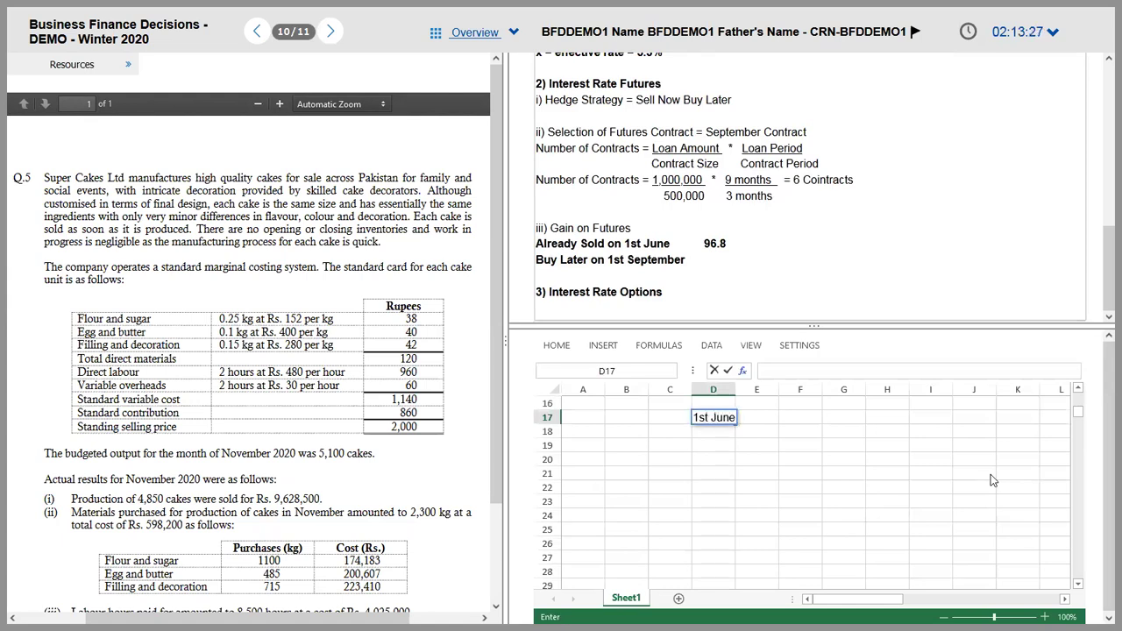
key("Tab")
type("1st Sep")
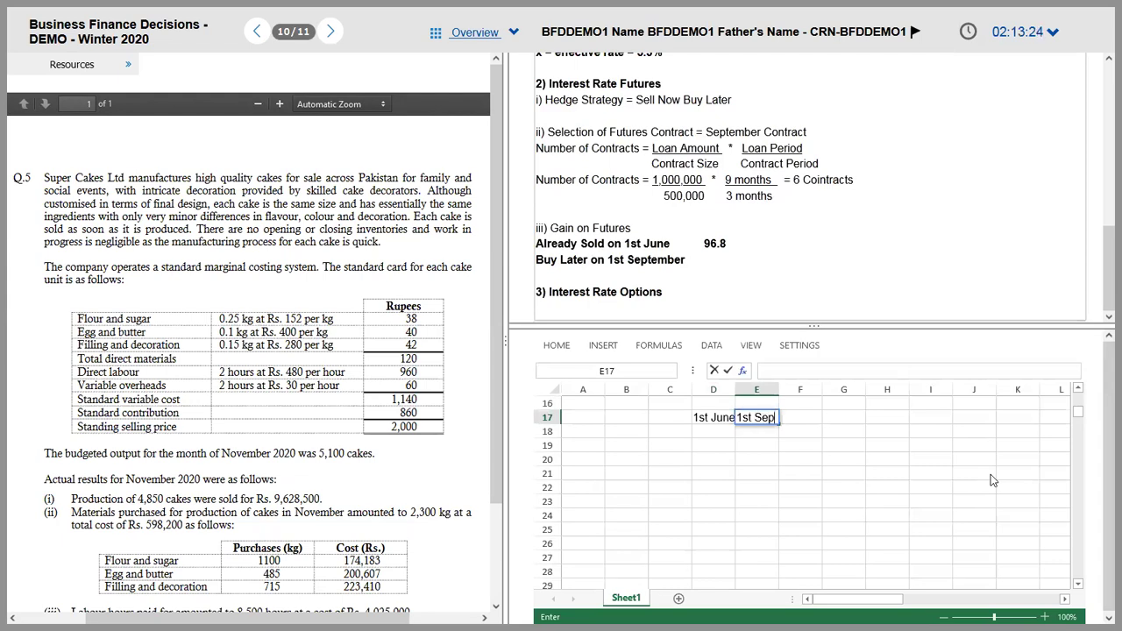
type("tember")
key("Left")
key("Left")
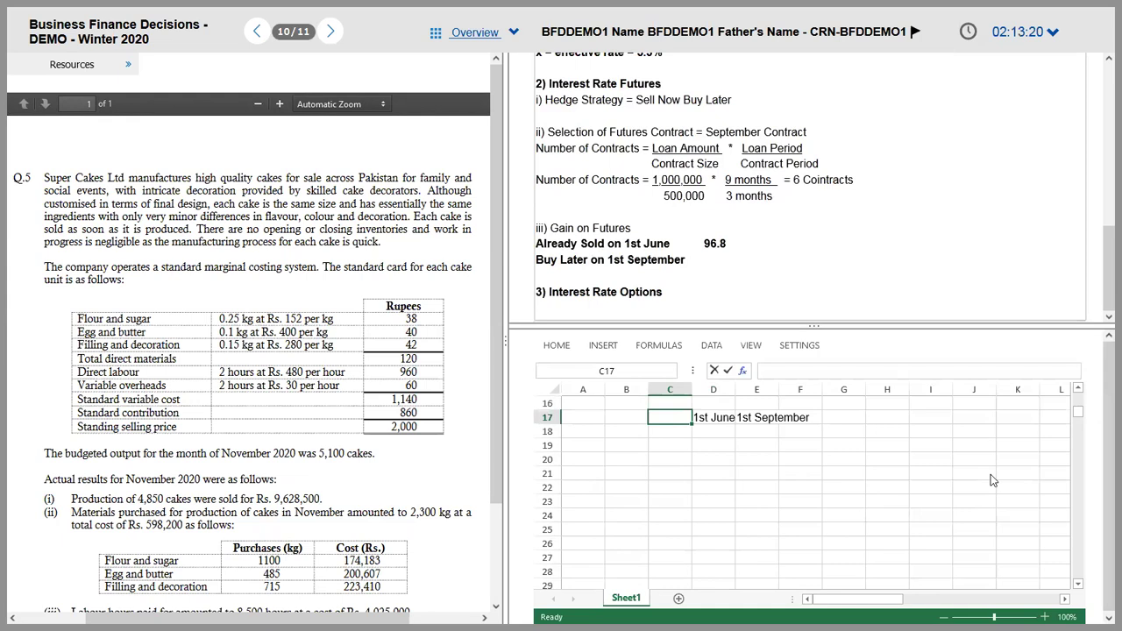
key("Down")
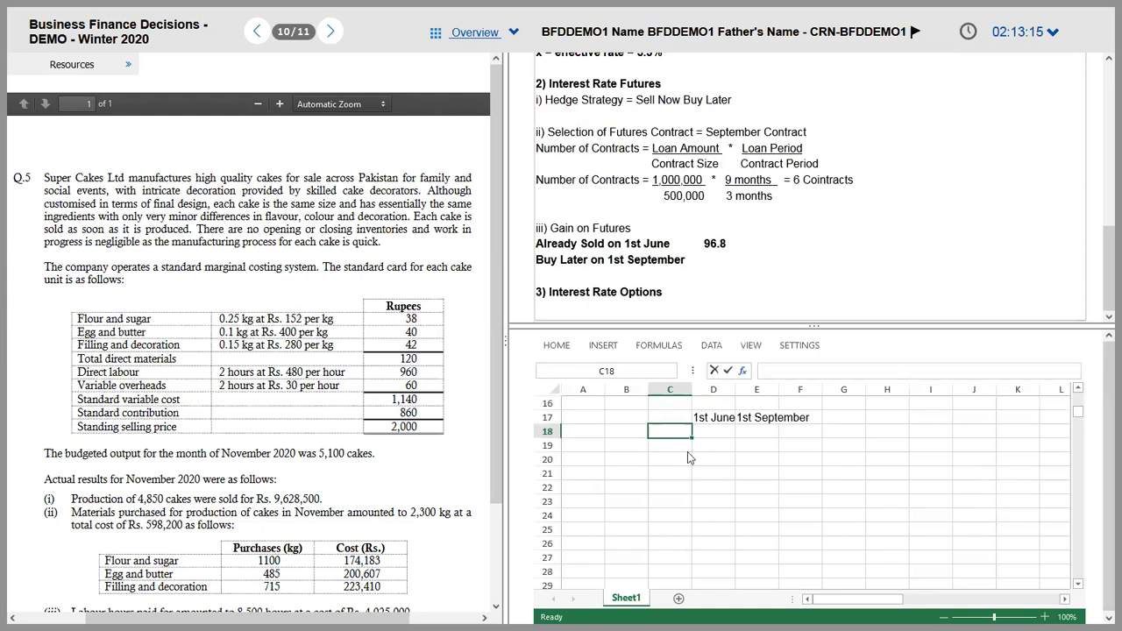
- Enter the row labels "Spot", "Basis" and "Future Price" in cells C18 to C20
type("Spot")
key("Return")
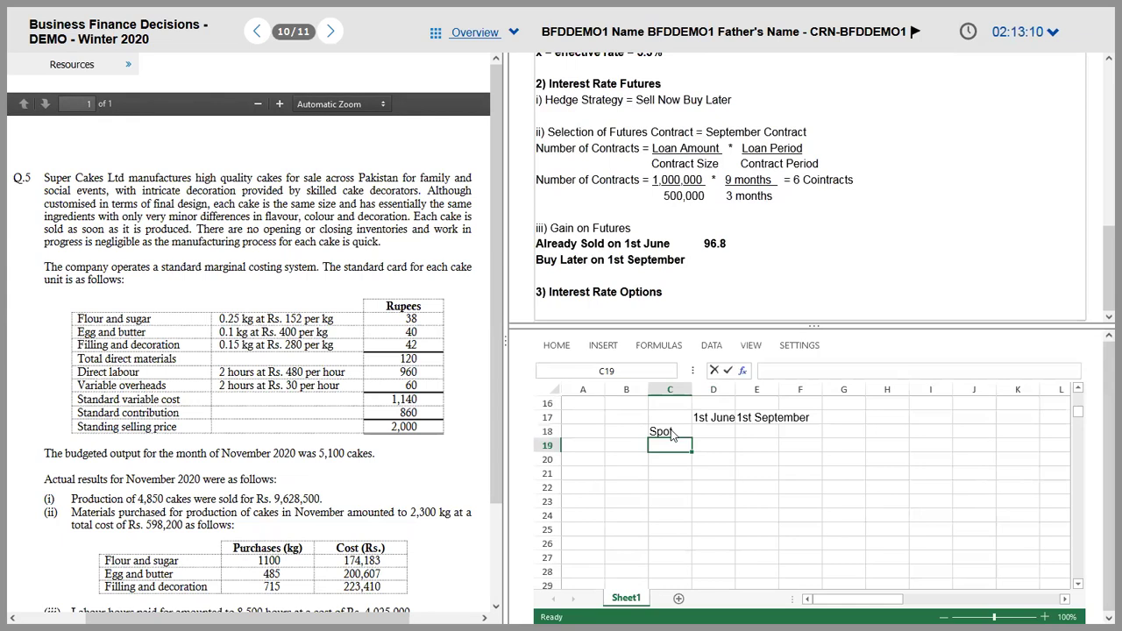
type("Basis")
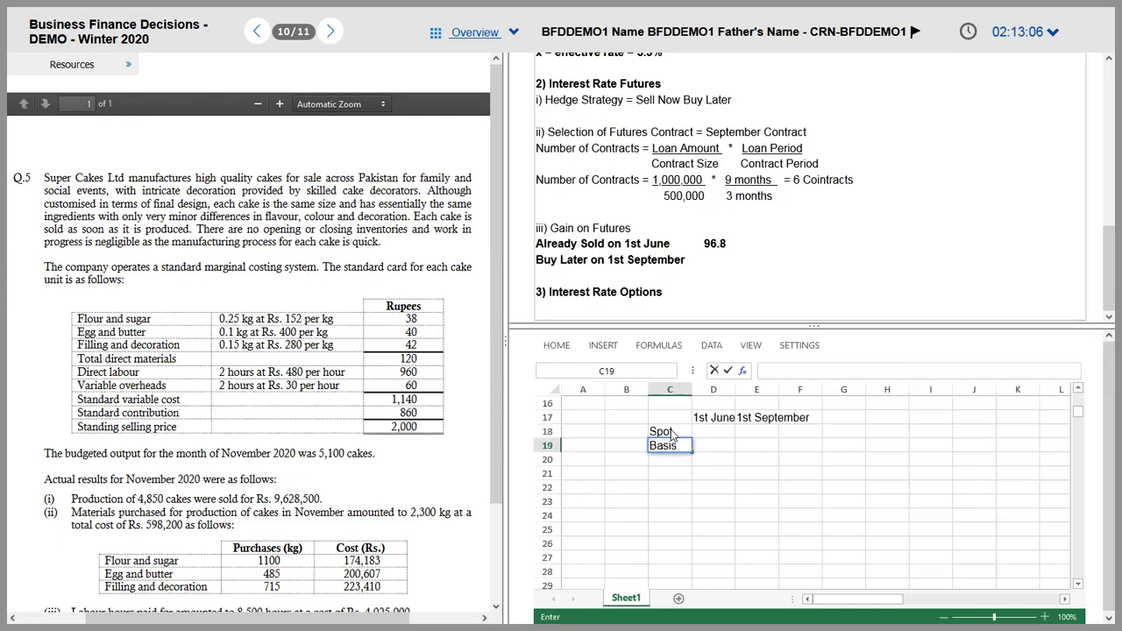
key("Return")
type("Futu")
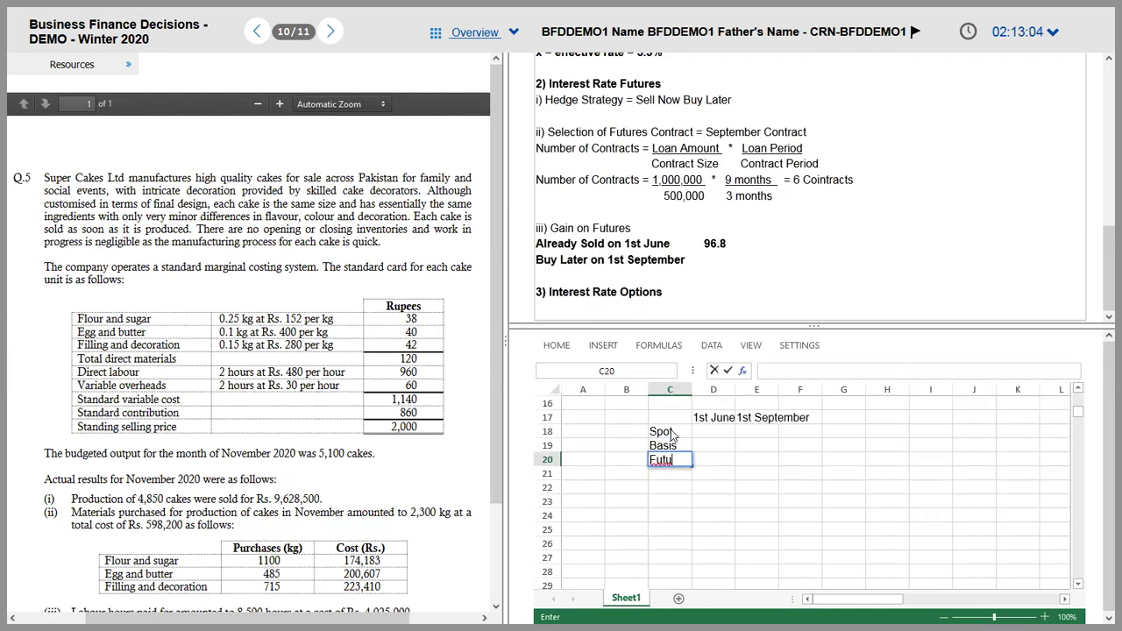
type("re Price")
key("Return")
- Change the label in C18 to "Spot Price" and widen column C so the row labels fit
key("Up")
key("Up")
key("Up")
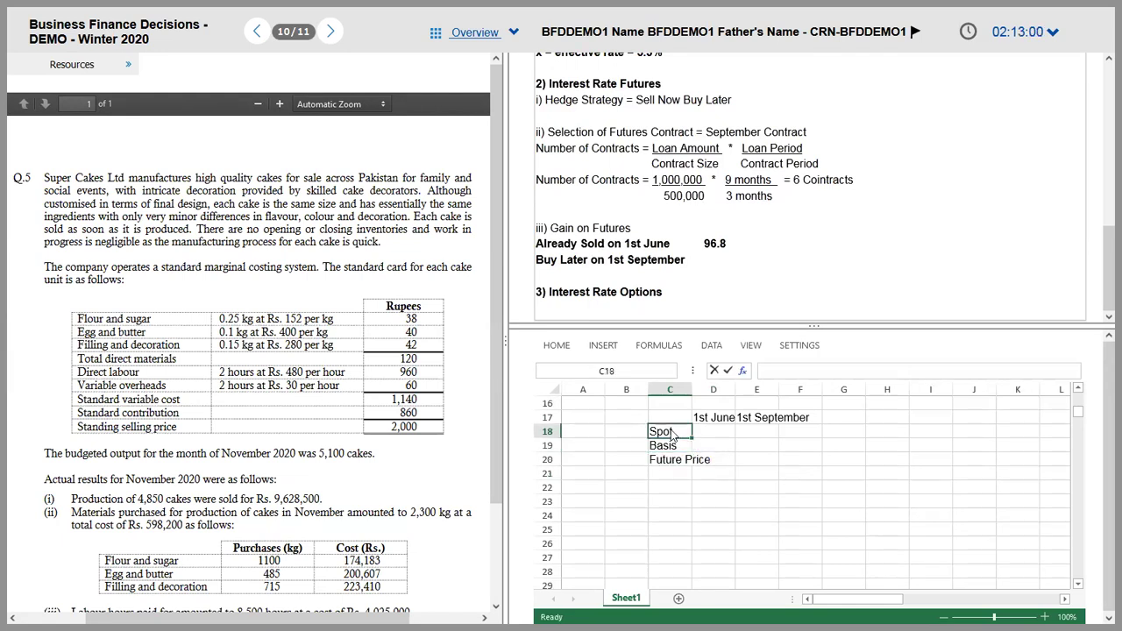
double_click(676, 431)
type("P")
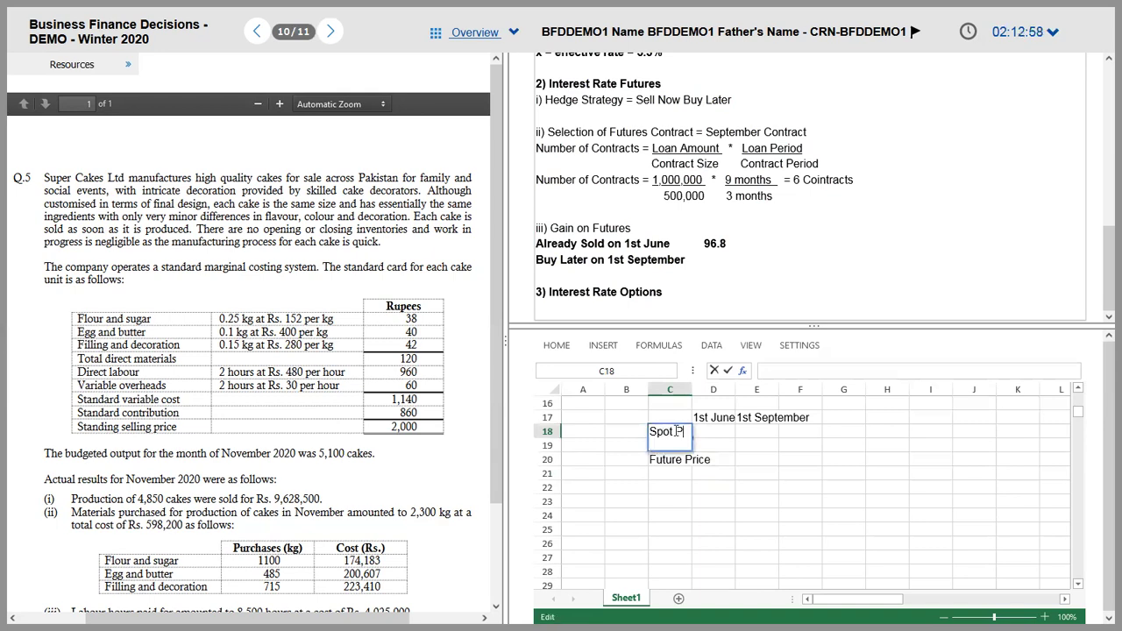
type("rice")
key("Return")
key("Up")
key("Right")
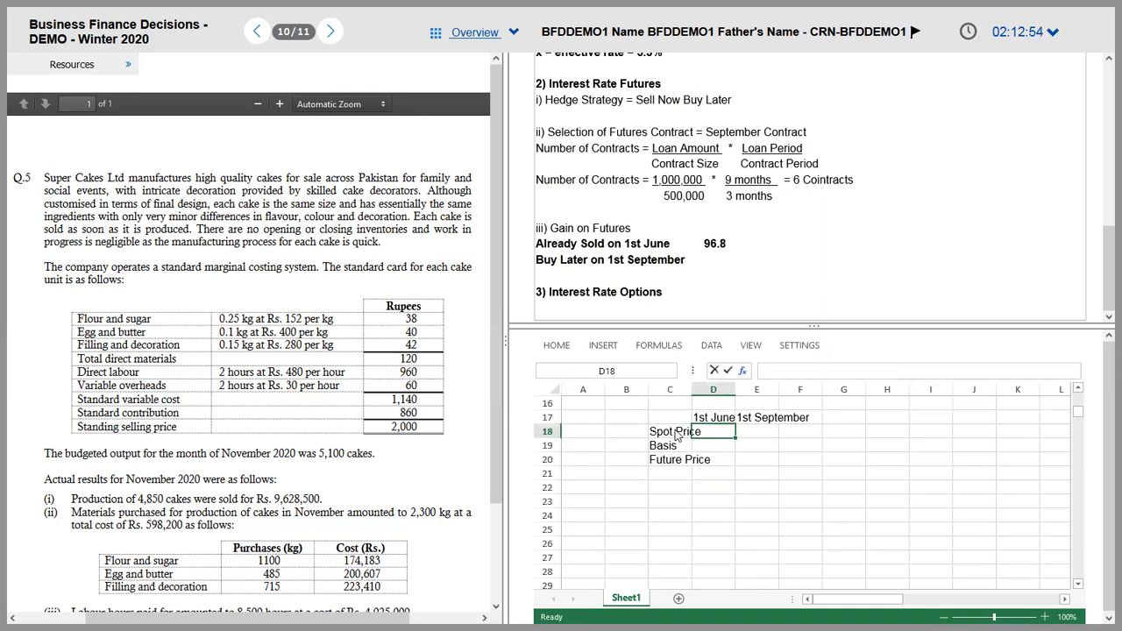
key("F2")
left_click_drag(741, 420, 737, 420)
left_click(748, 388)
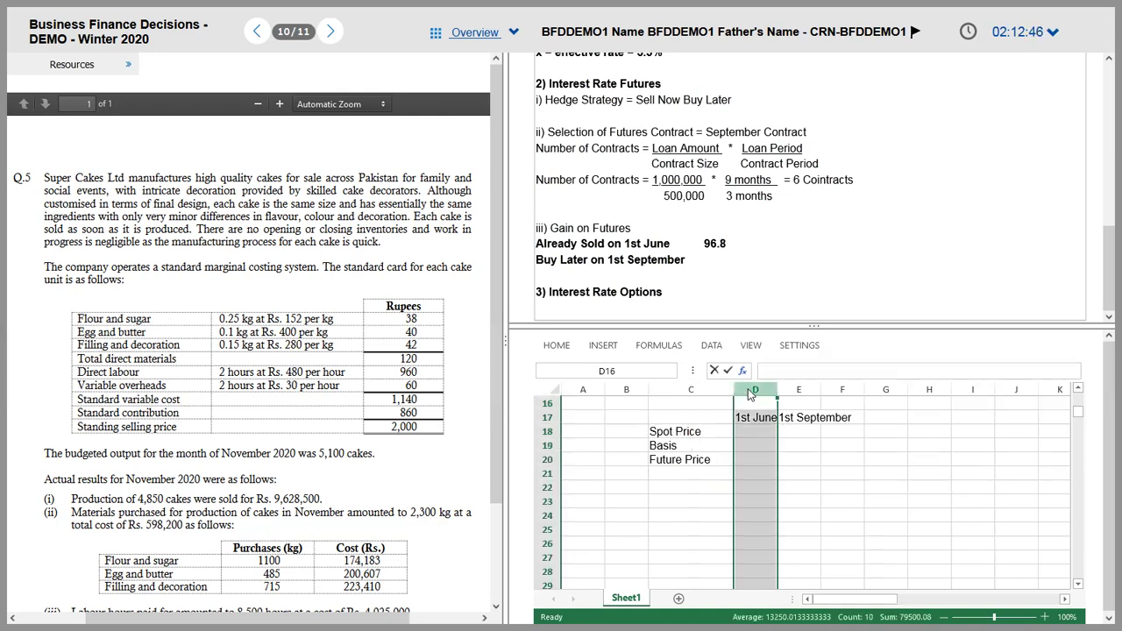
right_click(752, 455)
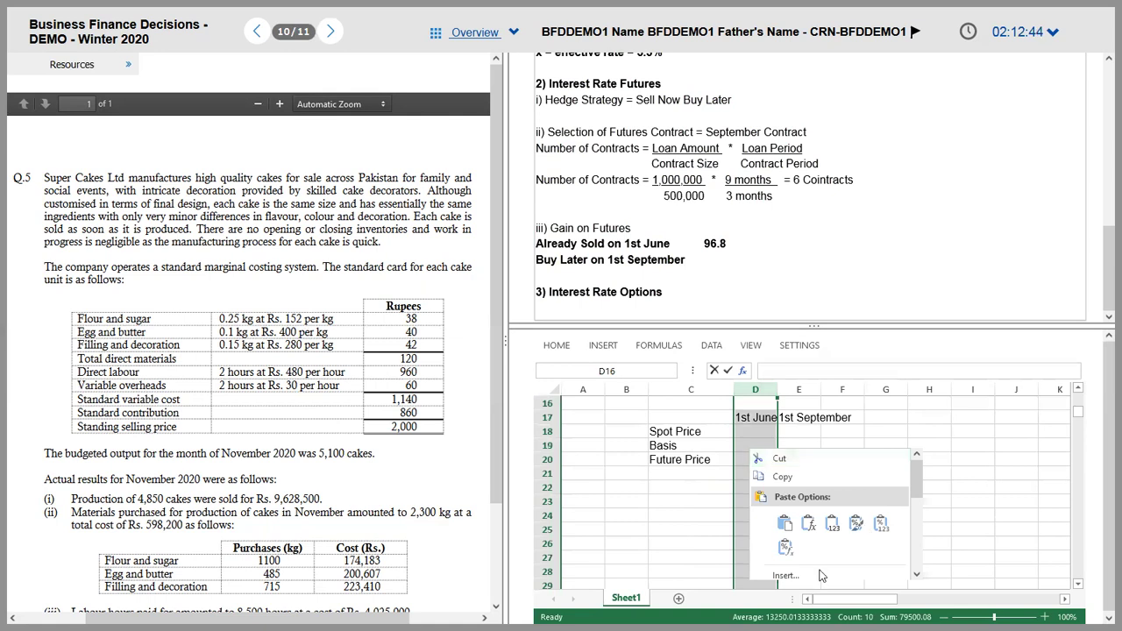
key("Escape")
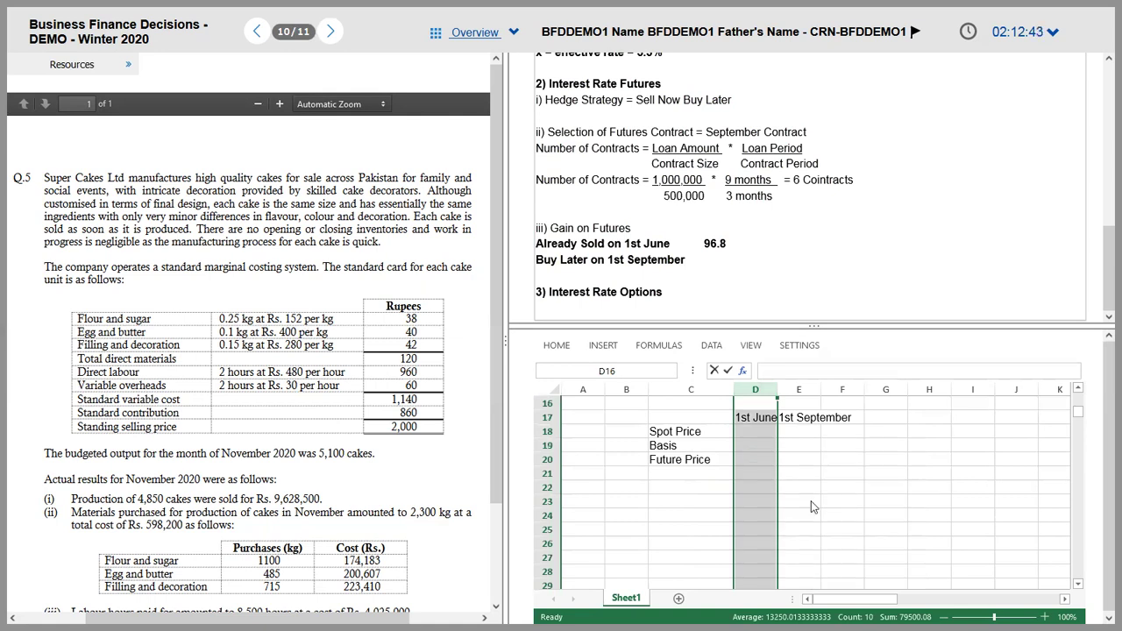
- Shift the date headings "1st June" and "1st September" one column over into cells E17 and F17
left_click(748, 430)
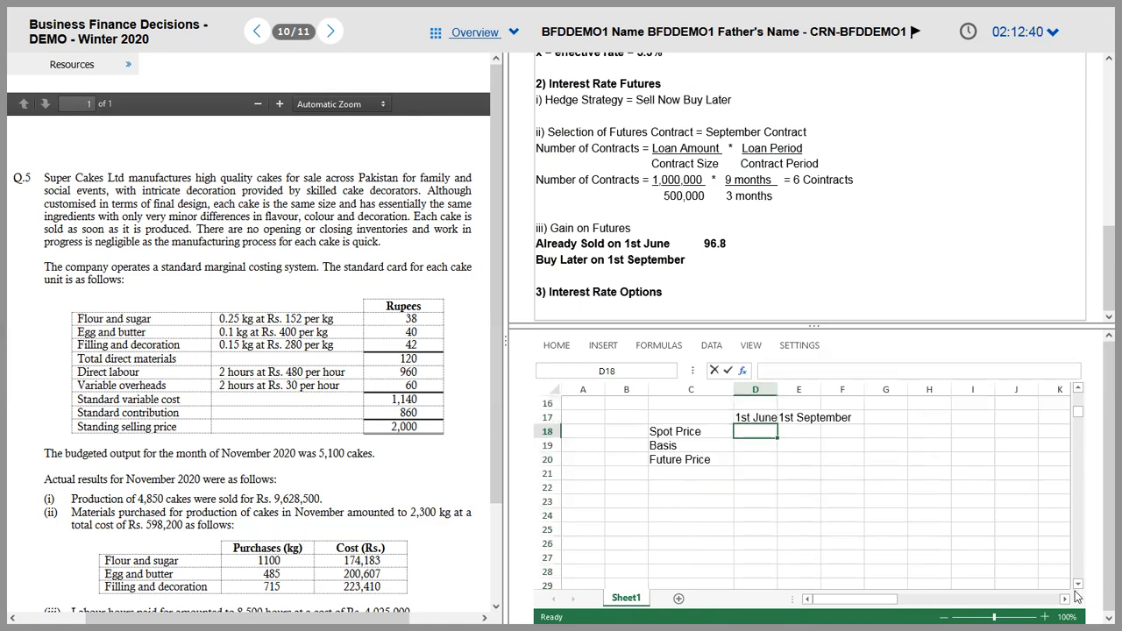
key("Up")
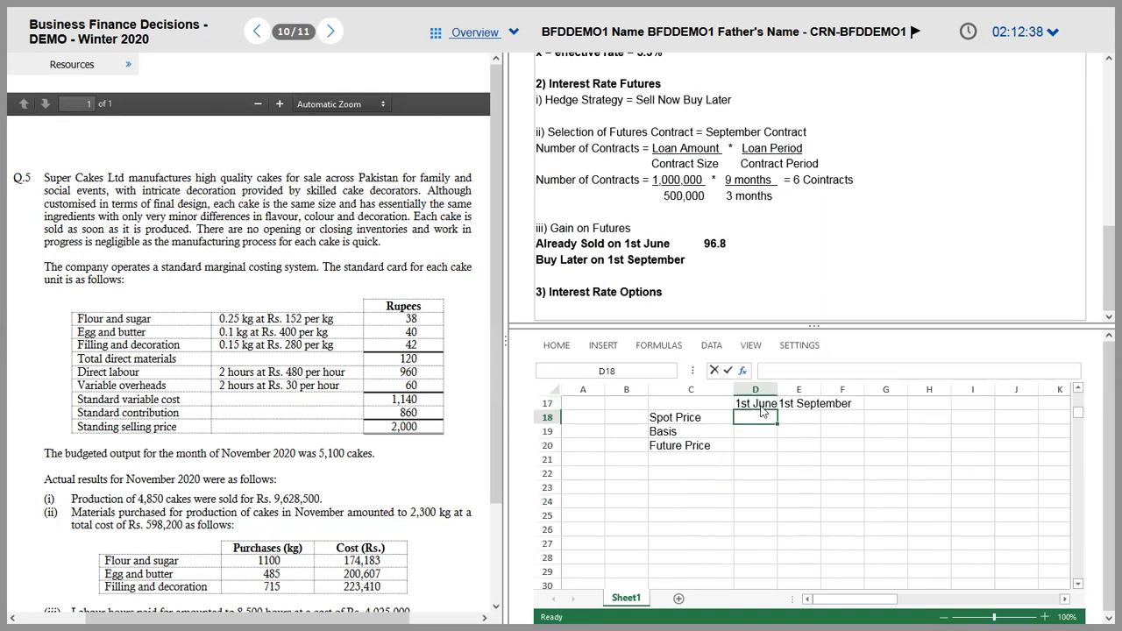
scroll(761, 412, "down", 1)
key("shift+Right")
key("ctrl+c")
key("Right")
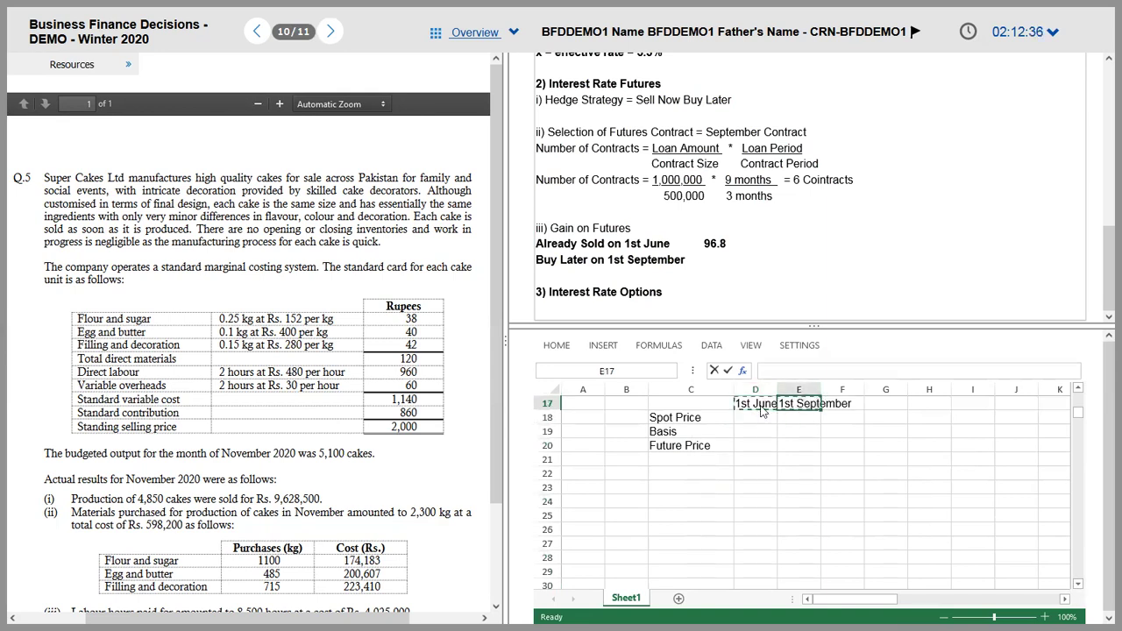
key("ctrl+v")
key("Left")
- Look up SONIA on 1 June in the question PDF, and enter the working 100-3 in D18 and 97 in E18
key("Down")
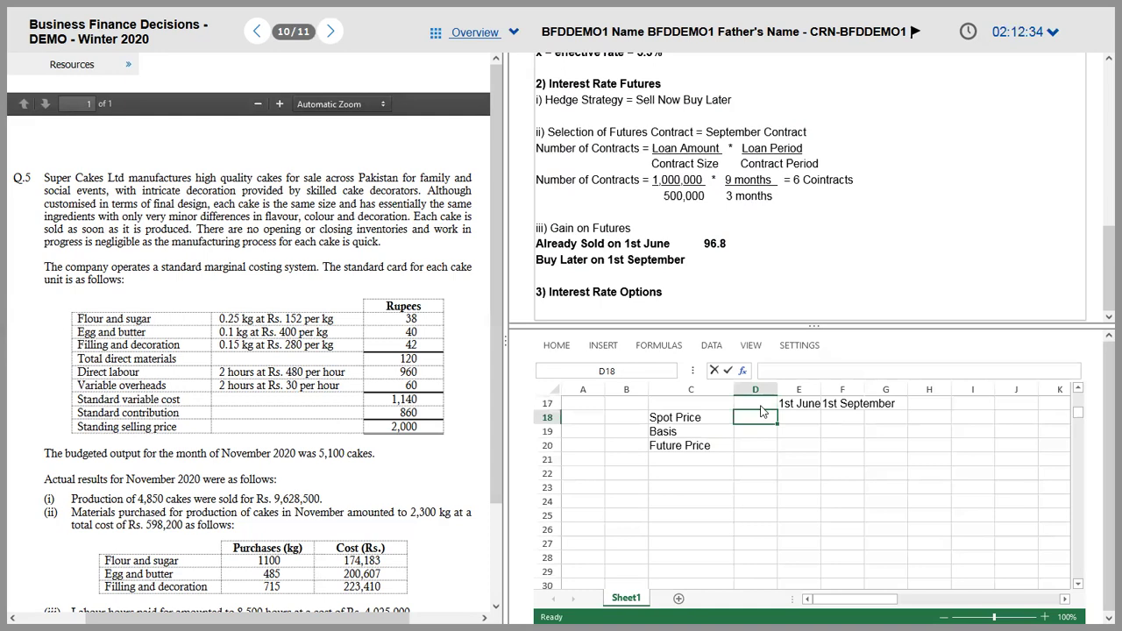
type("100")
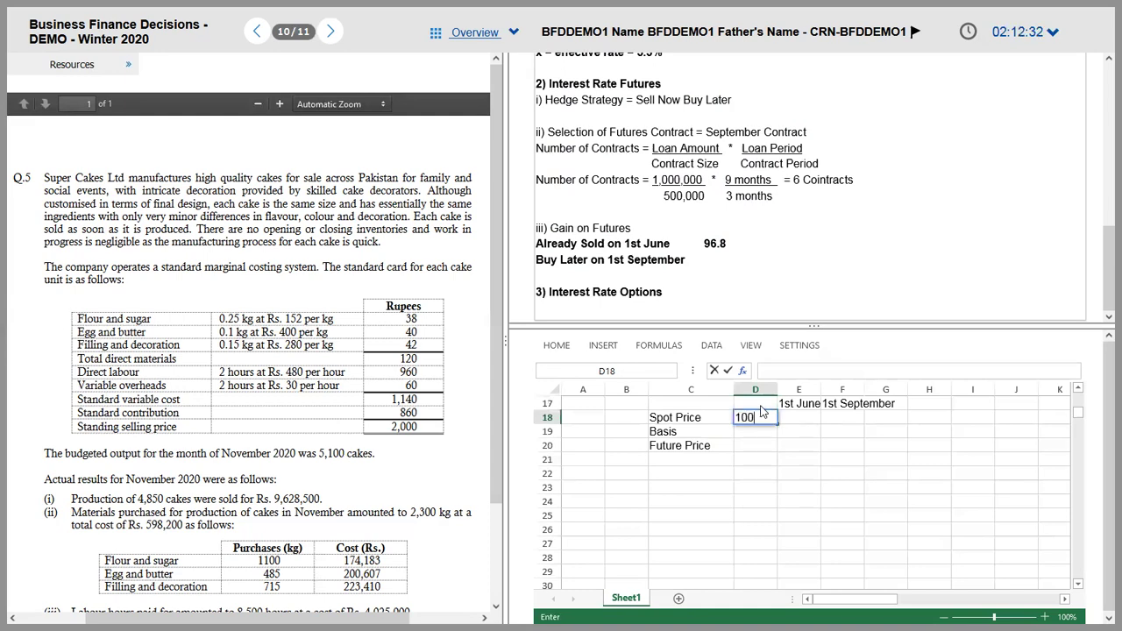
key("alt+Tab")
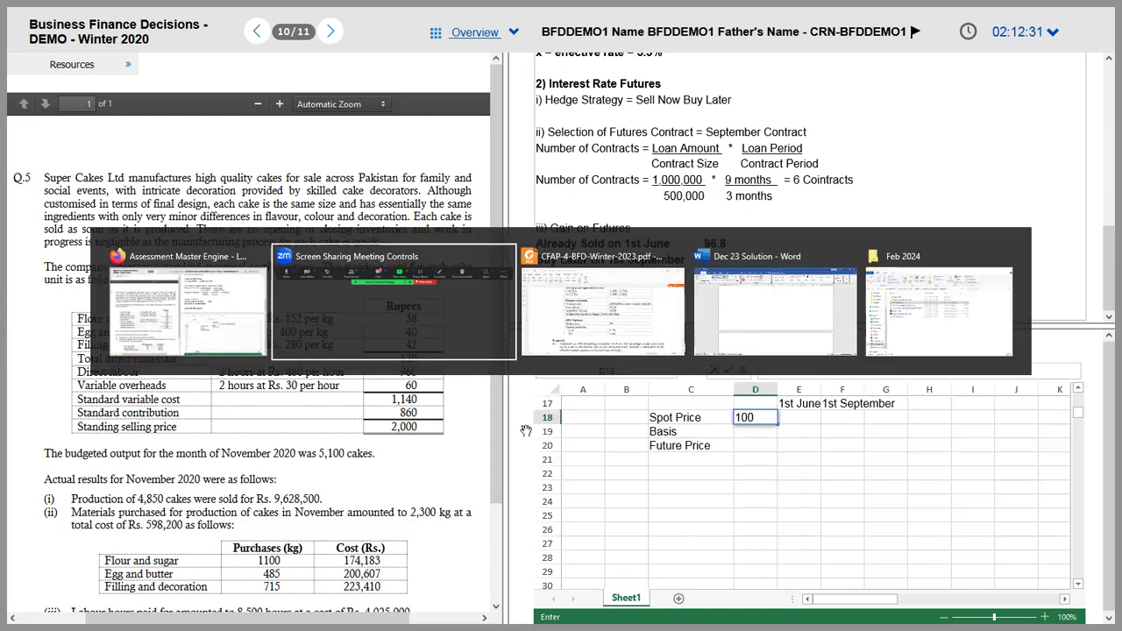
key("alt+Tab")
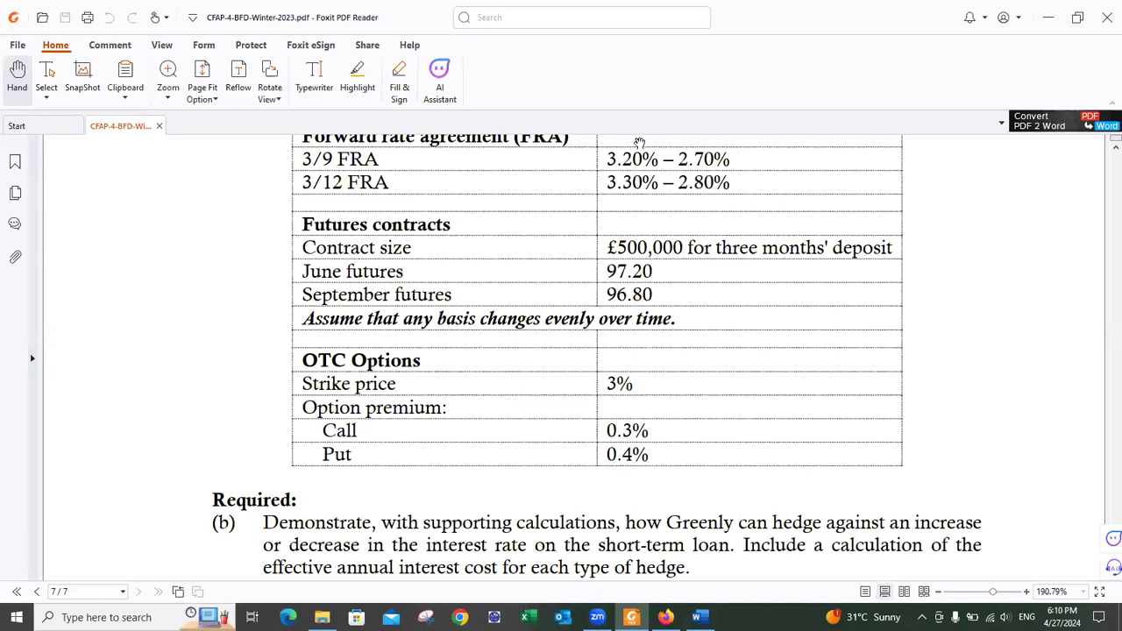
scroll(700, 110, "up", 3)
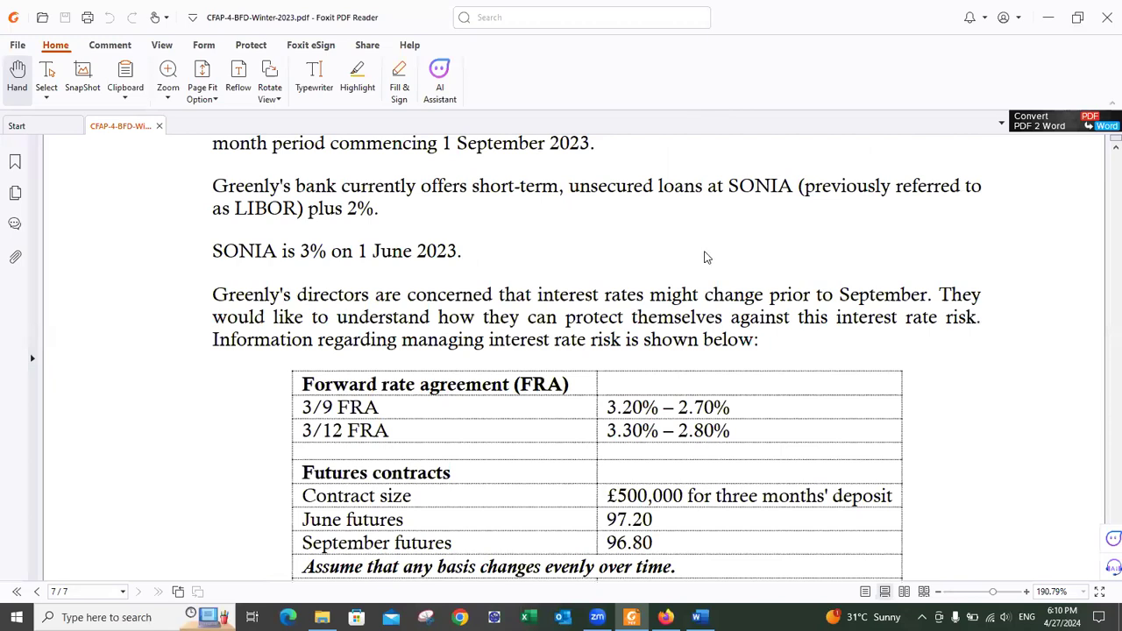
key("alt+Tab")
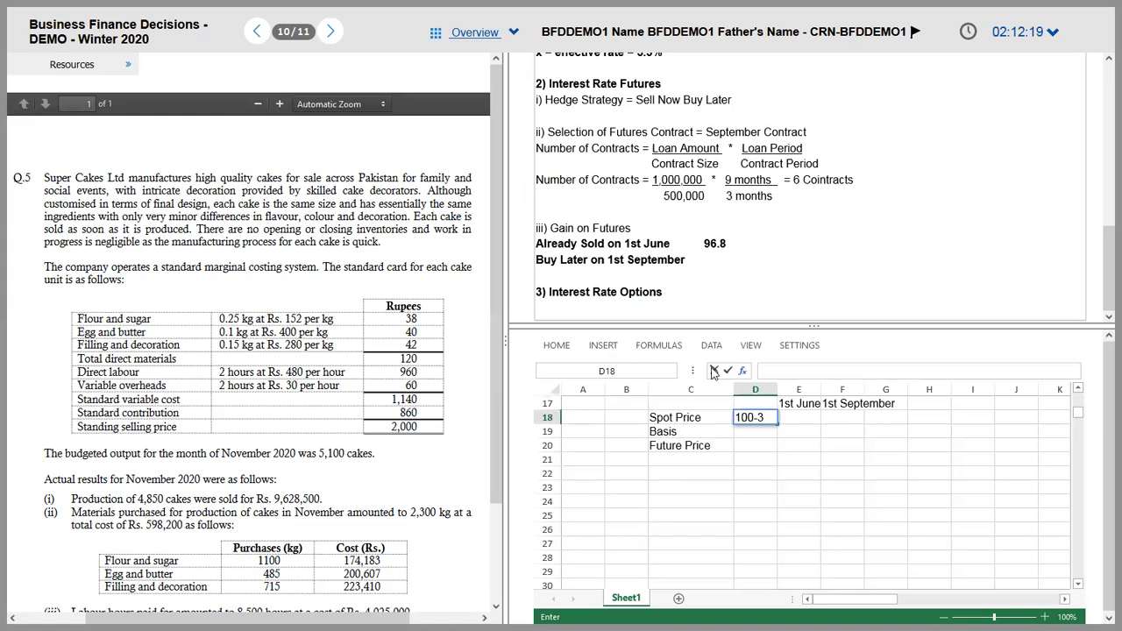
left_click(713, 372)
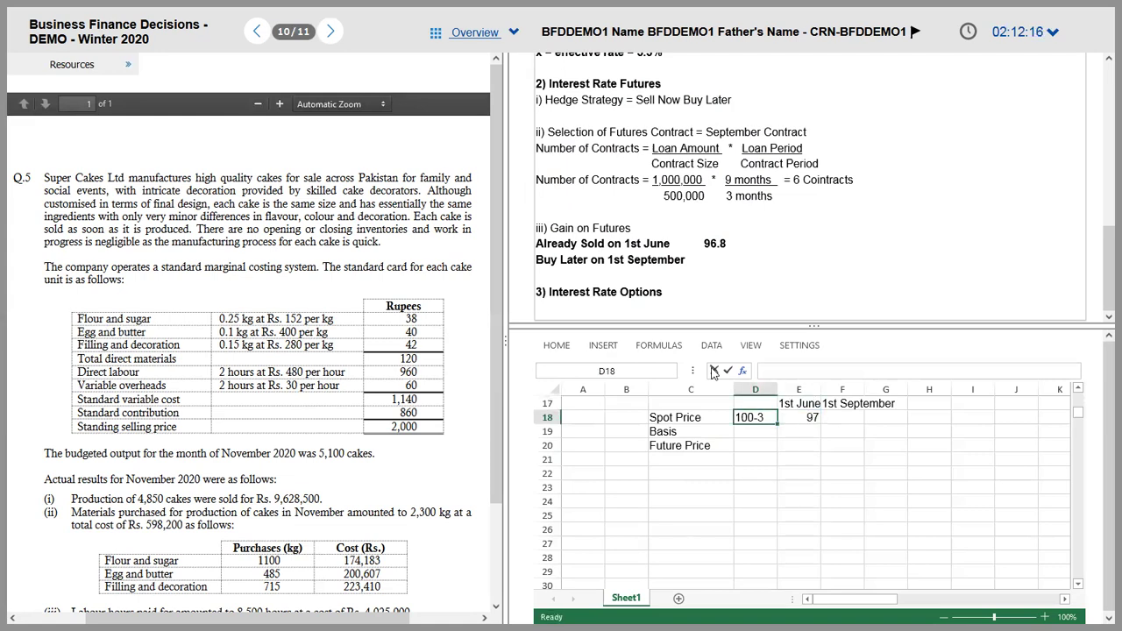
- Put the spot price working in D18 in brackets so it reads "(100-3)"
double_click(768, 417)
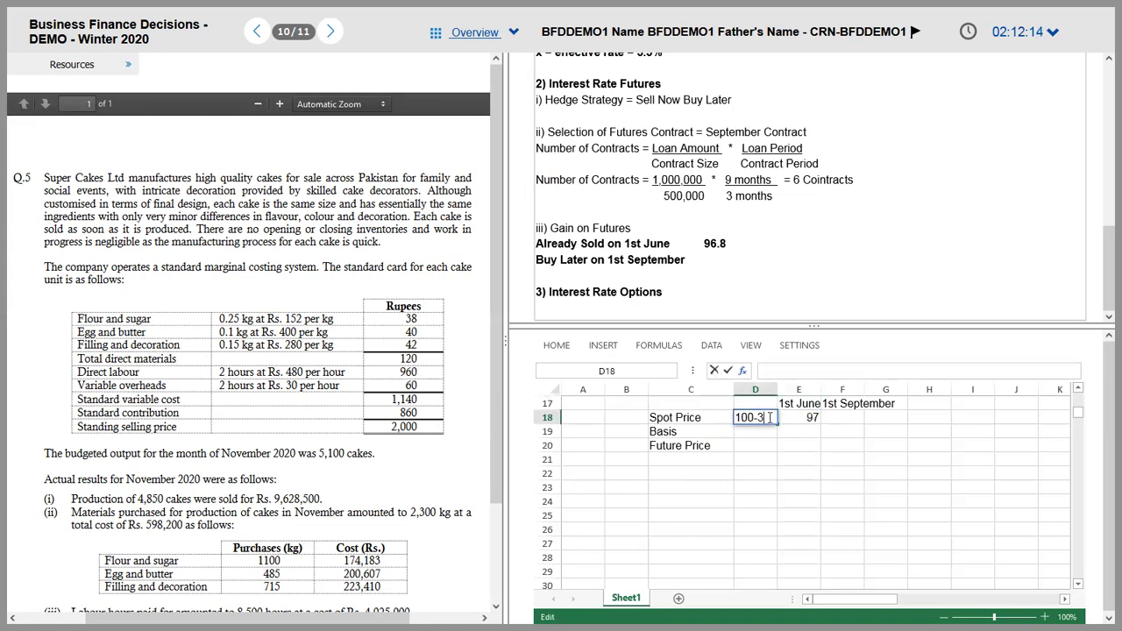
type(")")
key("Tab")
key("Tab")
key("Tab")
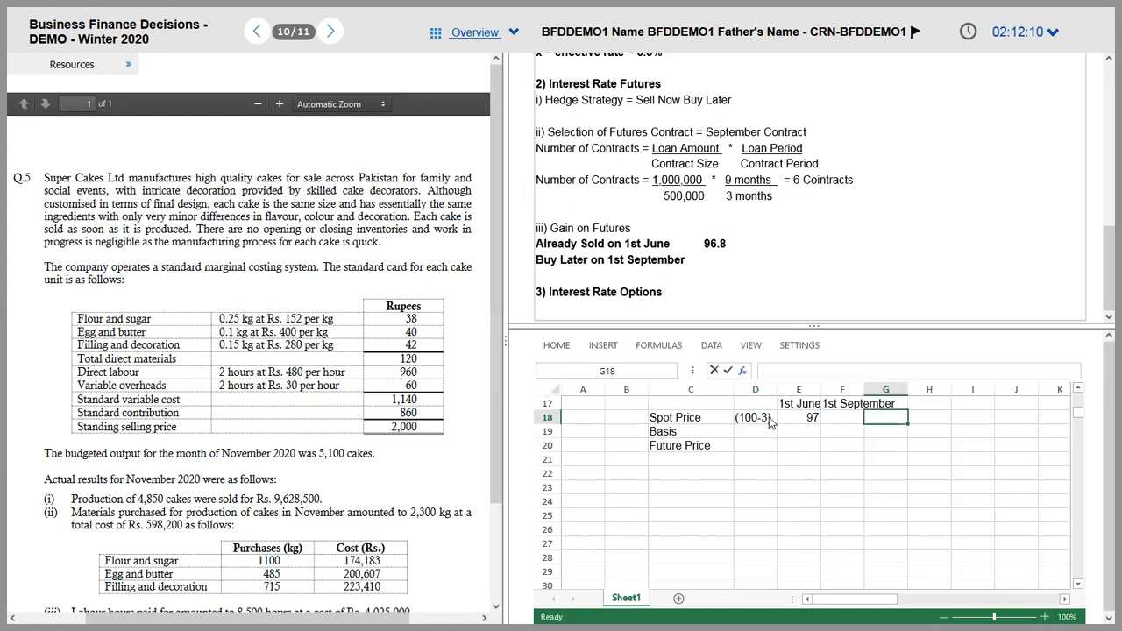
- Enter the scenario heading "If Rate rise to 4%" in cell C17 above the row labels
key("Left")
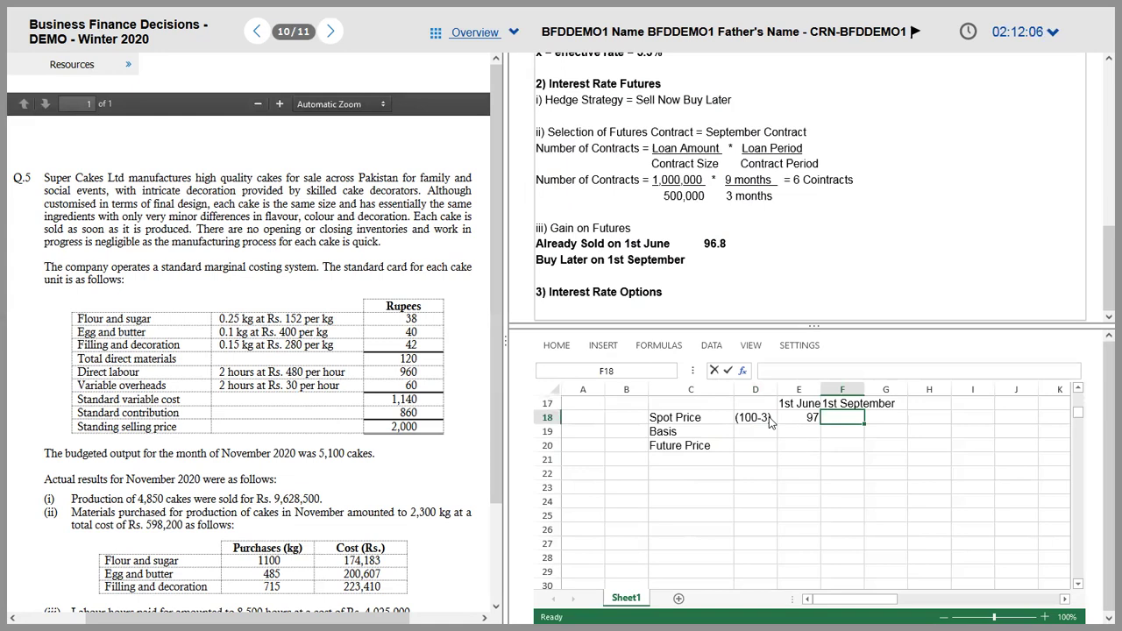
key("Left")
key("Left")
key("Left")
key("Up")
type("If Rate ")
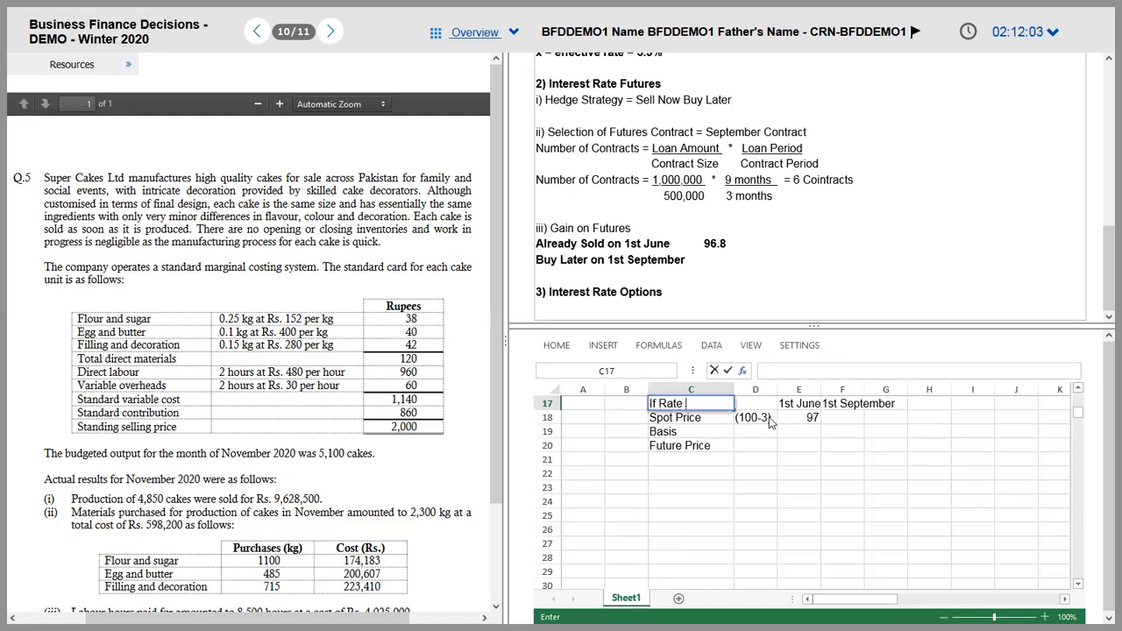
type("rise to 5")
key("Left")
key("Left")
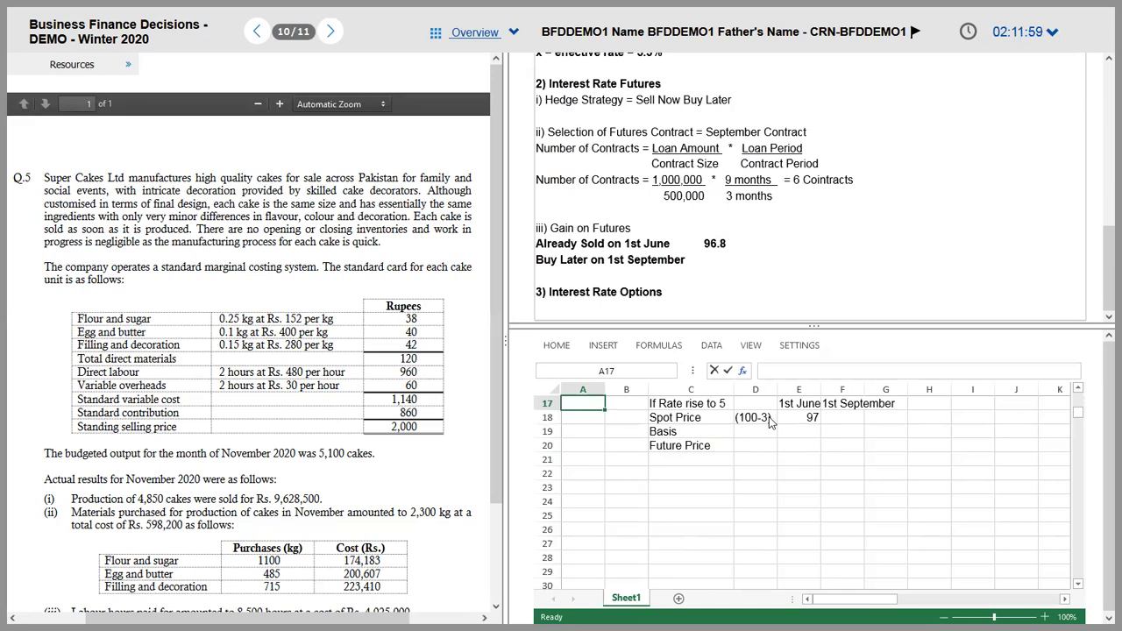
left_click(711, 407)
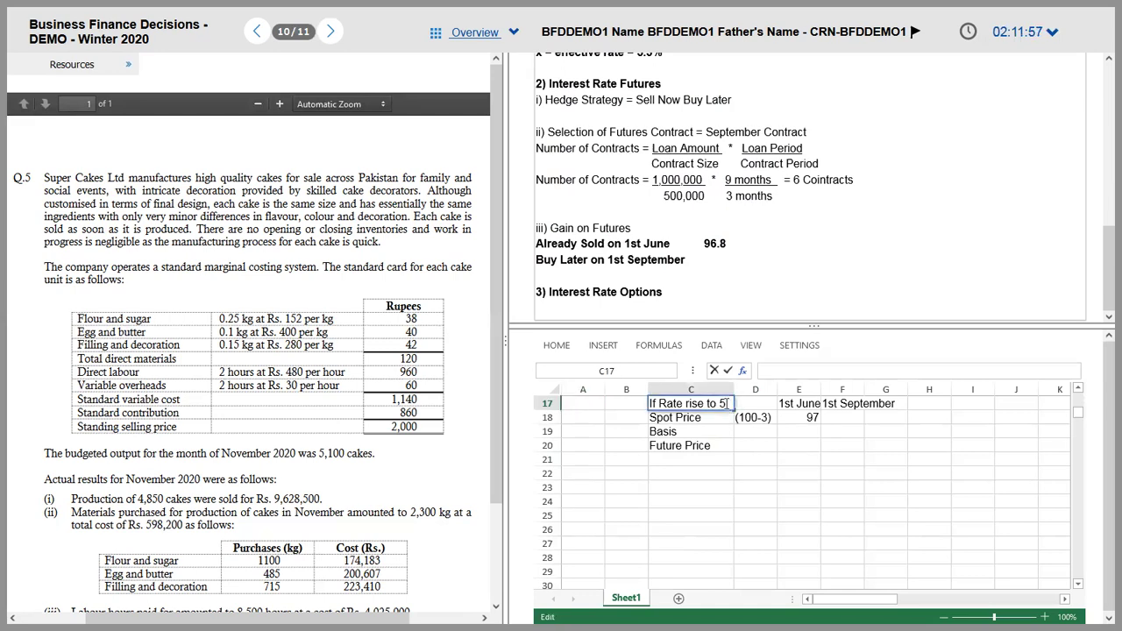
type("4%")
key("ctrl+Return")
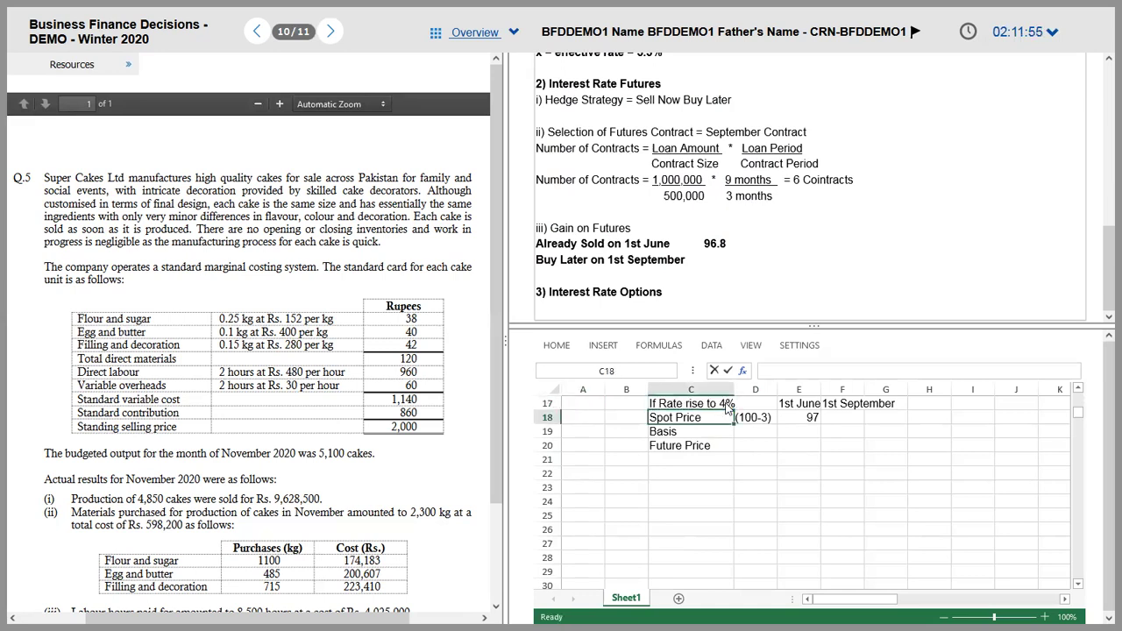
- Format the scenario heading in C17 as bold, underlined and italic
key("ctrl+b")
key("ctrl+u")
key("ctrl+i")
- Enter the 1st September spot price 96 in F18 with its working "(100-4)" in G18
key("Down")
key("Right")
key("Right")
key("Right")
key("Right")
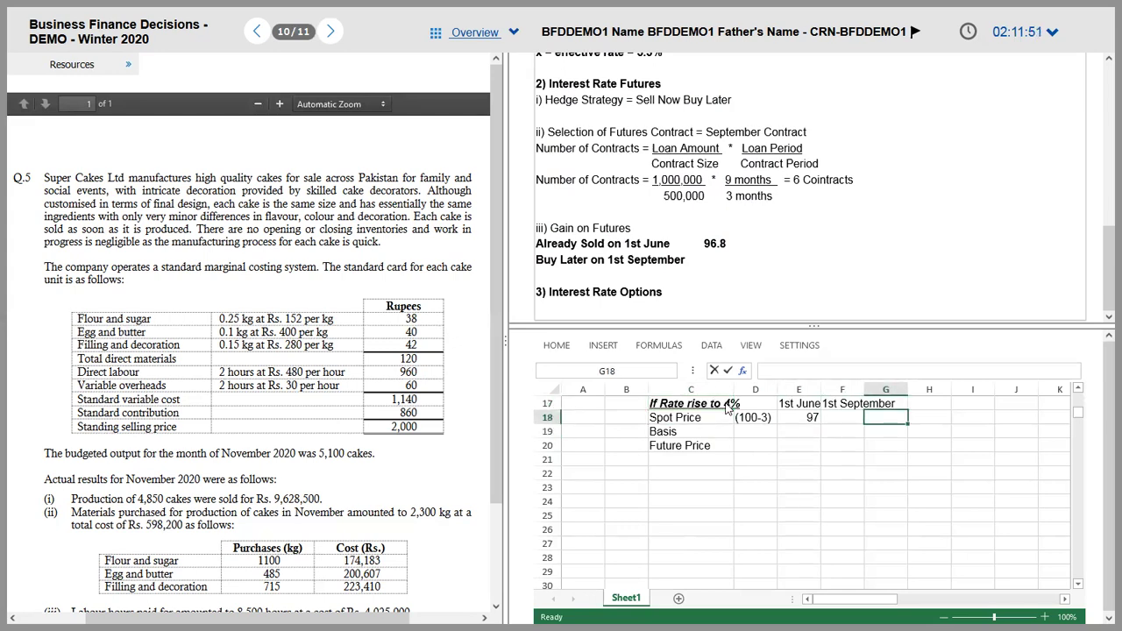
type("(1")
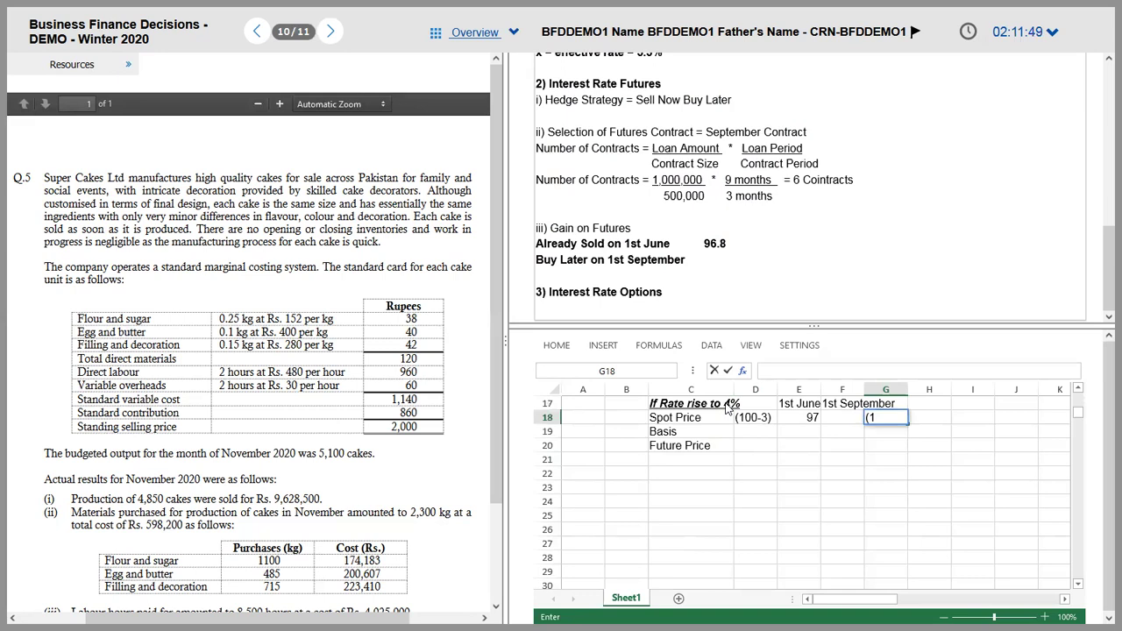
type("00-4)")
key("Left")
type("96")
key("Return")
- Go to the 1st June Future Price cell E20 and look up the September futures price in the question PDF
key("Left")
key("Down")
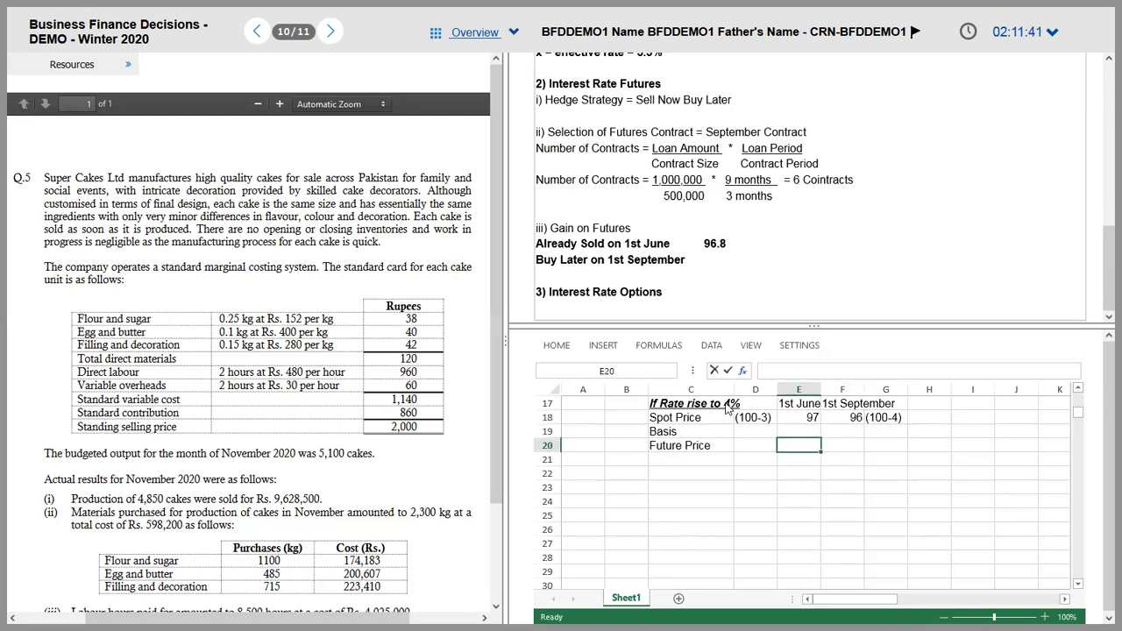
key("alt+Tab")
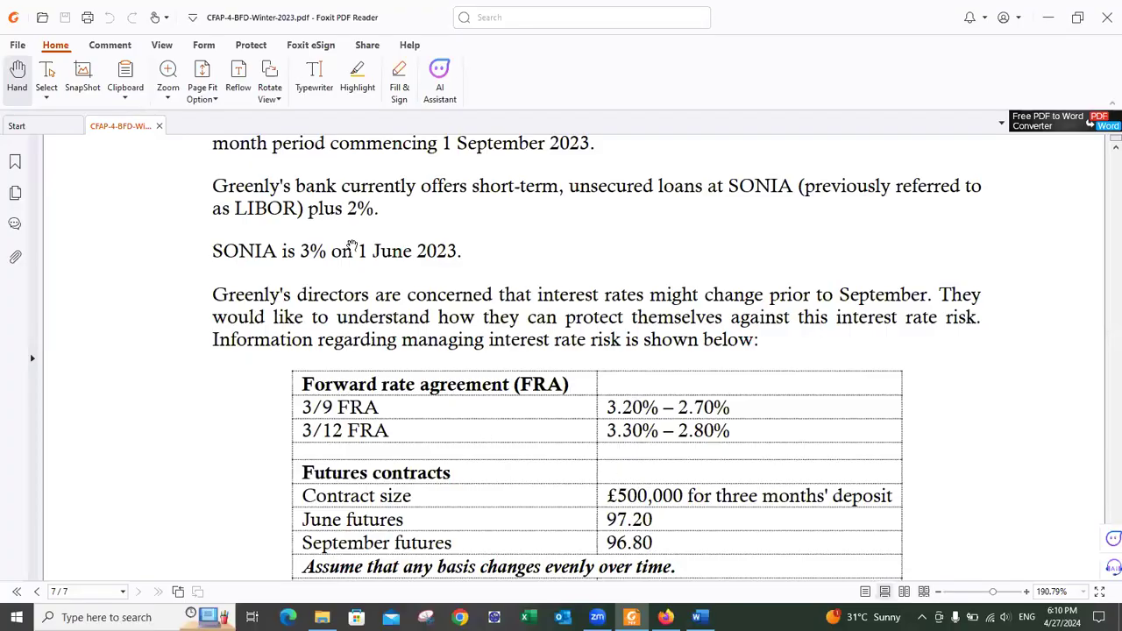
left_click(491, 298)
left_click_drag(624, 566, 618, 543)
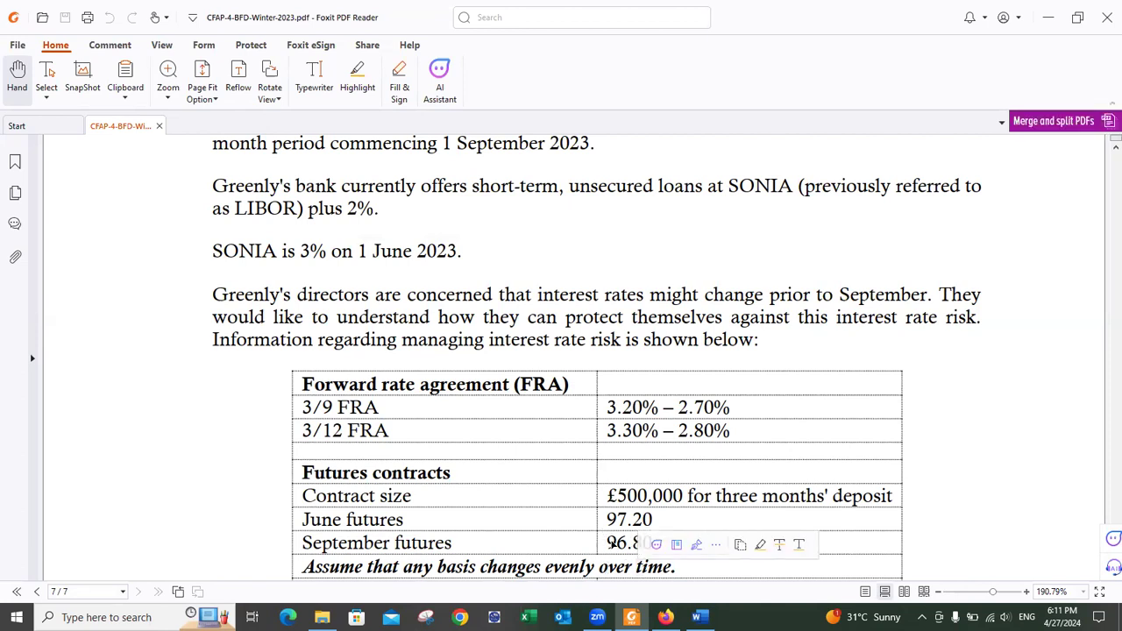
- Switch from the PDF to the exam answer spreadsheet and enter the 1st June future price 96.8 and basis -0.2
left_click(511, 545)
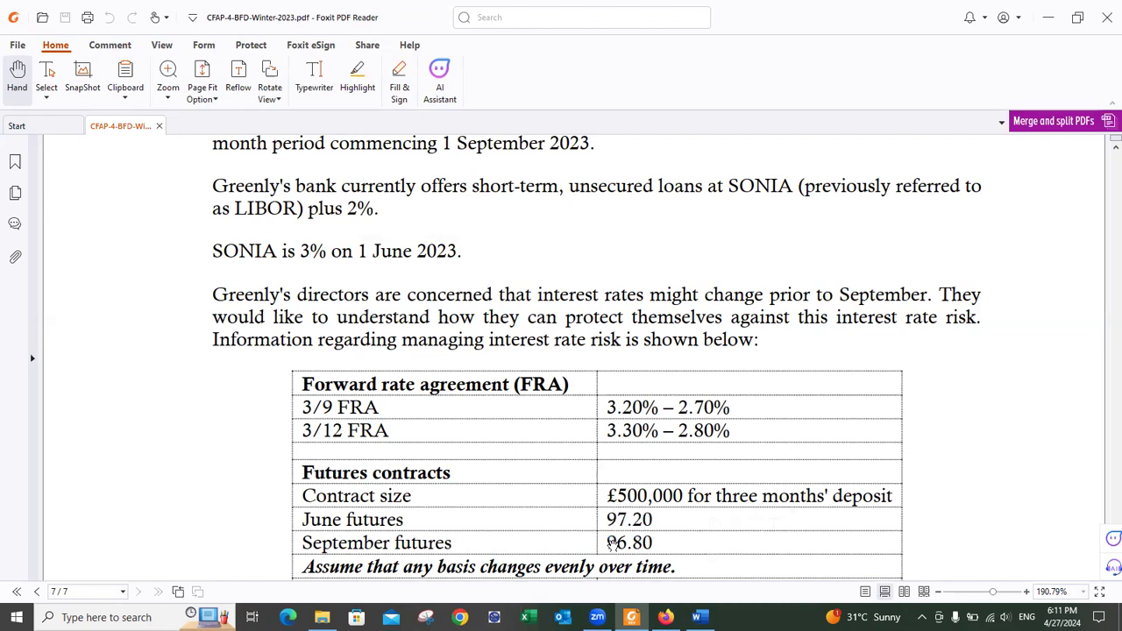
key("alt+Tab")
key("alt+Tab")
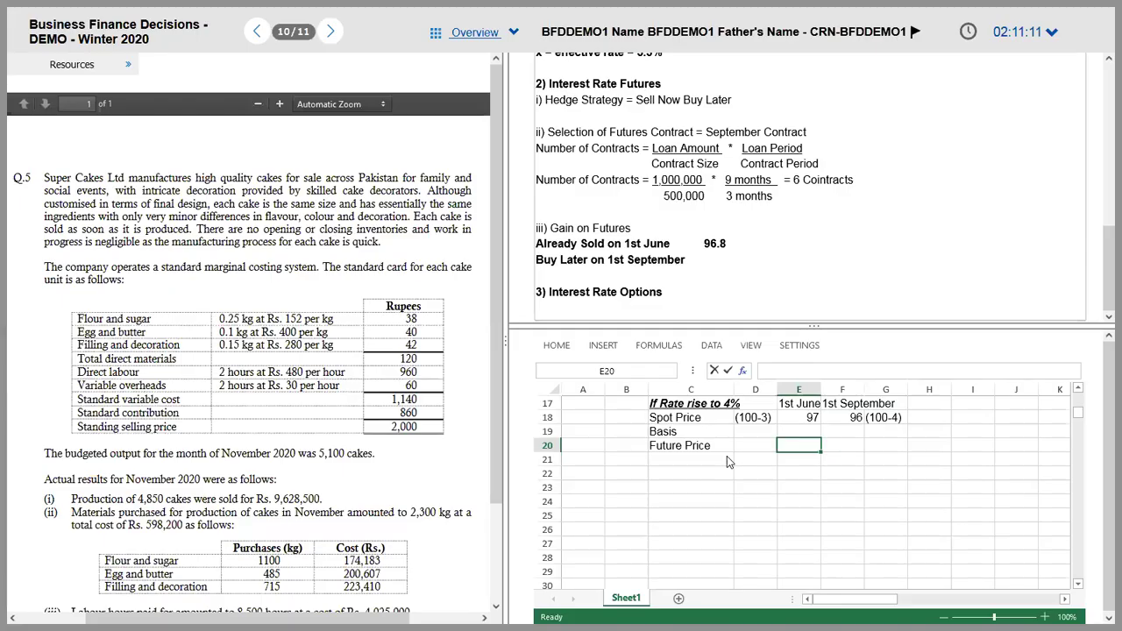
type("96.8")
key("Up")
type("-0.2")
key("Left")
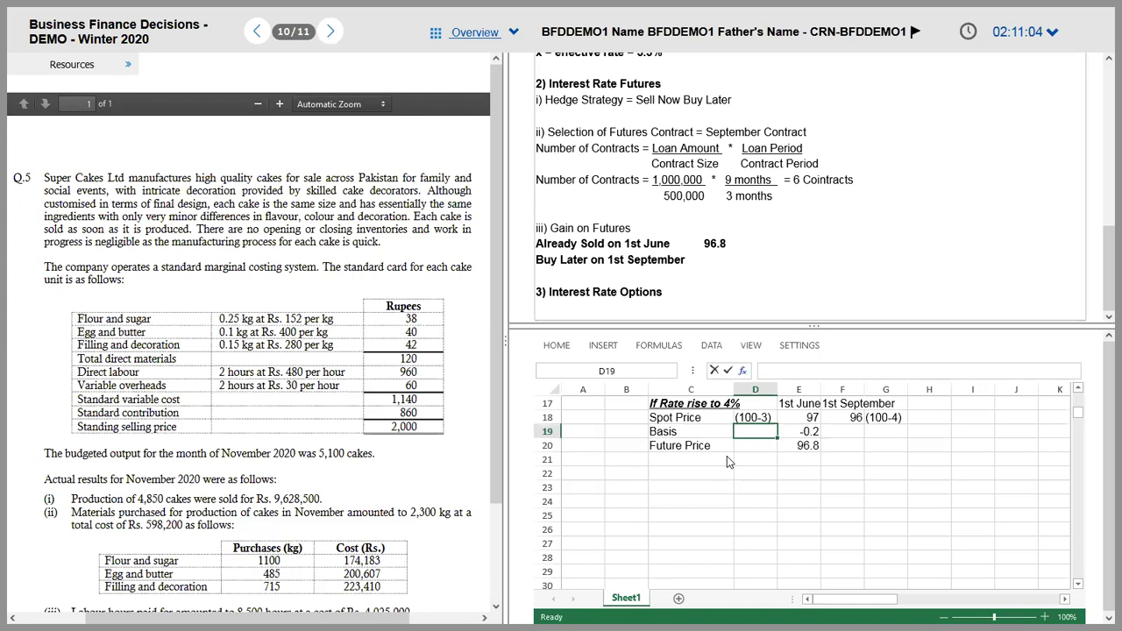
- Add the label "Less:" in front of the Basis row in cell B19
key("Left")
key("Left")
type("Less")
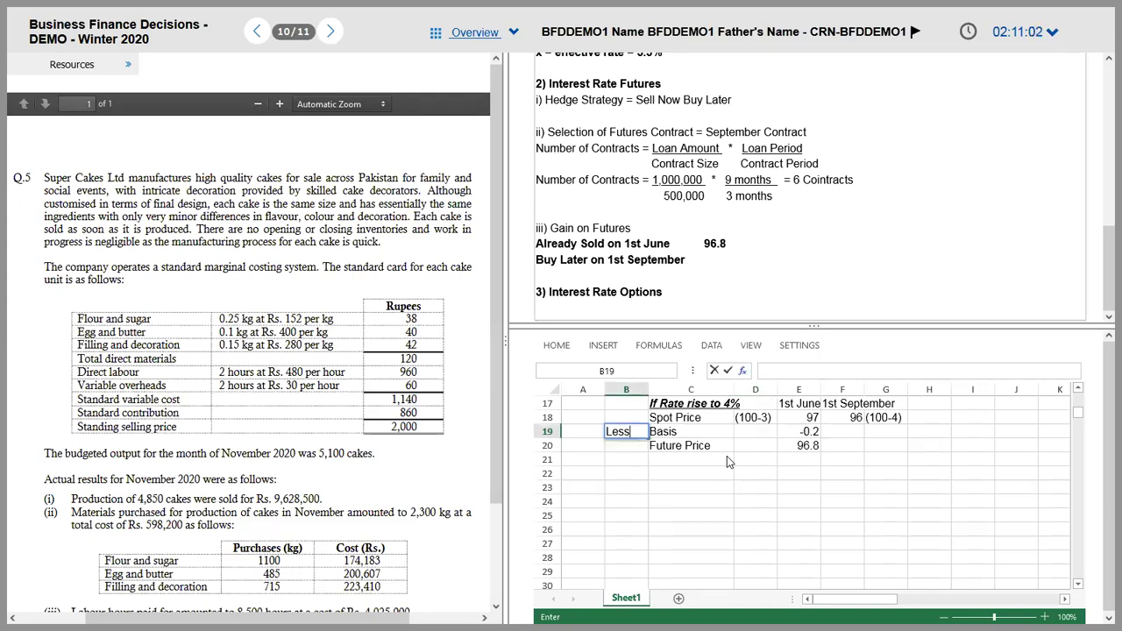
key("Tab")
key("Tab")
- Make the 1st June and 1st September headings in row 17 bold and underlined
key("Page_Down")
key("Left")
key("Left")
key("Up")
key("Up")
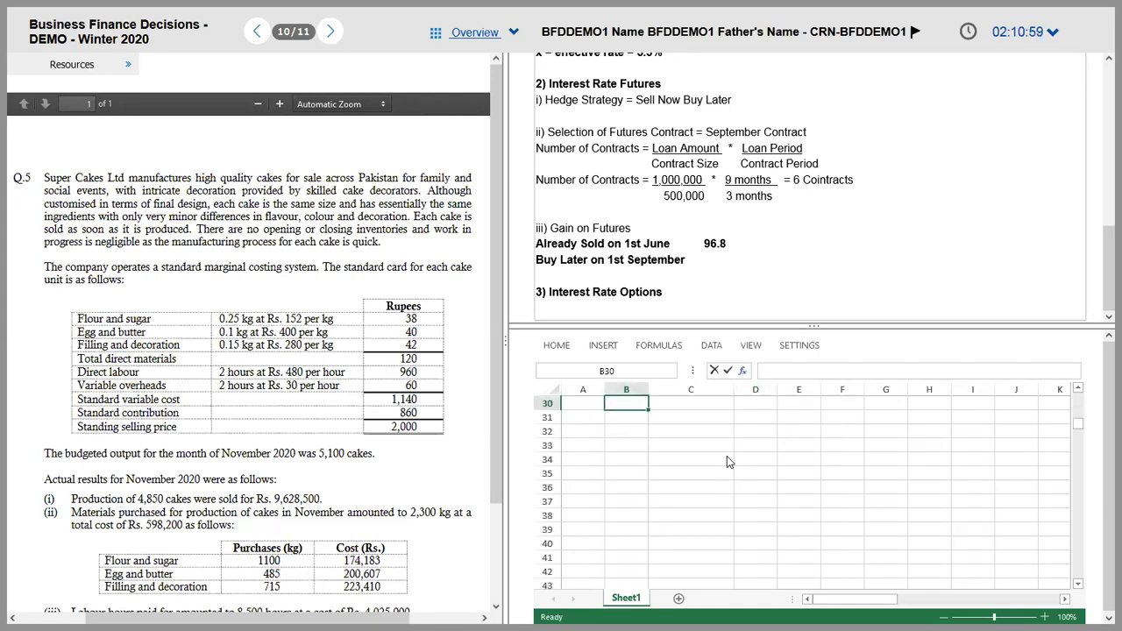
key("Page_Up")
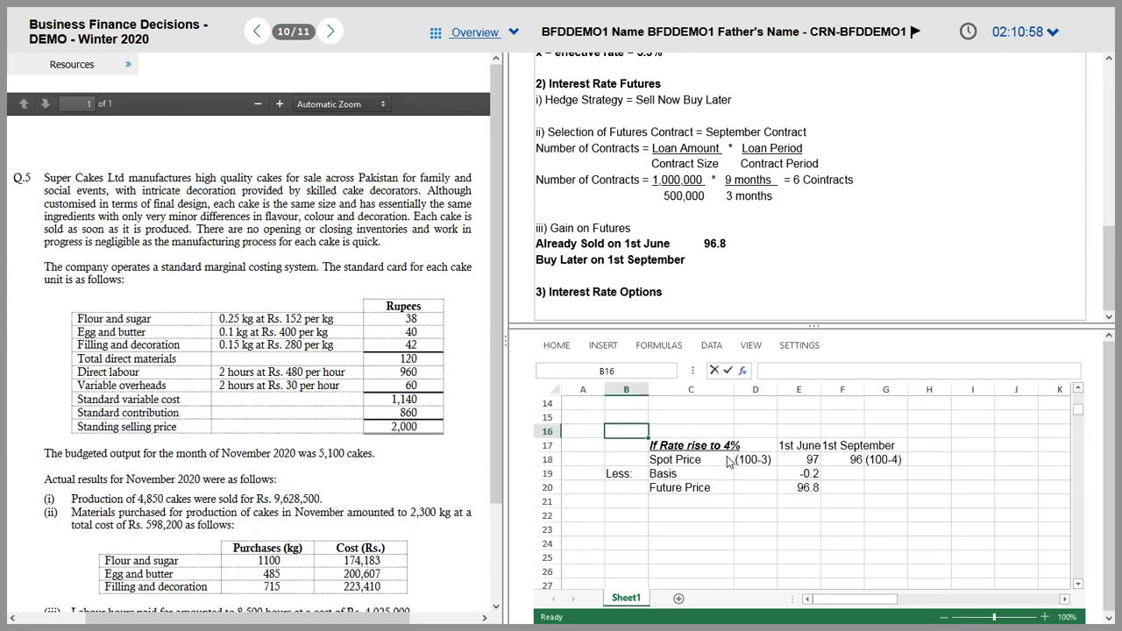
key("Right")
key("Right")
key("Right")
key("Down")
key("shift+Right")
key("ctrl+b")
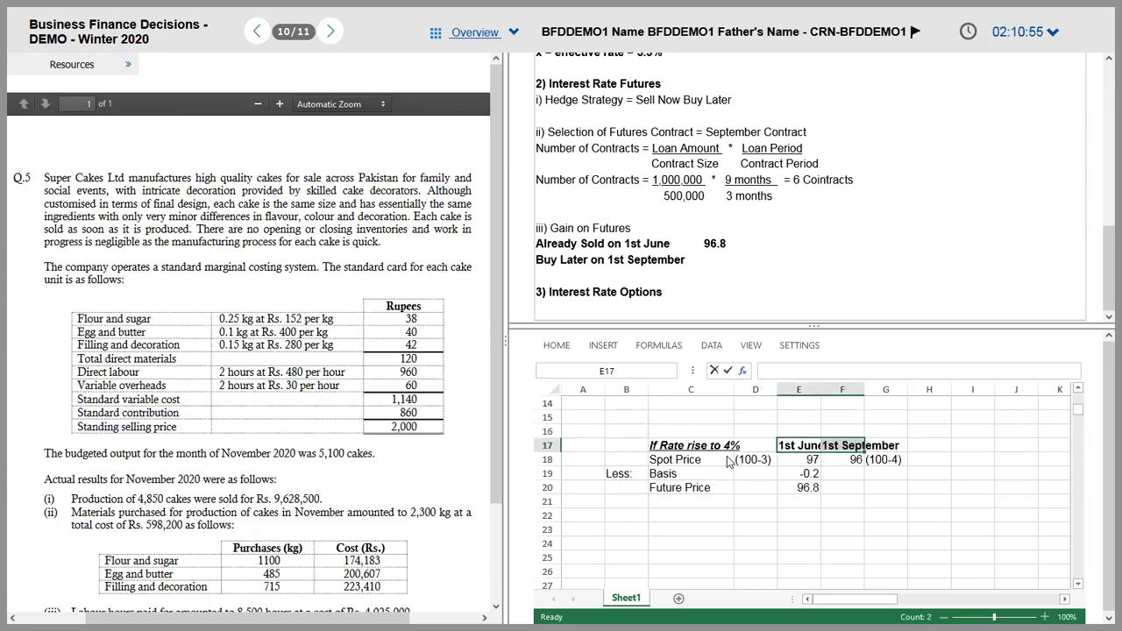
key("Down")
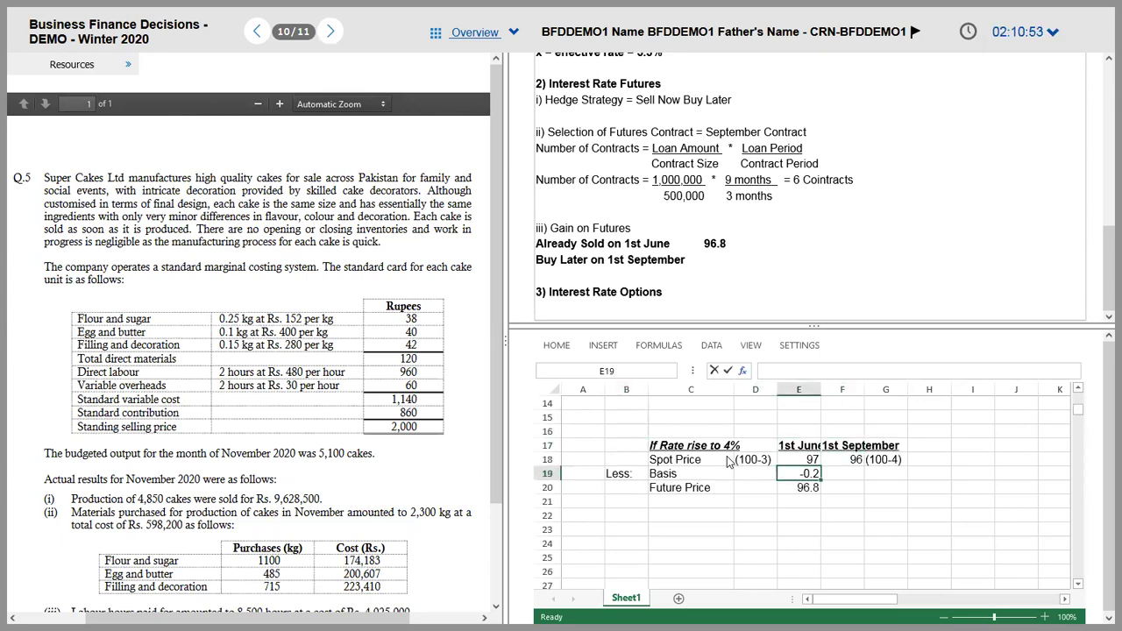
- Left-align the 1st June spot price in cell E18
key("ctrl+l")
key("Down")
key("Down")
key("Up")
key("Up")
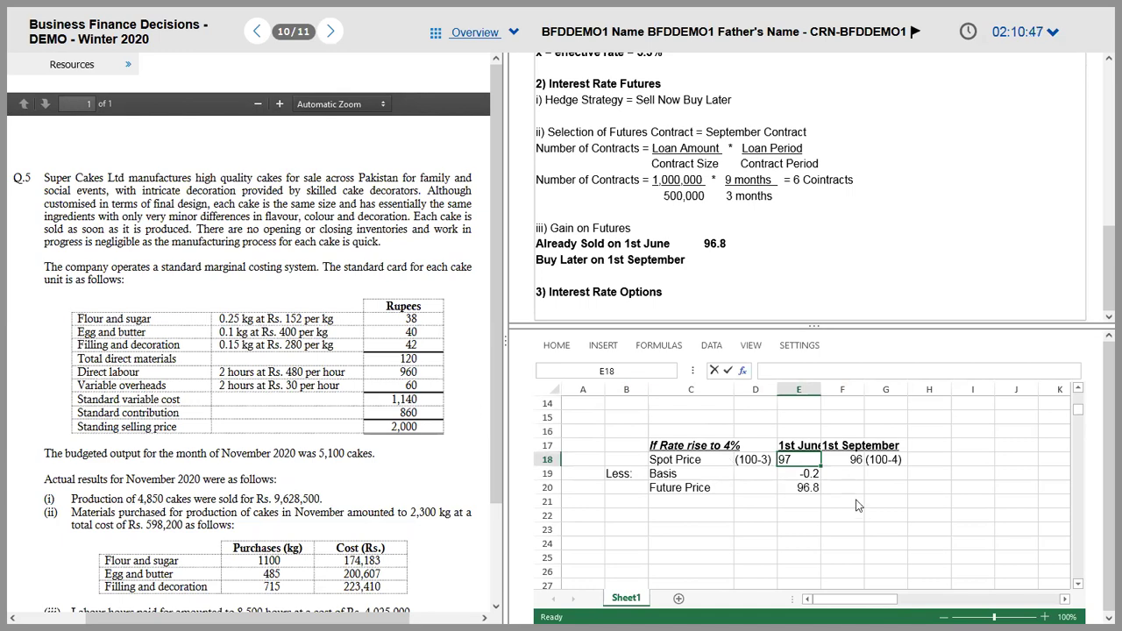
key("Up")
key("shift+Right")
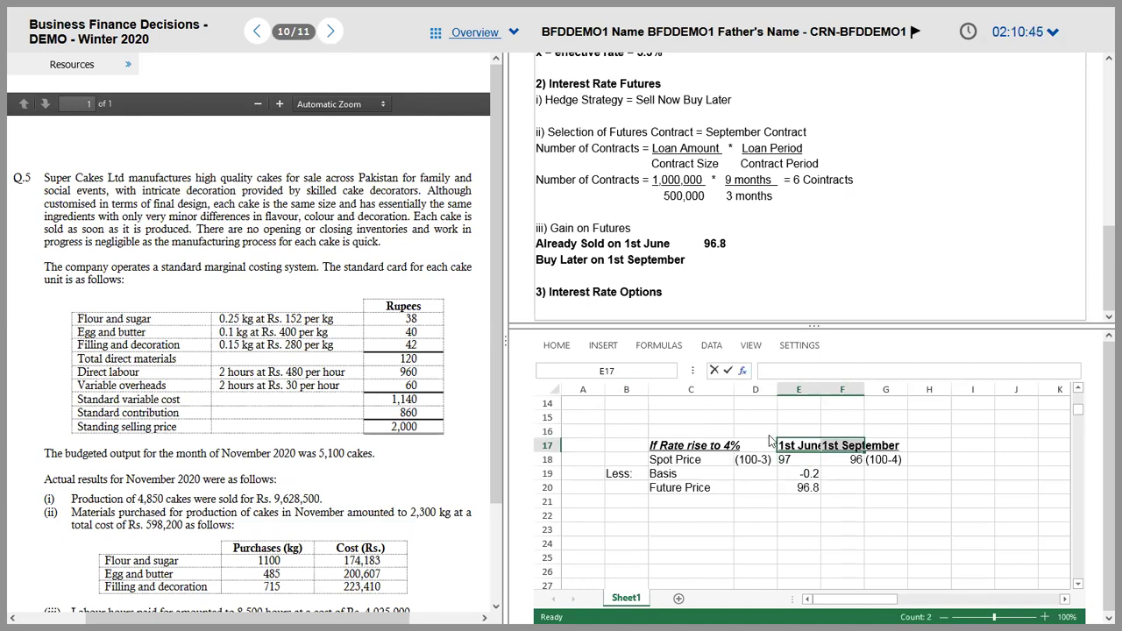
double_click(799, 460)
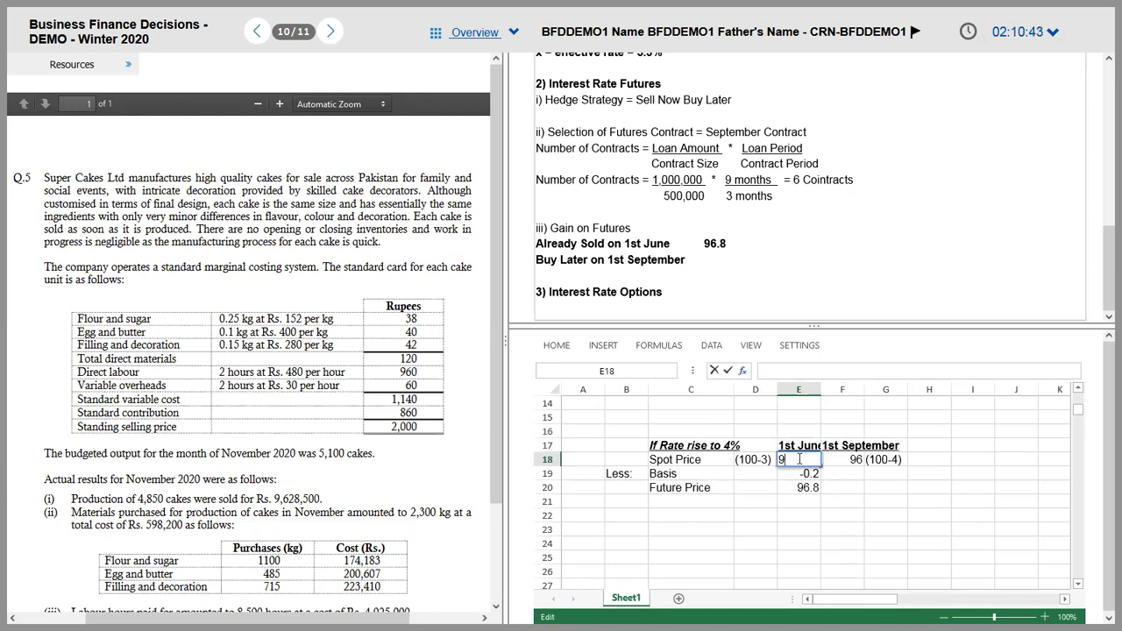
key("Escape")
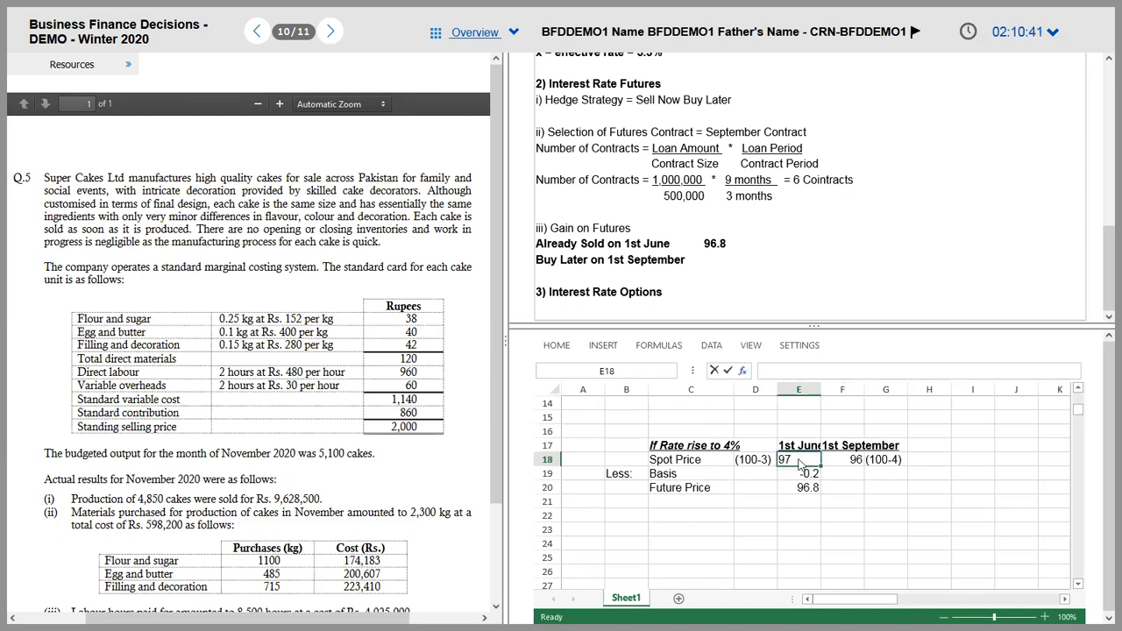
key("Down")
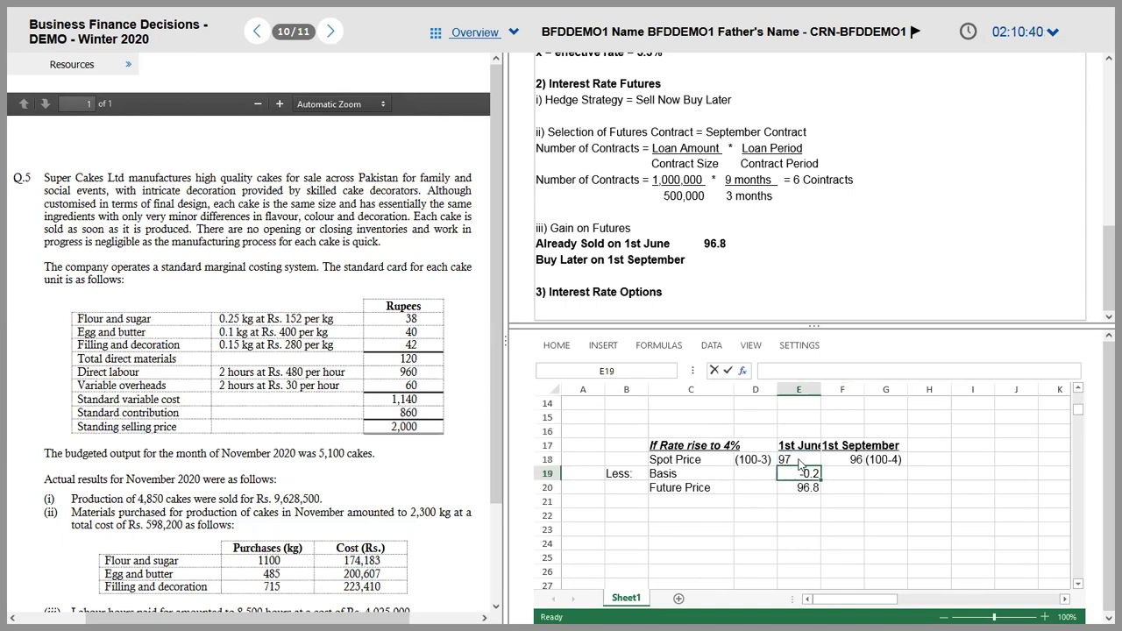
left_click(800, 464)
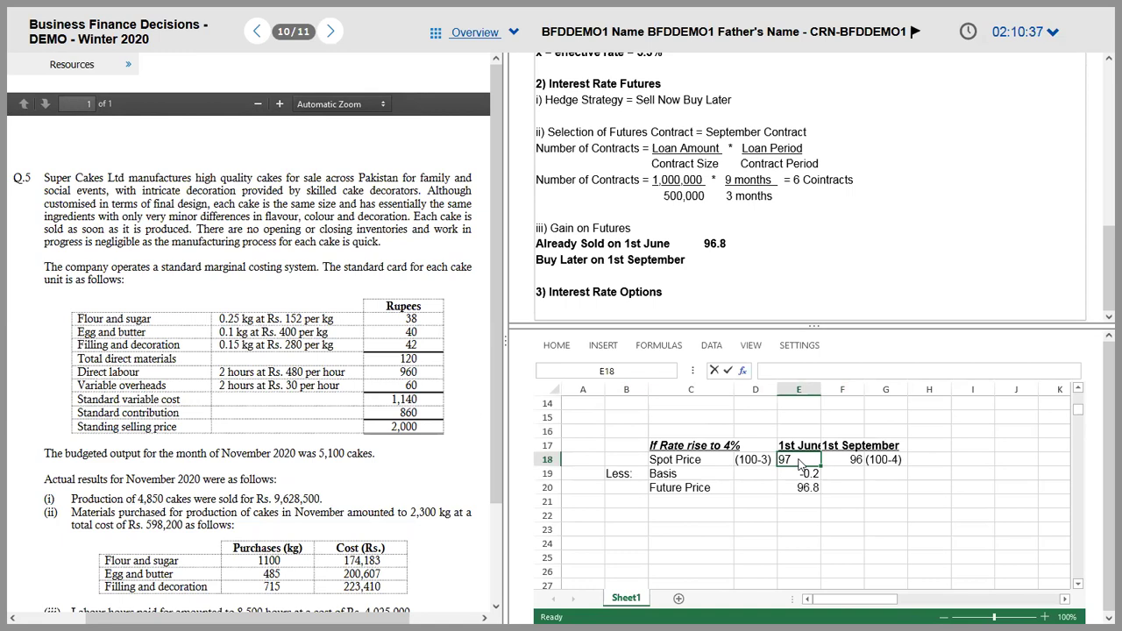
key("shift+Down")
key("shift+Down")
key("Down")
key("Up")
key("Up")
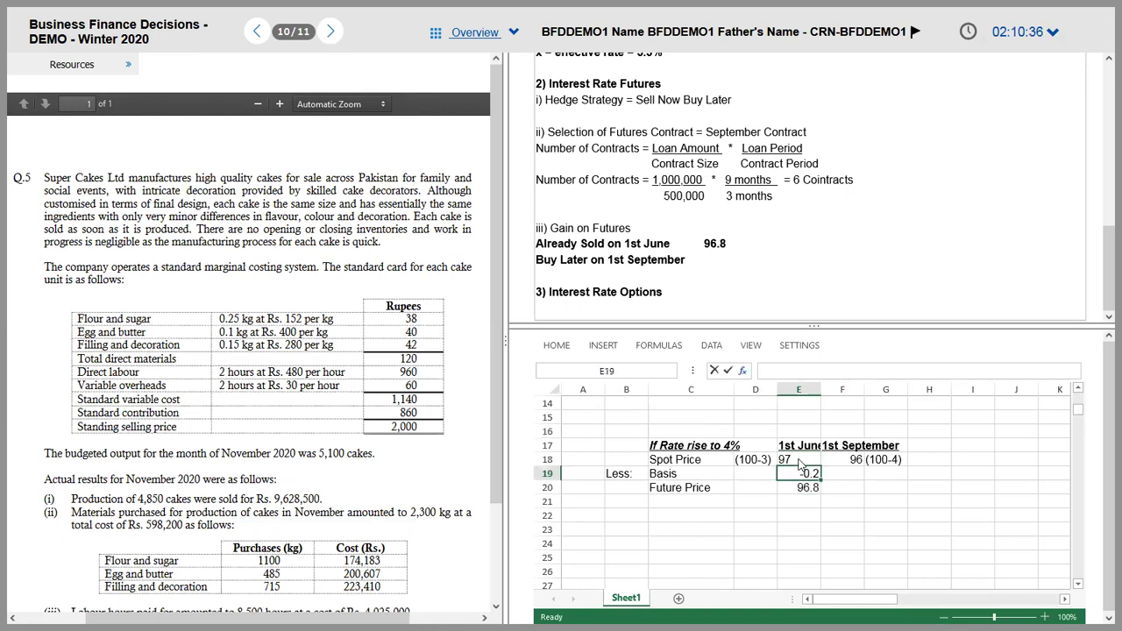
key("Up")
key("Down")
key("Down")
- Insert the line "Basis = 0.2 =" directly under the "iii) Gain on Futures" heading in the written answer
left_click(639, 229)
key("Right")
key("shift+Down")
key("shift+Down")
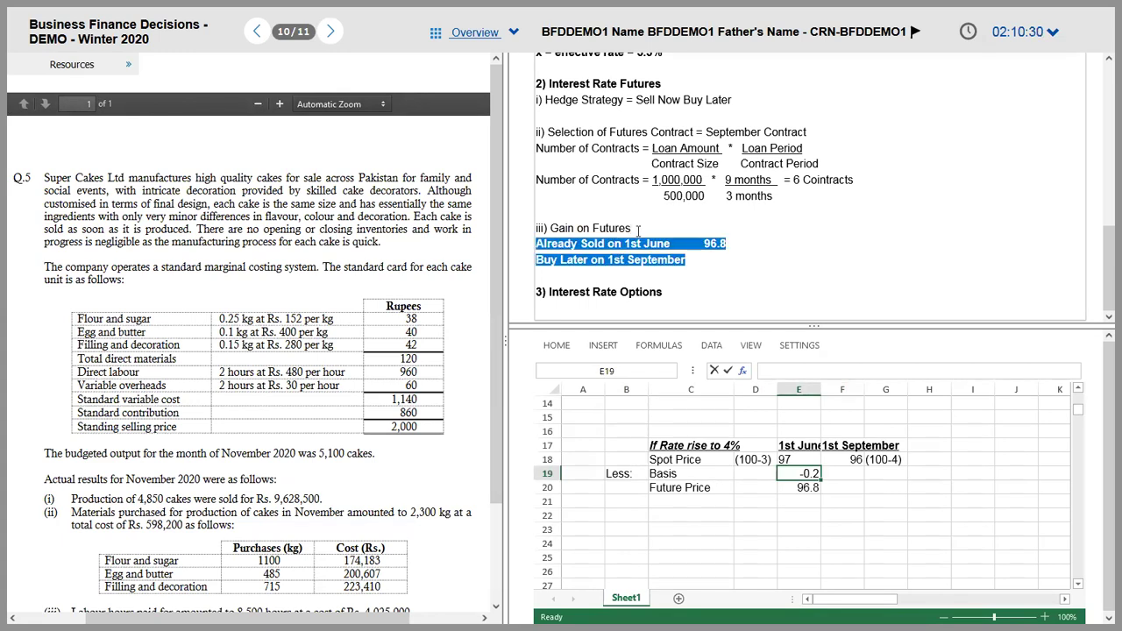
key("Up")
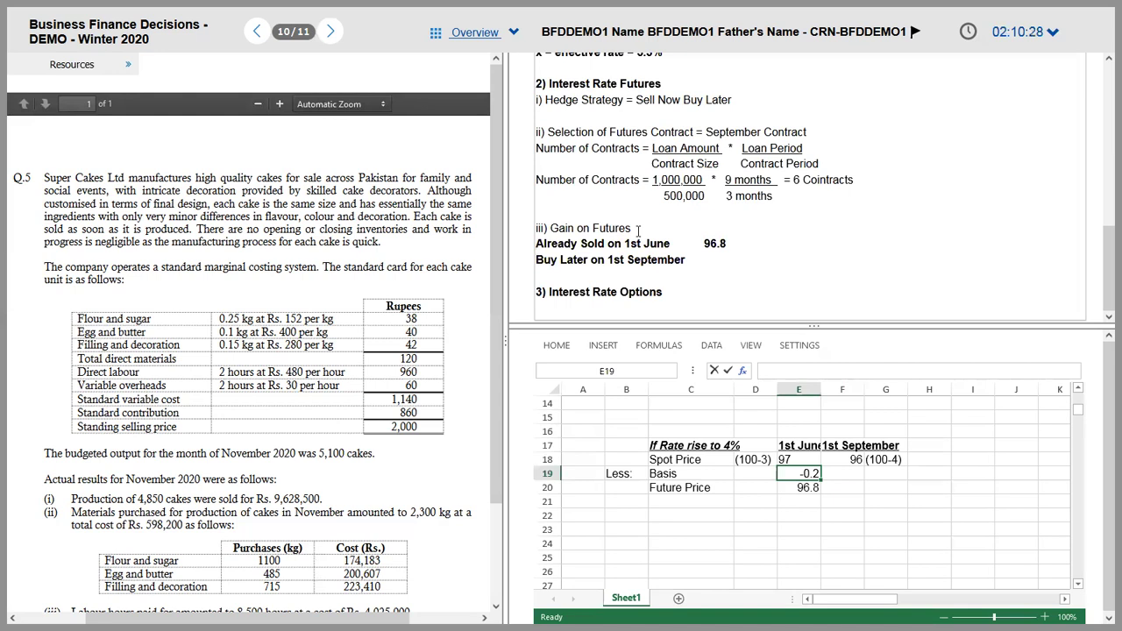
key("Return")
type("Basis")
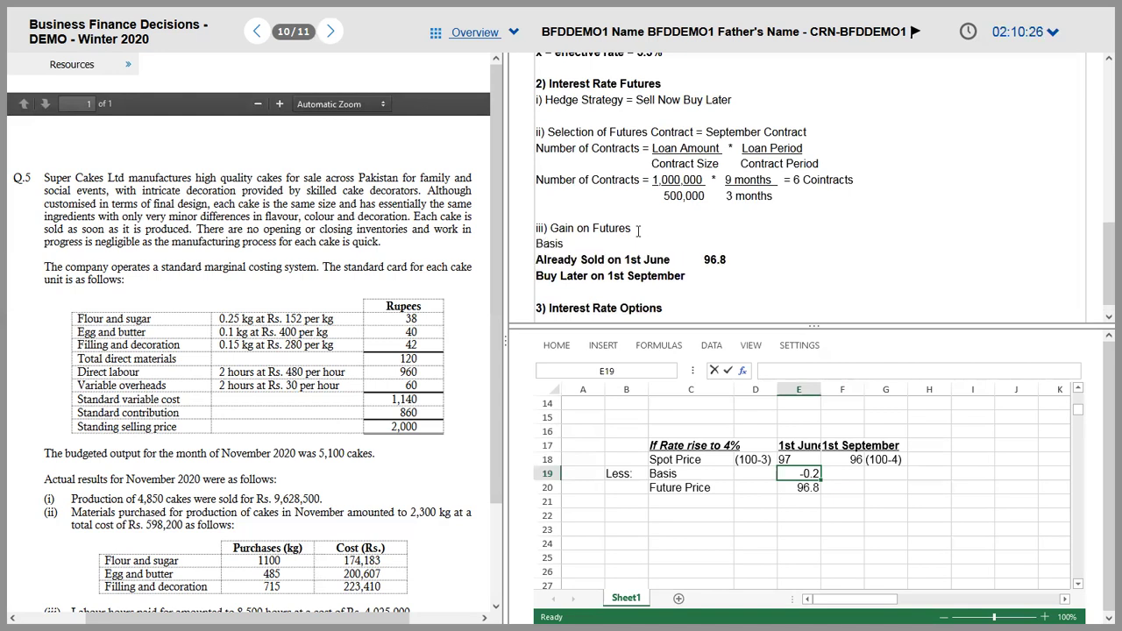
type(" = 0.2 =")
- Highlight "September Contract" in the answer and enter the timeline dates 1st June in D15 and 30 September in F15
left_click_drag(705, 132, 804, 129)
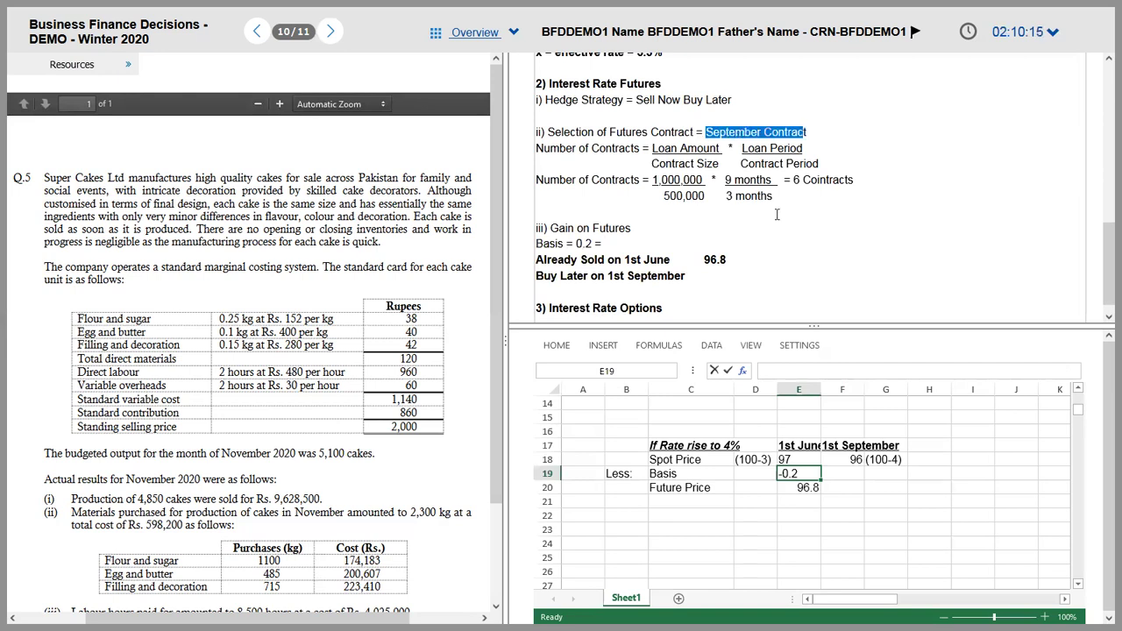
left_click(752, 416)
type("1")
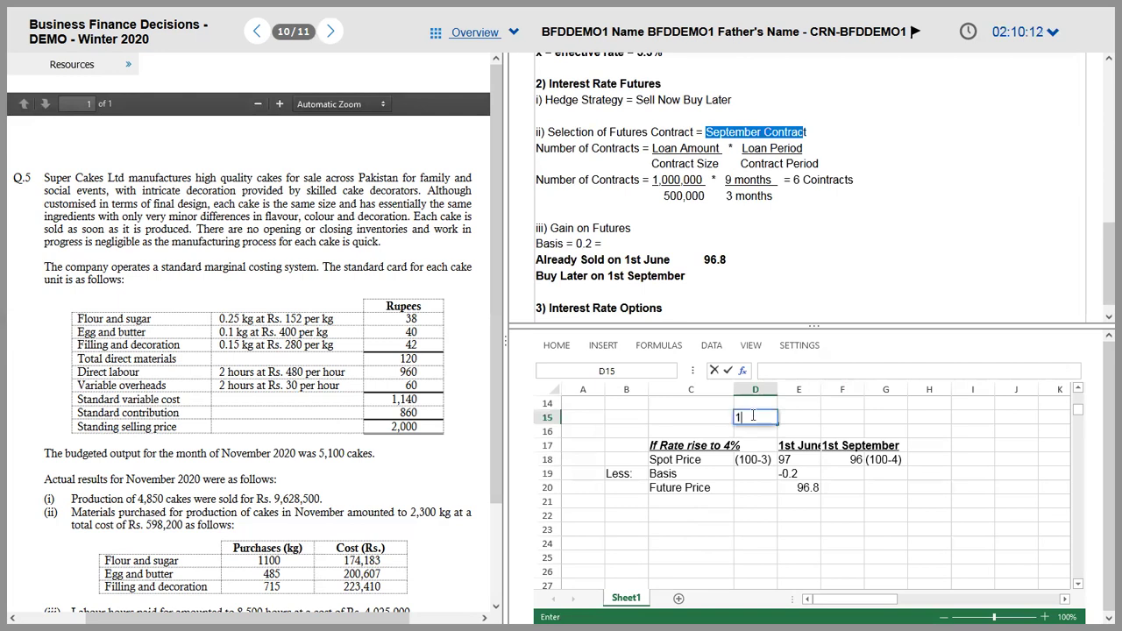
type("st June")
key("Tab")
key("Tab")
type("30")
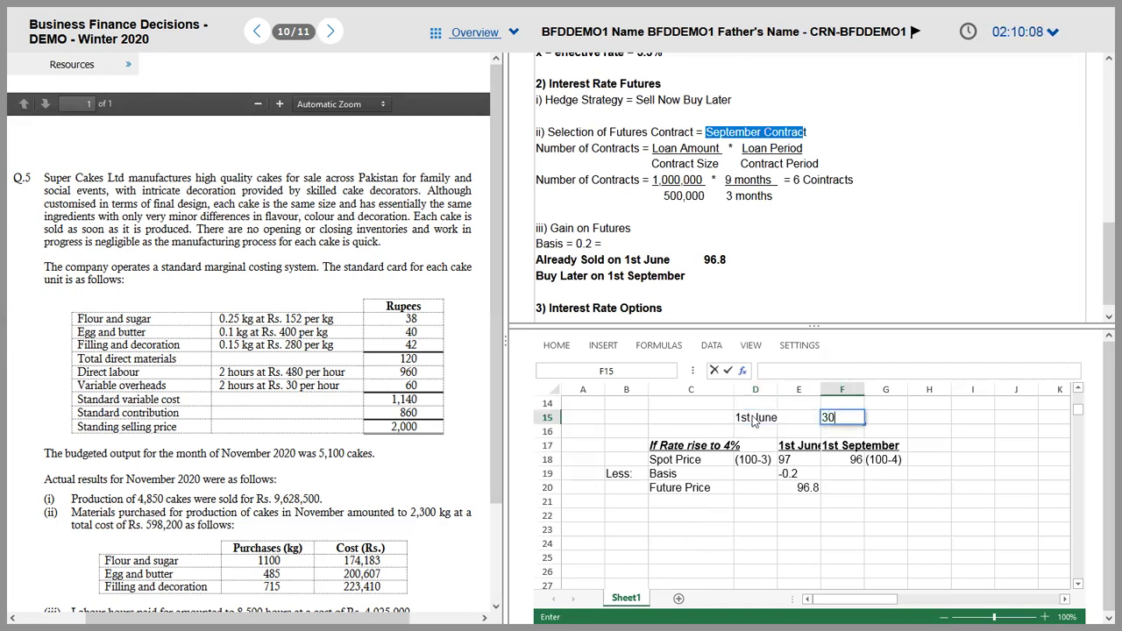
type(" September")
key("ctrl+Return")
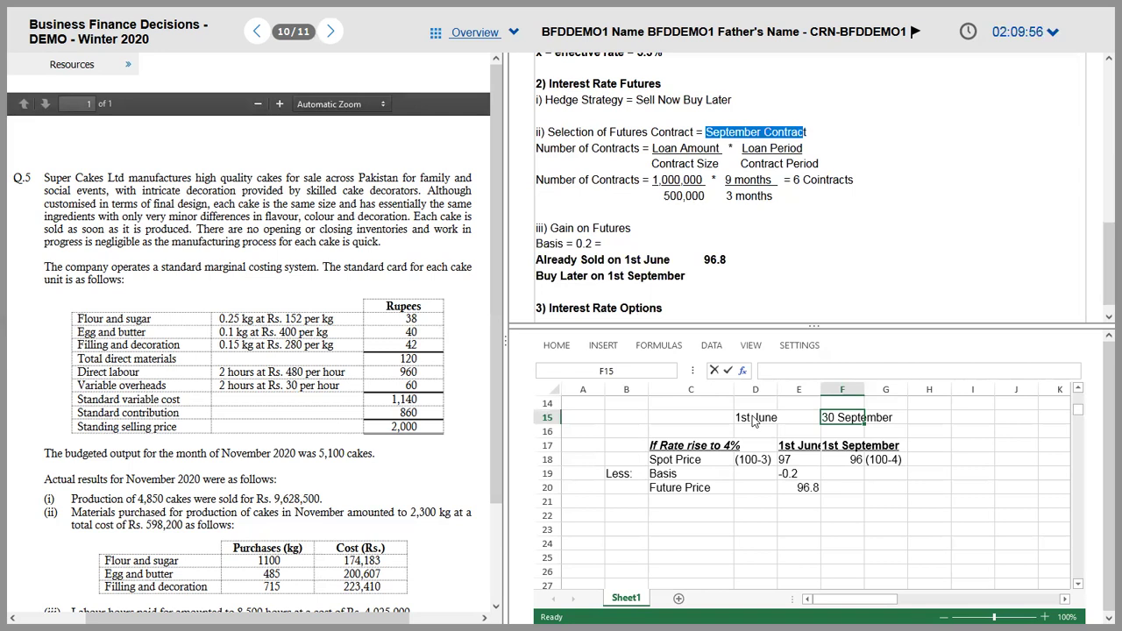
- Switch to the question PDF and check the June and September futures rows in the futures contracts table
key("alt+Tab")
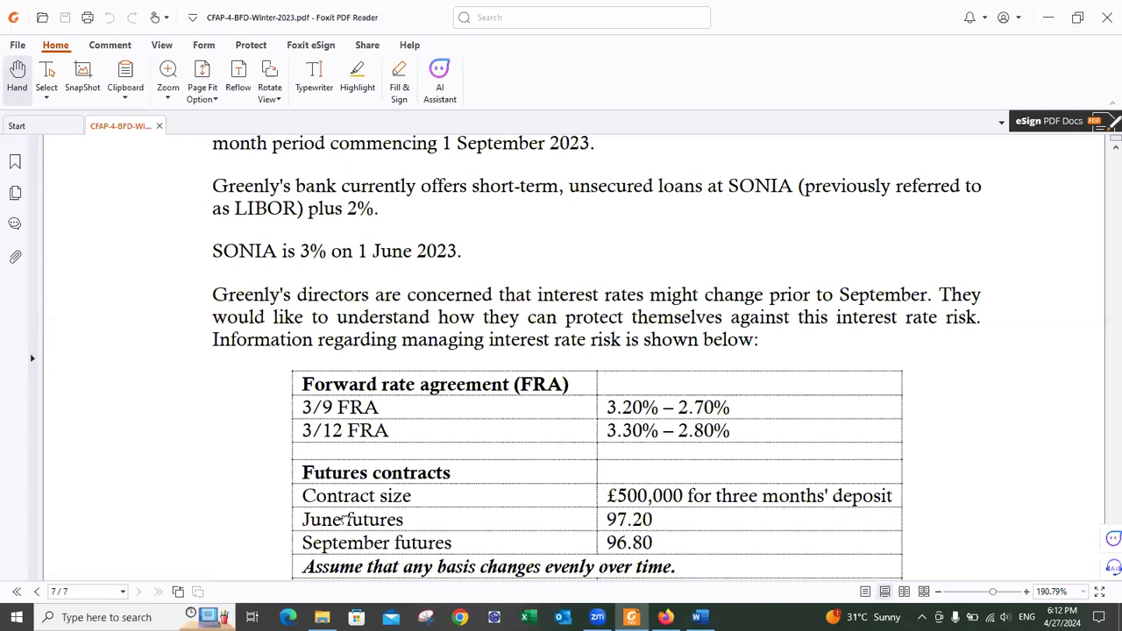
double_click(316, 520)
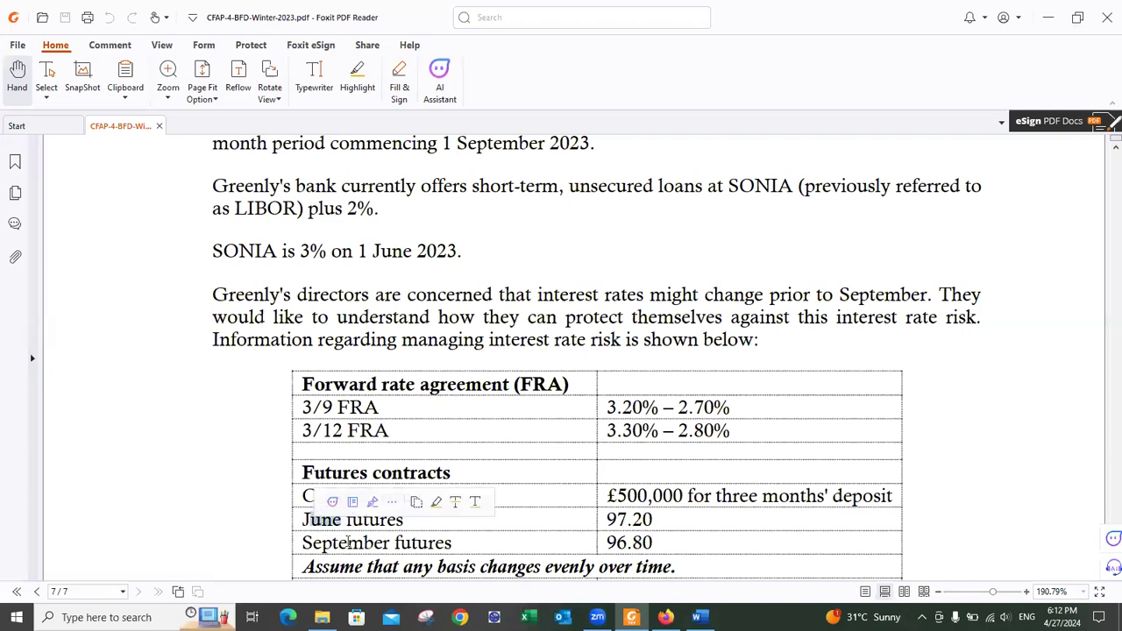
double_click(308, 545)
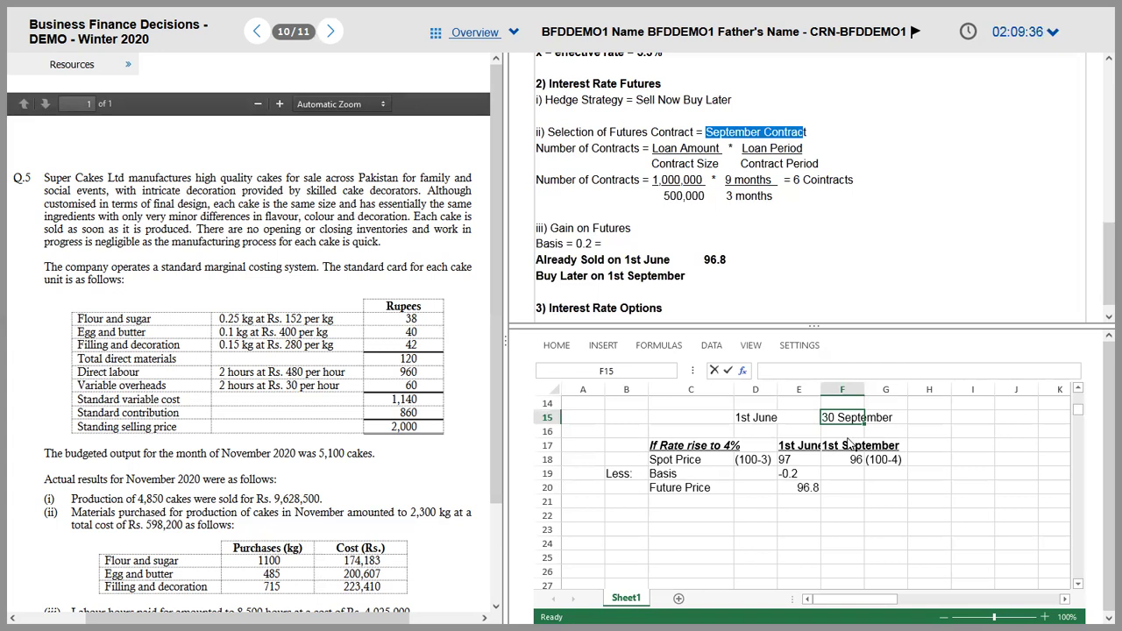
- Move the 30 September date from F15 to E15 in the exam spreadsheet, next to 1st June
key("Left")
key("Left")
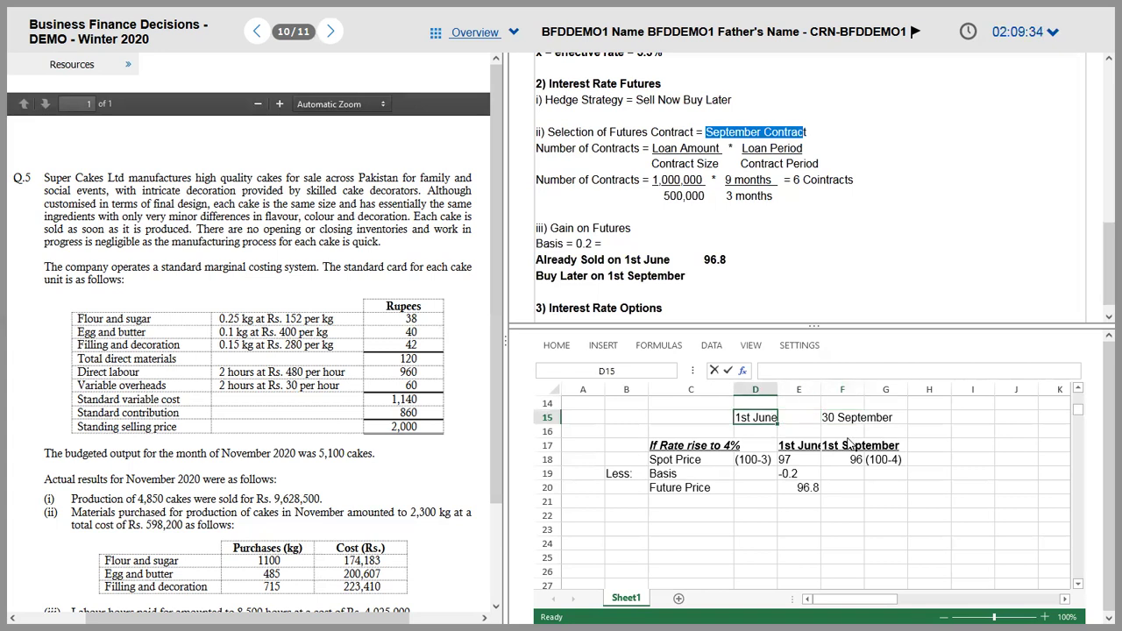
key("Right")
key("Right")
key("ctrl+x")
key("Left")
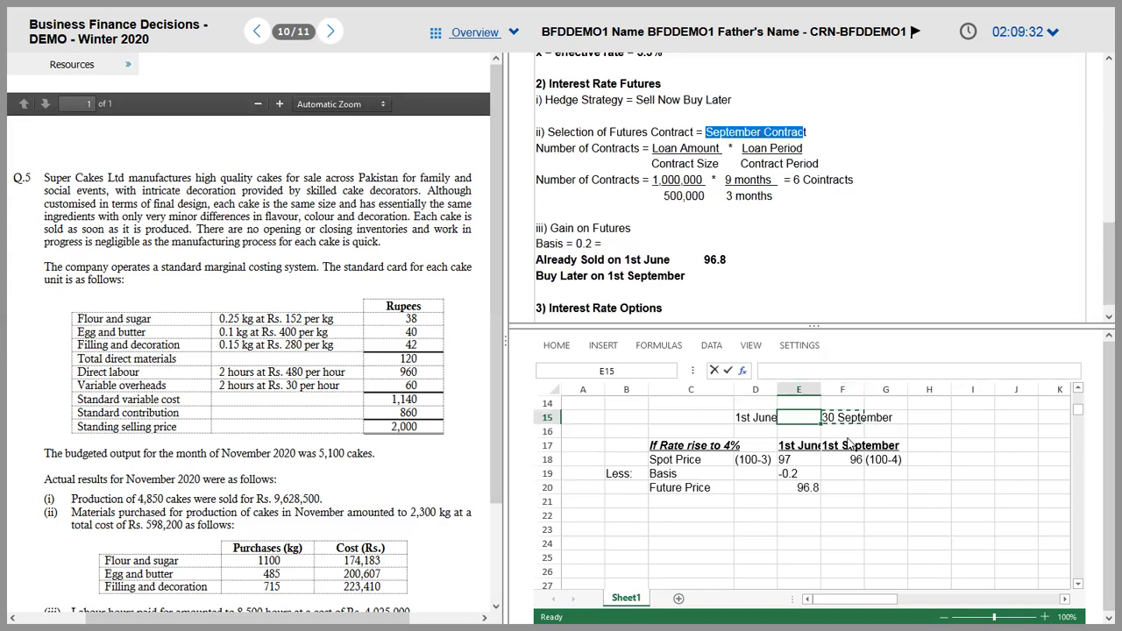
key("ctrl+v")
- Enter "4 Months" in bold in cell E14 above the 30 September date
key("Up")
type("4 ")
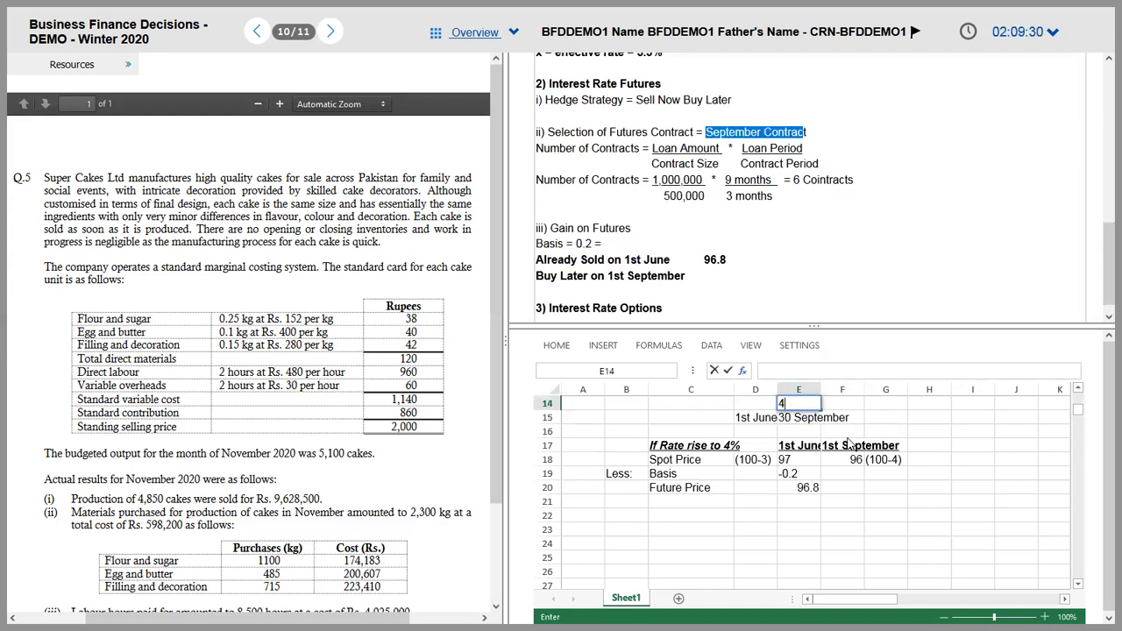
type("Months")
key("ctrl+Return")
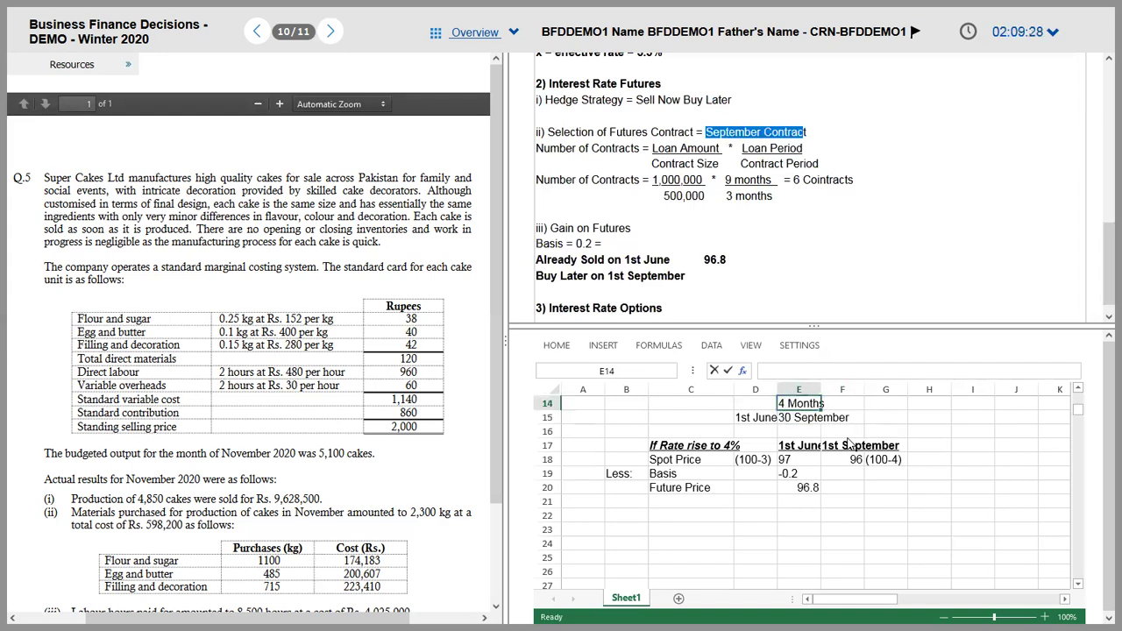
key("ctrl+b")
key("Down")
key("Down")
key("Down")
key("Down")
key("Up")
key("Up")
key("Up")
key("Up")
key("Left")
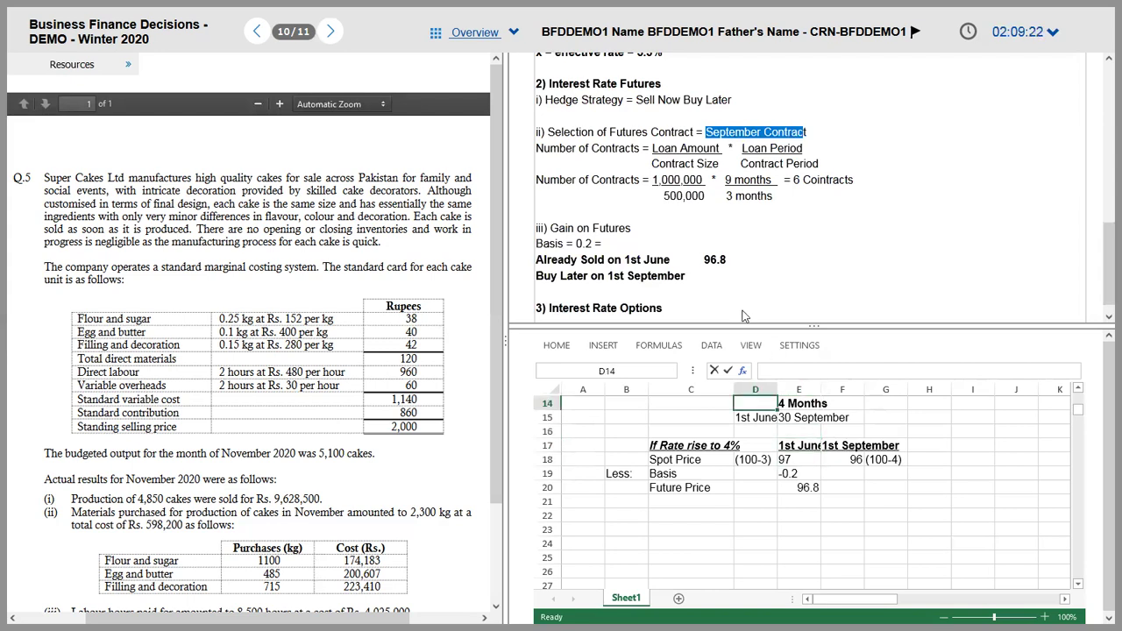
- Complete the written basis line so that it reads "Basis = 0.2 => 4 months (1st June to 30 September)"
left_click(636, 246)
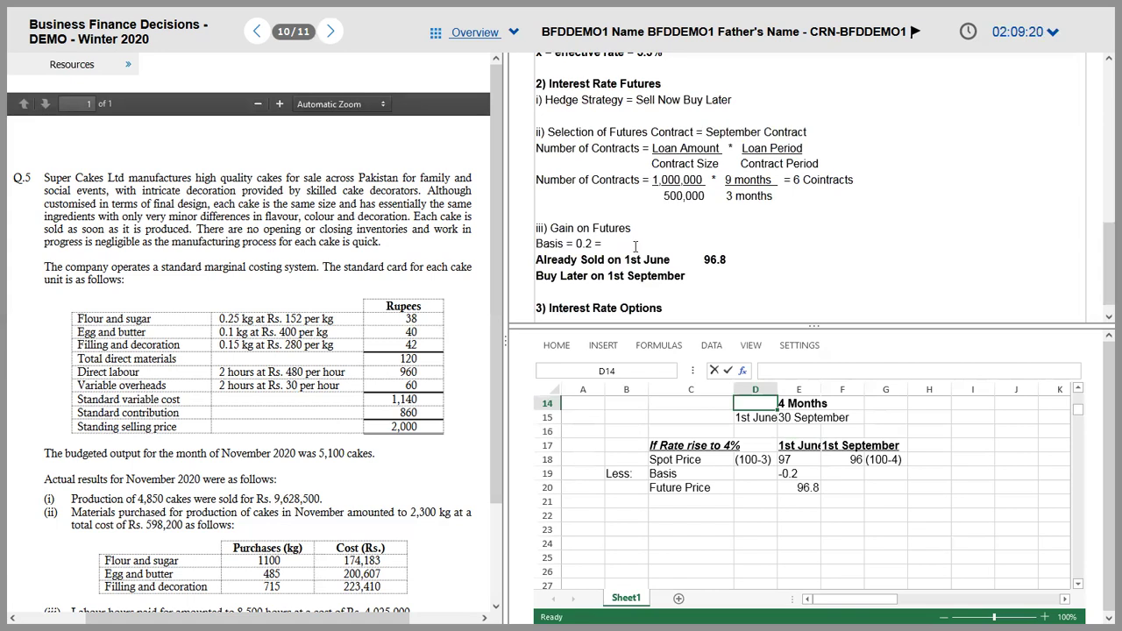
type("> 4 months (1st June")
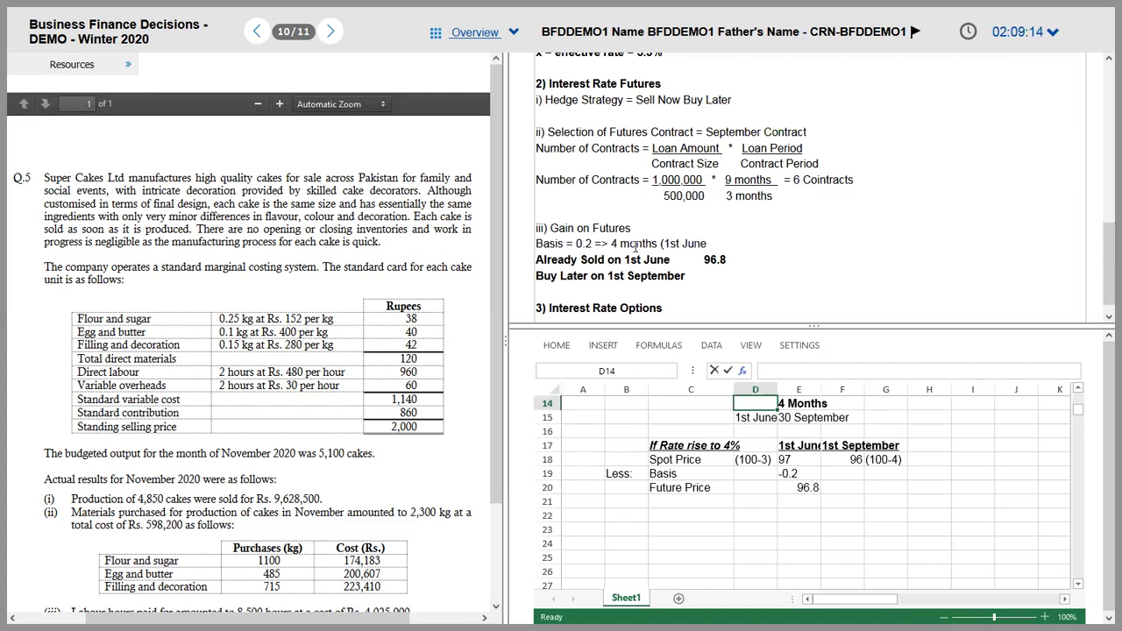
type(" to 30 September)")
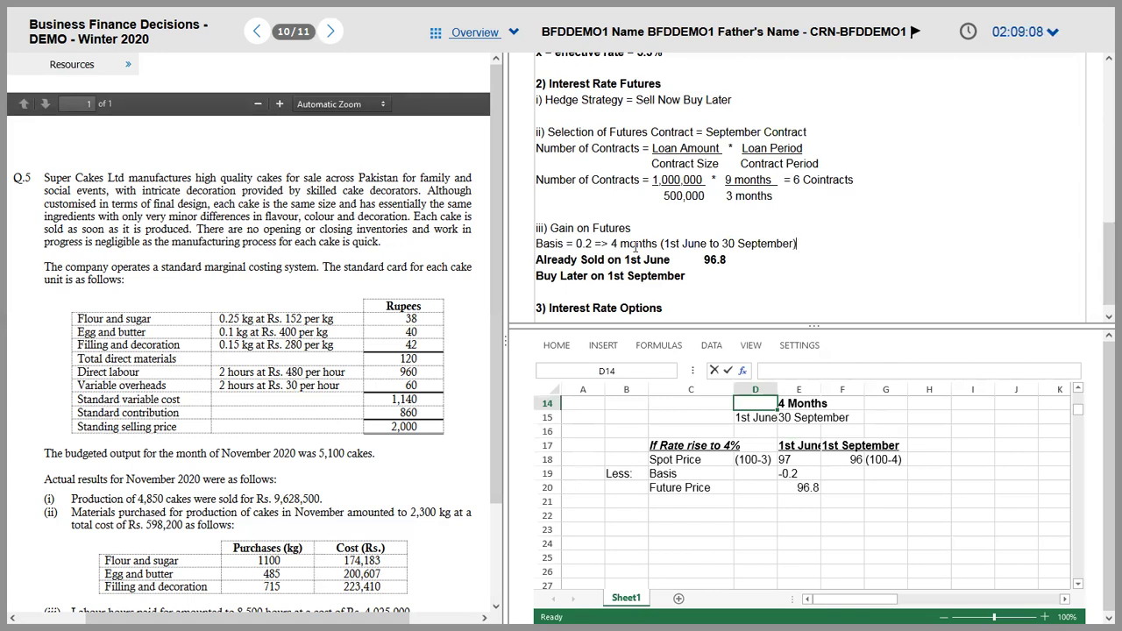
- Add the line "Remaining Basis on 1st September = 1 month = 0.2 * 1/4 = 0.05" below the basis line, with 0.05 in bold
key("Return")
key("Return")
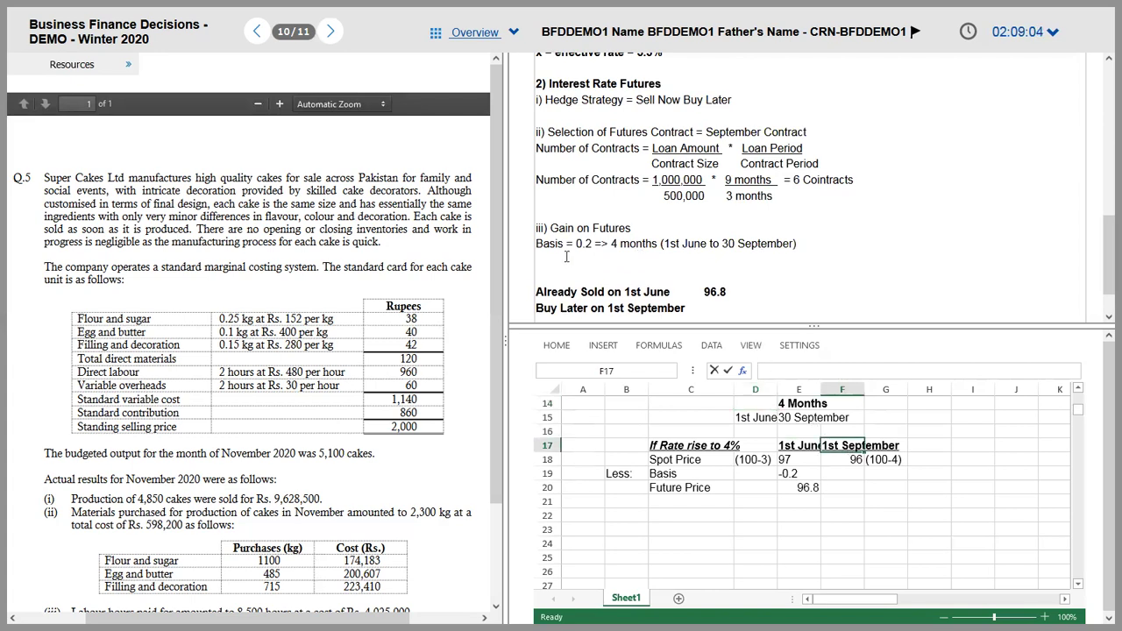
type("Remaining Basis")
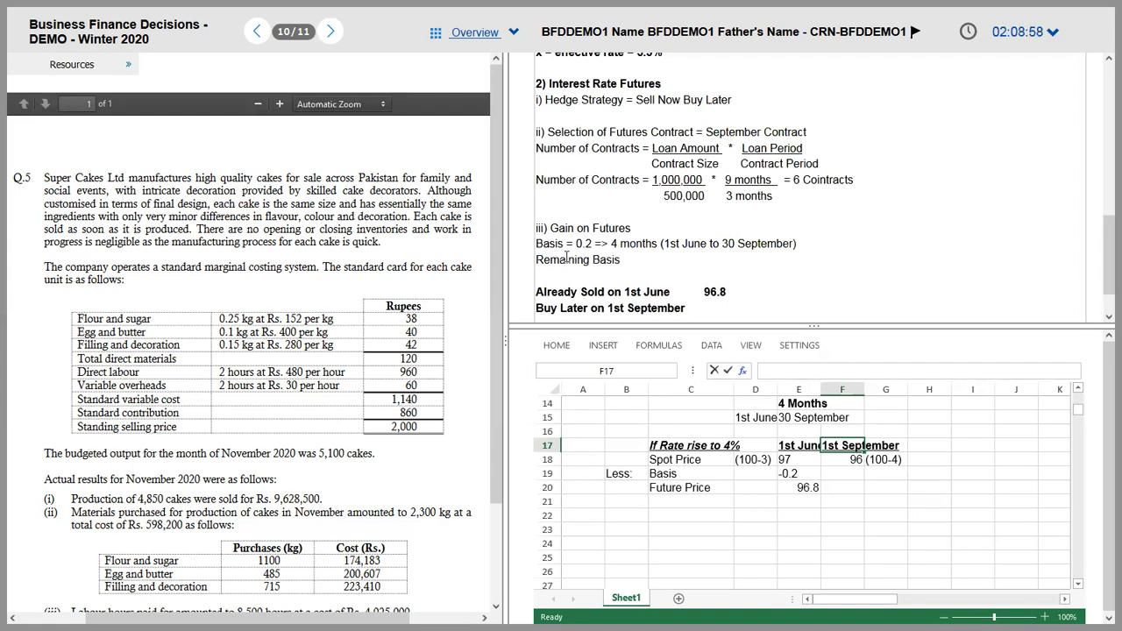
type(" on 1st September -")
type(" 1 mon")
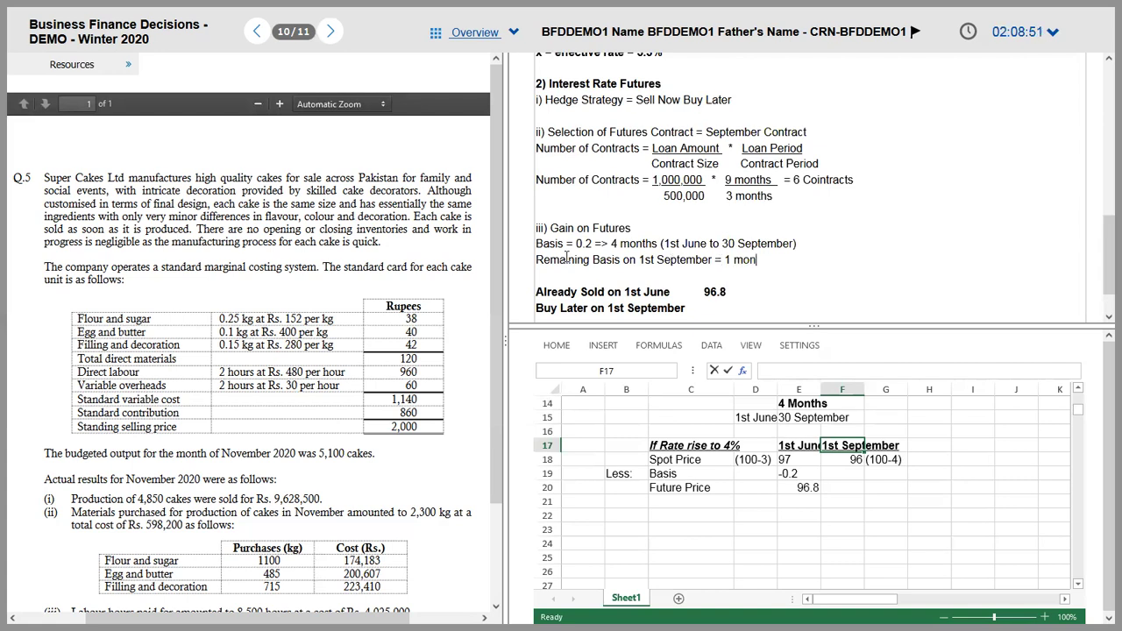
type("th = 0.2 * 1/4 = 0.05")
key("ctrl+shift+Left")
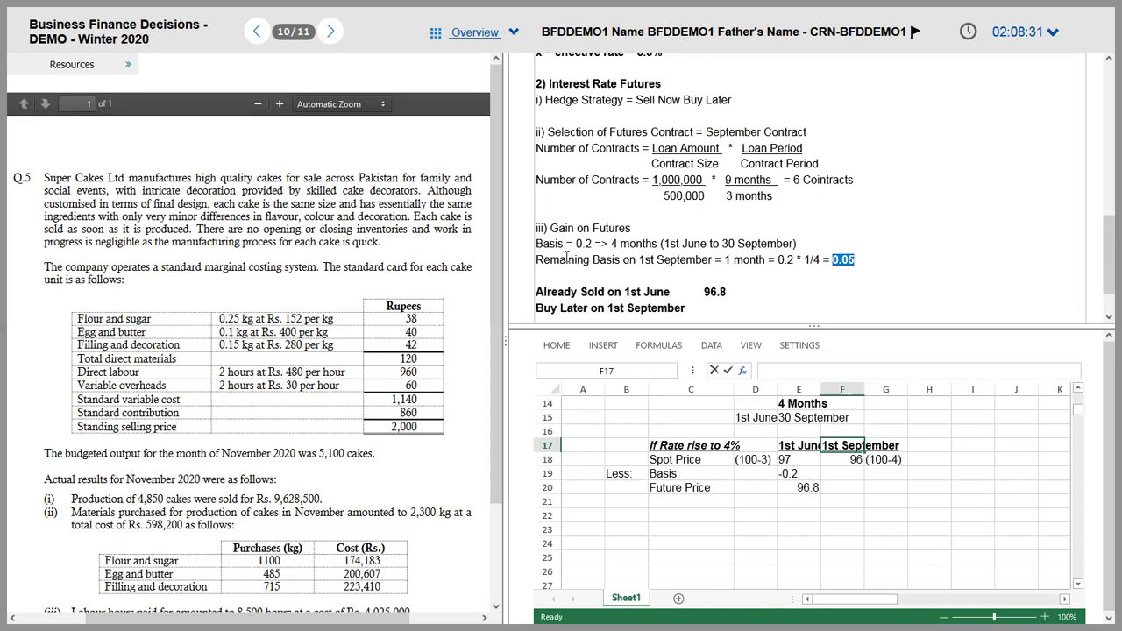
key("Right")
key("Down")
- Enter -0.05 as the 1st September basis in F19 and add it to the spot price with a formula in F20
left_click(841, 474)
type("-0.05")
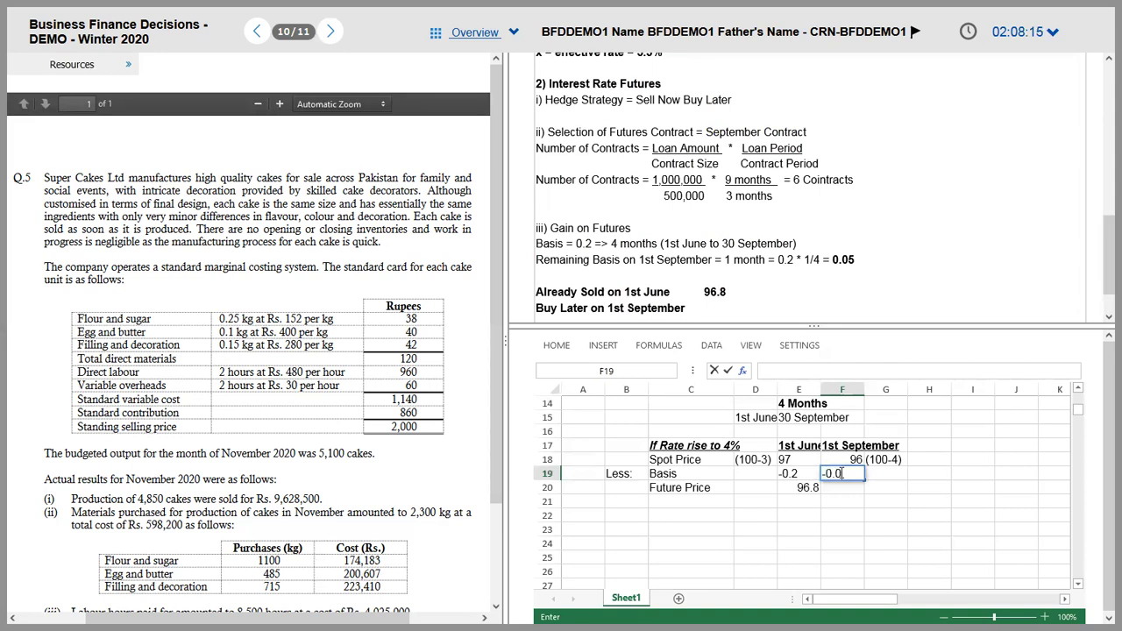
key("Return")
type("=")
key("Up")
key("Up")
type("+")
key("Up")
key("ctrl+Return")
- Make the Future Price row from C20 to F20 bold
key("shift+Left")
key("shift+Left")
key("shift+Left")
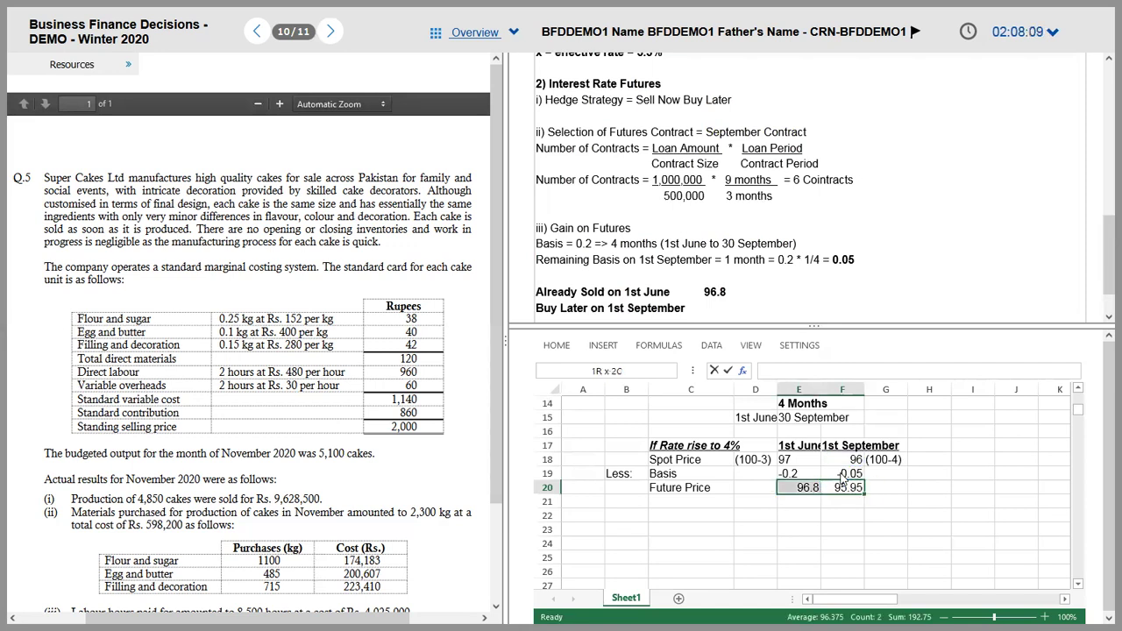
key("ctrl+b")
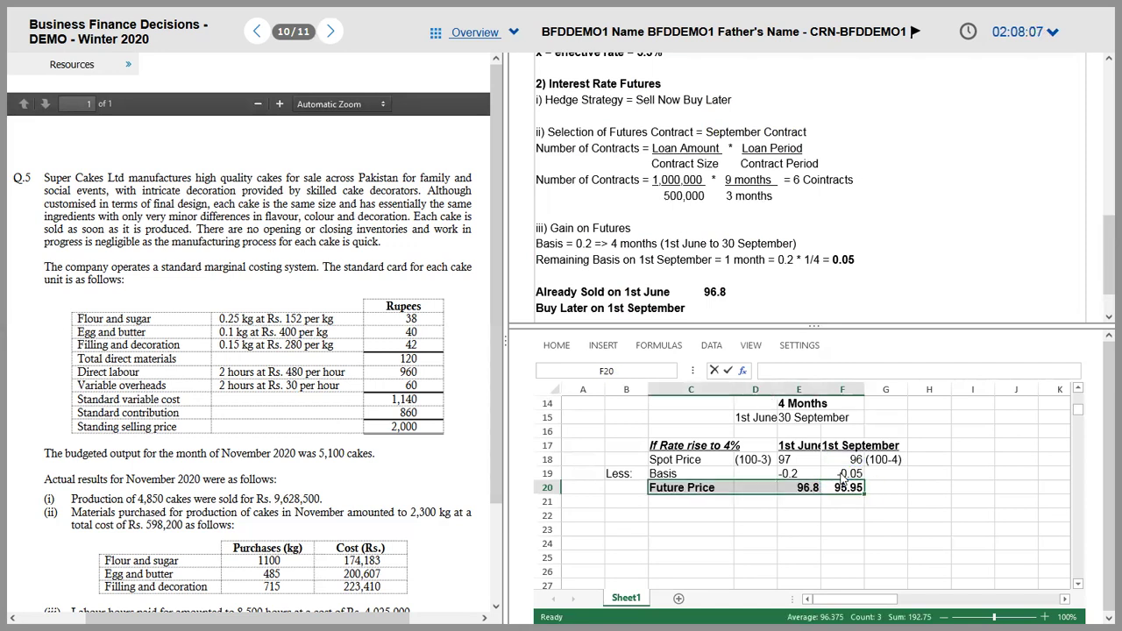
- Copy the rate-rise block B17:G20 and paste it below, starting at B22
key("Left")
key("Left")
key("Left")
key("Up")
key("Up")
key("Up")
key("Left")
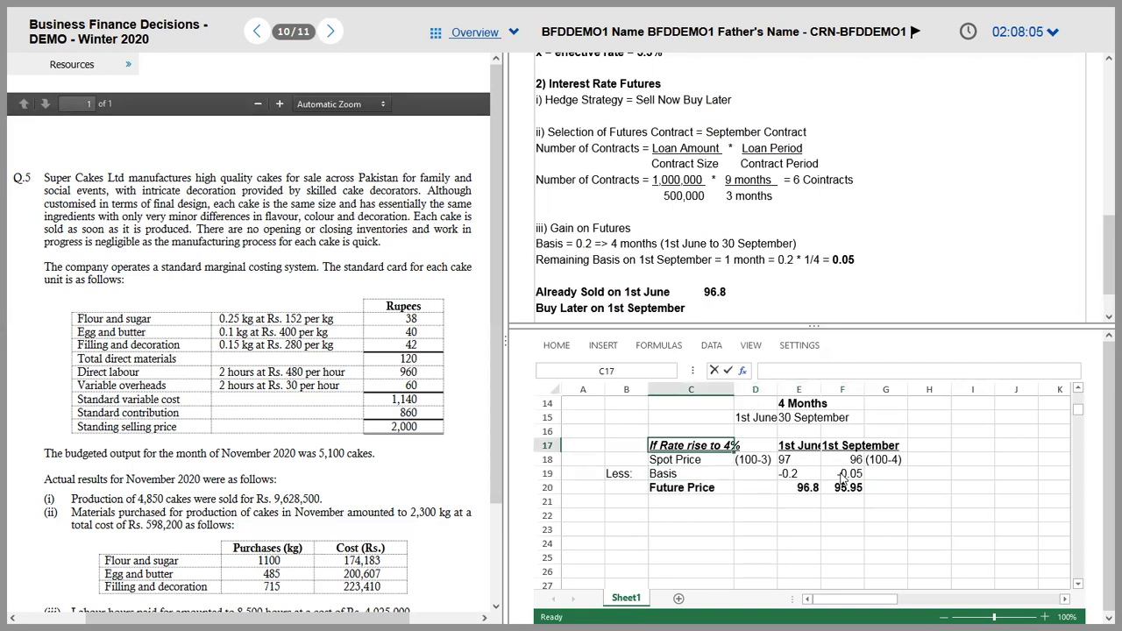
key("shift+Down")
key("shift+Down")
key("shift+Down")
key("shift+Right")
key("shift+Right")
key("shift+Right")
key("shift+Right")
key("shift+Right")
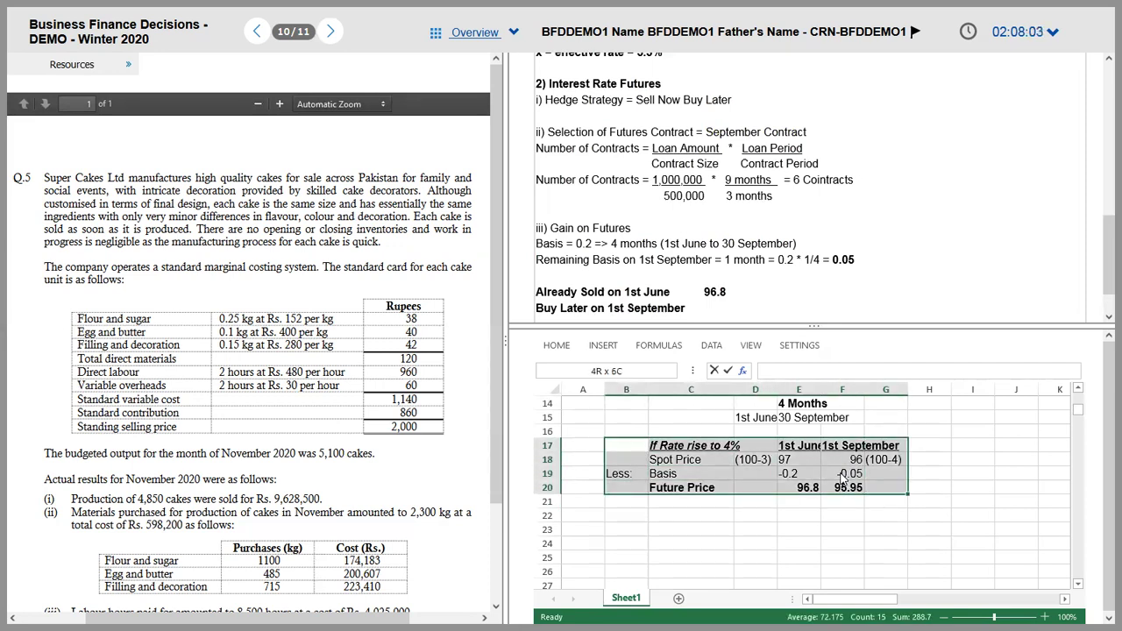
key("ctrl+c")
key("Down")
key("Down")
key("Down")
key("Down")
key("Down")
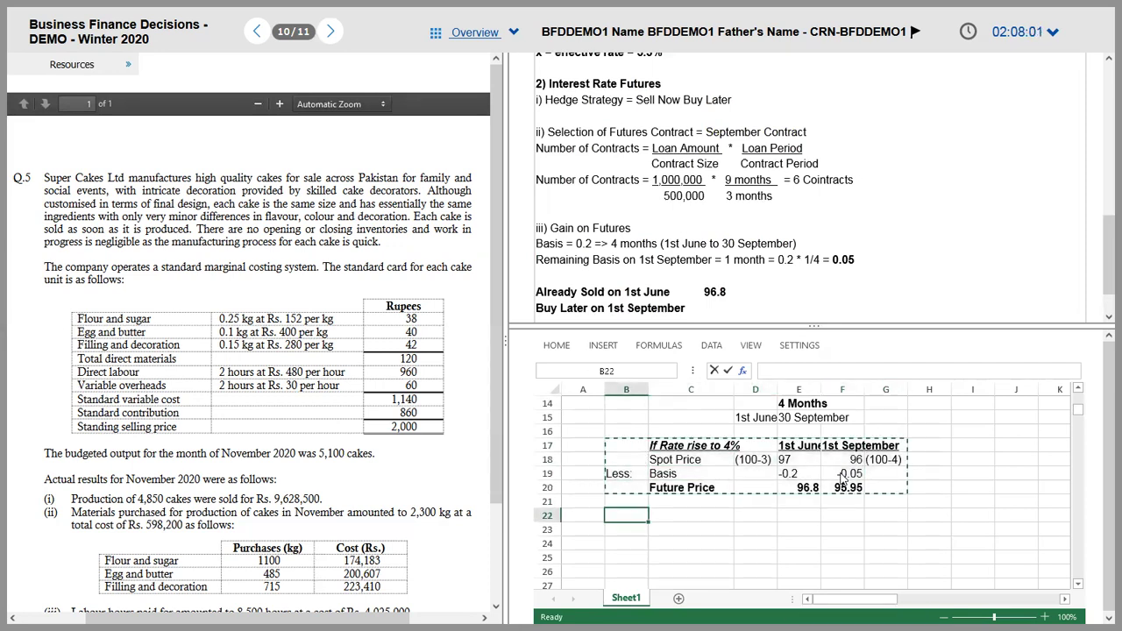
key("ctrl+v")
- Change the copied block's heading in C22 to "If Rate fall to 2.5%"
key("Right")
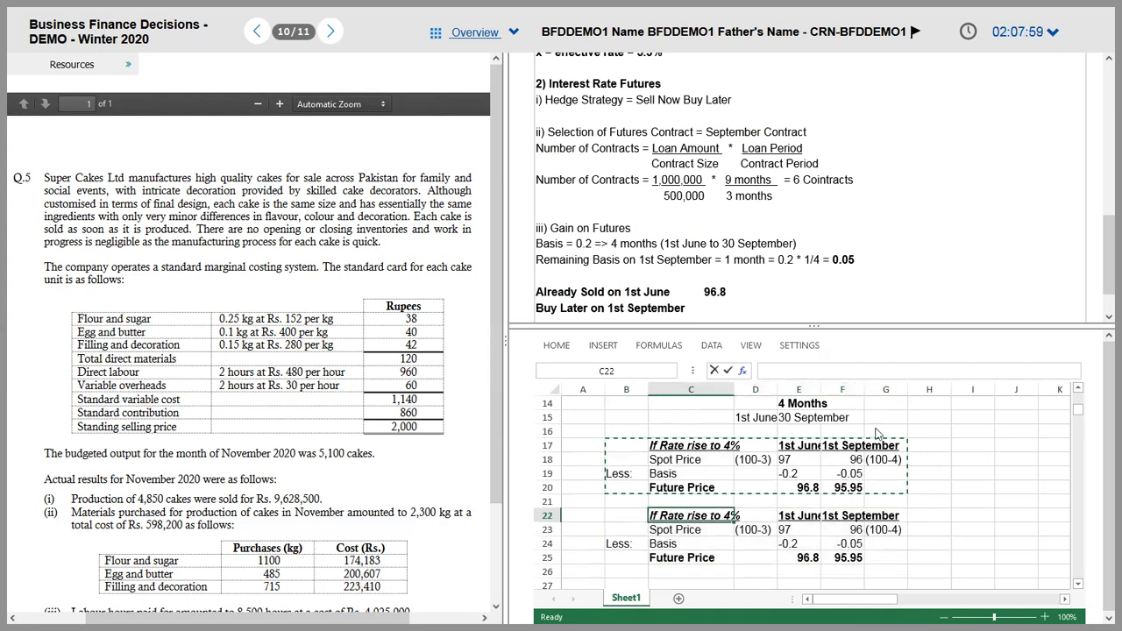
double_click(712, 515)
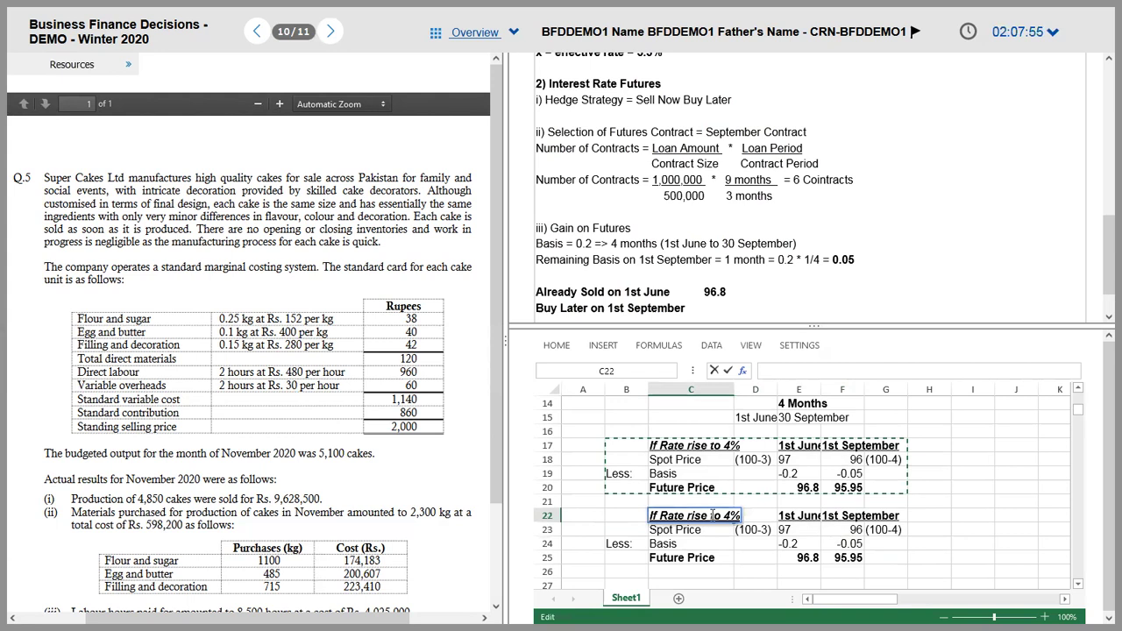
key("ctrl+shift+Left")
key("BackSpace")
type("fall")
key("BackSpace")
key("BackSpace")
type("2.5%")
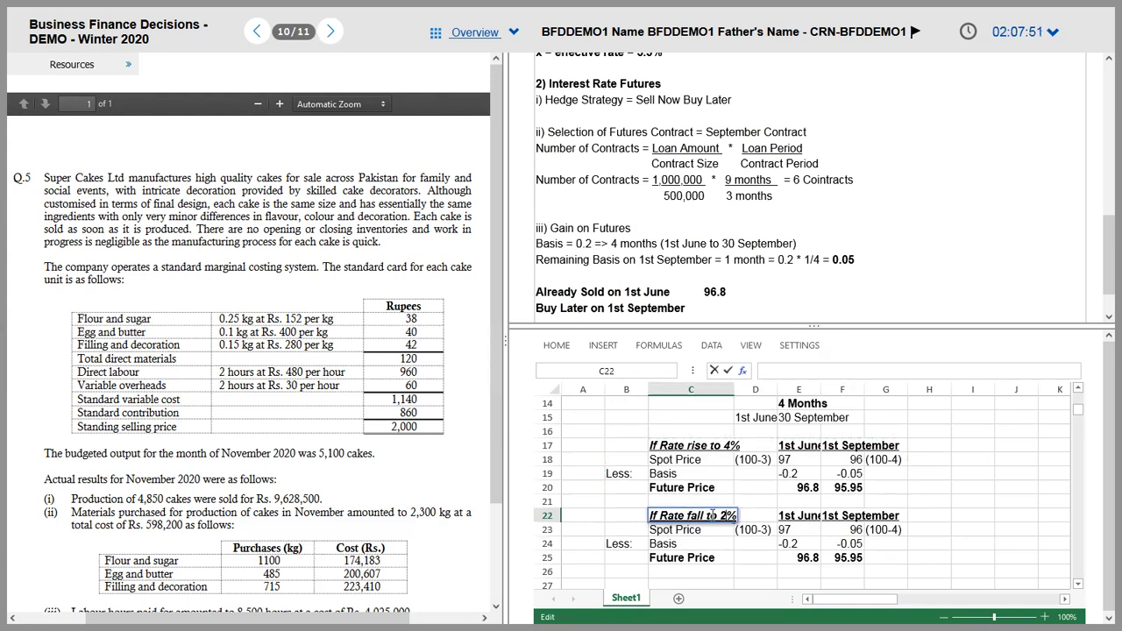
key("Tab")
- Set the 1st September spot price in F23 of the rate-fall block to 97.5
key("Down")
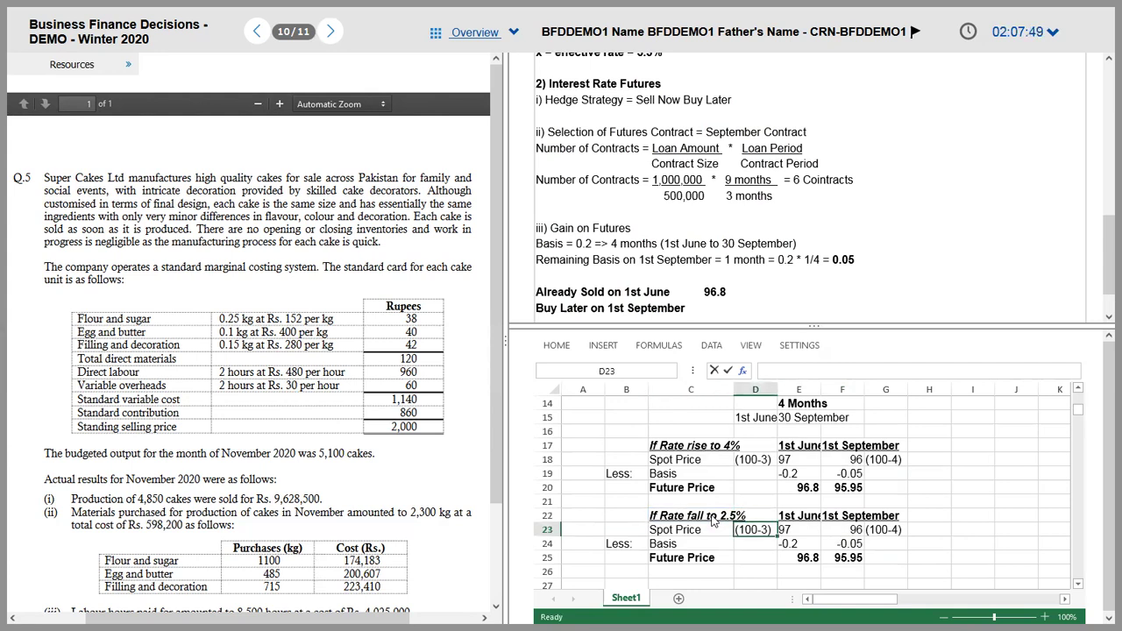
key("Right")
key("Right")
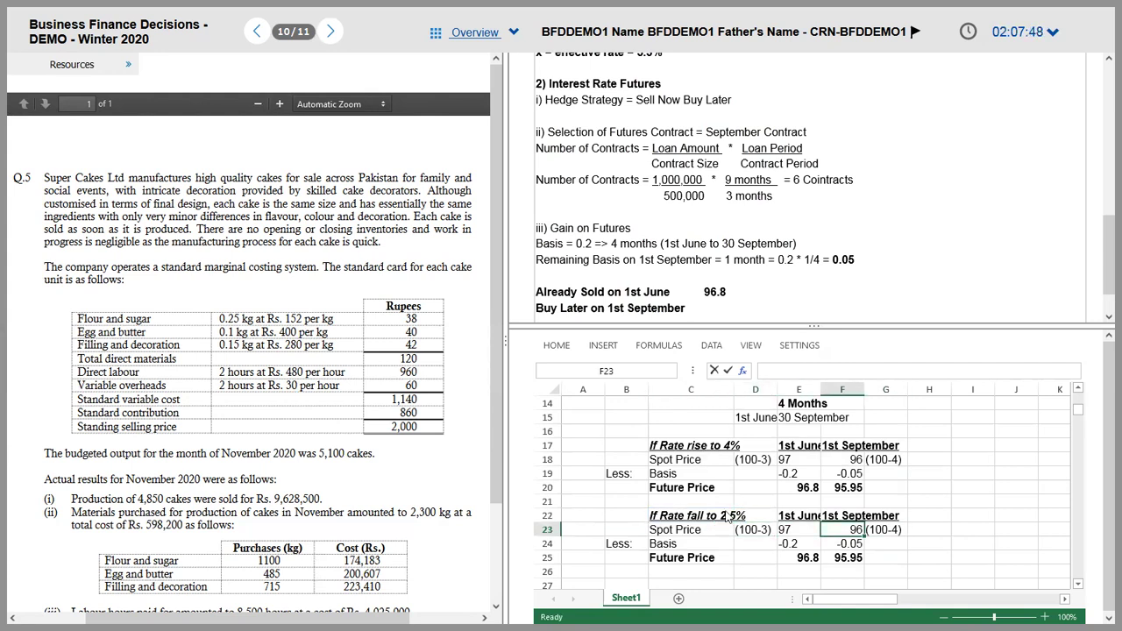
double_click(855, 530)
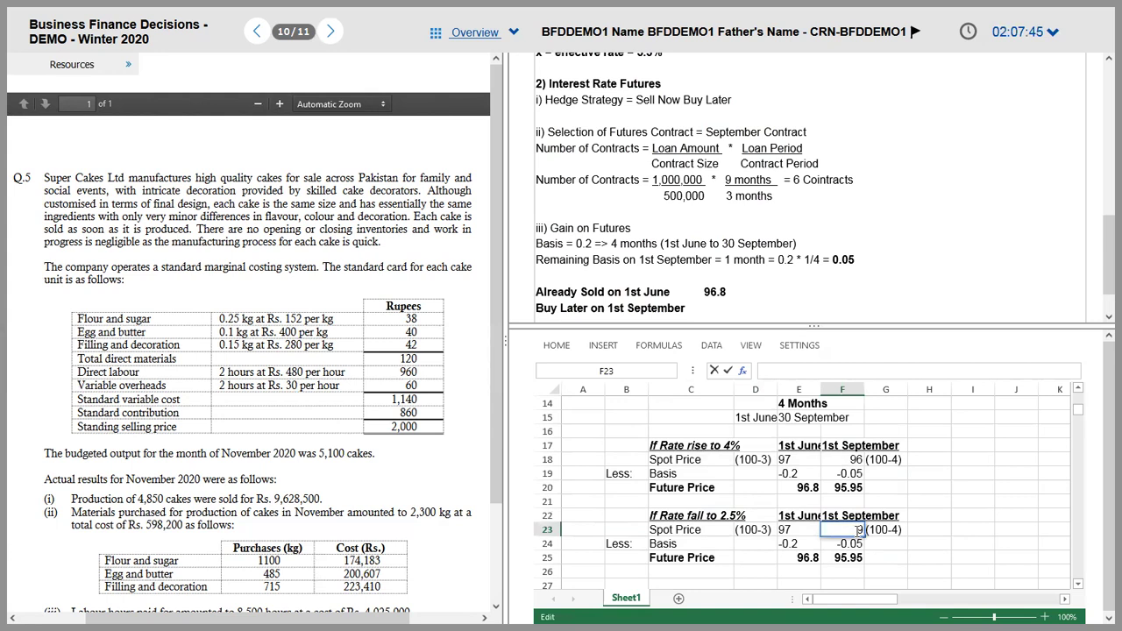
type("7.5")
key("ctrl+Return")
- Change the working note beside the rate-fall spot price in G23 to "(100-2.5)"
key("Right")
double_click(892, 530)
key("BackSpace")
type("2.5")
key("Return")
key("Left")
key("Left")
key("Down")
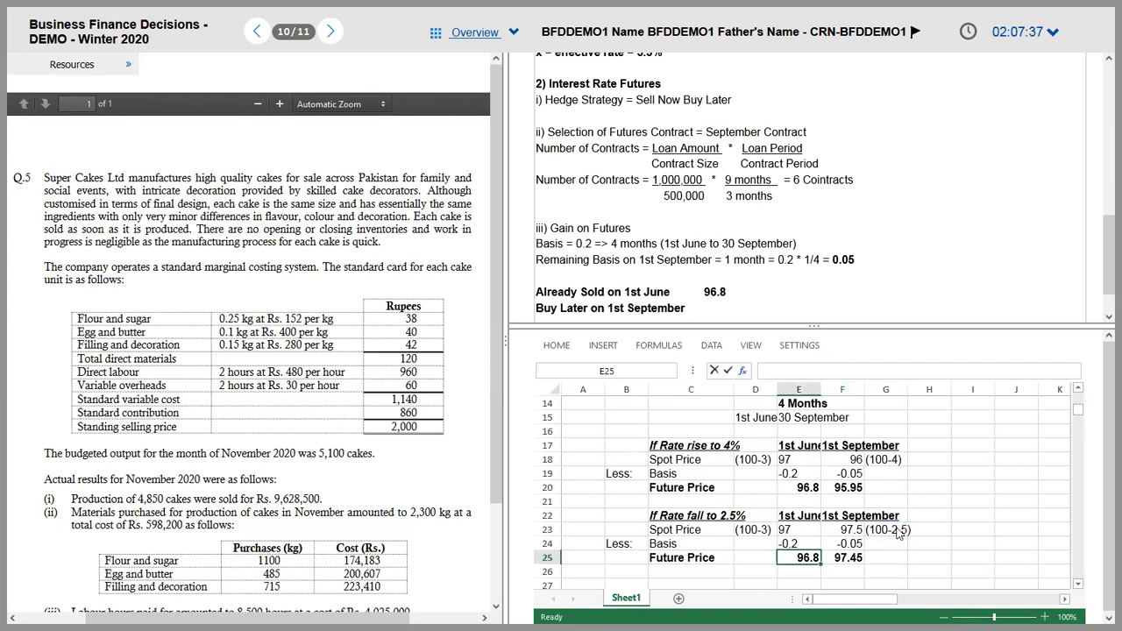
key("Right")
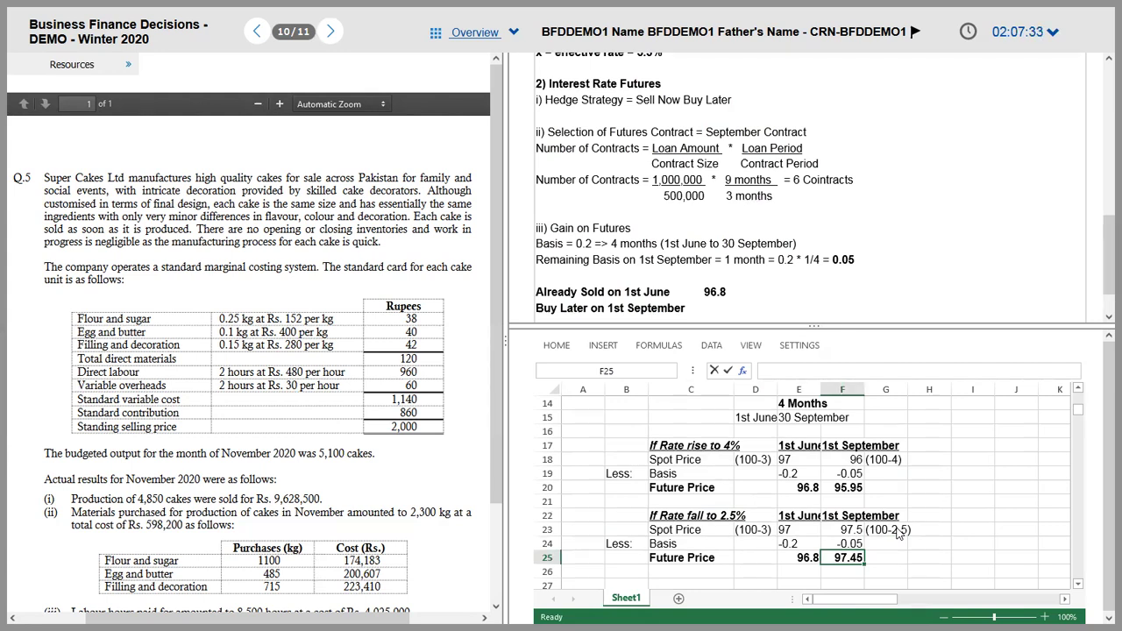
- Copy both scenario blocks, B17:G25, into the written answer as a table directly under the "iii) Gain on Futures" heading
key("Left")
key("Left")
key("Left")
key("Left")
key("Up")
key("Up")
key("Up")
key("shift+Down")
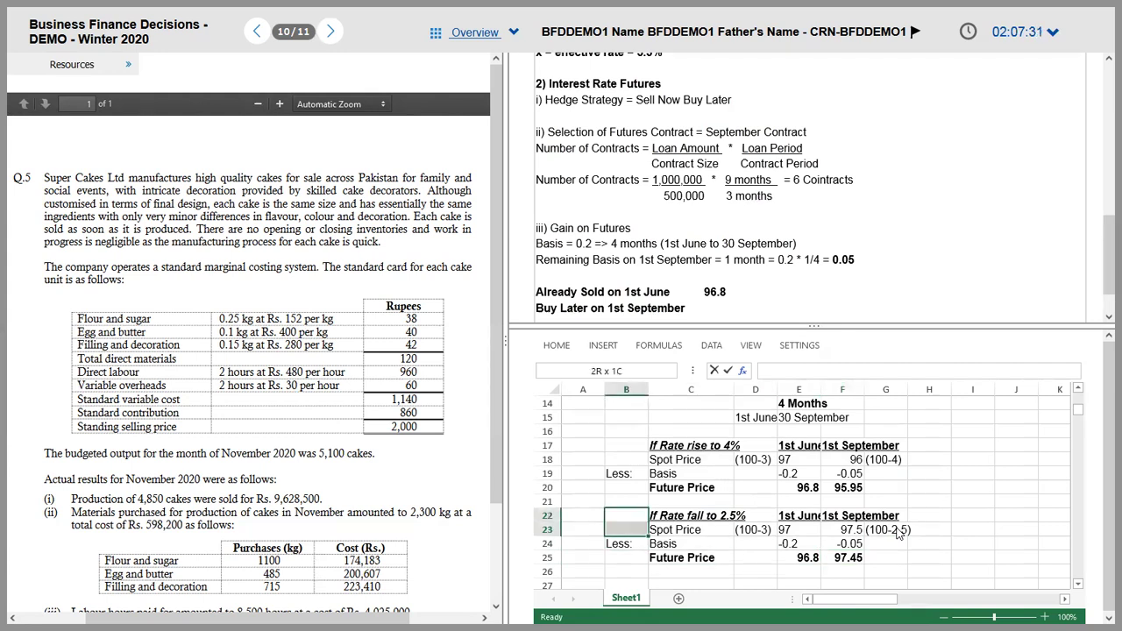
key("shift+Right")
key("shift+Right")
key("shift+Right")
key("Up")
key("Up")
key("Up")
key("Up")
key("Up")
key("shift+Down")
key("shift+Down")
key("shift+Down")
key("shift+Down")
key("shift+Down")
key("shift+Down")
key("shift+Down")
key("shift+Right")
key("shift+Right")
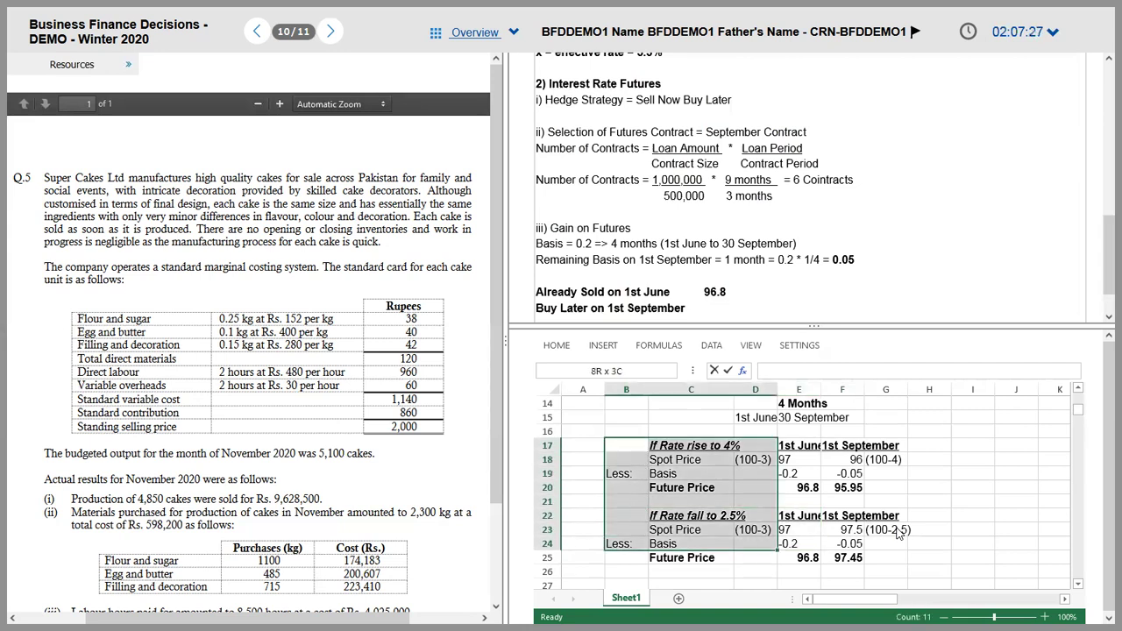
key("shift+Down")
key("shift+Right")
key("shift+Right")
key("shift+Right")
key("ctrl+c")
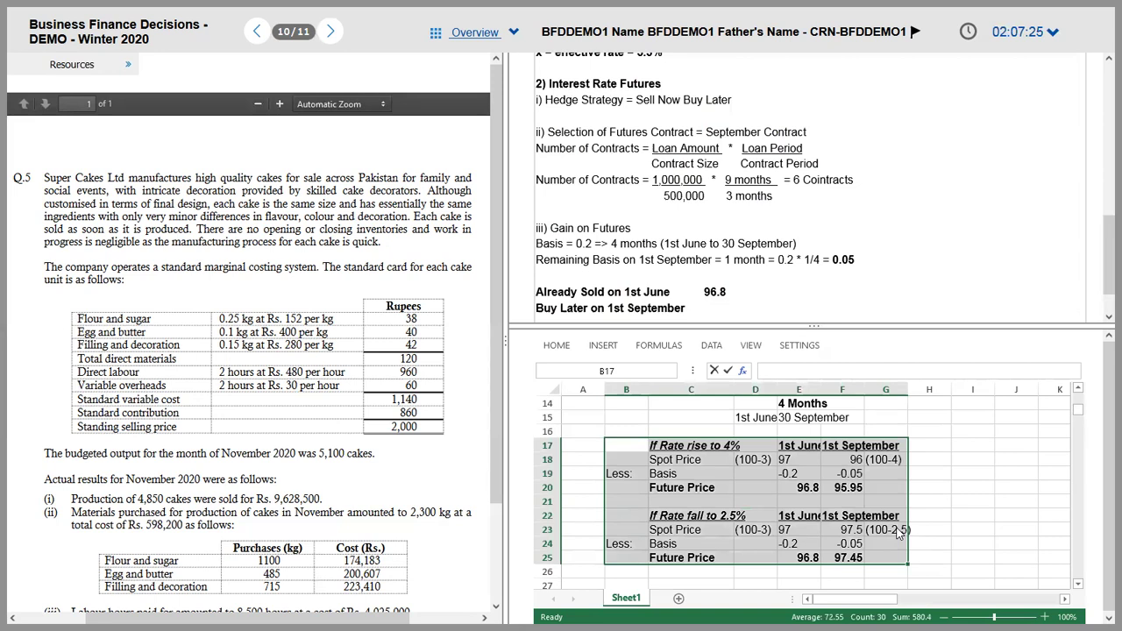
left_click(694, 246)
key("Return")
key("Return")
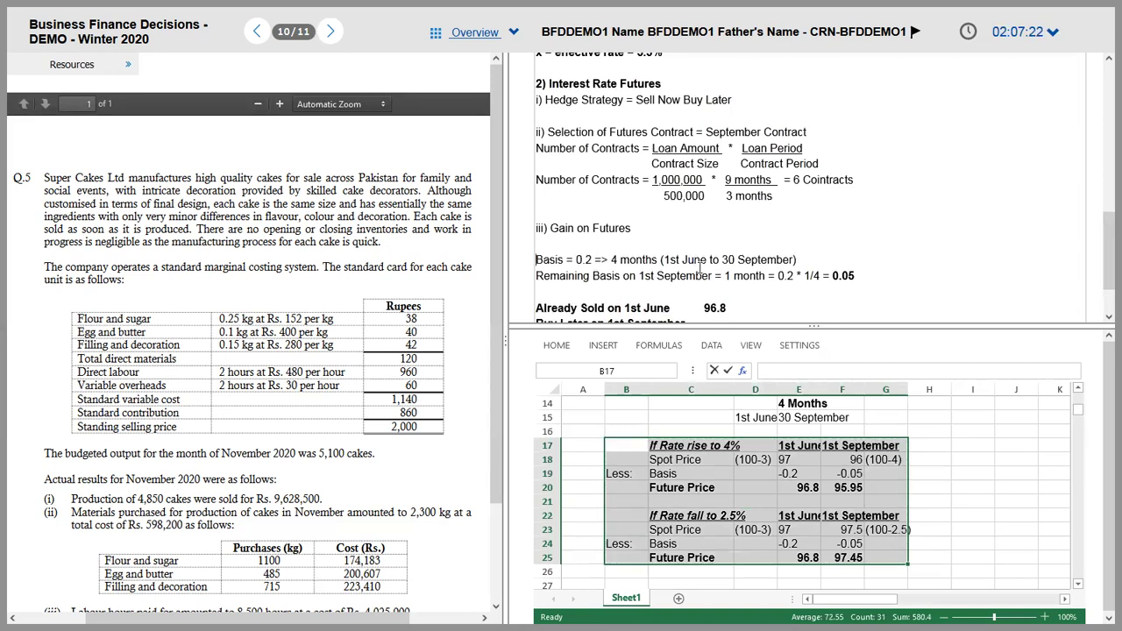
key("Up")
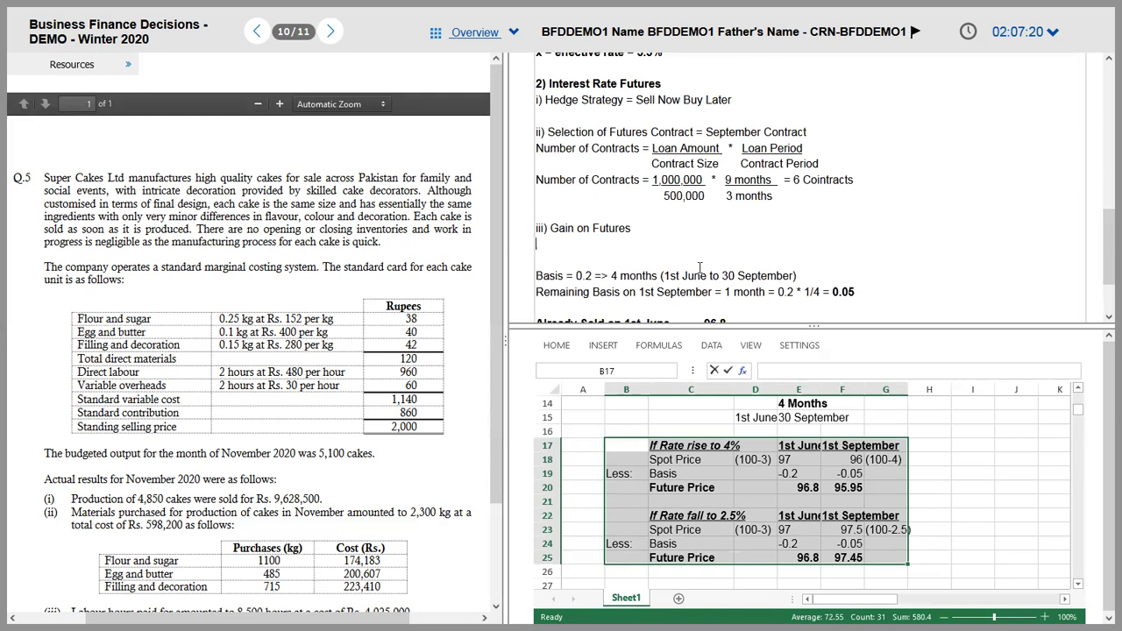
key("ctrl+v")
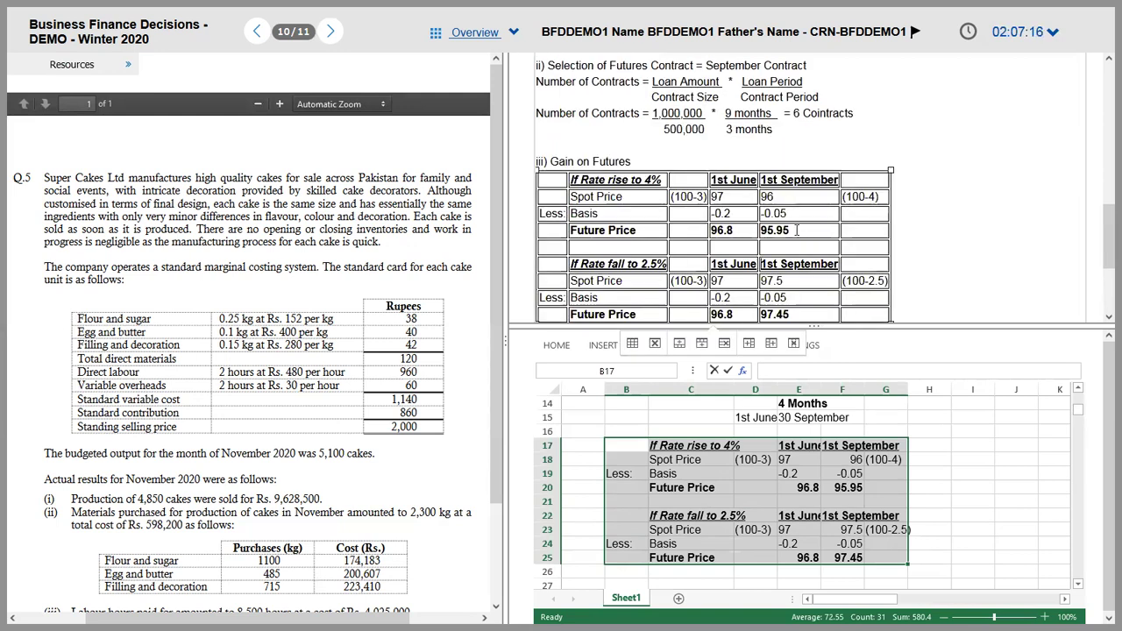
- Move the text "Already Sold on 1st June" from the written answer into cell C27 of the spreadsheet
scroll(796, 230, "down", 1)
scroll(796, 230, "down", 1)
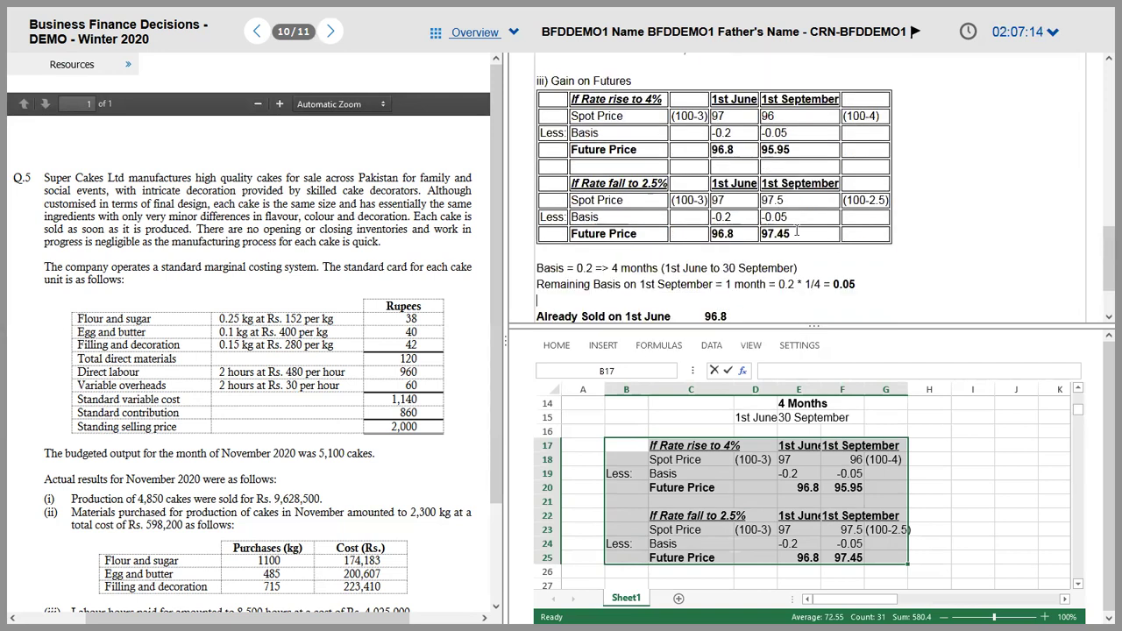
scroll(796, 229, "down", 1)
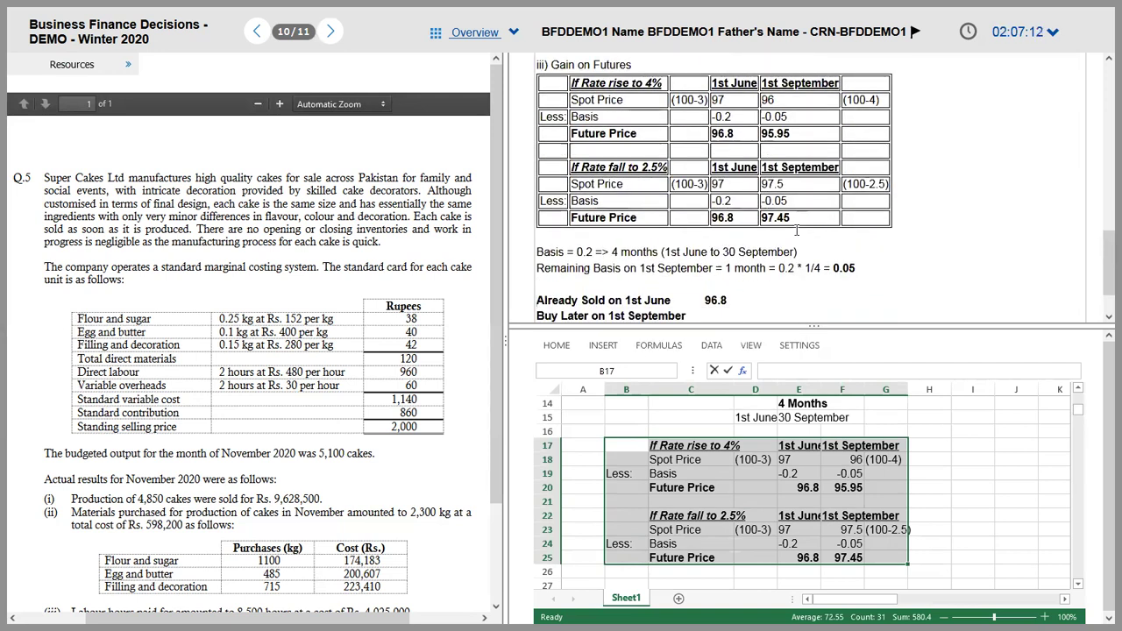
key("Down")
key("shift+End")
key("ctrl+shift+Left")
key("ctrl+shift+Left")
key("ctrl+shift+Right")
key("shift+Left")
key("shift+Left")
key("shift+Left")
key("shift+Left")
key("shift+Left")
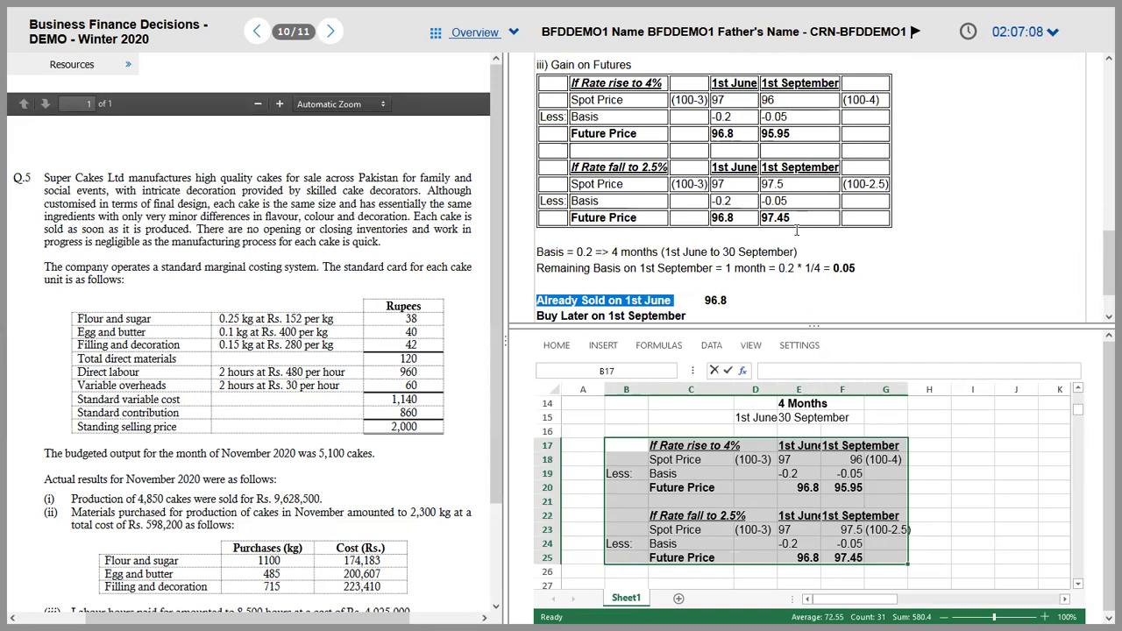
key("Delete")
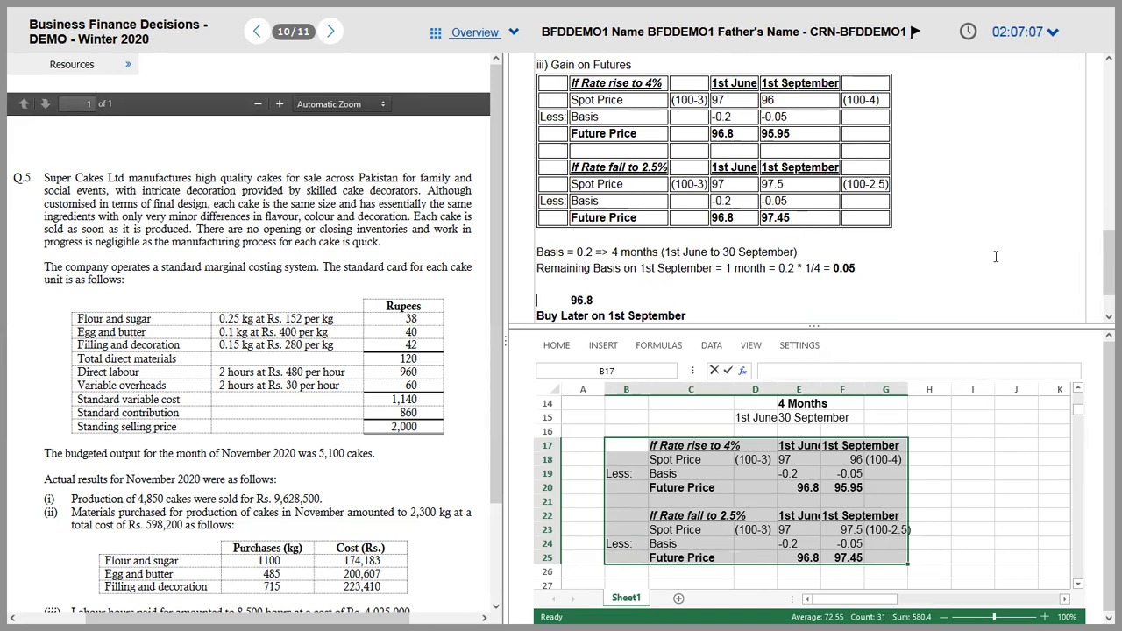
left_click(703, 583)
key("ctrl+v")
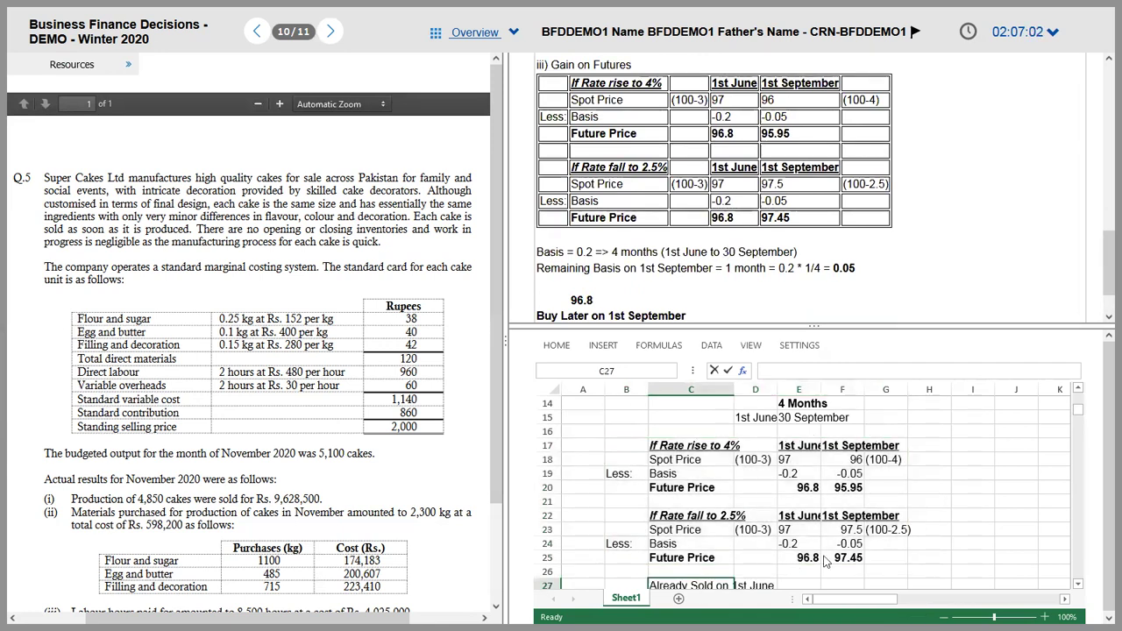
- Move the "Already Sold on 1st June" label from C27 down to C28
scroll(824, 562, "down", 1)
key("Right")
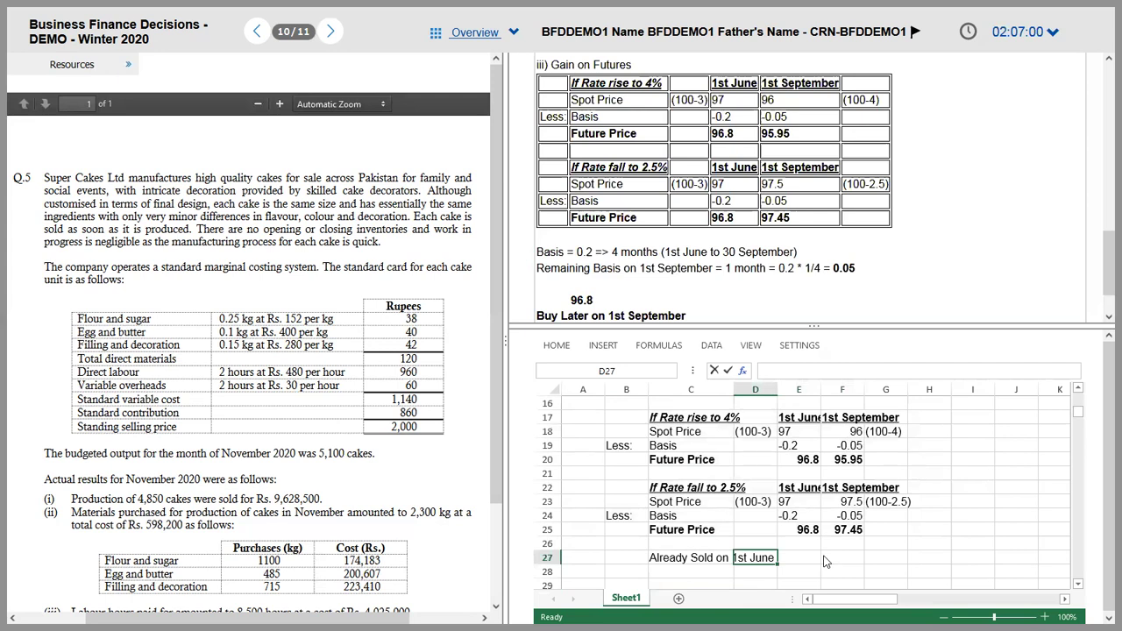
key("Left")
key("ctrl+x")
key("Down")
key("ctrl+v")
- Enter the column heading "Rate rose to 4%" in E27, above the row of the "Already Sold on 1st June" label
key("Up")
key("Right")
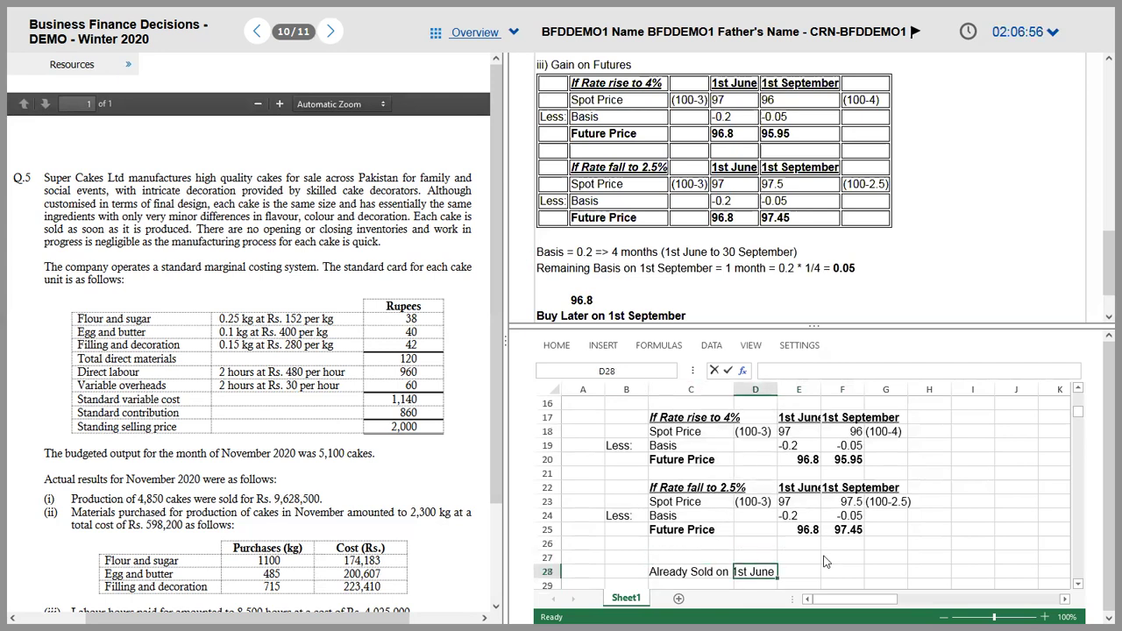
key("Down")
key("Up")
key("Right")
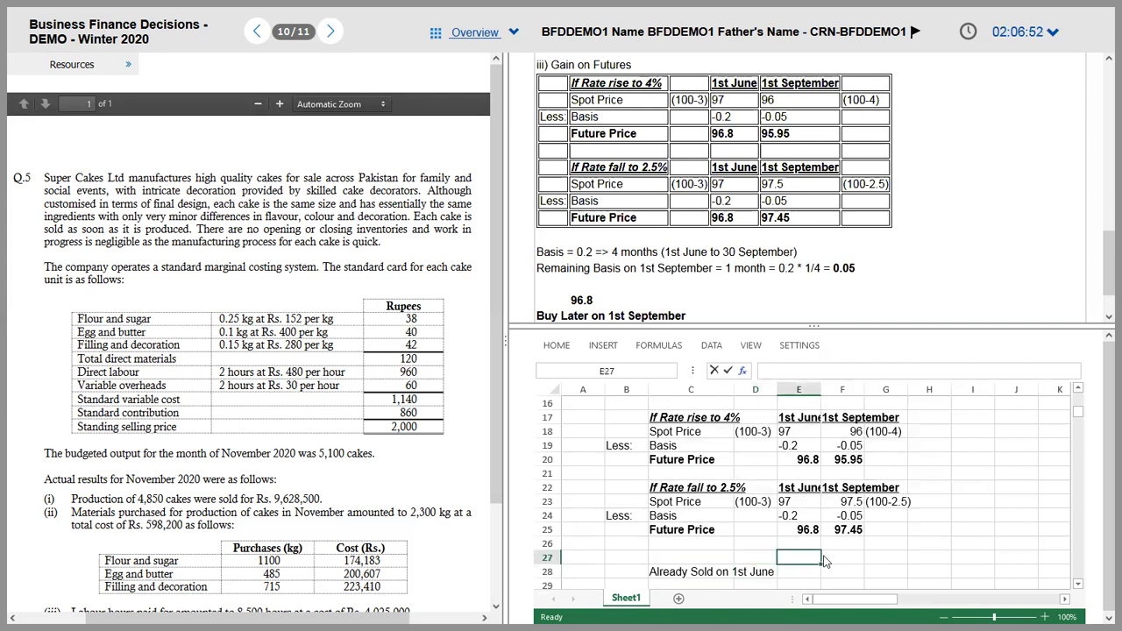
type("Rate r")
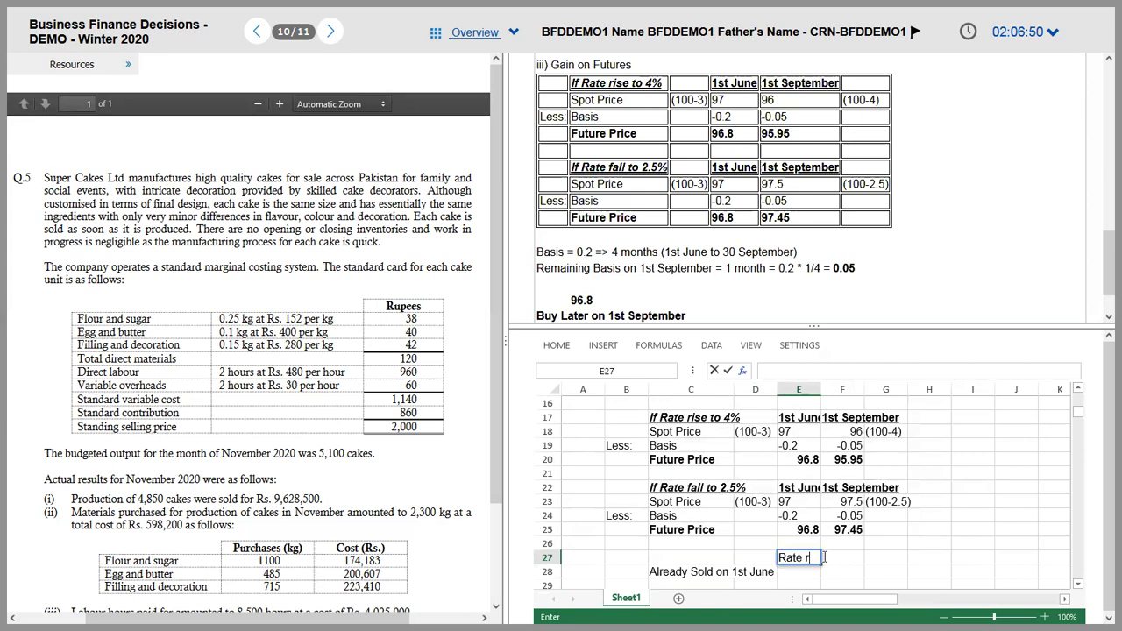
type("ose to 4%")
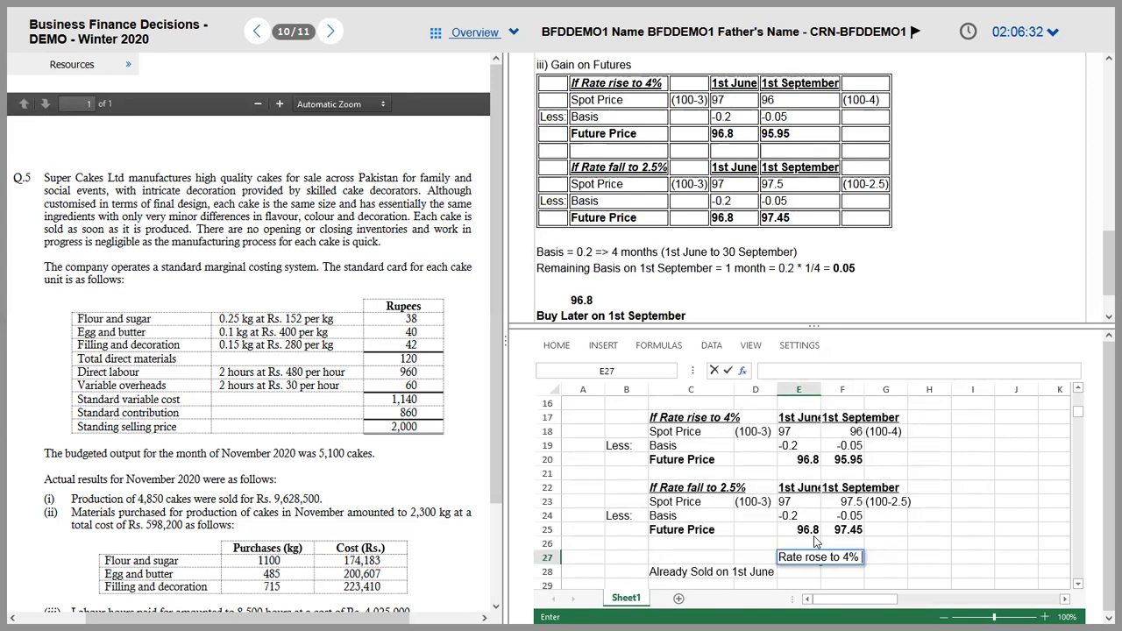
key("ctrl+Return")
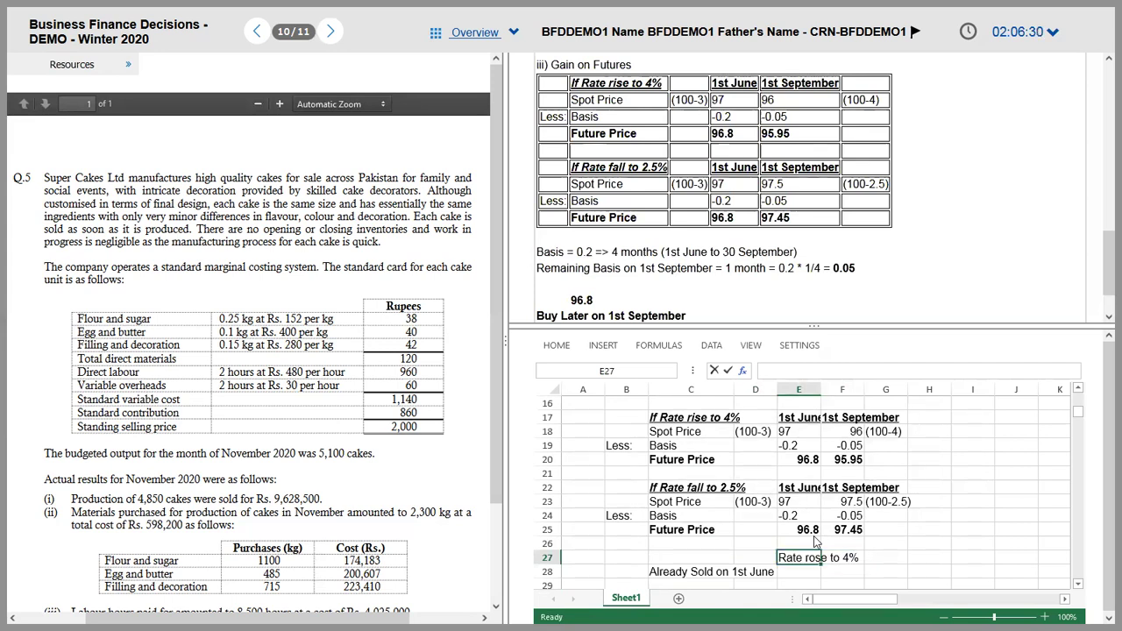
- Copy the rate-rise heading from E27 into F27 and edit it to read "Rate fall to 2.5%"
key("ctrl+c")
key("Right")
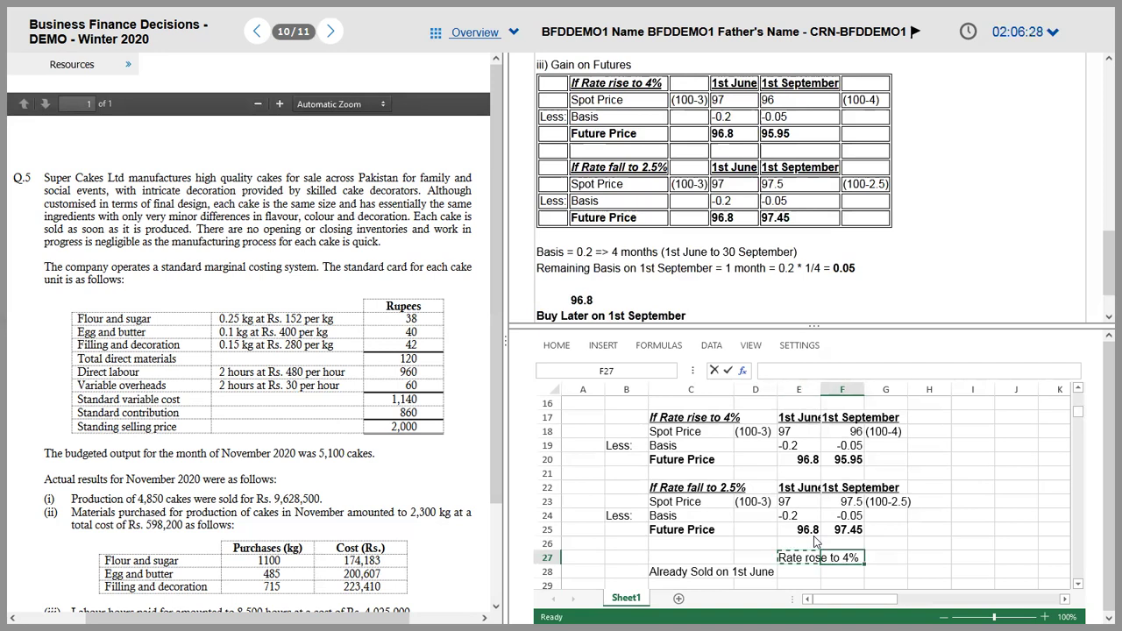
key("ctrl+v")
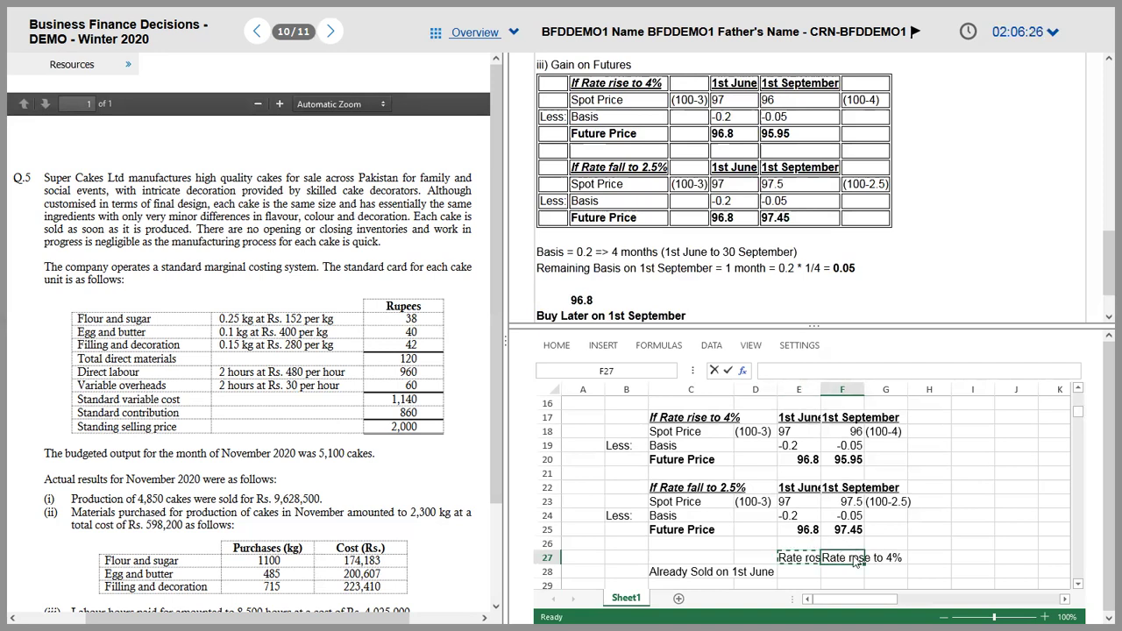
double_click(856, 557)
double_click(861, 557)
type("fall")
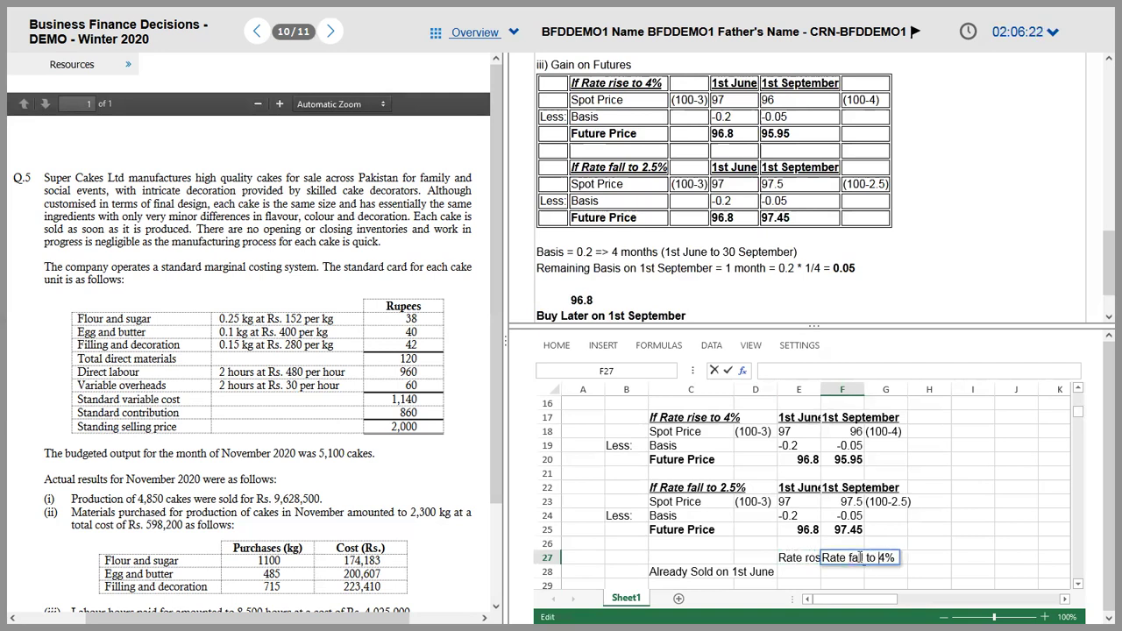
key("Right")
key("Right")
key("Right")
key("Right")
key("BackSpace")
type("2.5")
key("Return")
- Enter 96.8 in E28 as the price already sold on 1st June for the rate-rise column
key("Left")
key("Left")
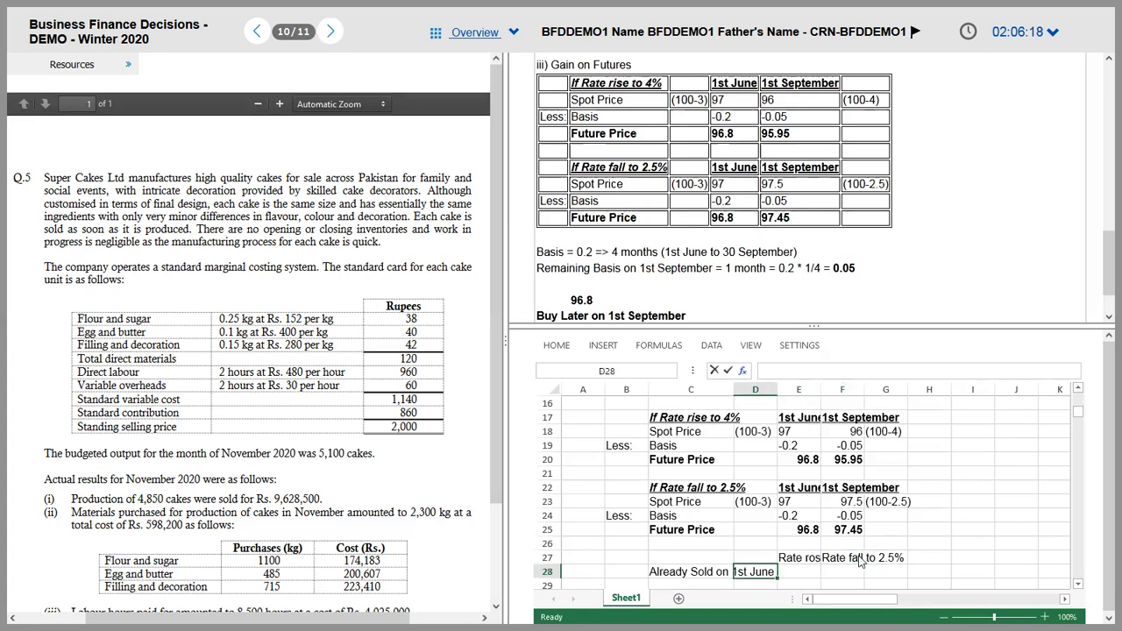
key("Tab")
key("Up")
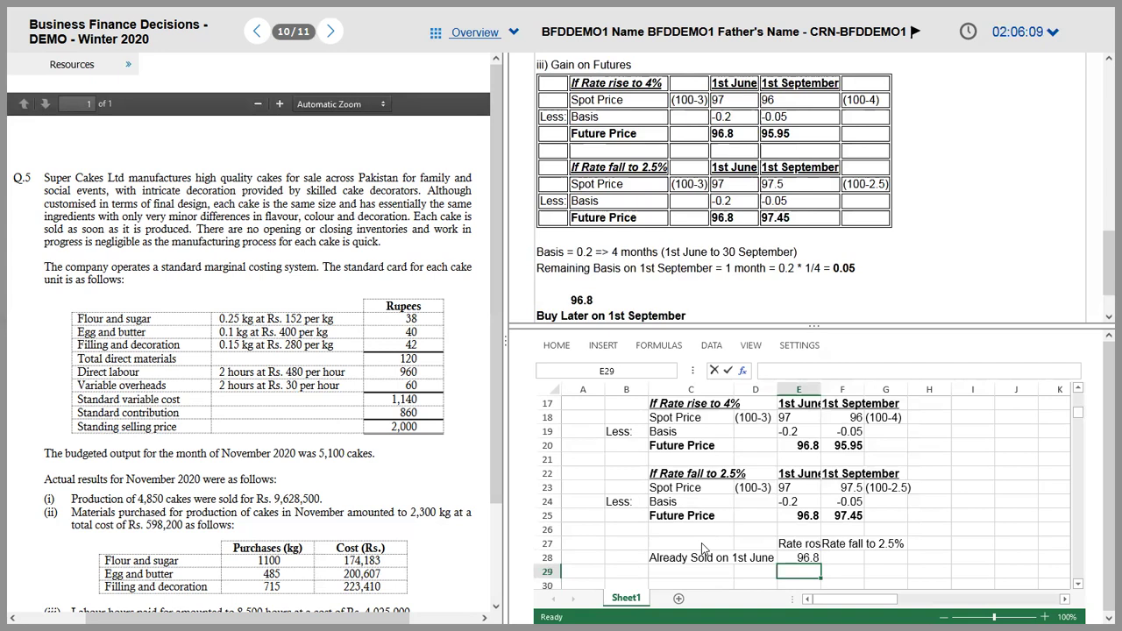
key("Return")
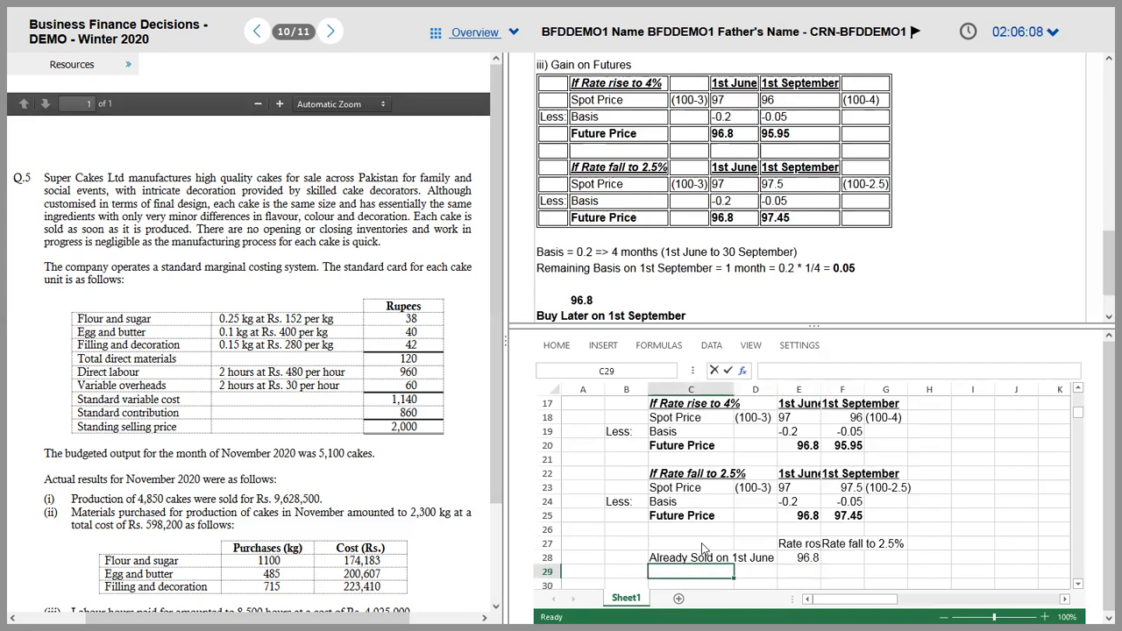
- Enter the row label "Buy Later on 1st September" in C29
type("Buy Late")
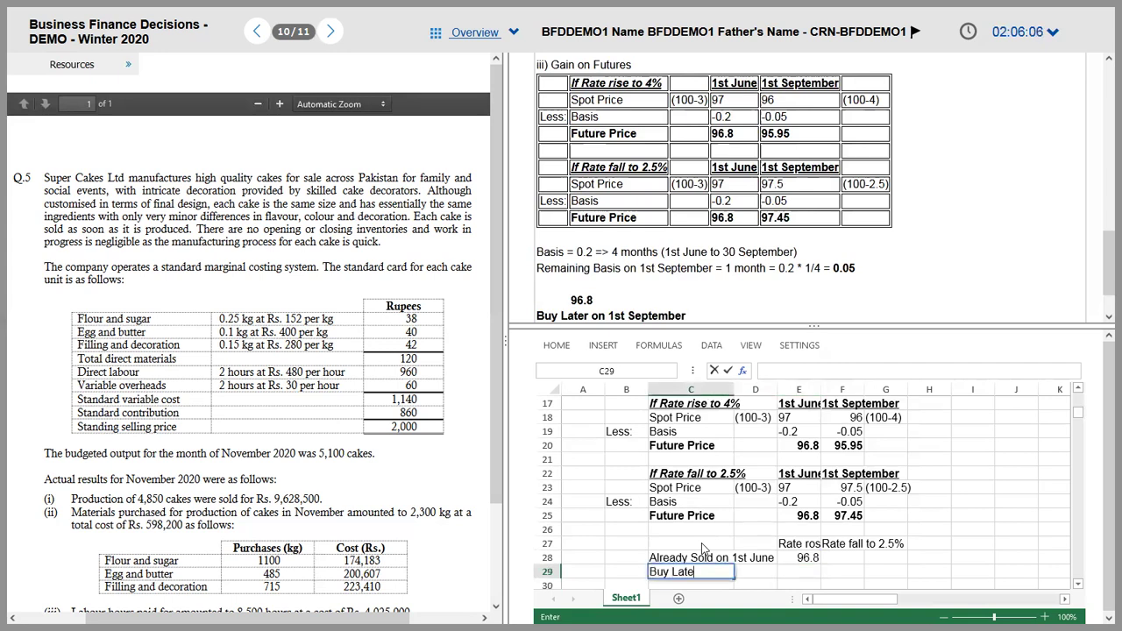
type("r on 1st September")
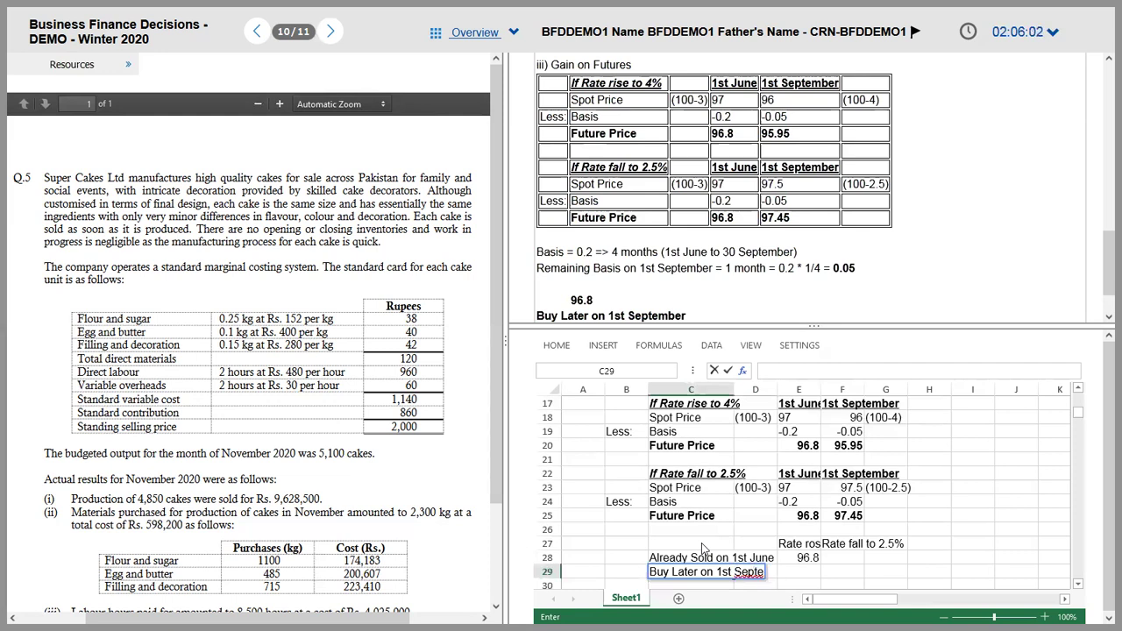
key("Return")
- Enter the 1st September future price for the rate rise, 95.95, in E29
key("Up")
key("Right")
key("Right")
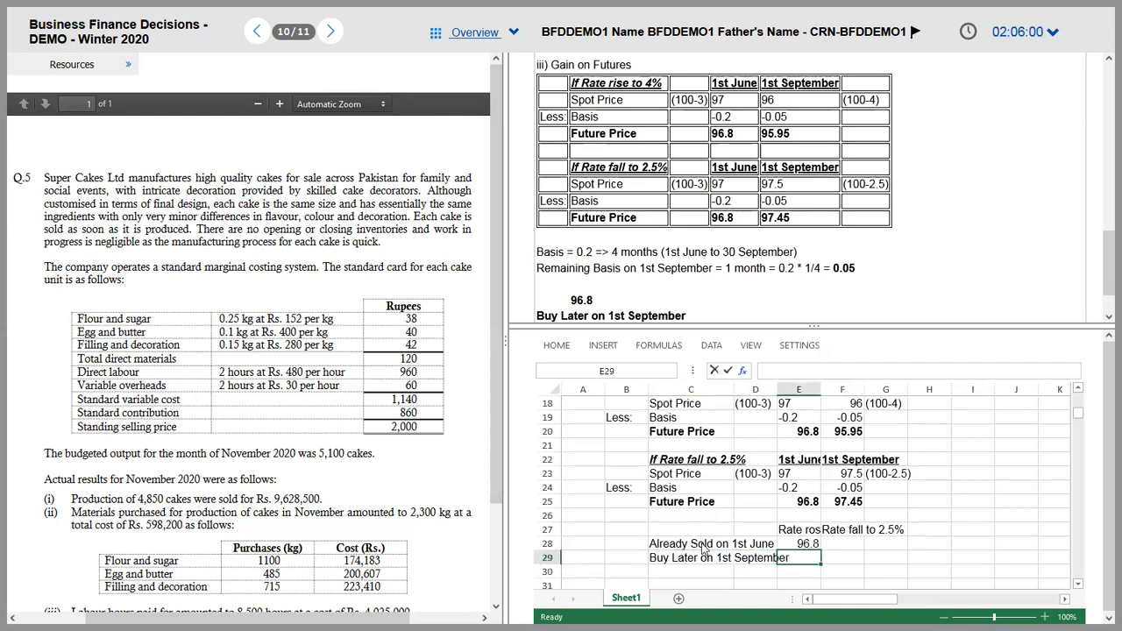
key("Up")
key("Up")
key("Up")
key("Up")
key("Up")
key("Up")
key("Up")
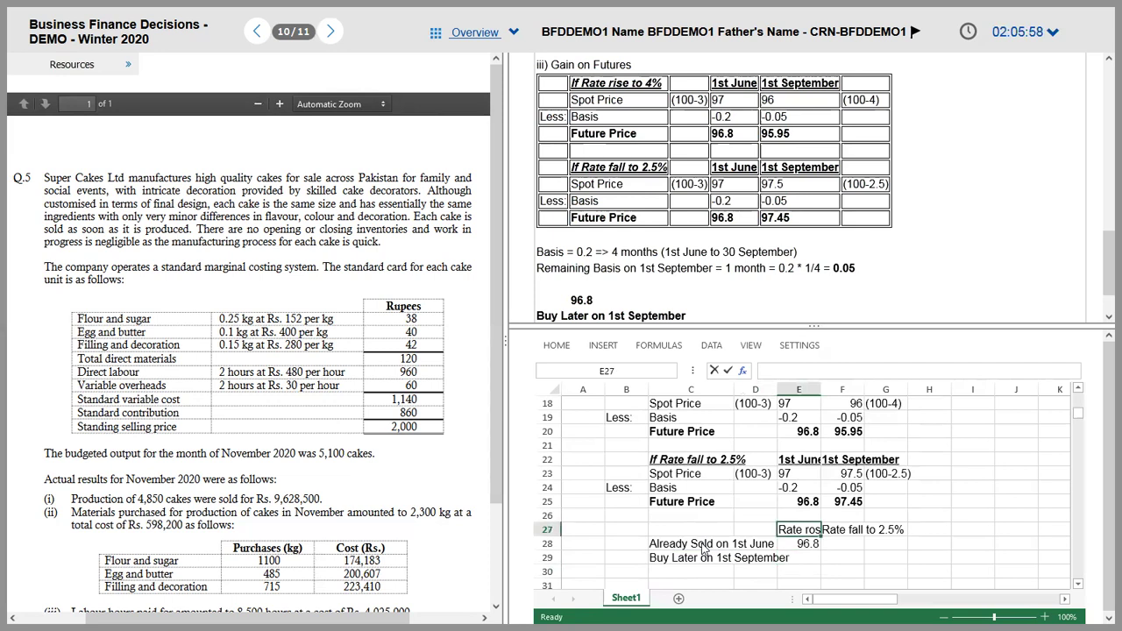
key("Right")
key("Up")
key("Up")
key("Down")
key("Down")
key("Down")
key("Down")
key("Down")
key("Left")
key("Down")
key("Down")
key("Down")
key("Down")
type("95.95")
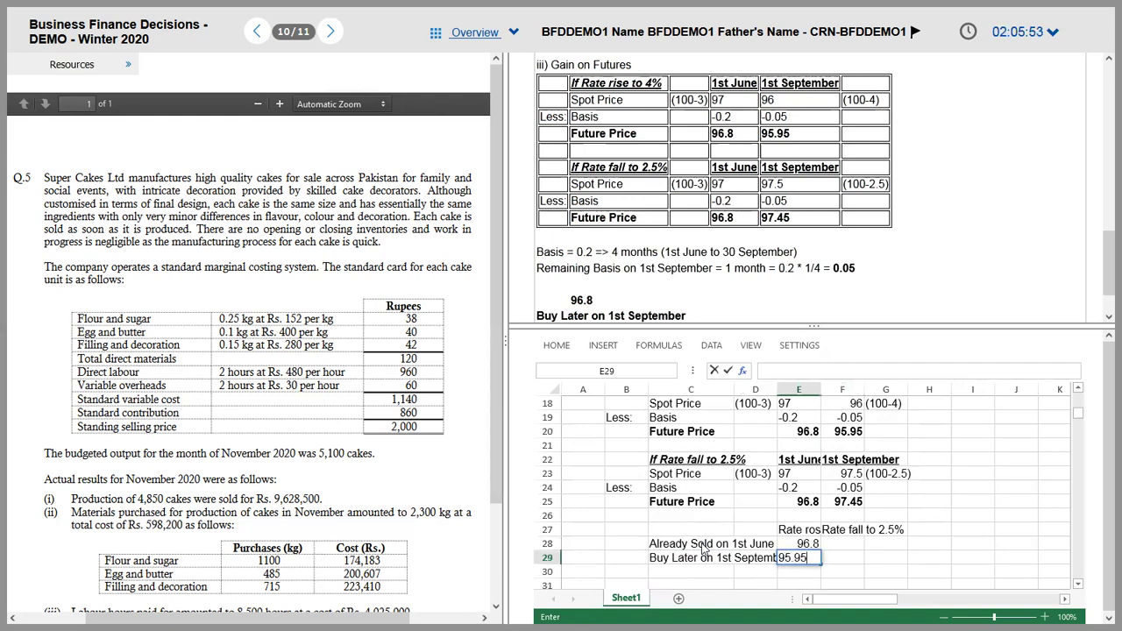
key("Return")
- Enter the row label "Gain or (Loss on Futures)" in C30
key("Left")
key("Left")
type("Gai")
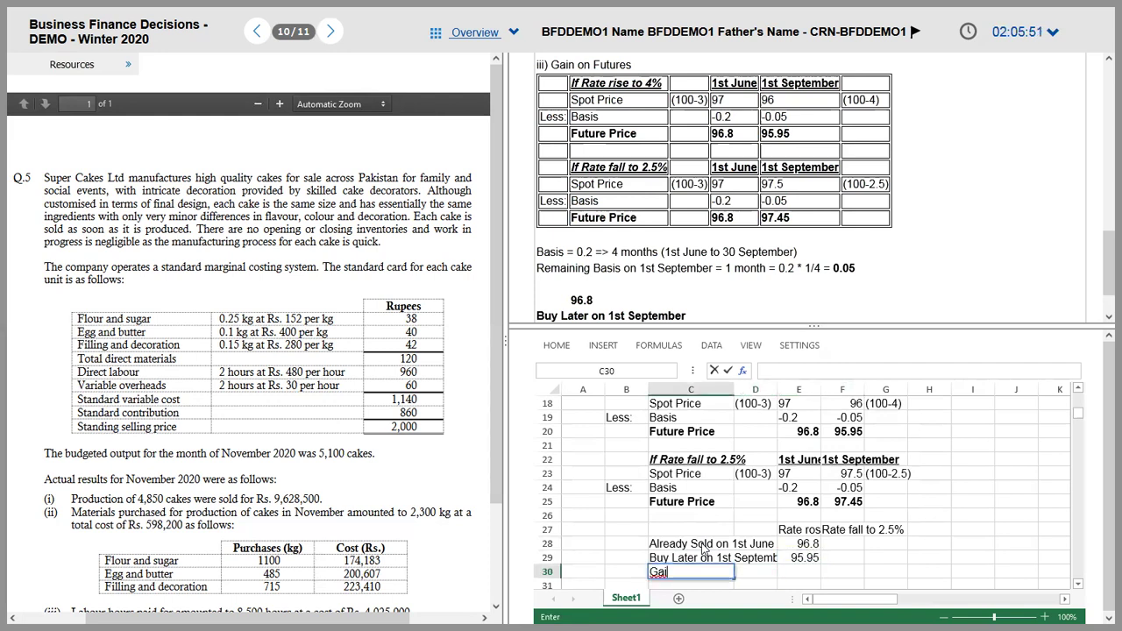
type("n or (")
type("s on Futures)")
key("Tab")
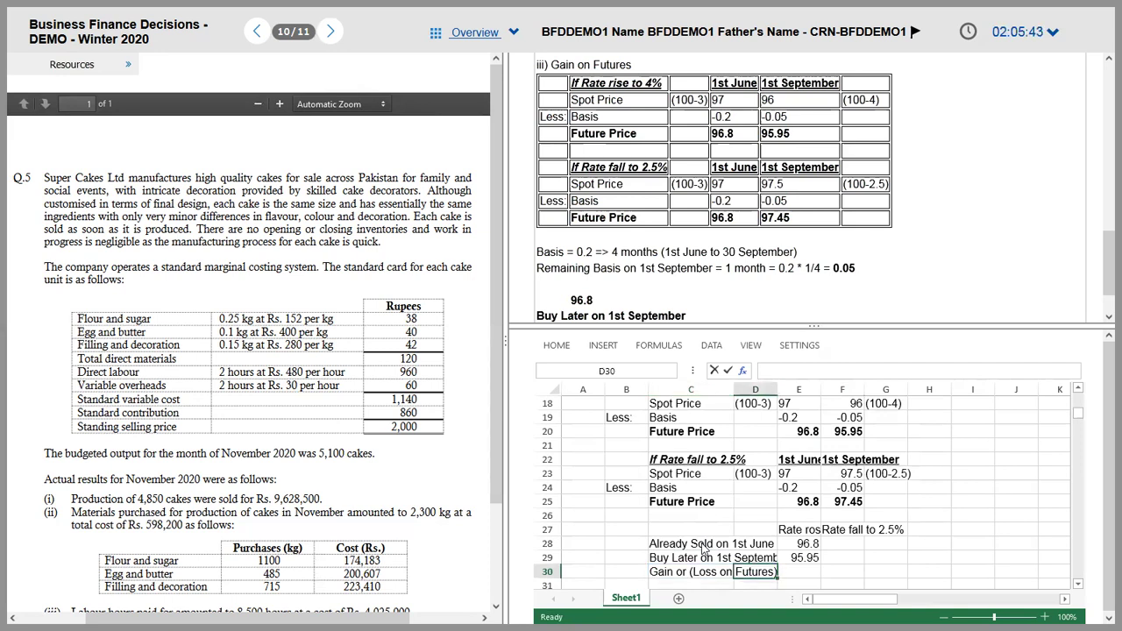
- Calculate the rate-rise gain or loss in E30 by subtracting the buying price in E29 from the selling price in E28
key("Tab")
type("=")
key("Up")
key("Up")
type("-")
key("Up")
key("Return")
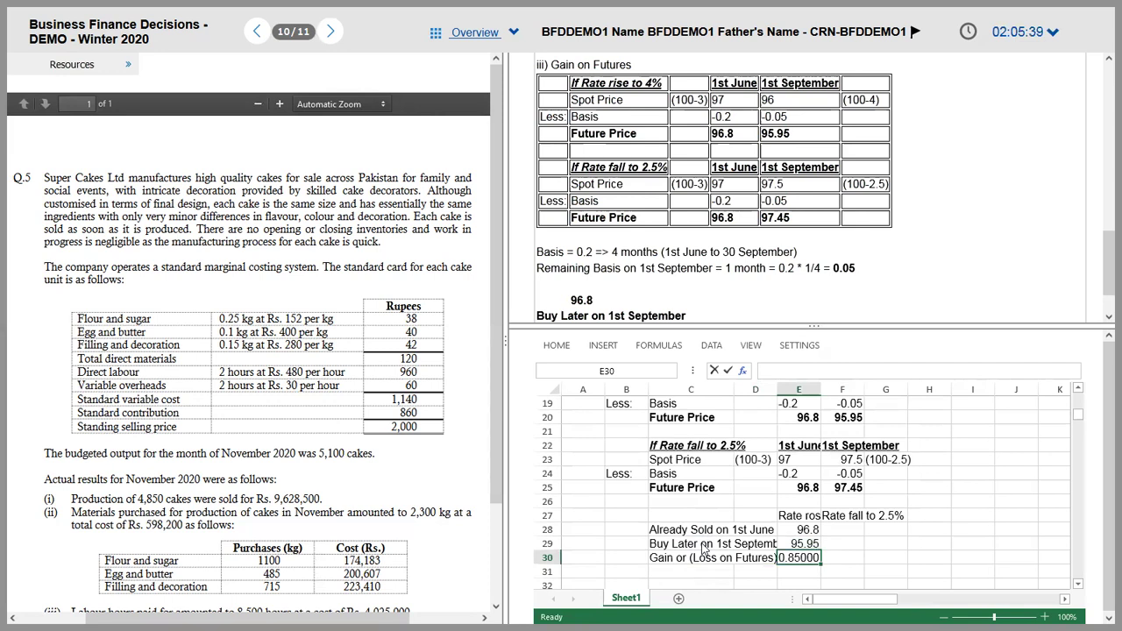
- Enter 96.8 in F28 as the 1st June selling price for the rate-fall column
key("Up")
key("Up")
key("Right")
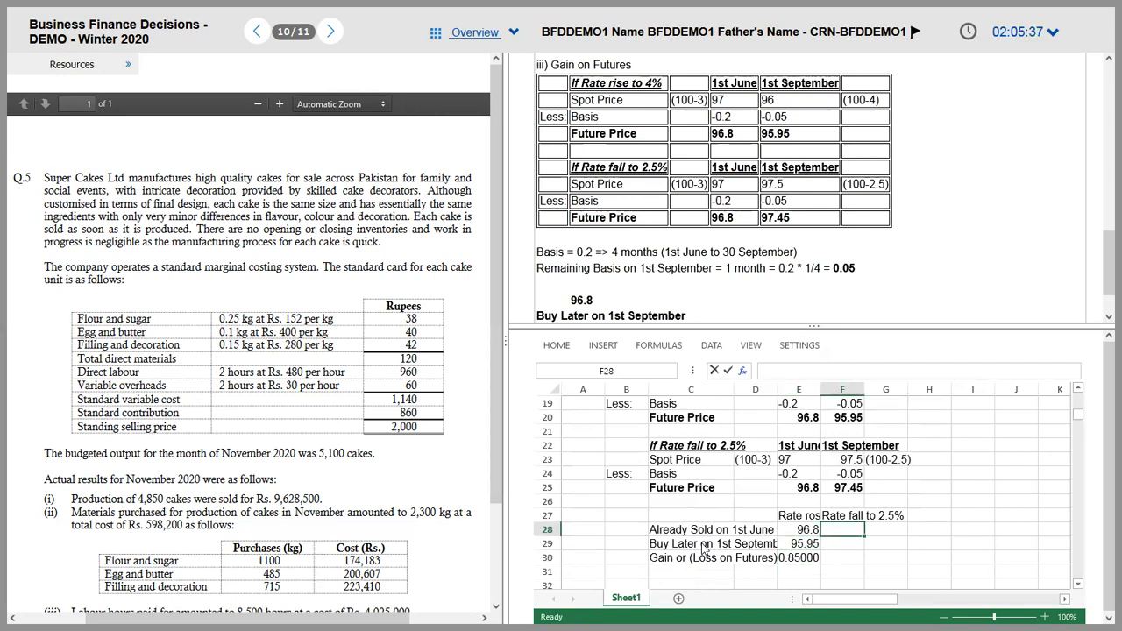
type("9")
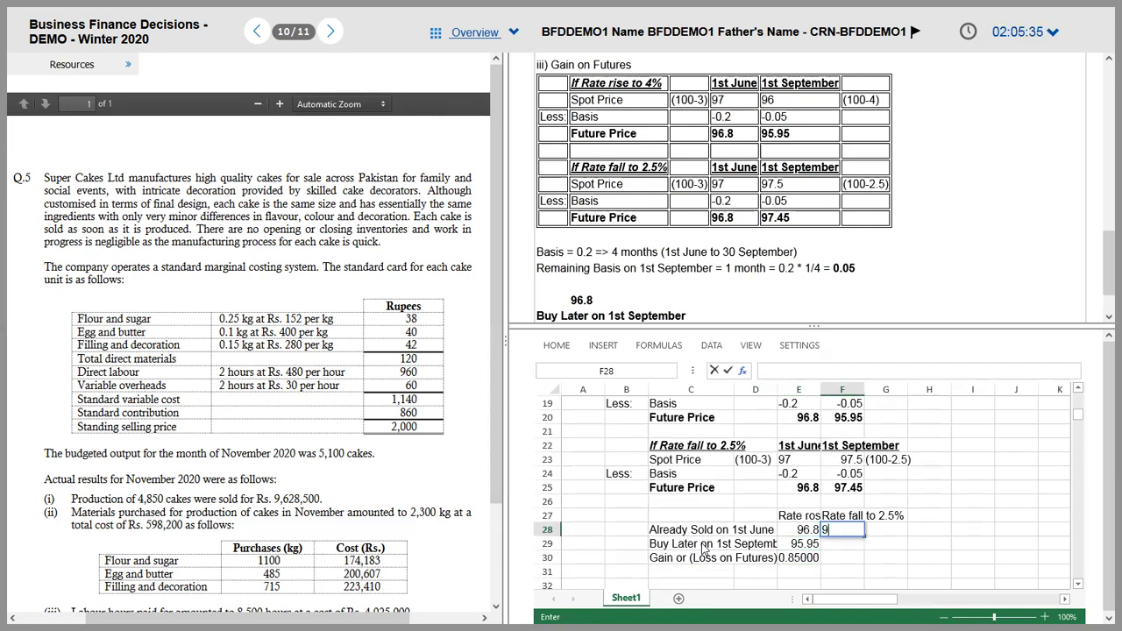
type("6.8")
key("Return")
- Enter the 1st September future price for the rate fall, 97.45, in F29
key("Up")
key("Up")
key("Up")
key("Up")
key("Down")
key("Down")
key("Down")
key("Down")
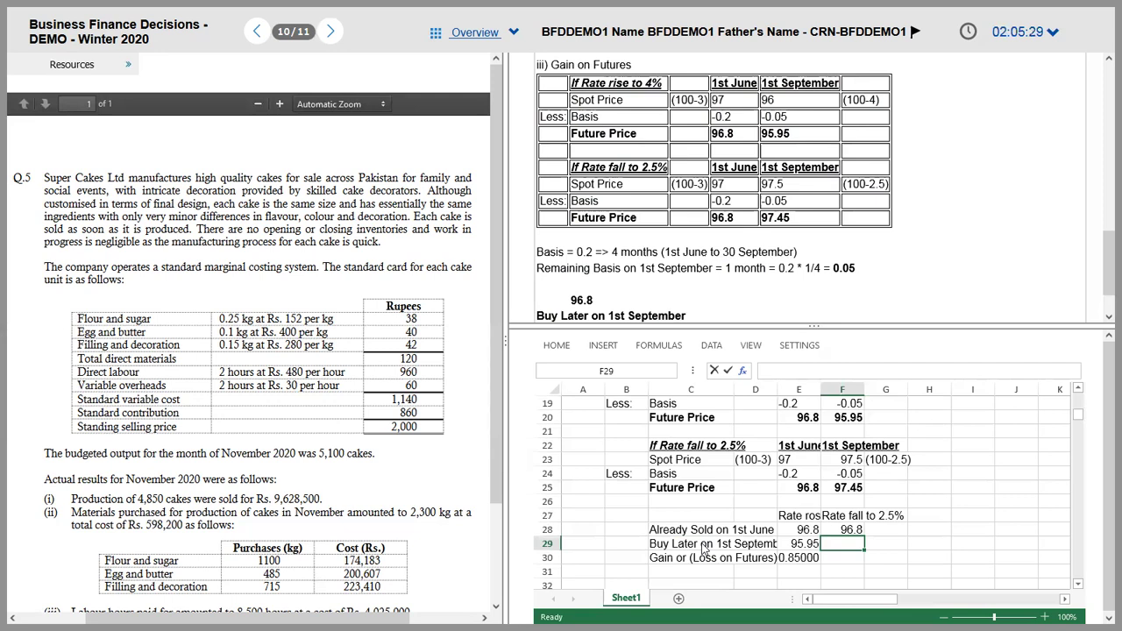
type("97.4")
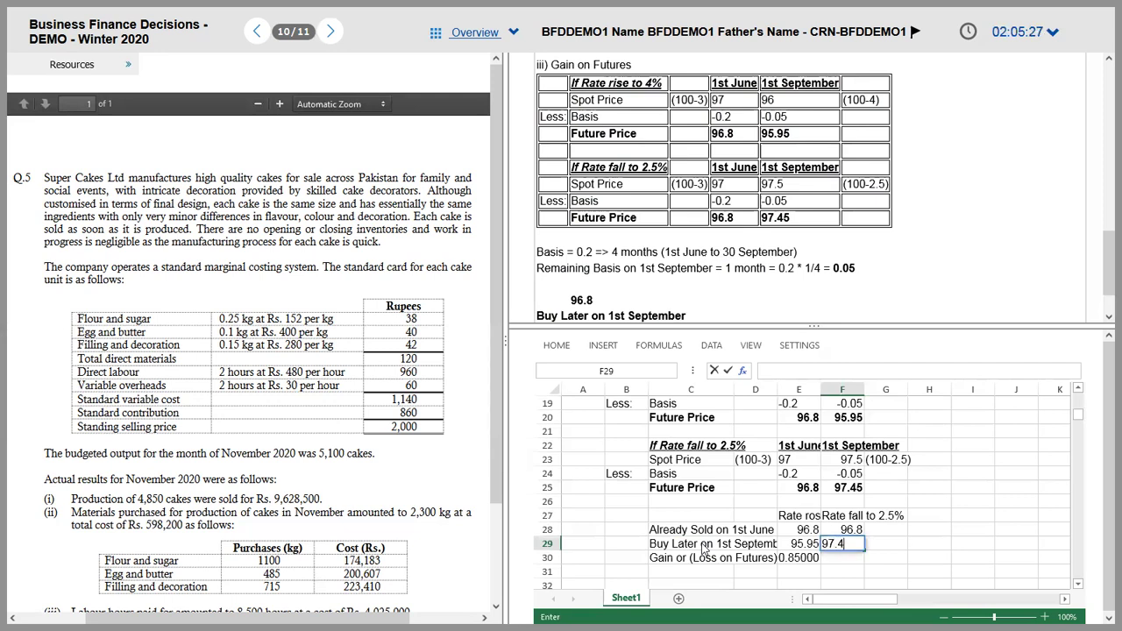
type("5")
key("Return")
- Copy the gain or loss formula from E30 into F30
key("Left")
key("ctrl+c")
key("Right")
key("ctrl+v")
- Format the figures in E28:F30 as numbers with two decimals and negatives in parentheses
key("shift+Left")
key("shift+Up")
key("shift+Up")
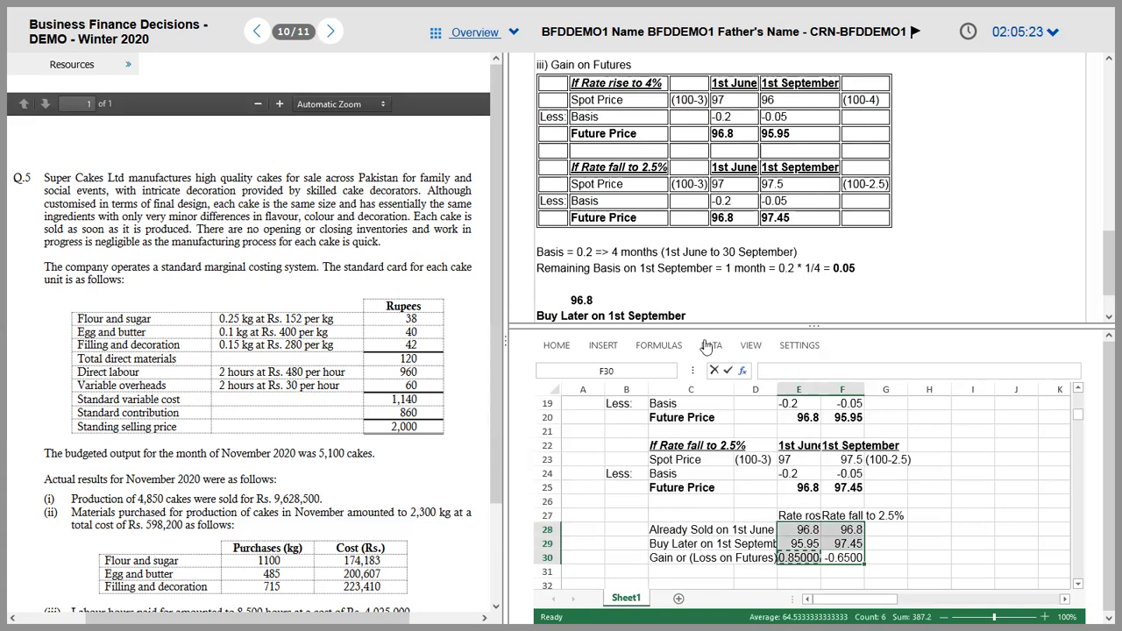
left_click(566, 347)
left_click(775, 416)
left_click(787, 461)
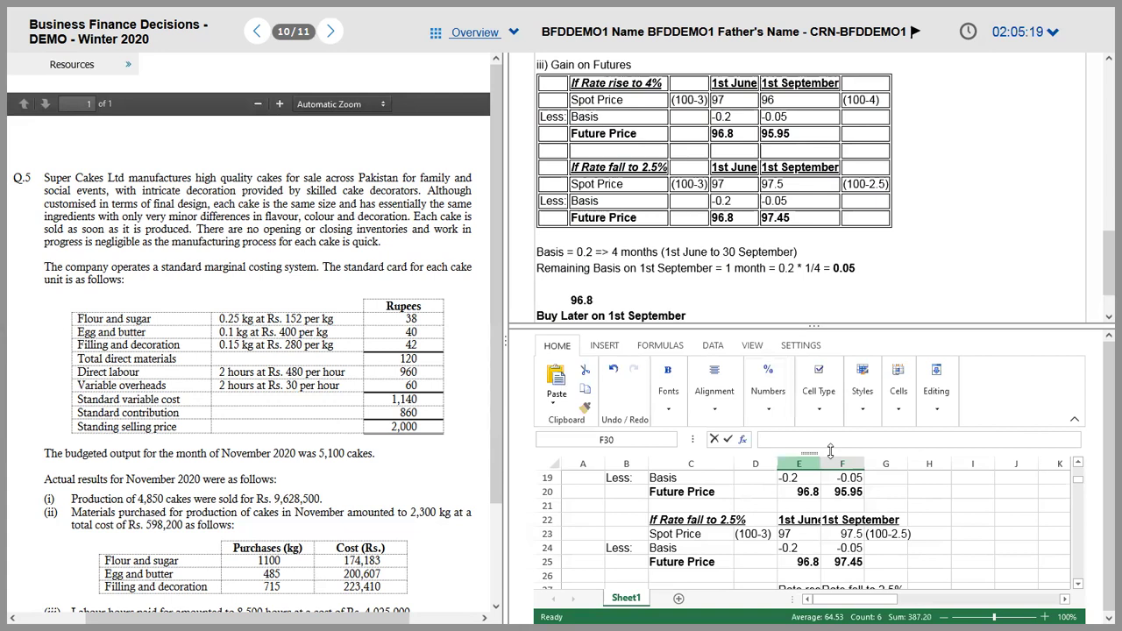
- Make the "Gain or (Loss on Futures)" row, C30:F30, bold
key("Down")
key("Down")
key("Up")
key("Up")
key("Left")
key("Left")
key("Left")
key("Left")
key("shift+Right")
key("Right")
key("shift+Right")
key("shift+Right")
key("shift+Right")
key("ctrl+b")
key("Down")
- Copy the gain or loss block C27:F30 into the written answer, replacing the "96.8" and "Buy Later on 1st September" lines
key("Up")
key("Up")
key("Up")
key("Up")
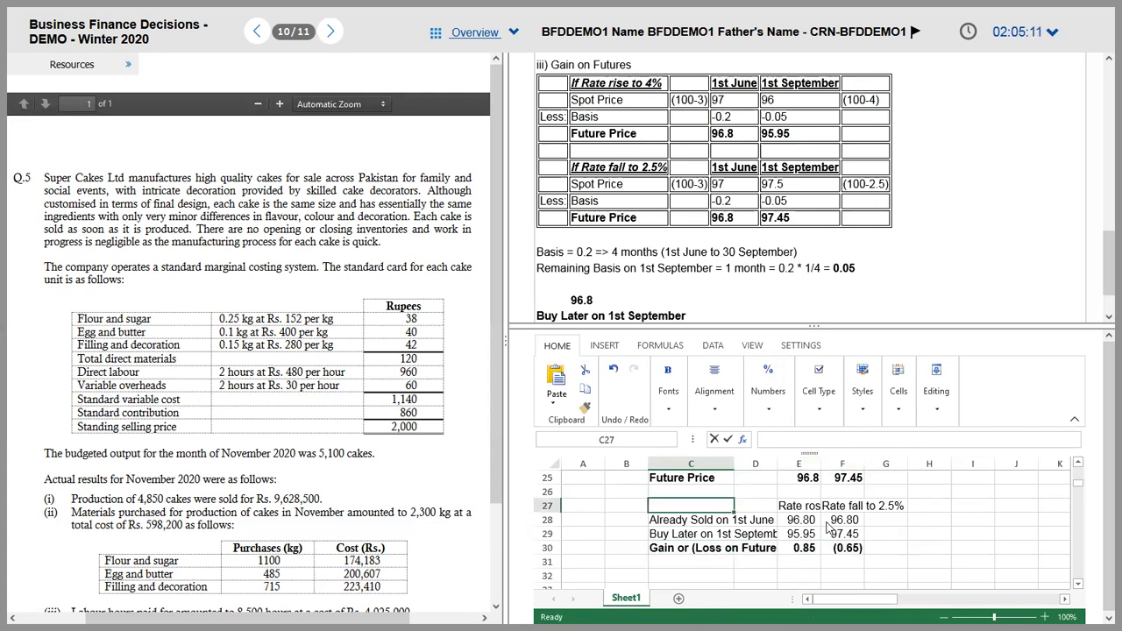
key("shift+Down")
key("shift+Down")
key("shift+Down")
key("shift+Right")
key("shift+Right")
key("shift+Right")
key("shift+Right")
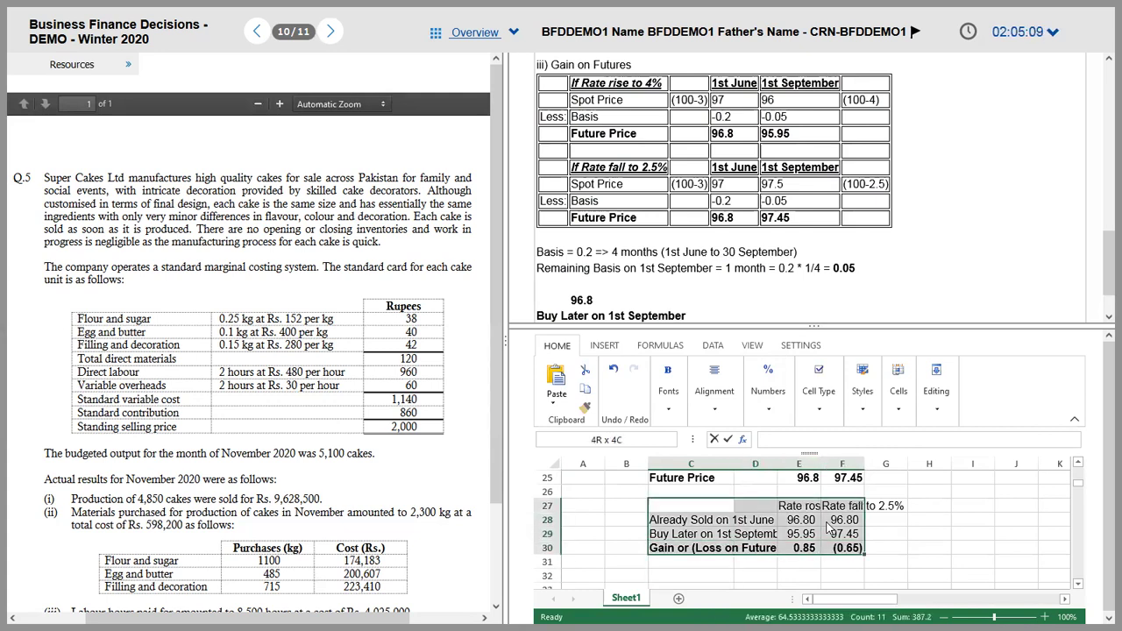
key("ctrl+c")
key("shift+Left")
key("ctrl+c")
key("shift+Down")
key("shift+Down")
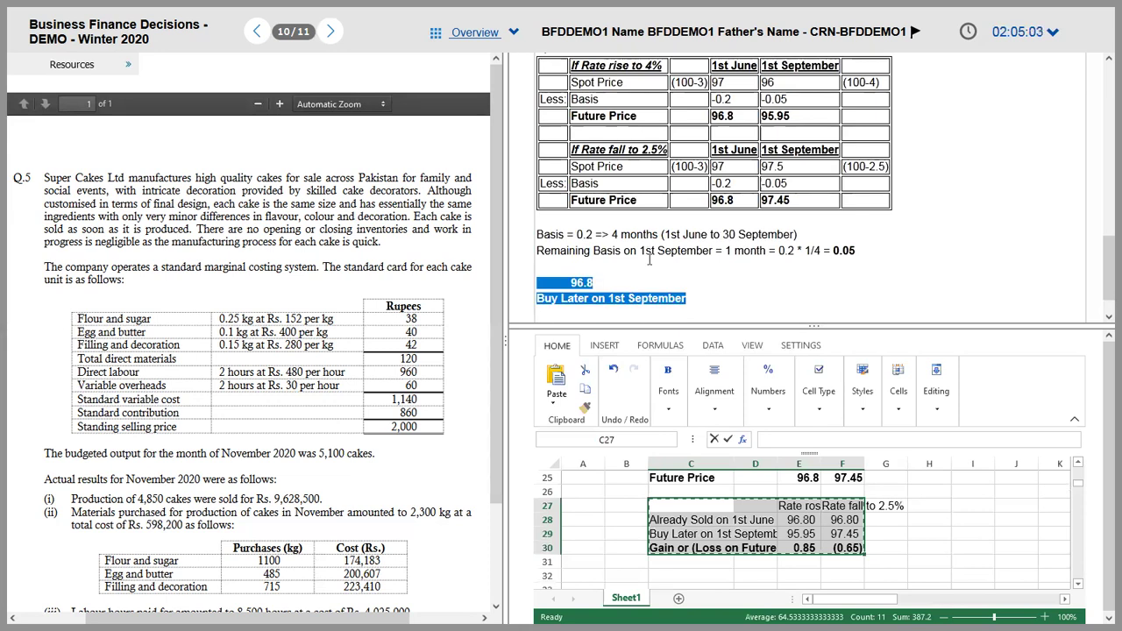
key("ctrl+v")
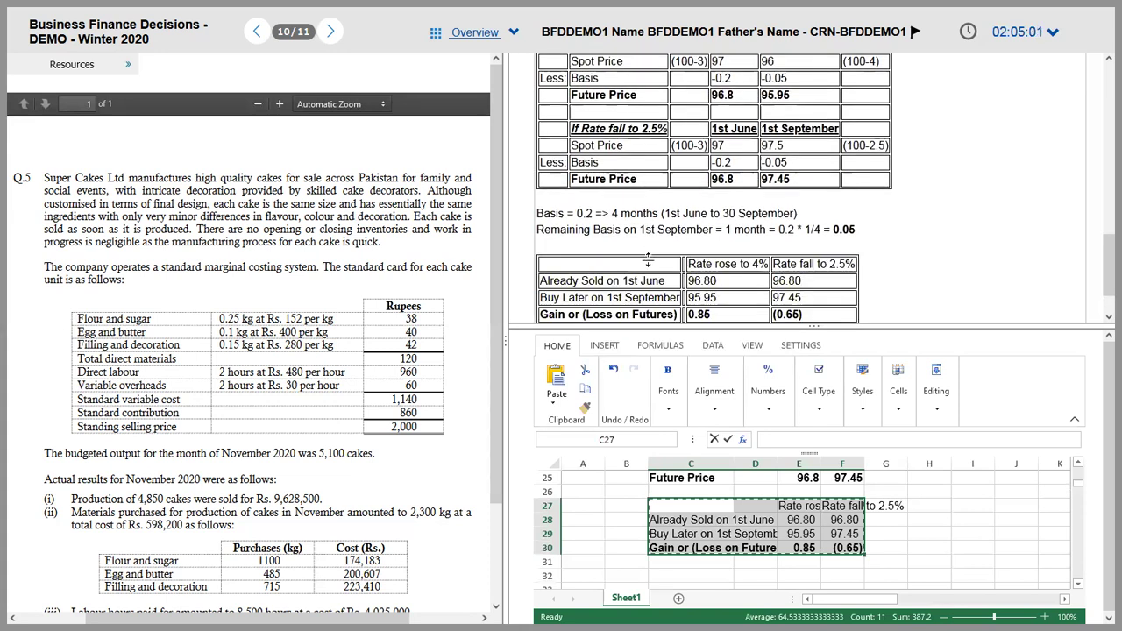
- Add a row to the end of the pasted gain or loss table and label it "Gain in Amount"
scroll(650, 260, "down", 1)
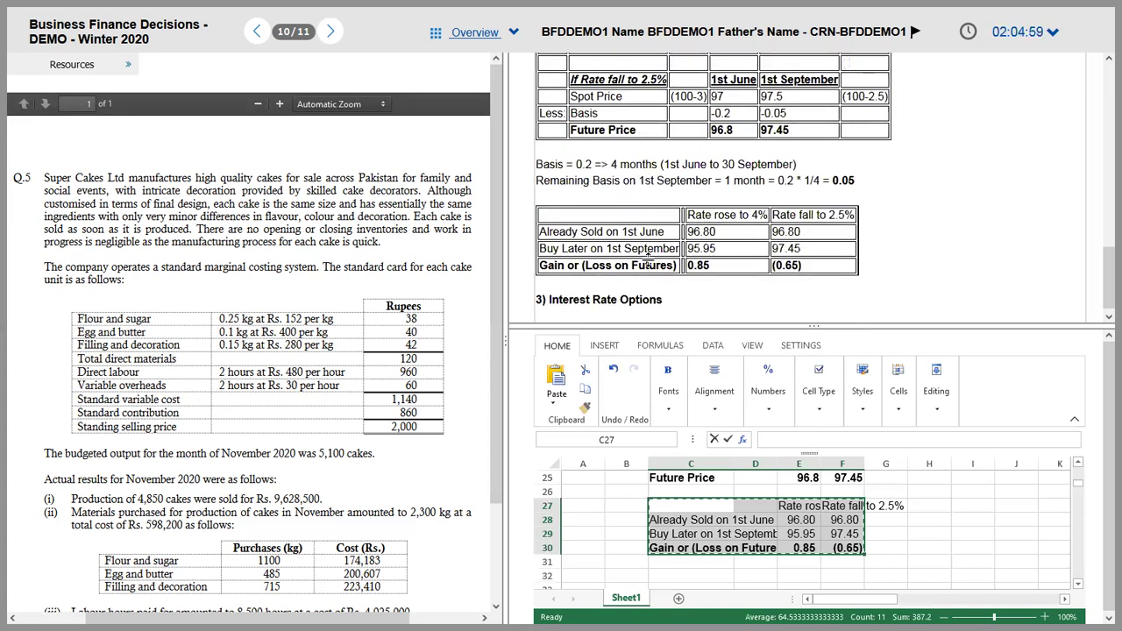
key("Tab")
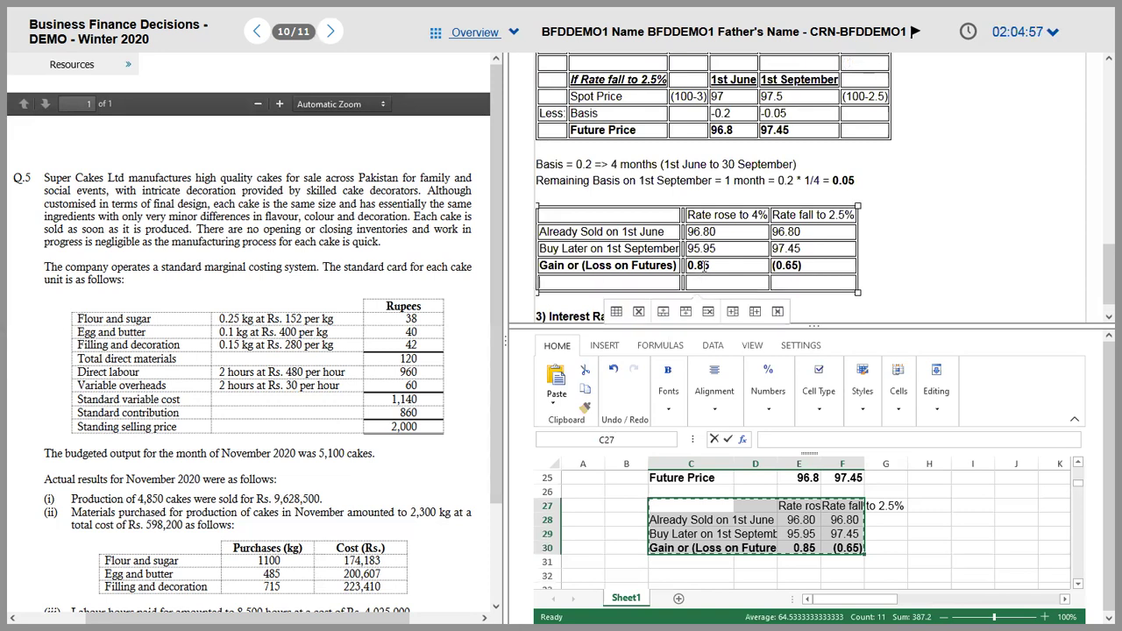
type("Gain in Amount")
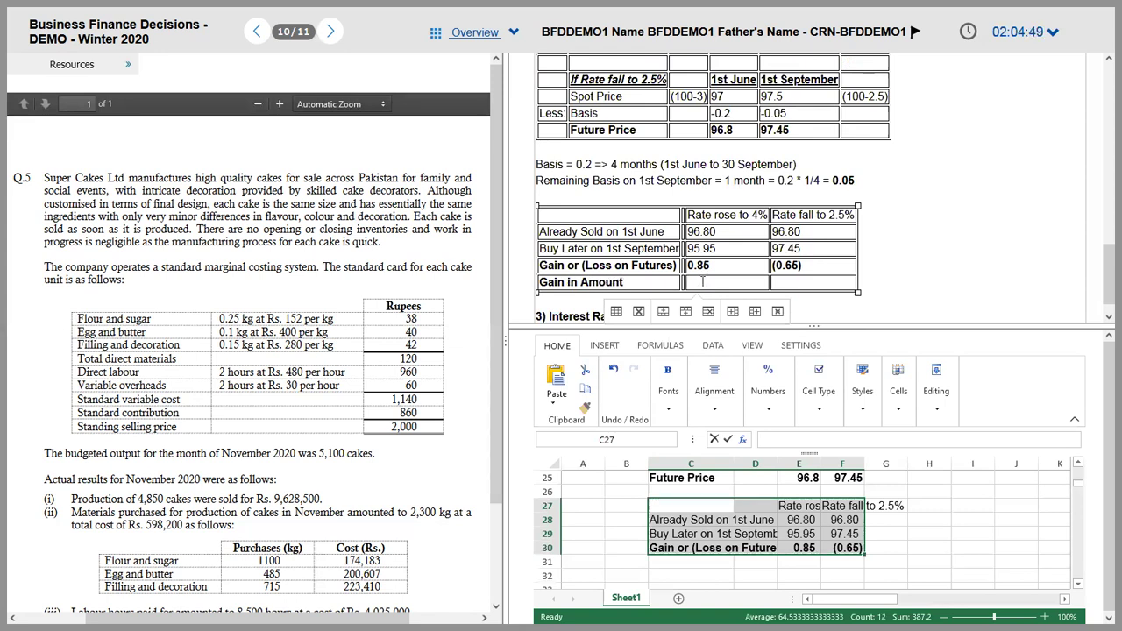
- Enter the working "500,000*6 Contrcts * 0.85% *3/12" in the "Gain in Amount" row under "Rate rose to 4%"
type("500,000*6 Contra")
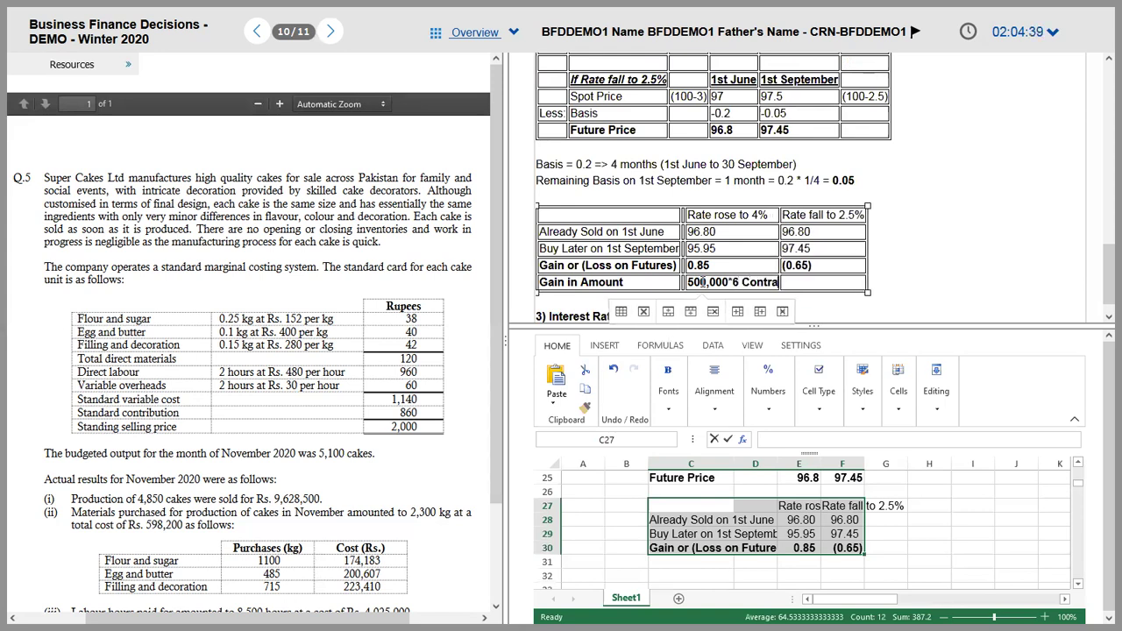
key("BackSpace")
type("cts")
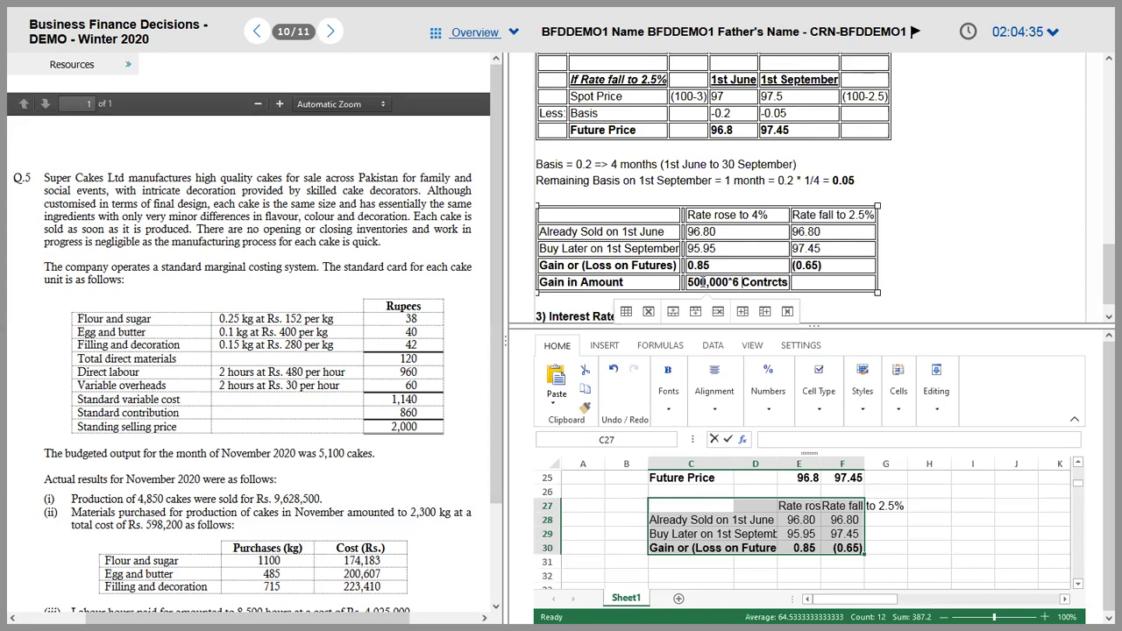
type(" *")
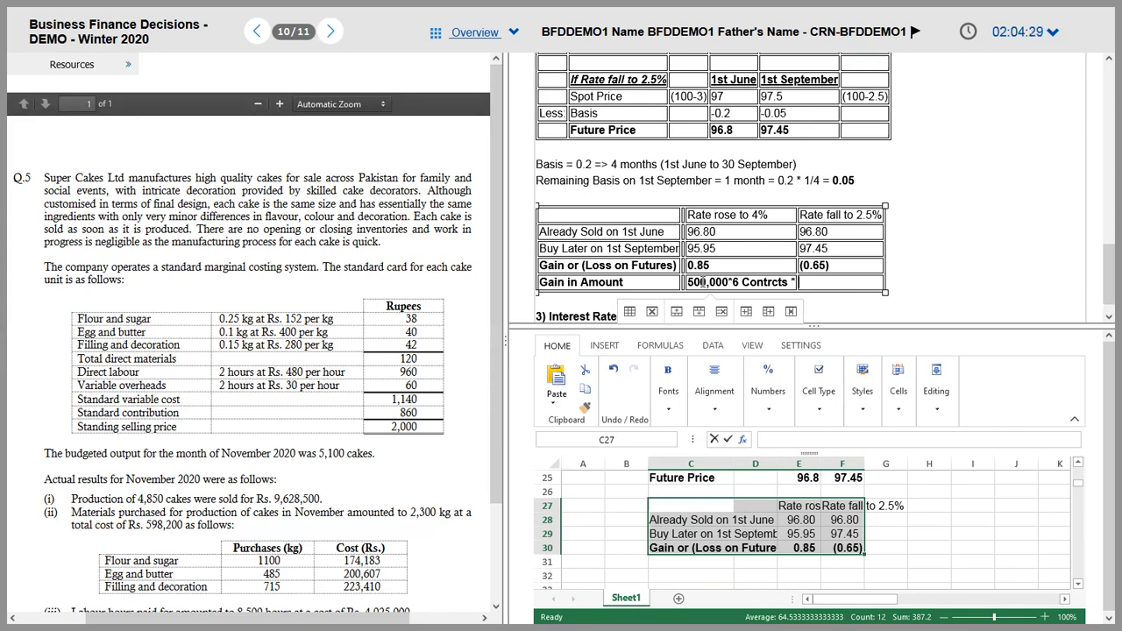
type(" 0.")
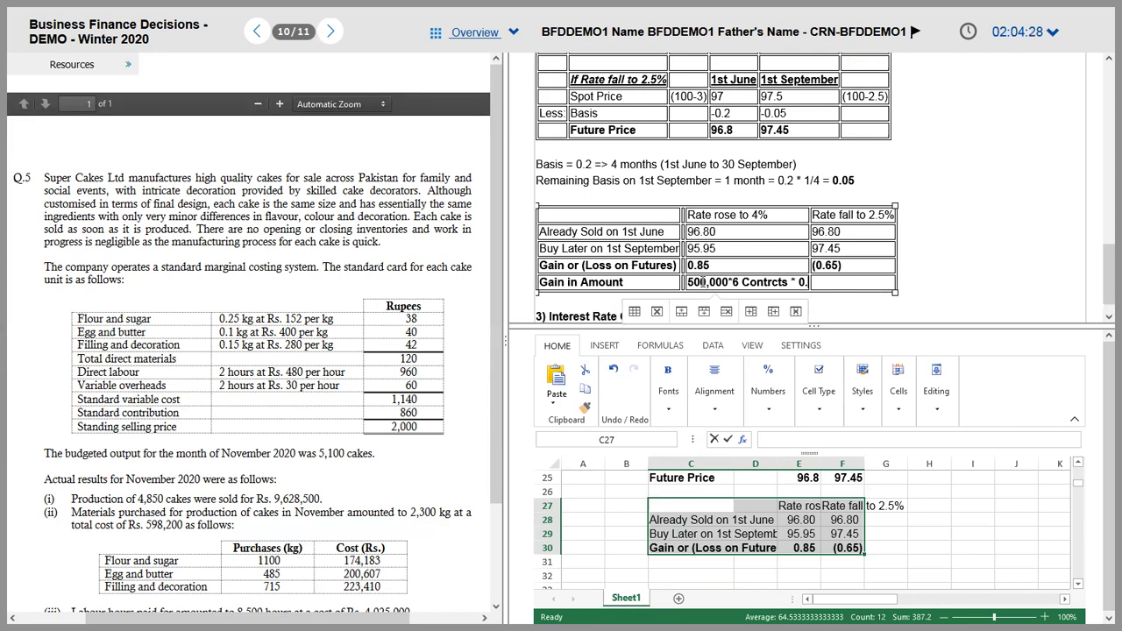
type("85%")
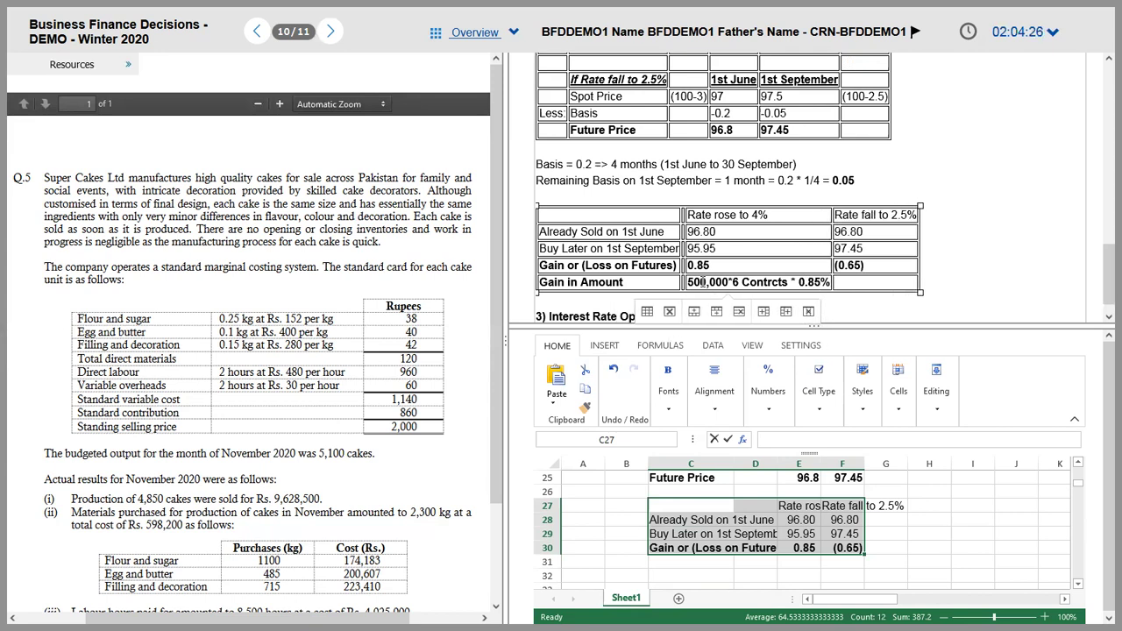
type(" *")
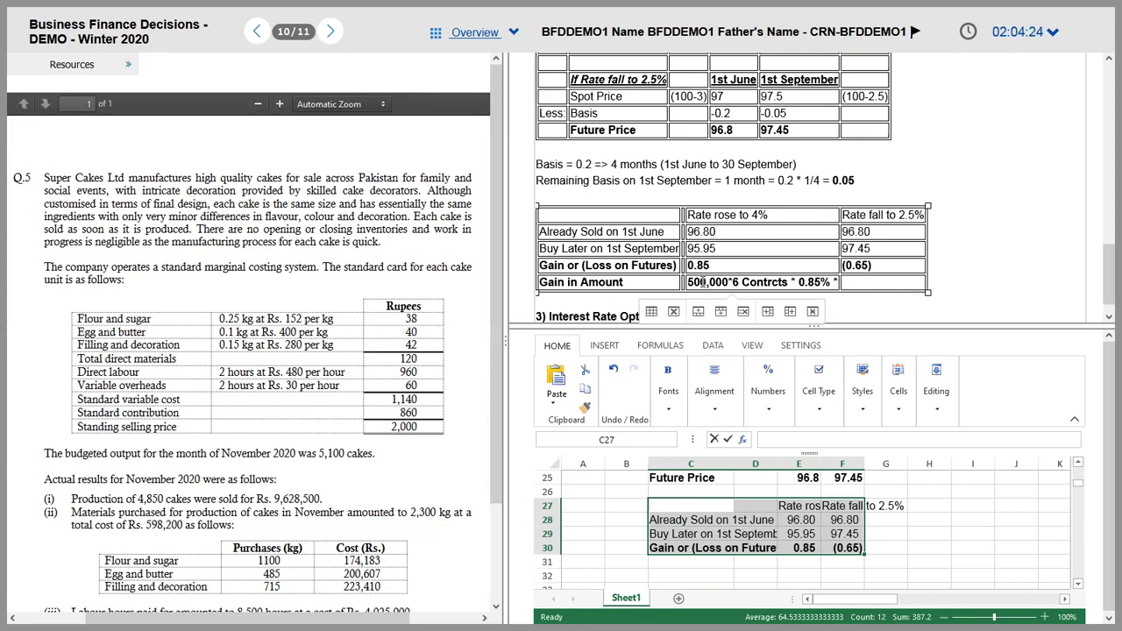
type("3/12")
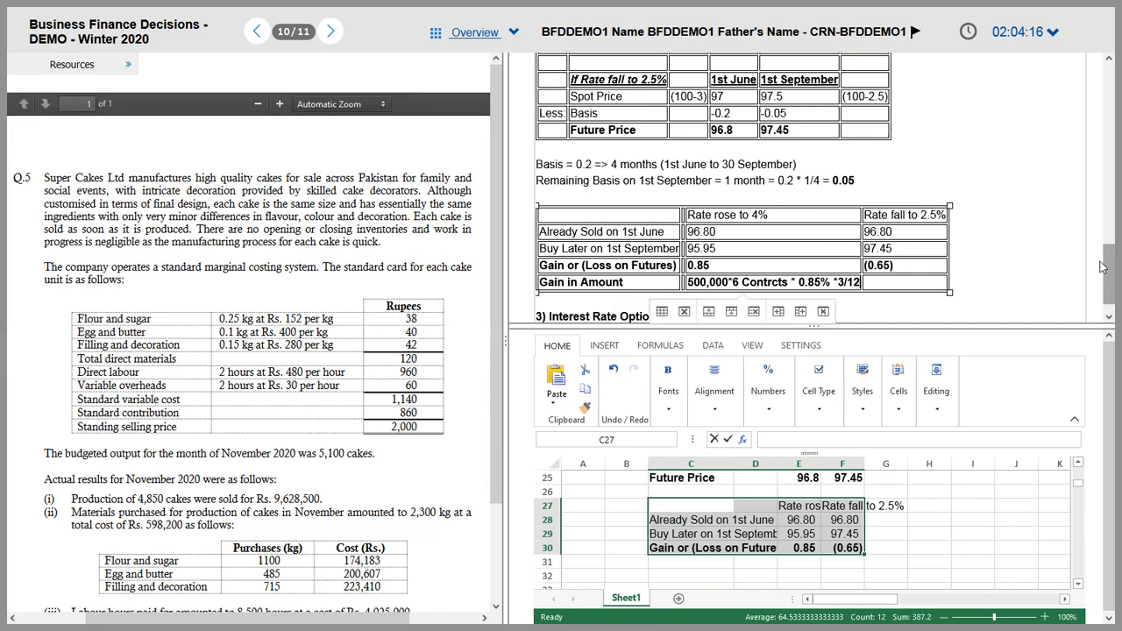
scroll(1103, 266, "up", 1)
scroll(1103, 267, "down", 2)
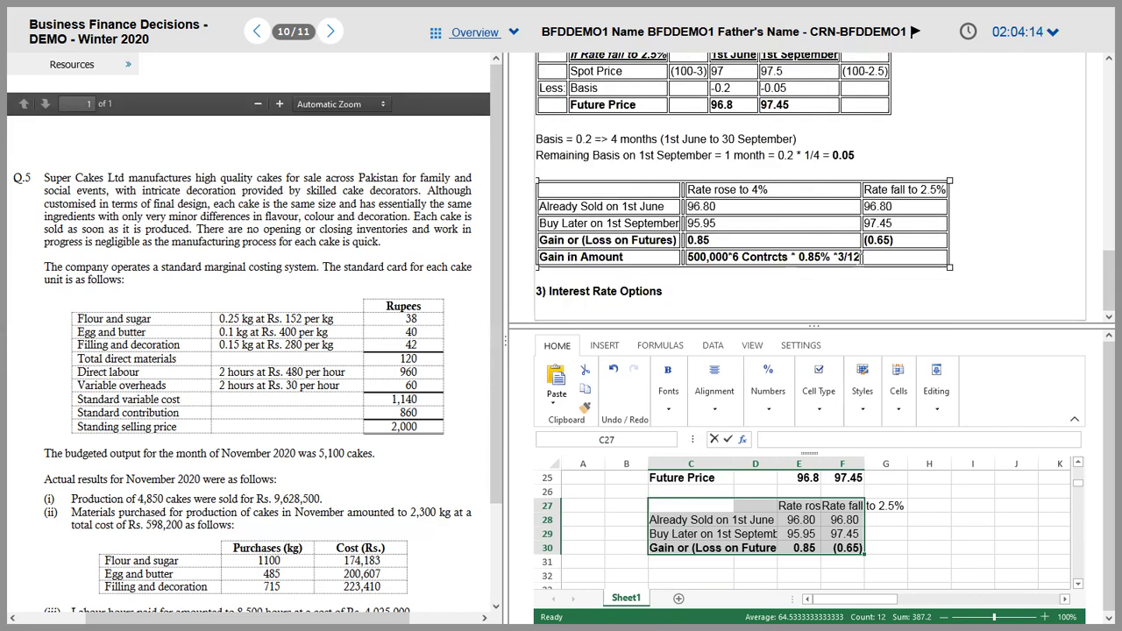
- Correct "Contrcts" to "Contracts" in the "Gain in Amount" working under "Rate rose to 4%" and add the result "= 6,375" on a second line
left_click(861, 258)
key("Return")
type("=")
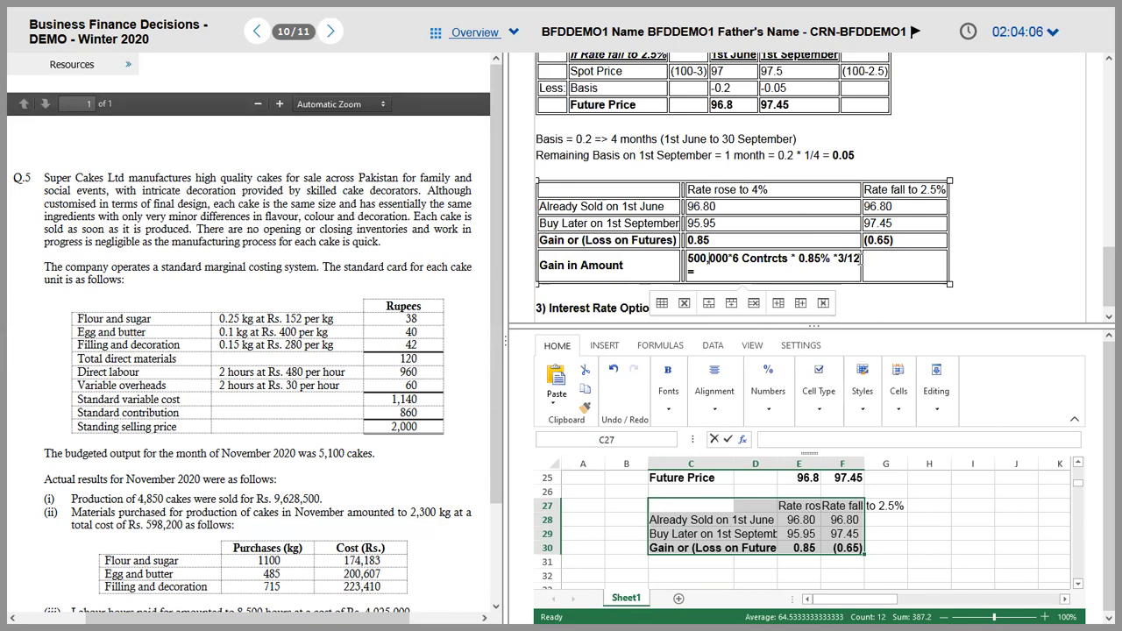
left_click(745, 258)
type("a")
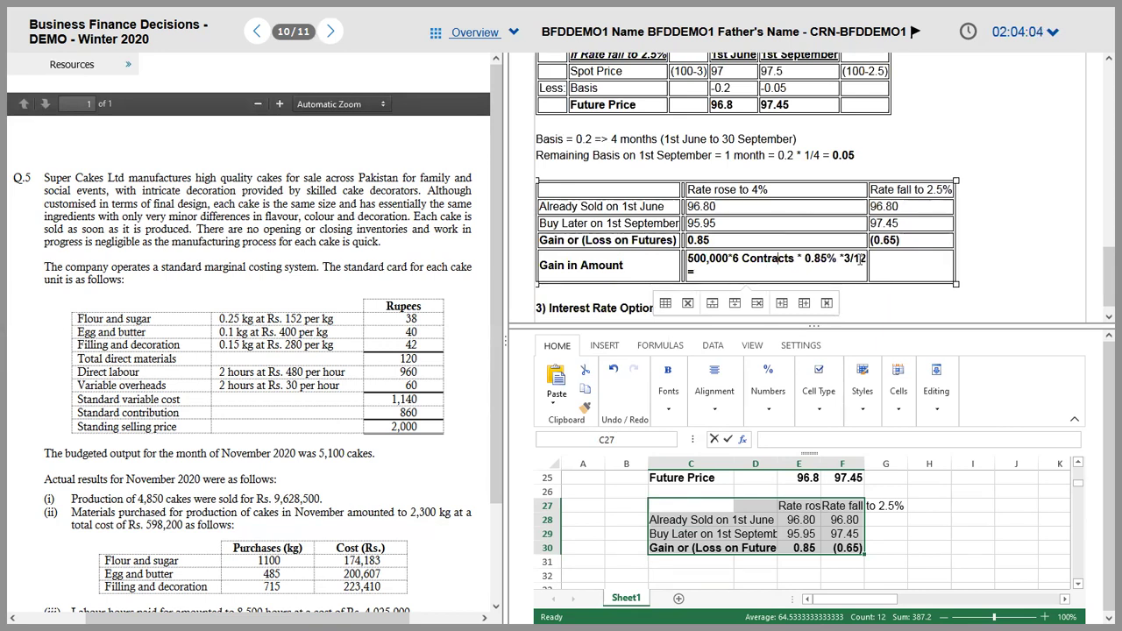
triple_click(864, 258)
key("ctrl+shift+period")
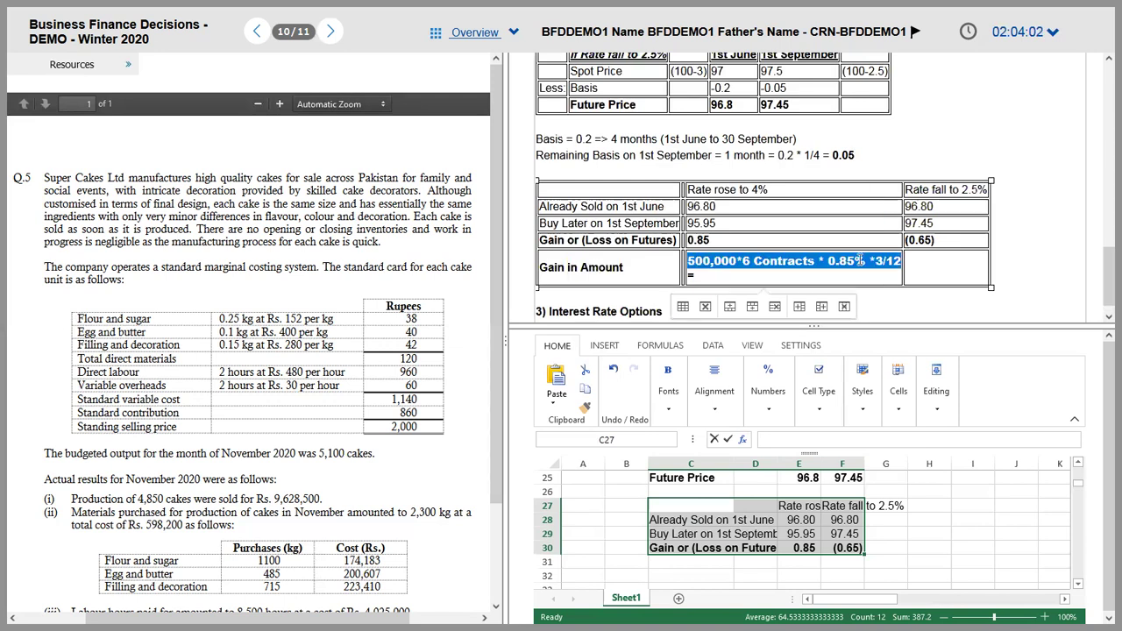
key("ctrl+z")
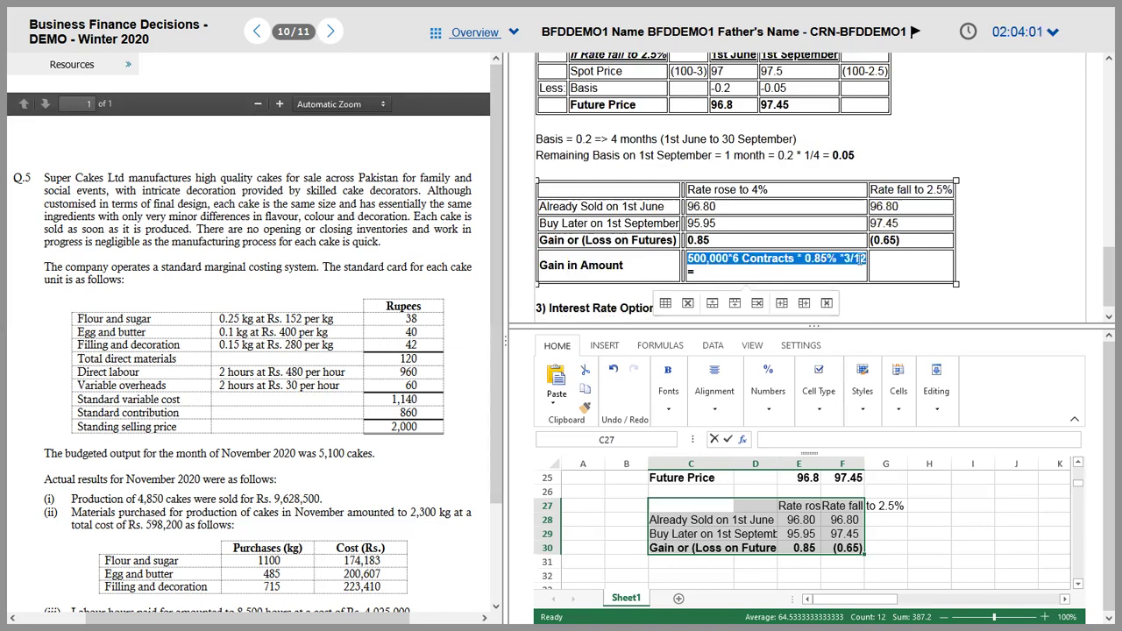
left_click(802, 276)
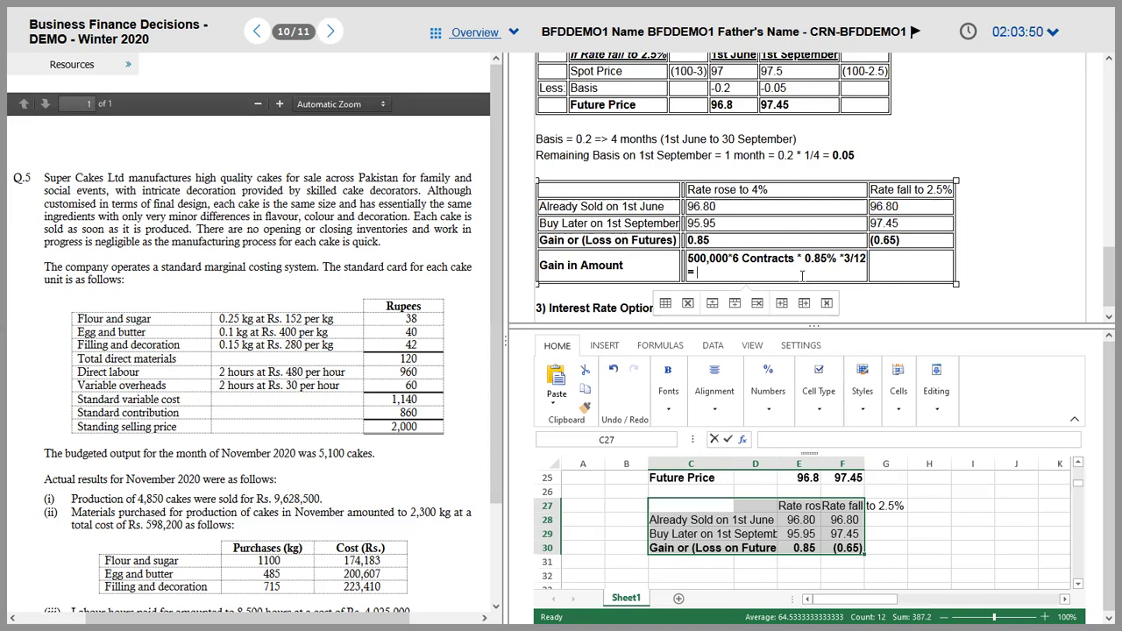
type("6,375")
- Change the "Gain in Amount" row label to "Gain or (Loss) in Amount"
key("Up")
type("or (Los")
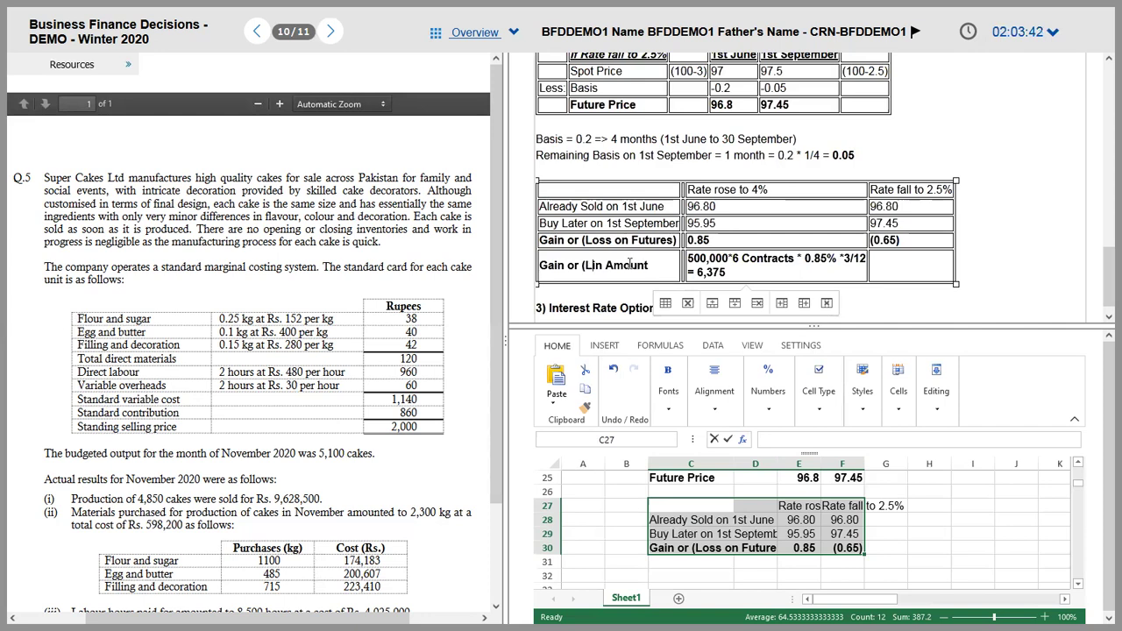
type("s)")
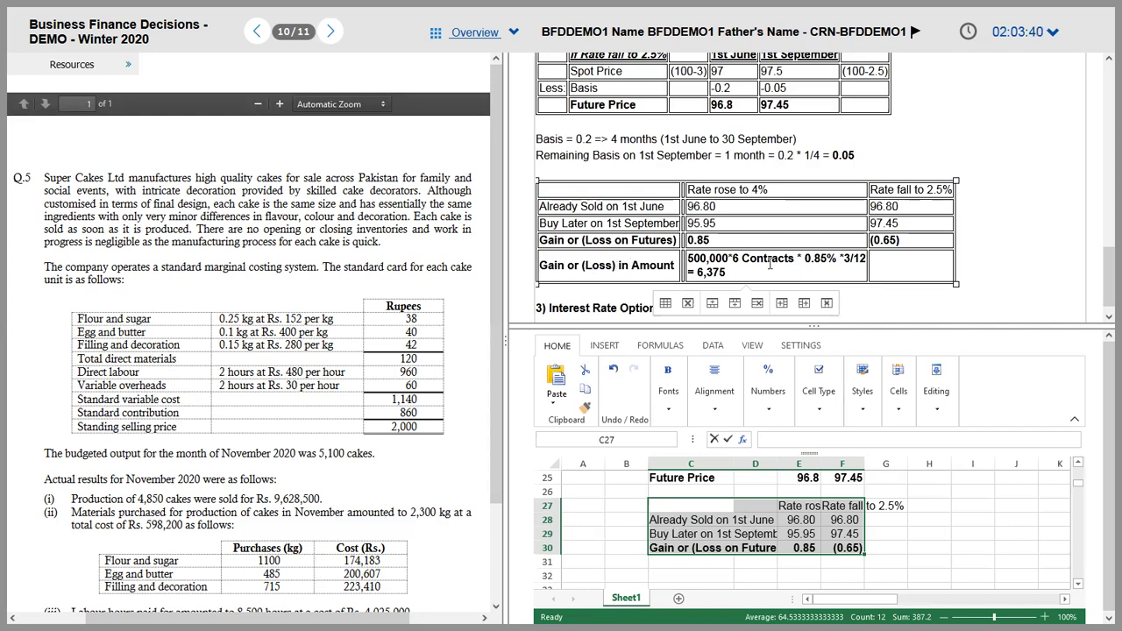
- Copy the rate-rise amount working into the "Rate fall to 2.5%" column and change its percentage to 0.65%
key("Tab")
key("shift+Home")
key("shift+Up")
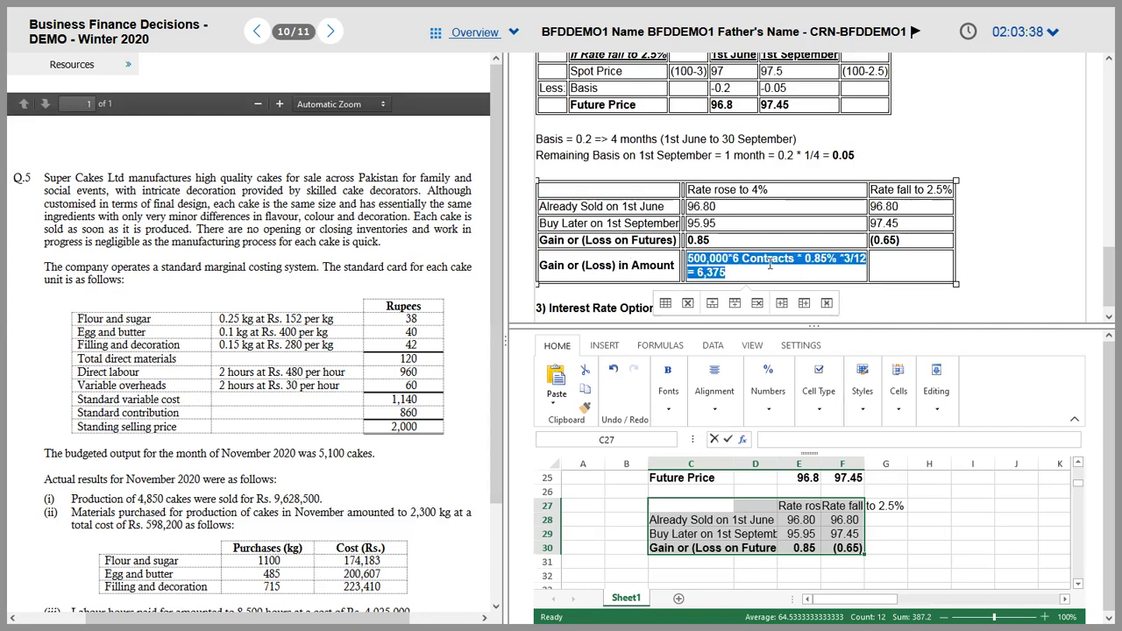
key("ctrl+c")
left_click(903, 270)
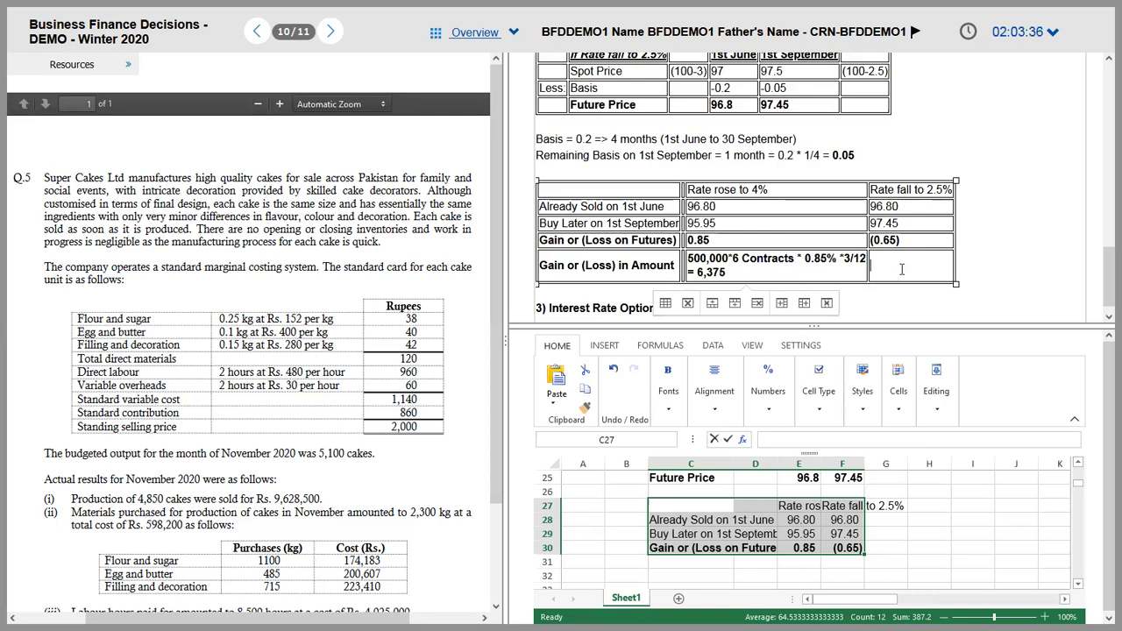
key("ctrl+v")
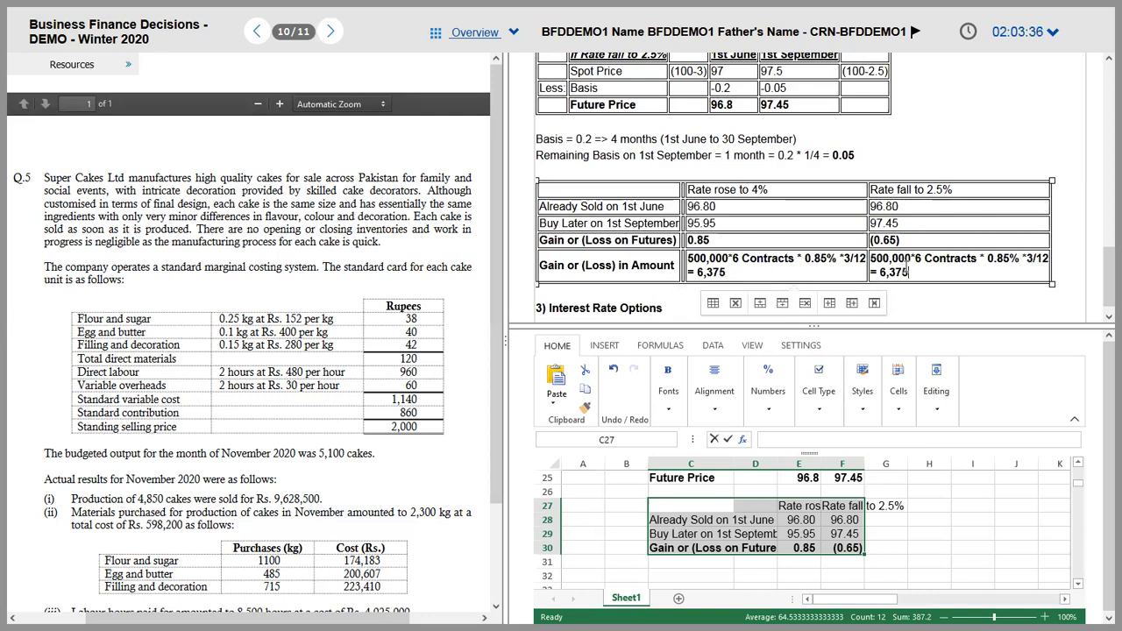
left_click(1008, 265)
key("Left")
key("BackSpace")
type("6")
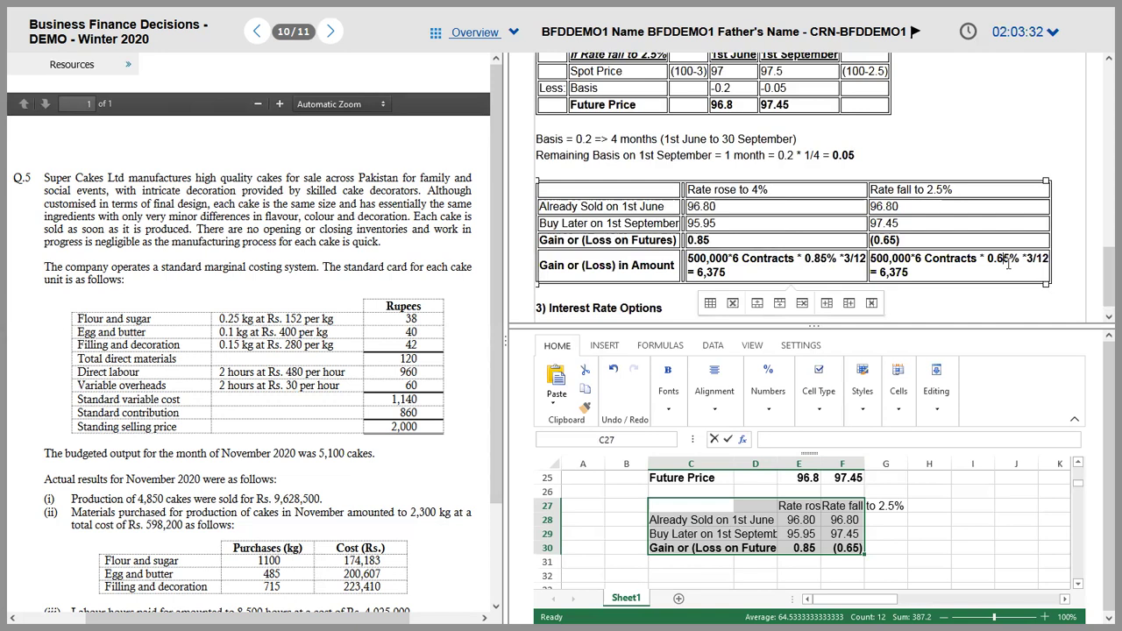
- Change the result of the "Rate fall to 2.5%" working to "(4,875)"
key("Down")
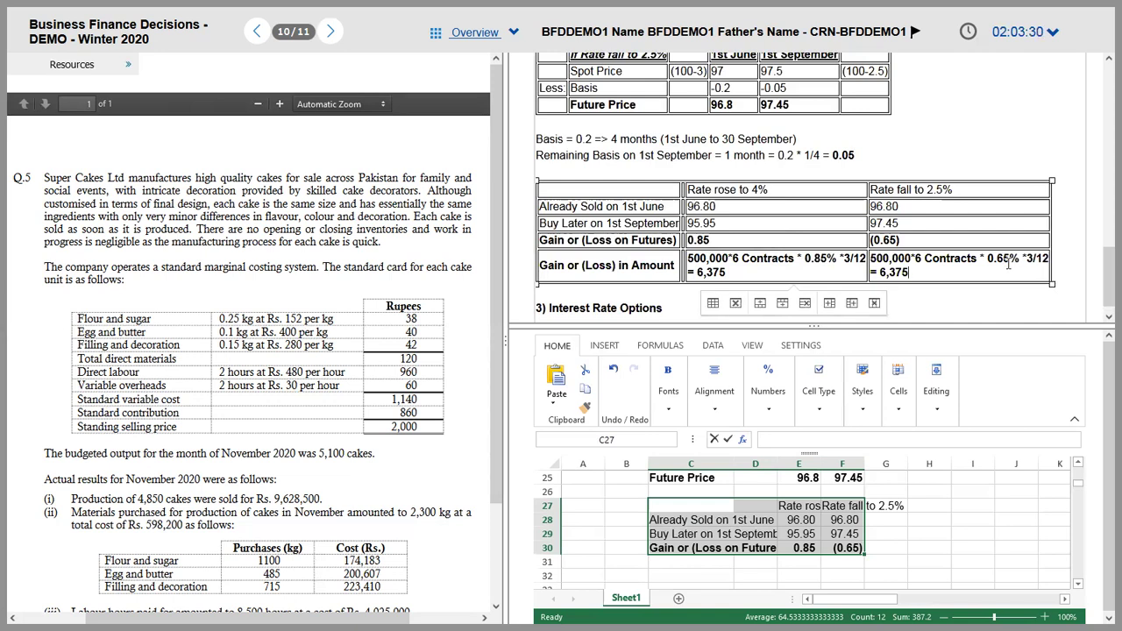
key("Left")
key("Left")
key("BackSpace")
key("BackSpace")
key("BackSpace")
type("4,8")
key("Home")
type("(")
key("End")
type(")")
- Add an empty row at the end of the gain or loss table and make the two rate headings bold
left_click(971, 297)
key("Tab")
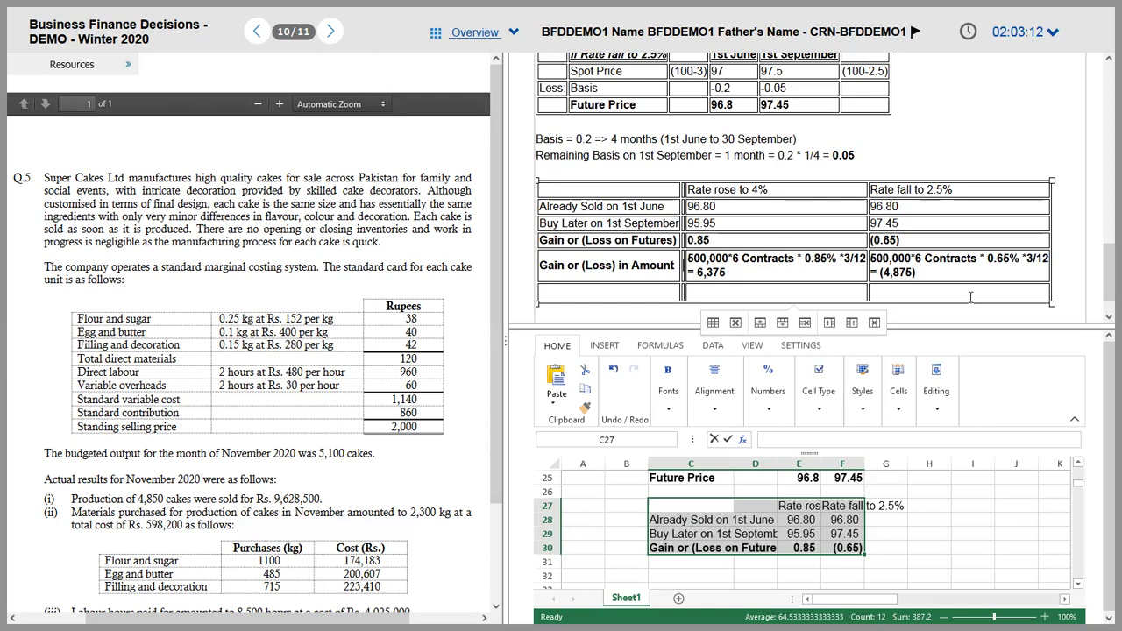
key("shift+Down")
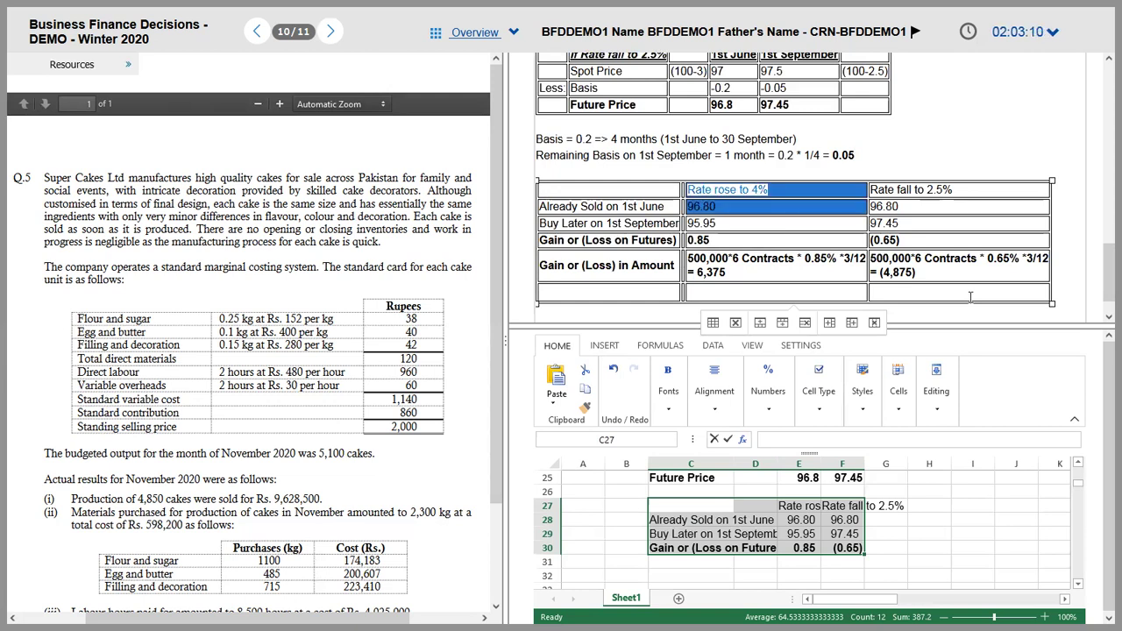
key("shift+Up")
key("shift+Right")
key("ctrl+b")
key("Down")
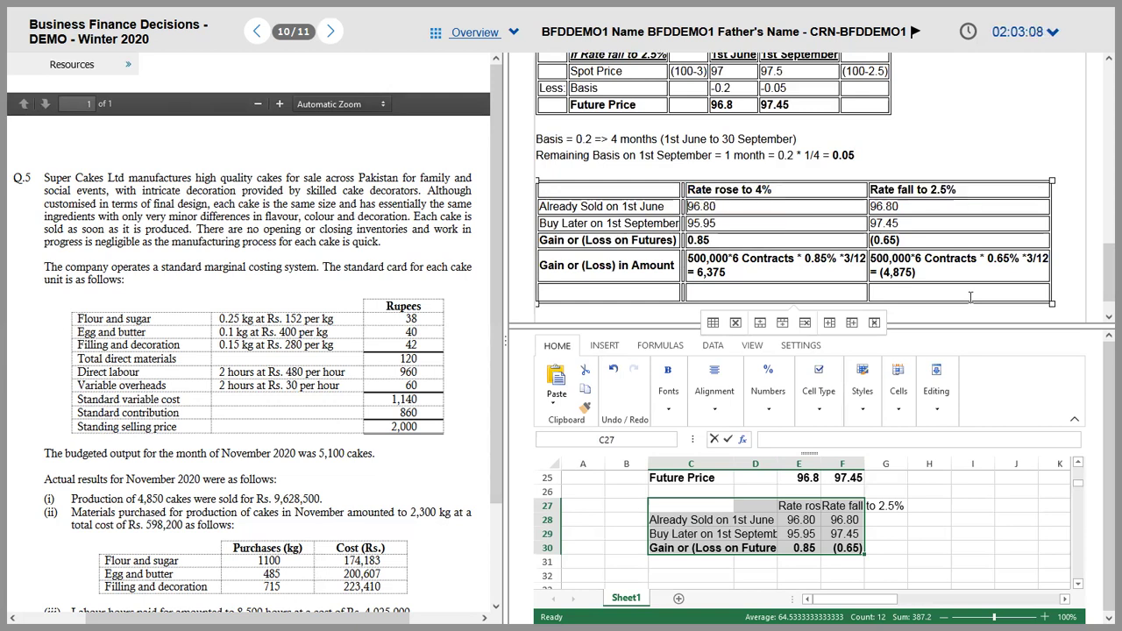
- Add another row to the table and label it "Actual Interest (Already seen in FRA)", with the bracketed text on a second line
key("Down")
key("Down")
key("Down")
key("Down")
key("Down")
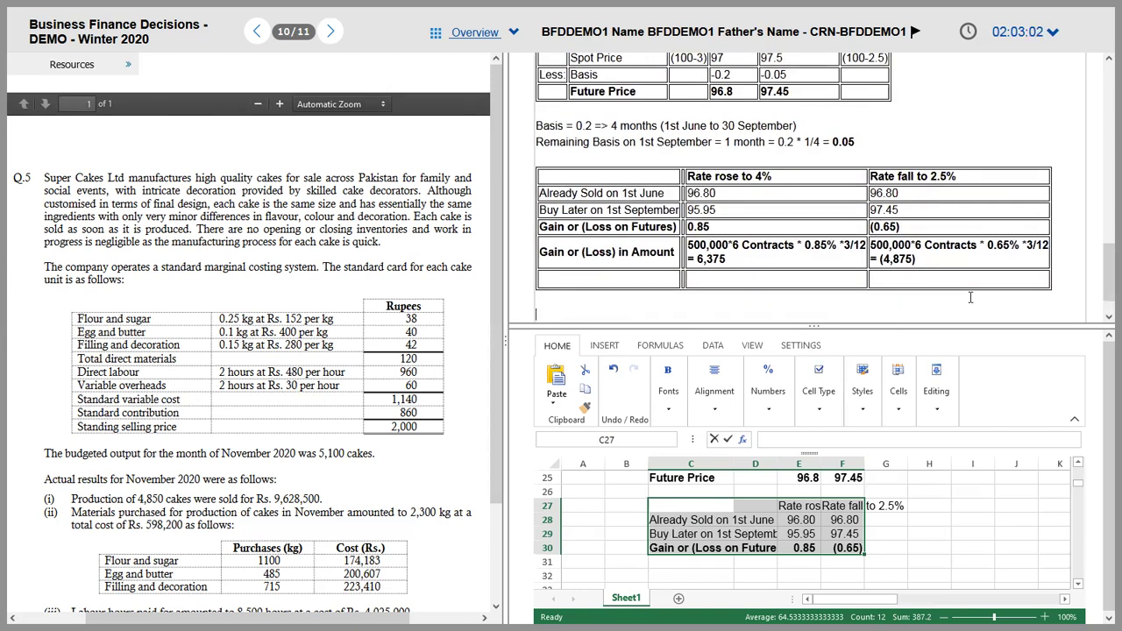
key("Up")
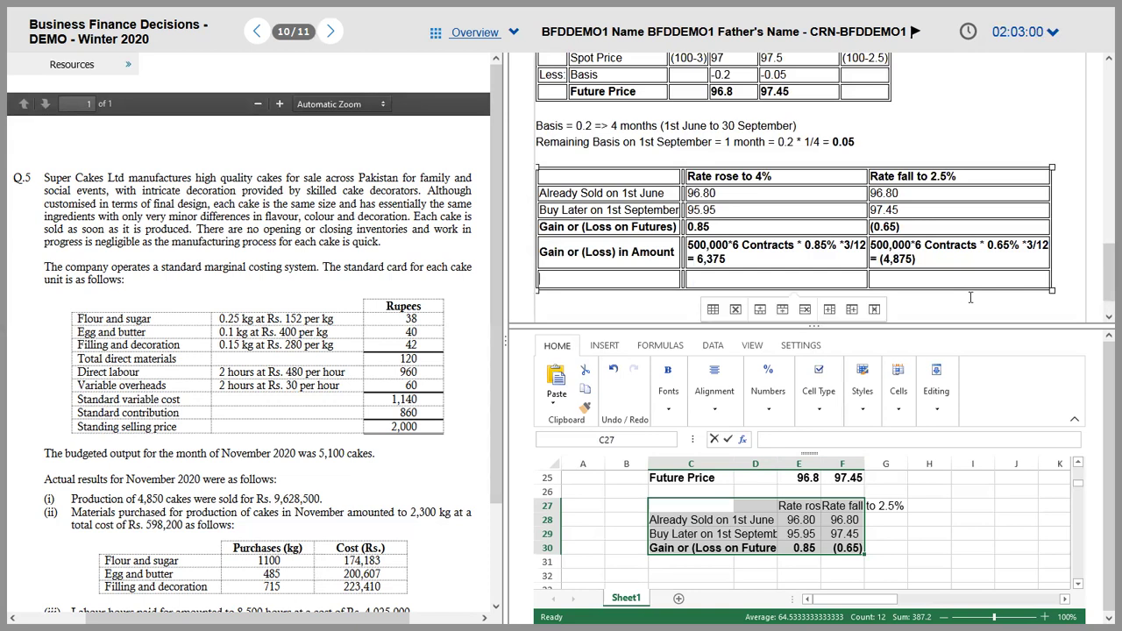
key("Tab")
key("Tab")
key("Tab")
type("Actual In")
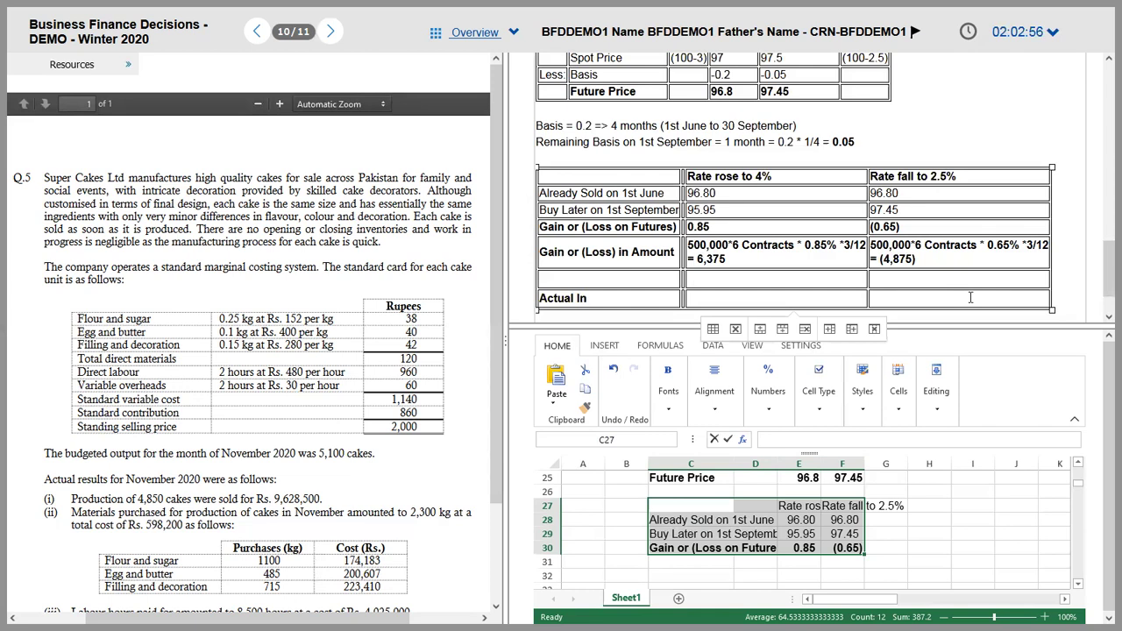
type("terest (Already seen in")
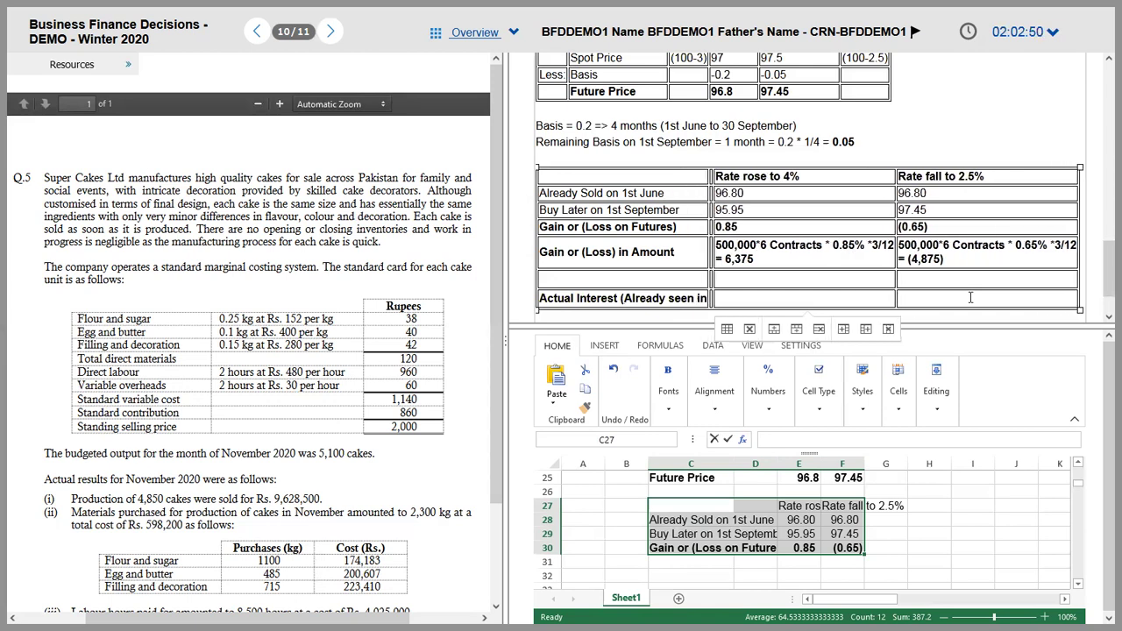
type(" FRA)")
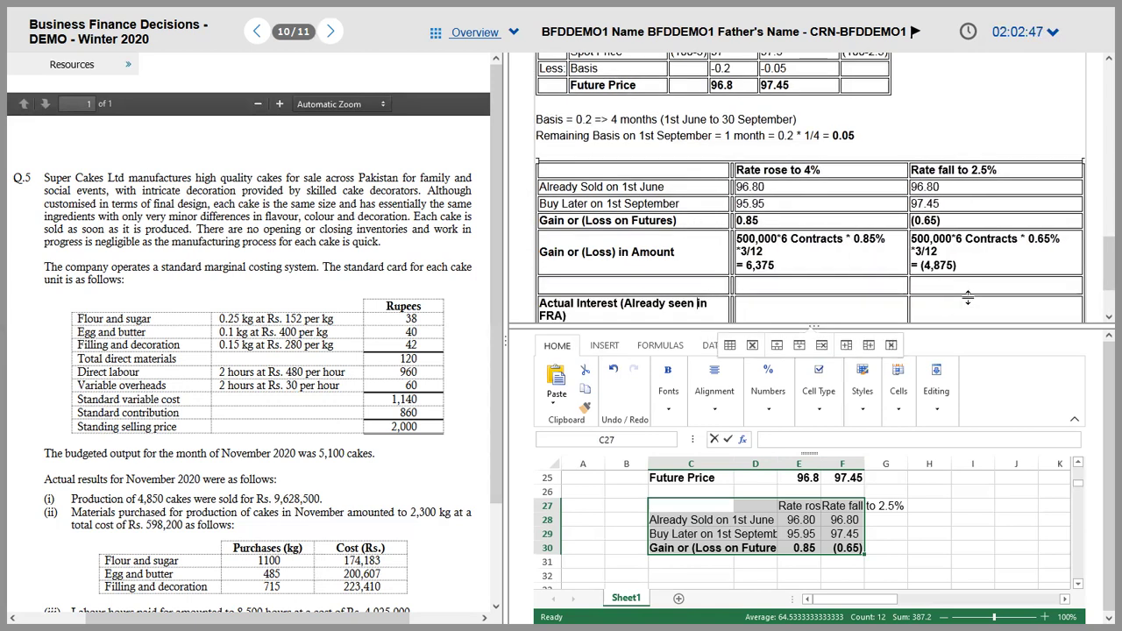
key("Up")
key("ctrl+Right")
key("Return")
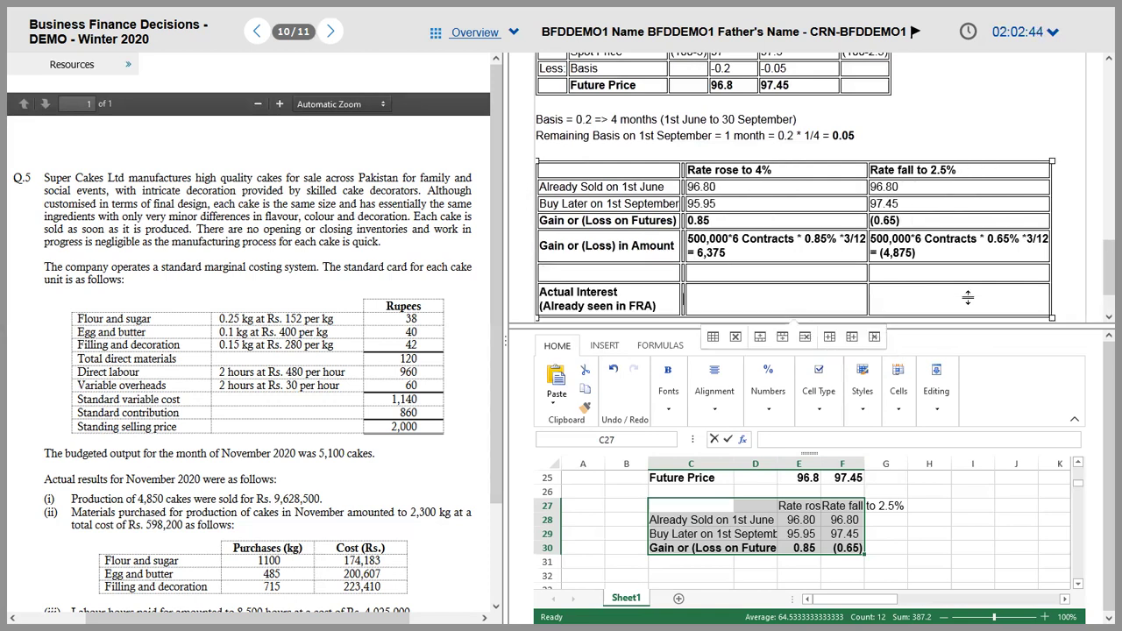
- Look up the actual interest in the FRA table and enter 45000 and 33,750 in the new "Actual Interest" row
scroll(969, 298, "up", 10)
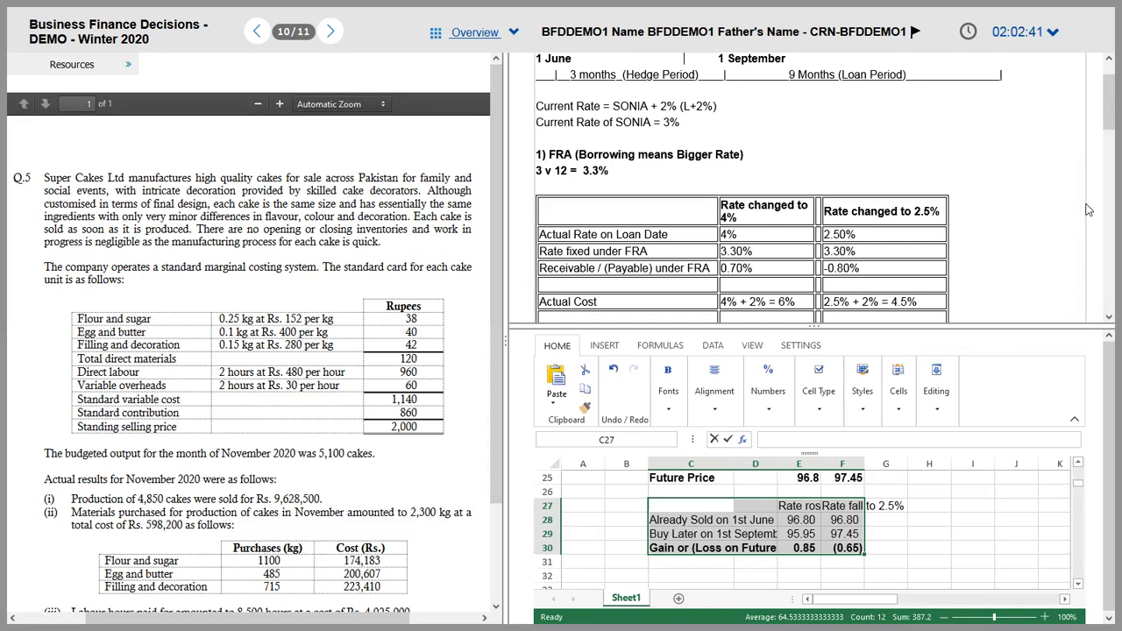
left_click_drag(1102, 123, 1094, 77)
scroll(1103, 149, "down", 3)
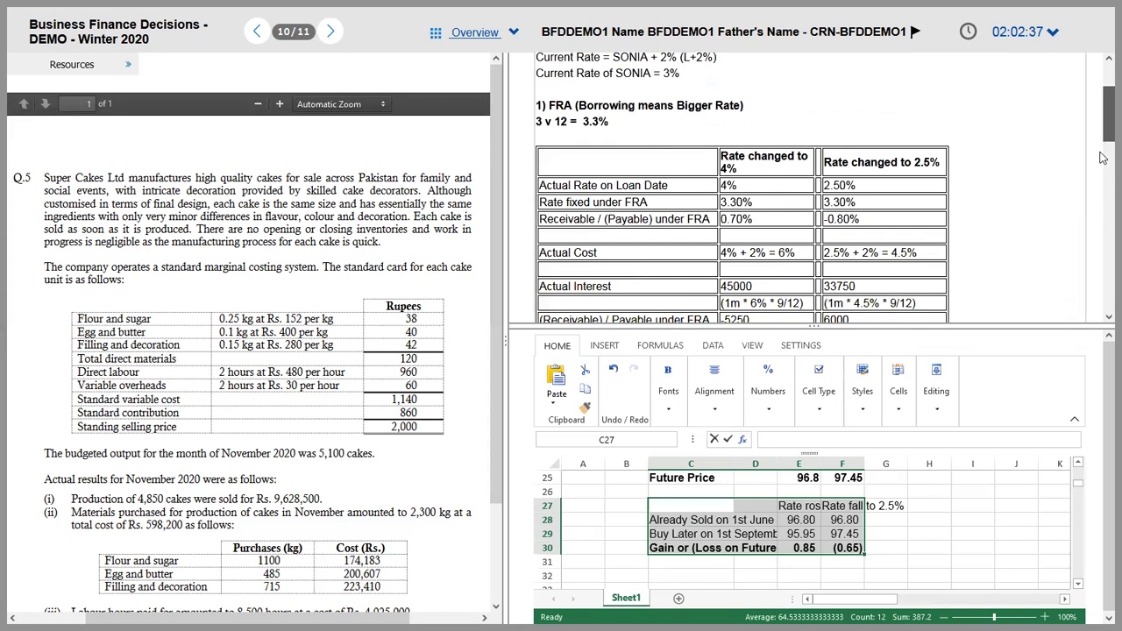
mouse_move(739, 184)
left_mouse_down()
mouse_move(739, 201)
mouse_move(739, 185)
left_mouse_up()
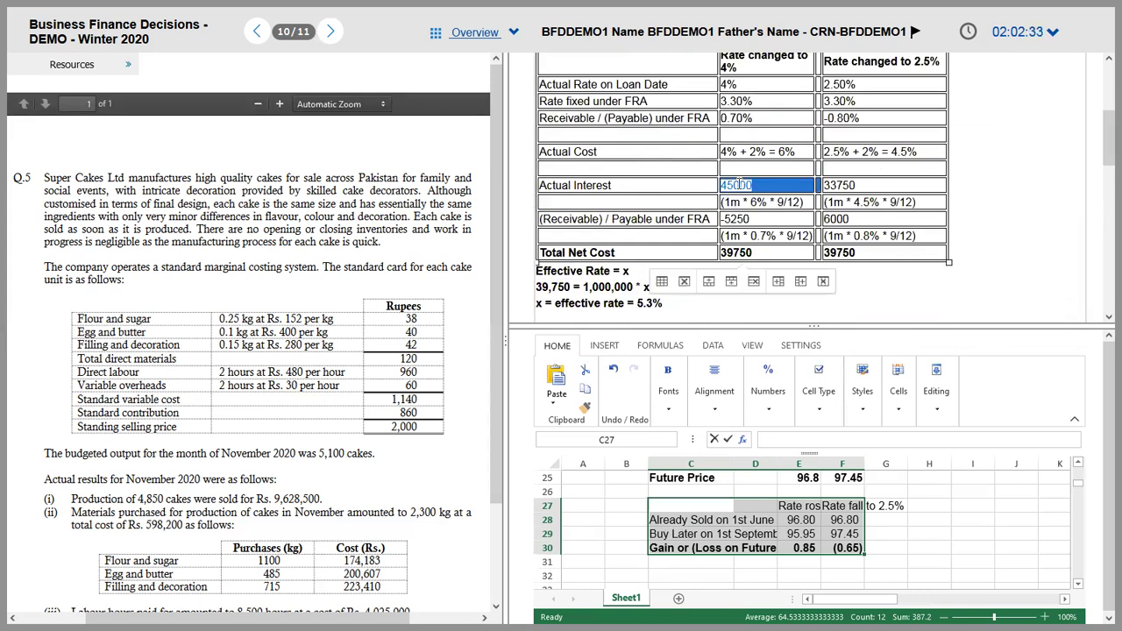
key("shift+Right")
scroll(739, 184, "down", 5)
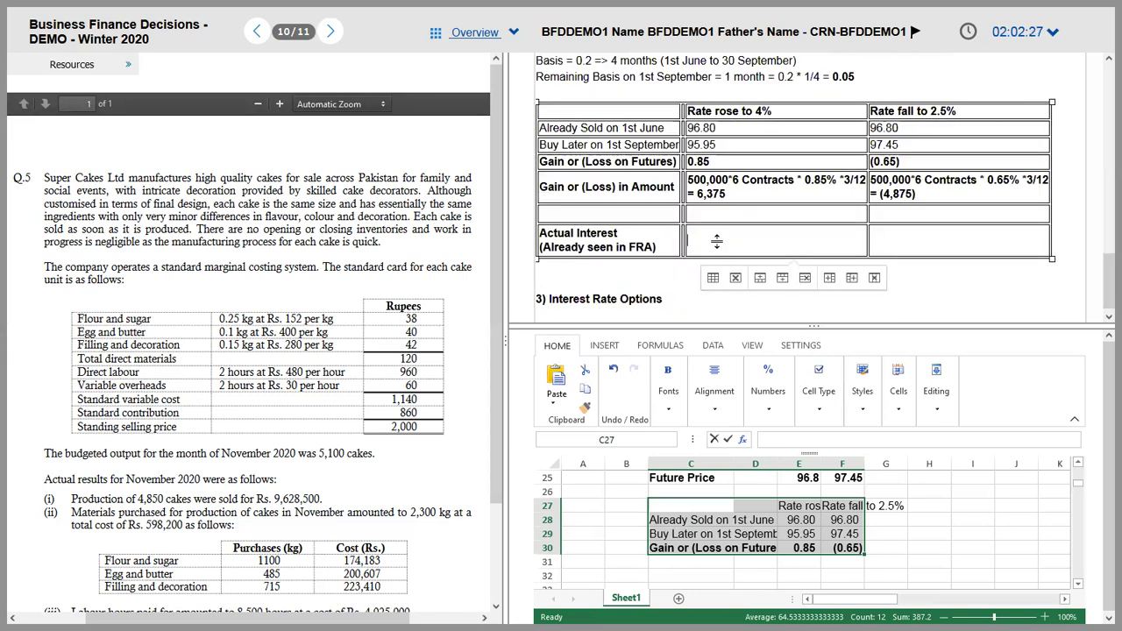
type("4500")
type("33,750")
- Add a row labelled "Less: Gain" and "Add: Loss" on two lines, with (6,375) for the rate rise and 4875 for the rate fall
key("Tab")
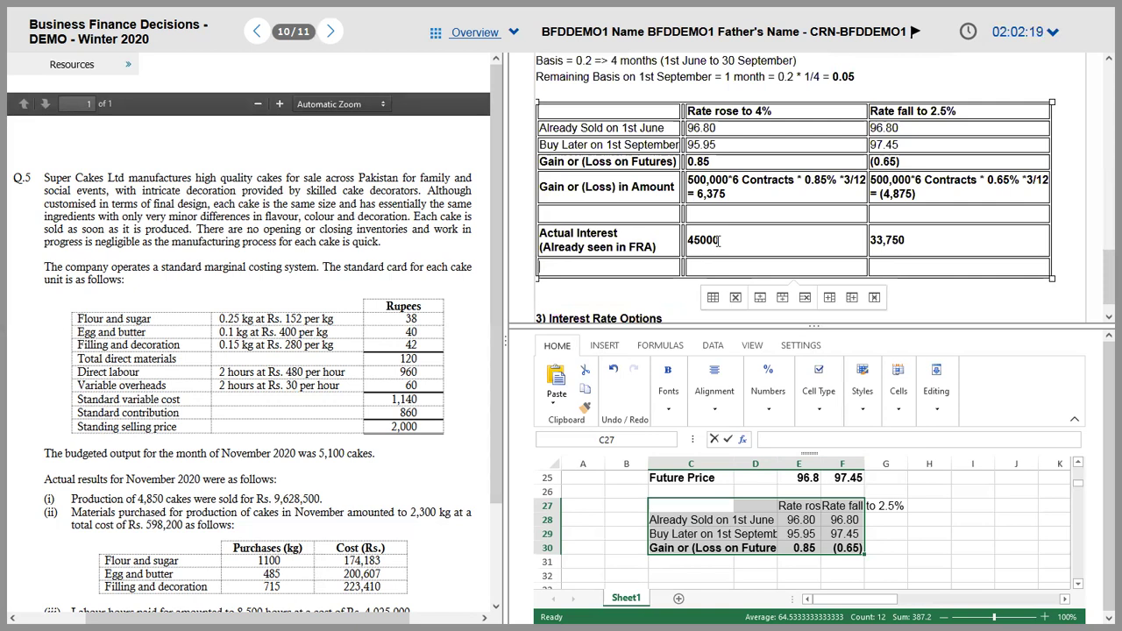
type("Le")
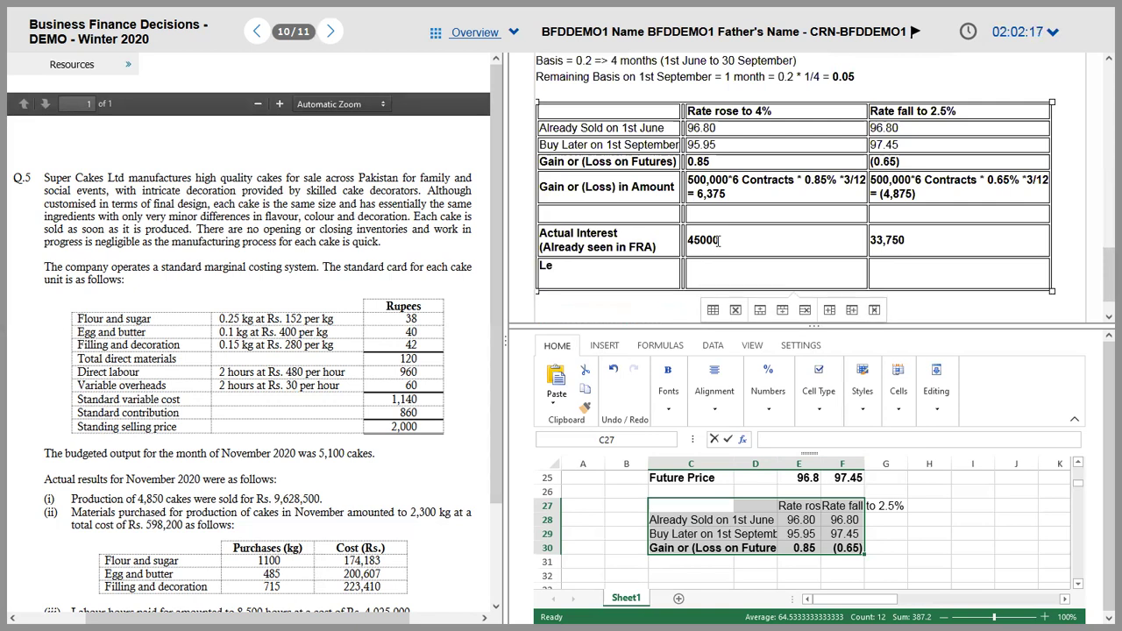
type("ss: Gain")
key("Return")
type("Add: Loss")
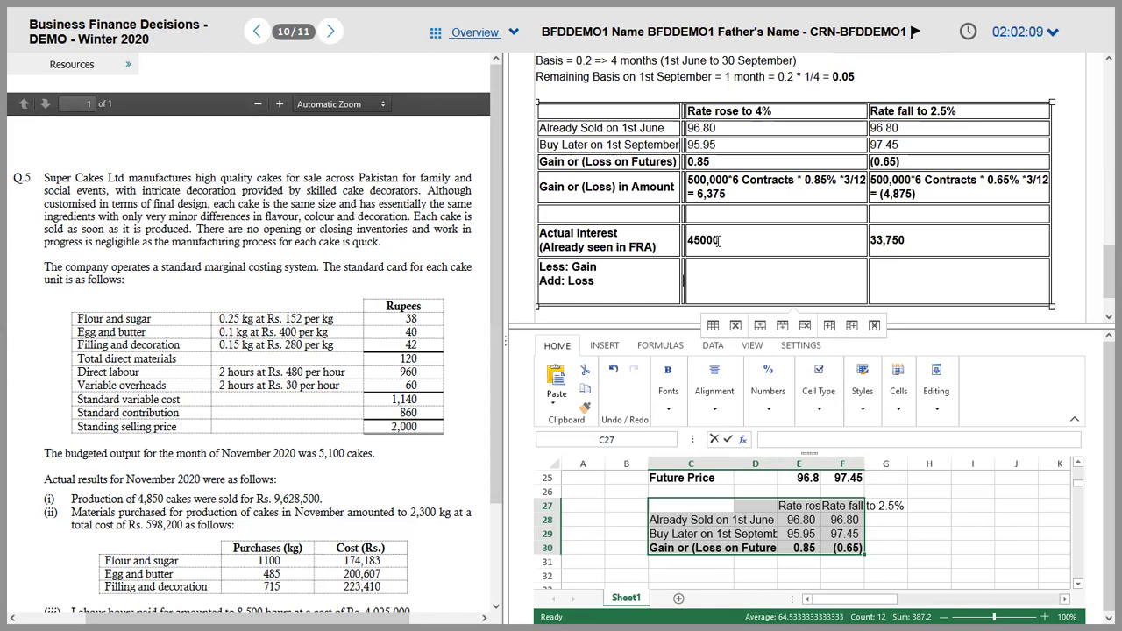
left_click(718, 265)
type("(6,375)")
key("Tab")
type("4875")
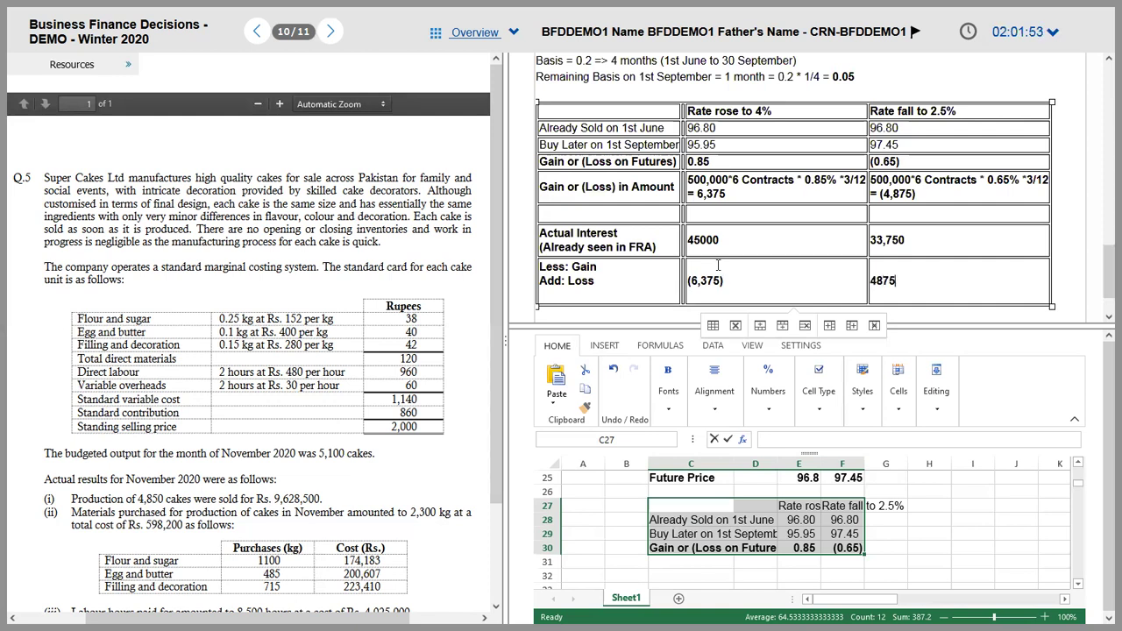
- Add a further row to the end of the table and label it "Net Cost"
key("Tab")
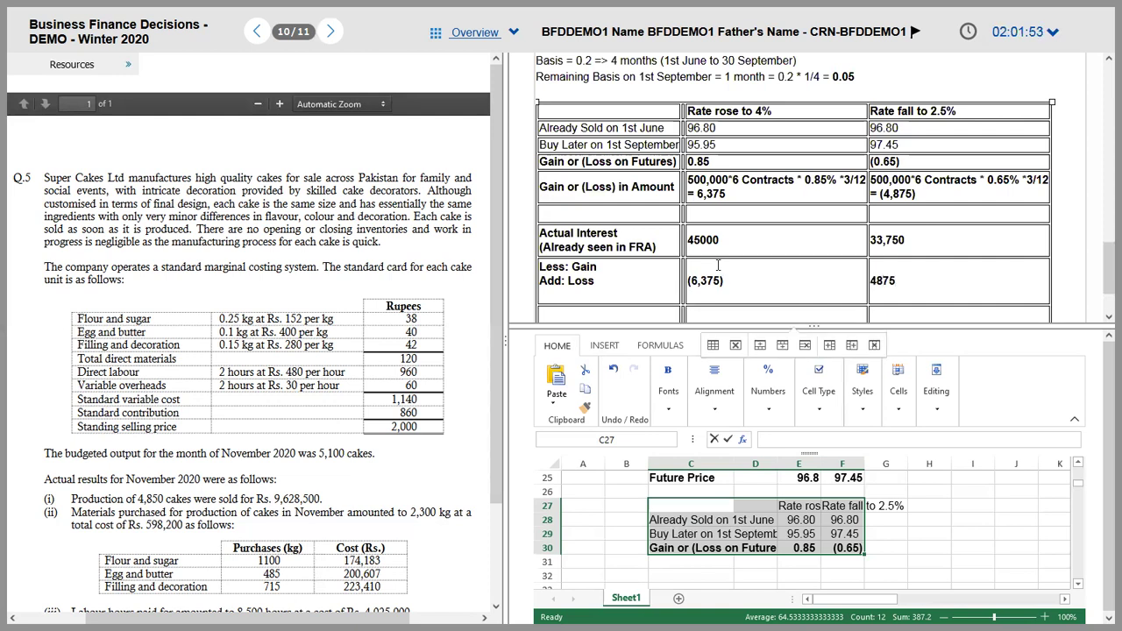
type("Ne")
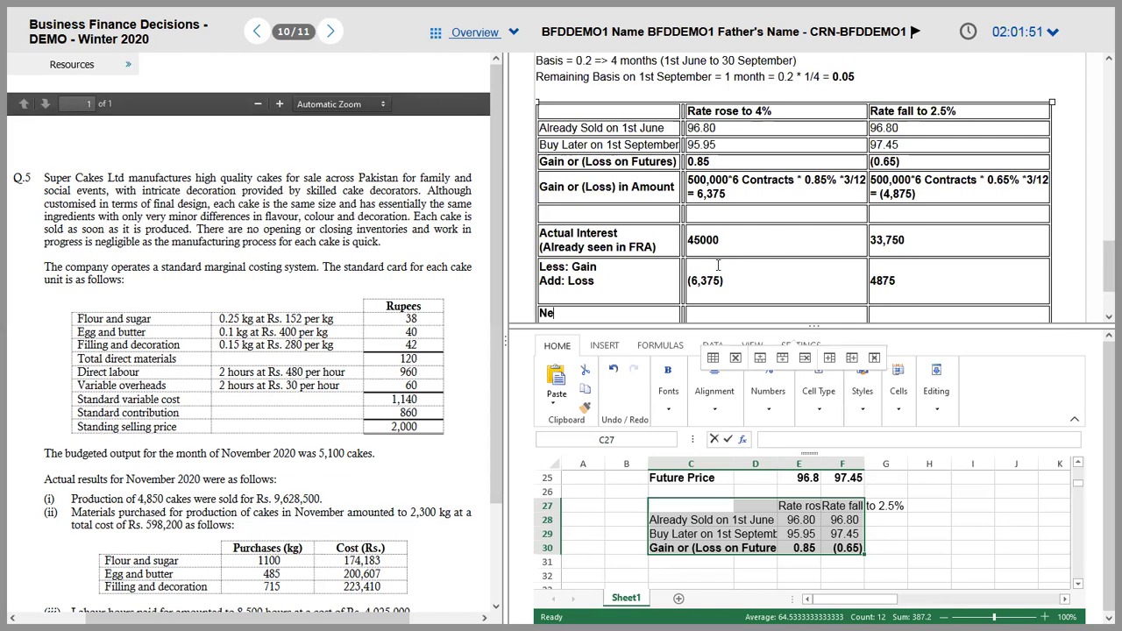
type("t Cost")
- Extend the interest label to "Actual Interest Cost" and write the rate-rise interest and gain amounts as 45,000 and +6,375
left_click(619, 232)
type("Cost")
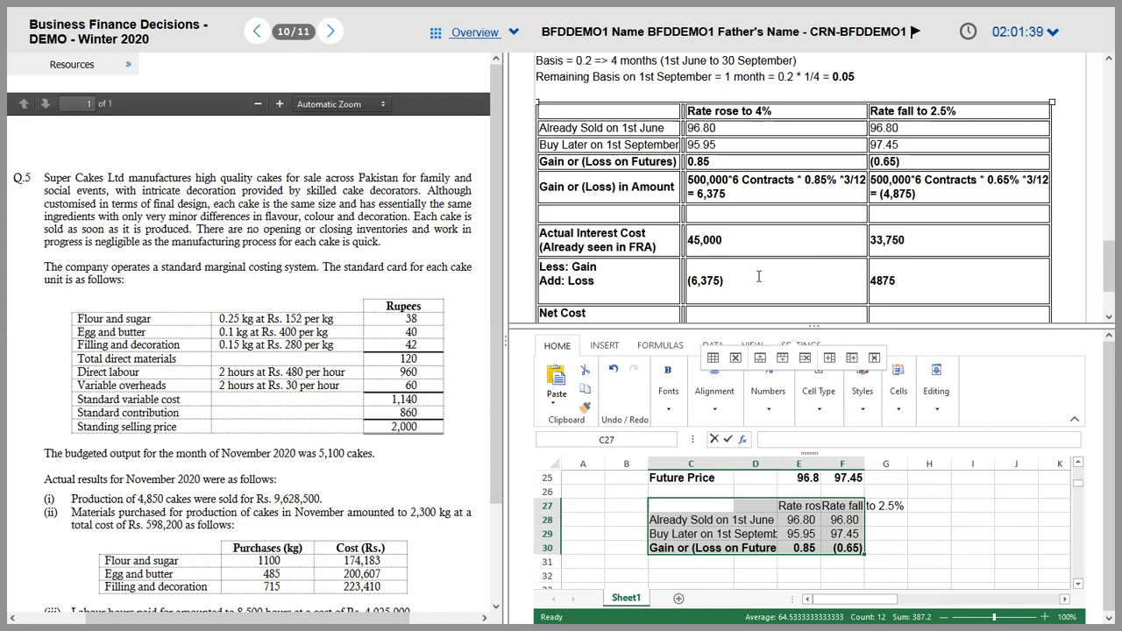
left_click_drag(725, 240, 741, 276)
left_click(741, 274)
left_click(698, 194)
type("+")
- Enter the heading "Amount" in the blank row of the "Rate rose to 4%" column and copy it
left_click(769, 217)
type("Amount")
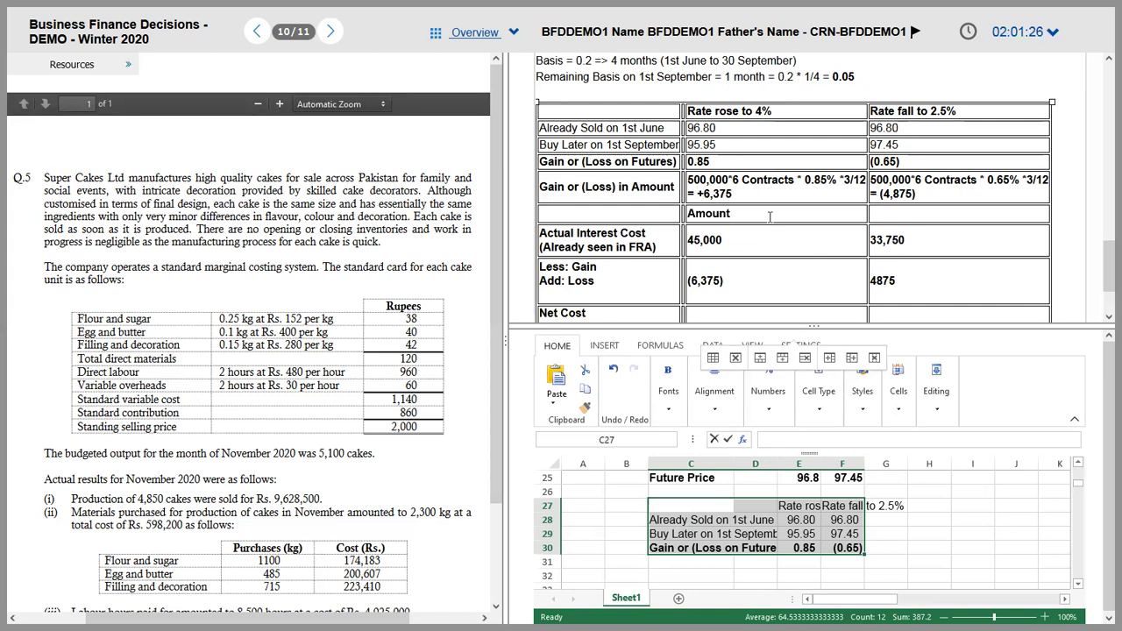
mouse_move(770, 218)
left_mouse_down()
mouse_move(774, 189)
mouse_move(790, 217)
left_mouse_up()
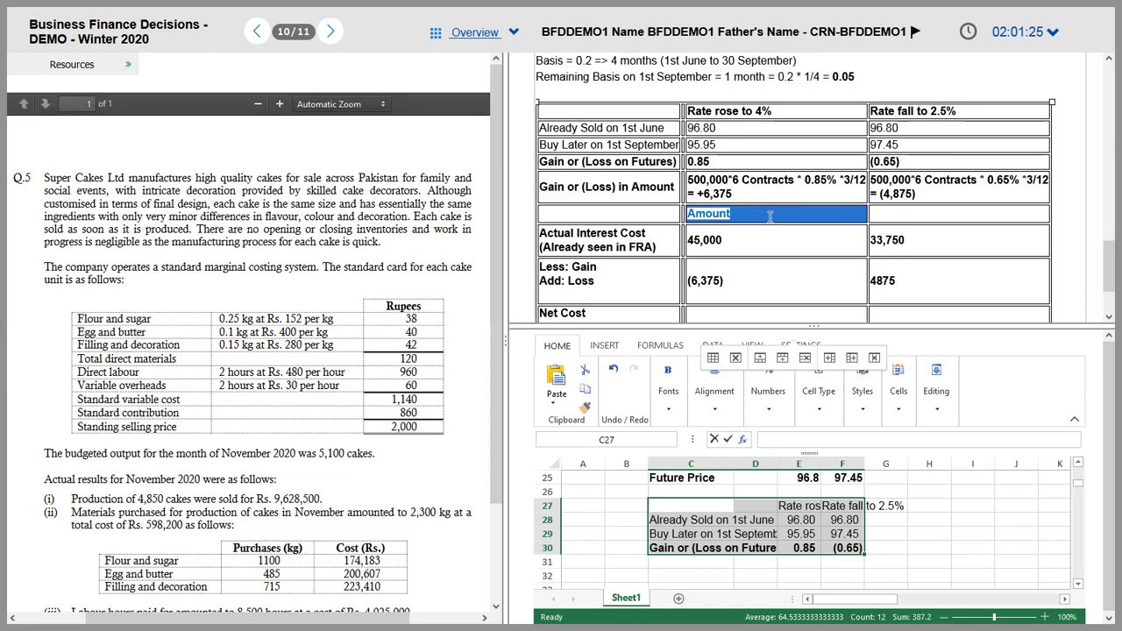
key("ctrl+c")
left_click(874, 216)
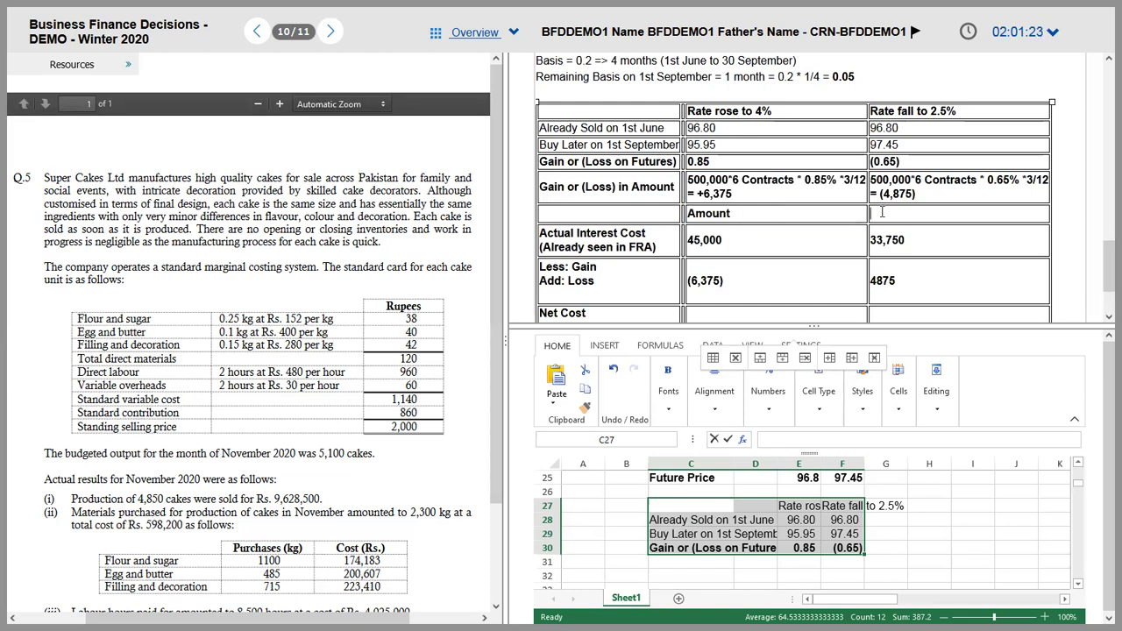
key("ctrl+v")
key("ctrl+z")
key("ctrl+z")
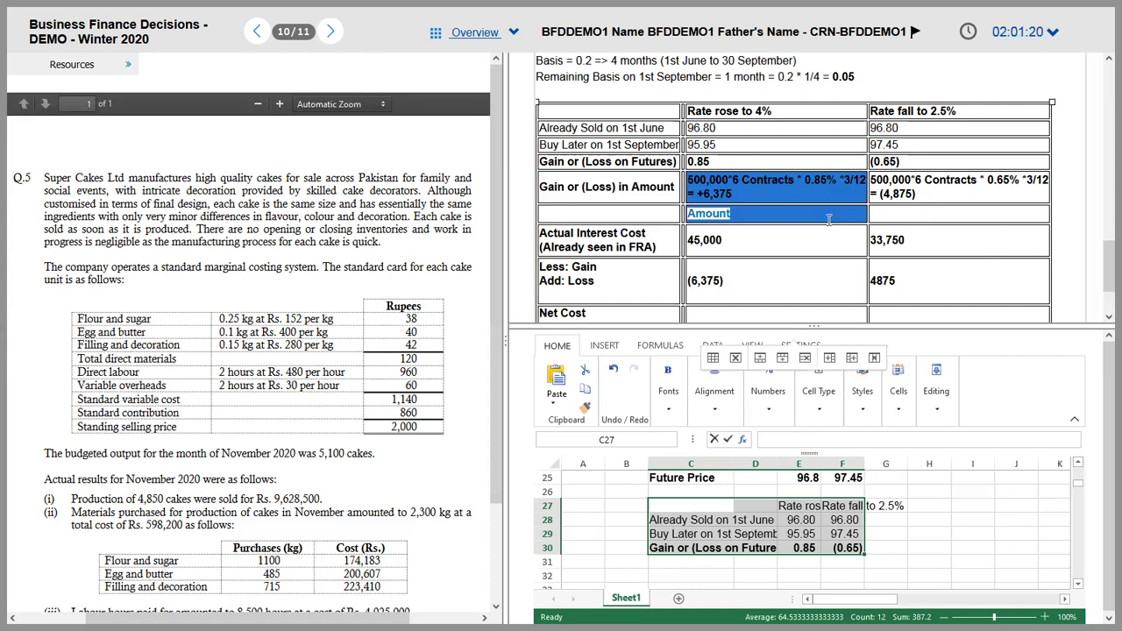
key("ctrl+z")
key("ctrl+z")
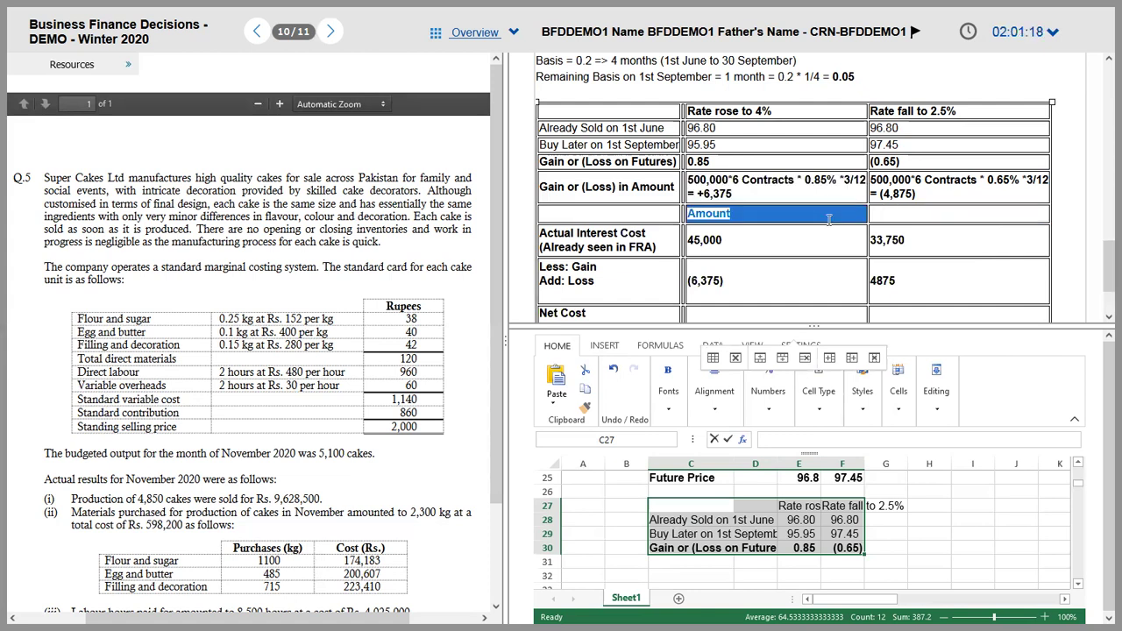
key("ctrl+z")
key("ctrl+z")
key("ctrl+z")
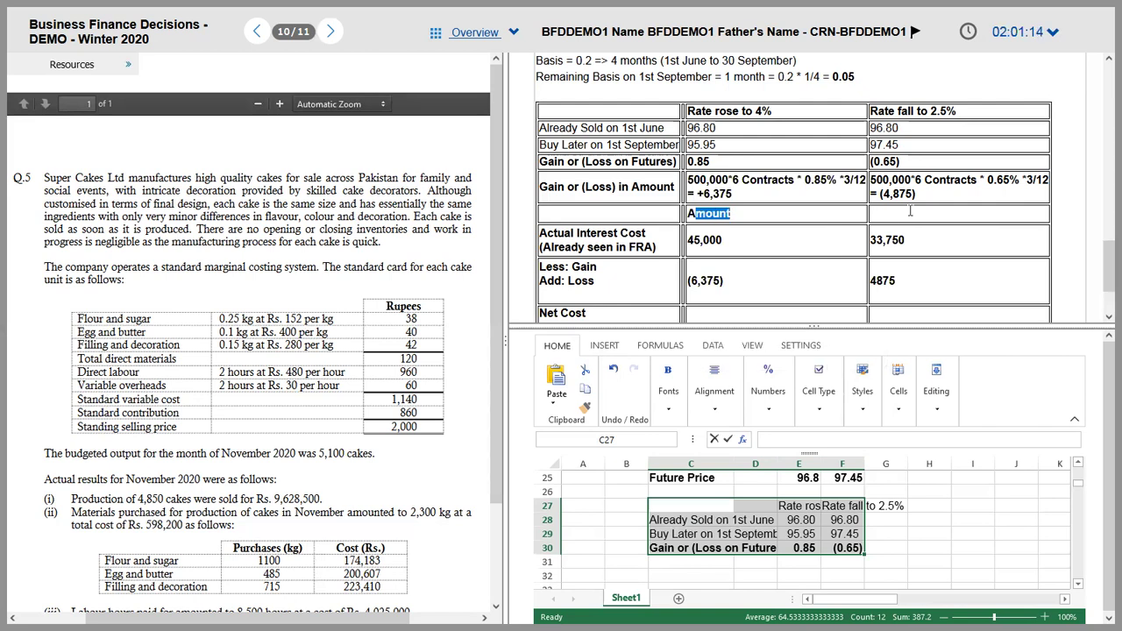
- Paste the copied "Amount" heading into the same row of the "Rate fall to 2.5%" column
left_click(910, 211)
key("ctrl+v")
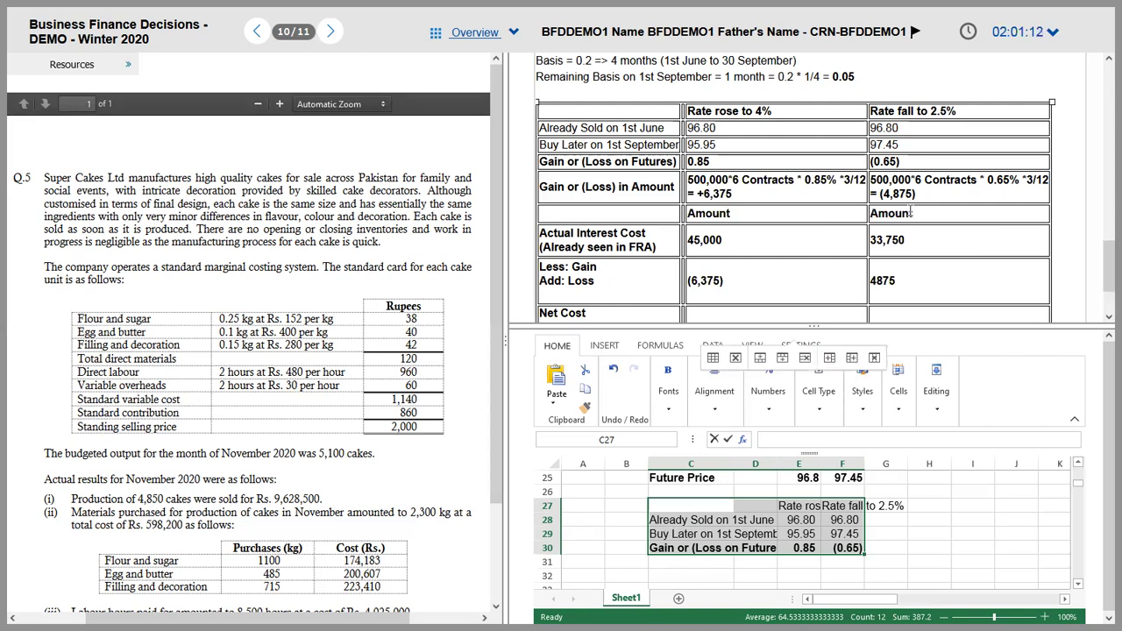
- Fill the "Net Cost" row with 38,625 for both the rate rise and the rate fall
scroll(910, 211, "down", 2)
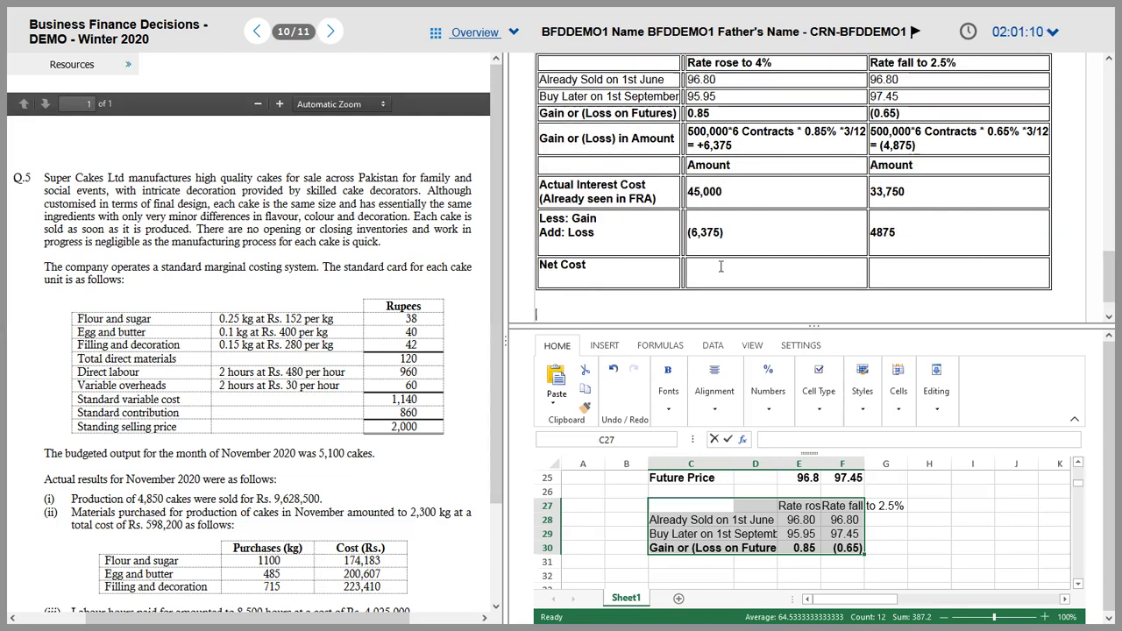
left_click(721, 266)
type("38,625")
key("Tab")
type("38,625")
- Copy the three effective rate lines from below the FRA table and paste them below the futures net cost table
left_click(579, 302)
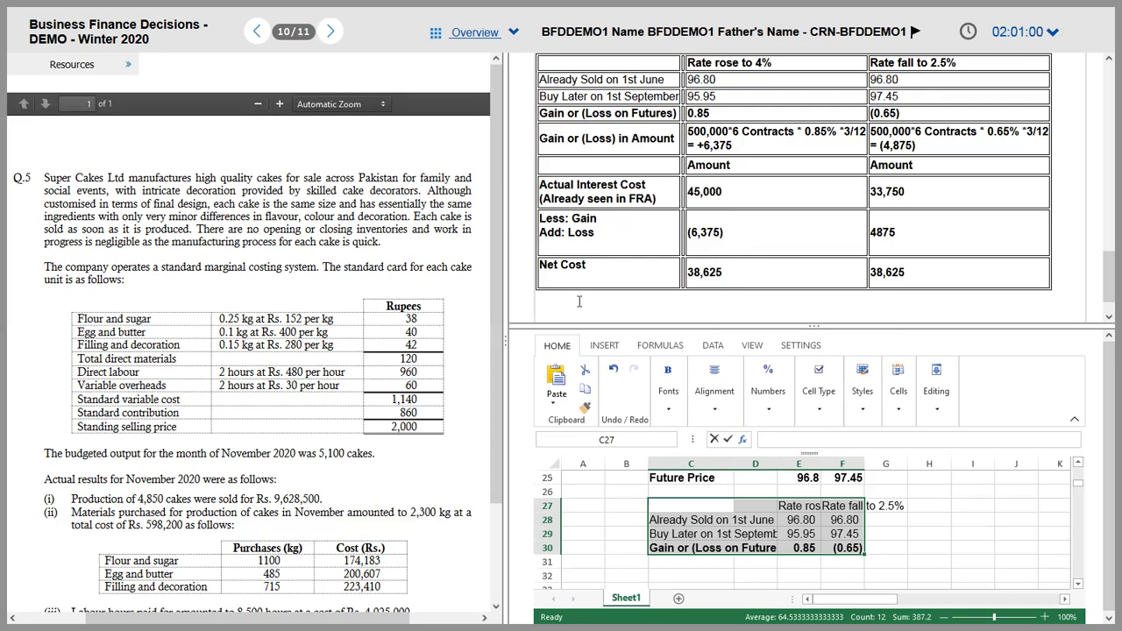
scroll(578, 302, "up", 10)
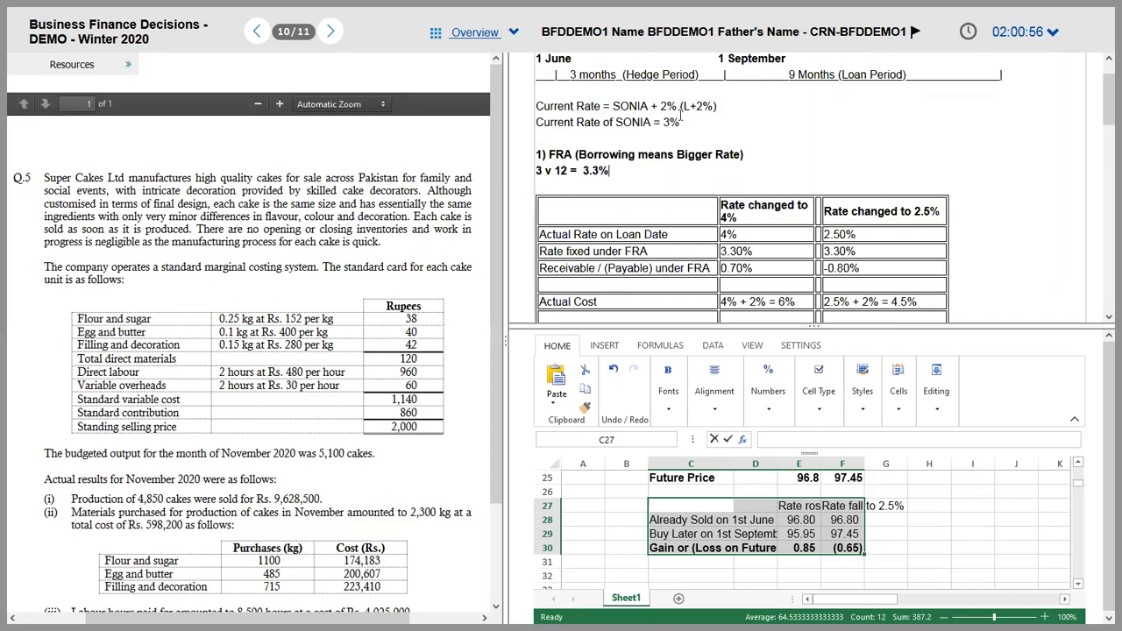
scroll(680, 114, "down", 3)
key("Up")
key("Up")
key("Up")
key("End")
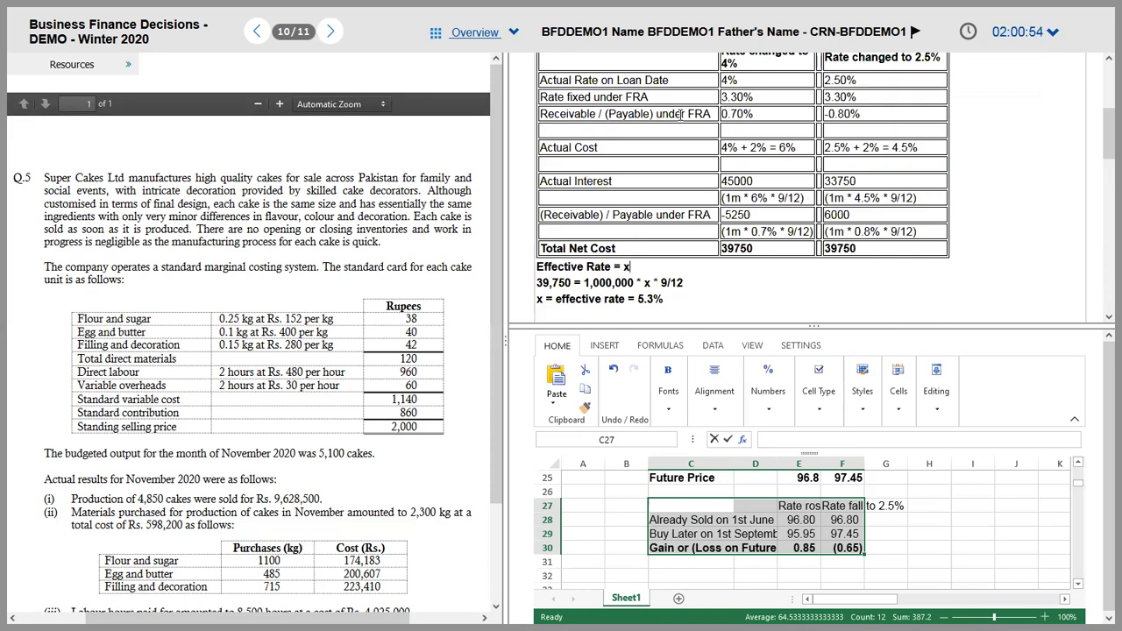
key("Home")
key("shift+Down")
key("shift+Down")
key("shift+End")
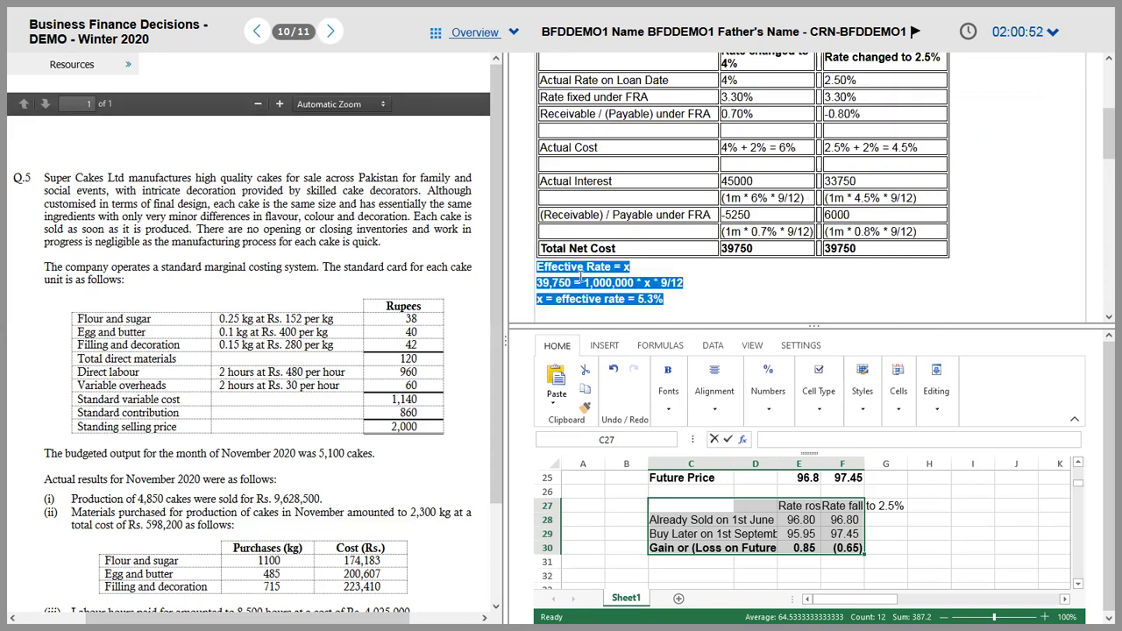
key("Down")
scroll(580, 277, "down", 4)
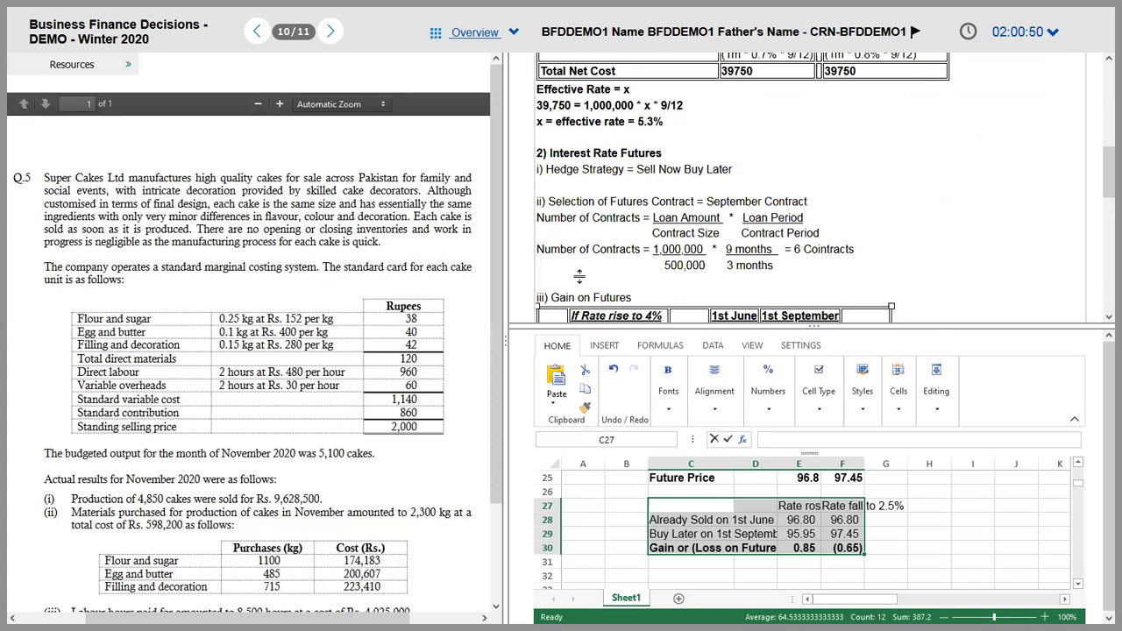
scroll(581, 277, "down", 2)
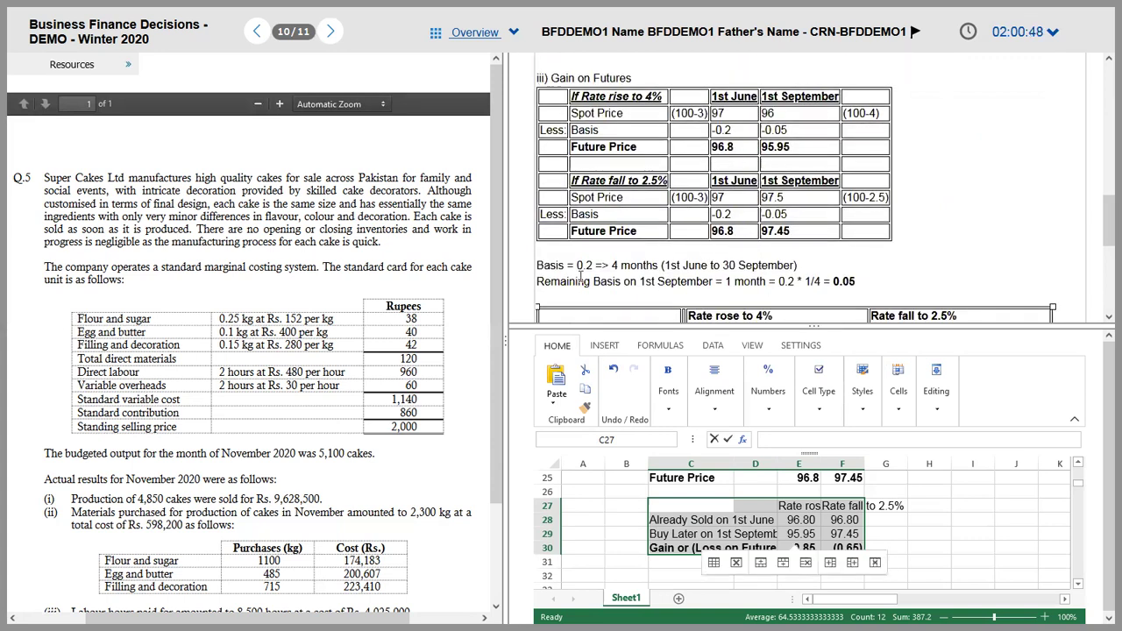
scroll(580, 277, "down", 5)
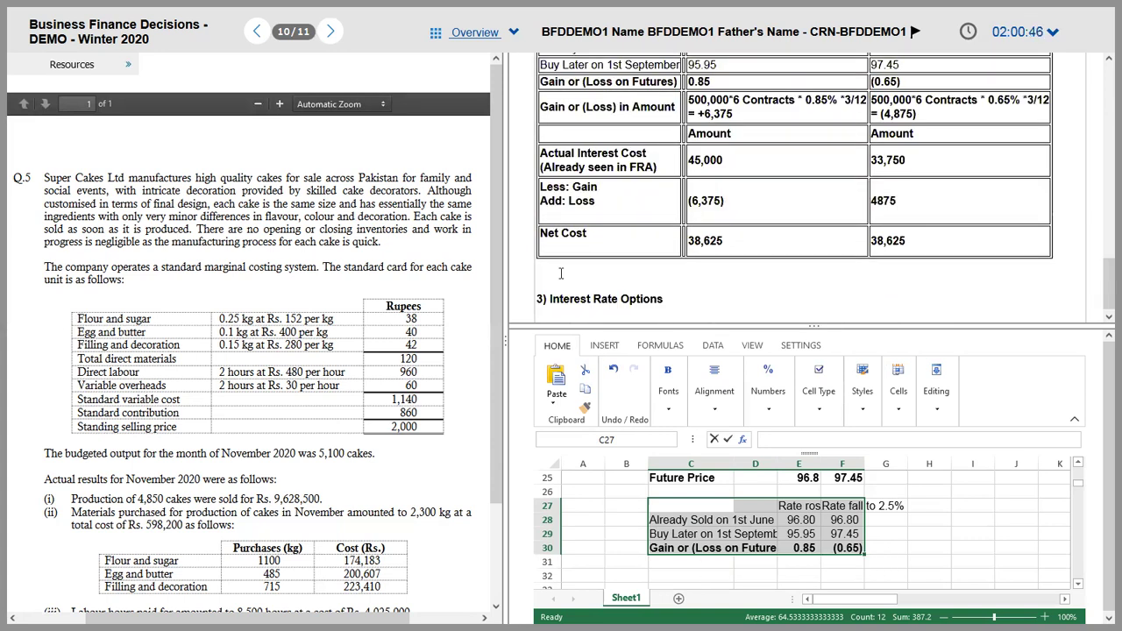
scroll(561, 273, "up", 1)
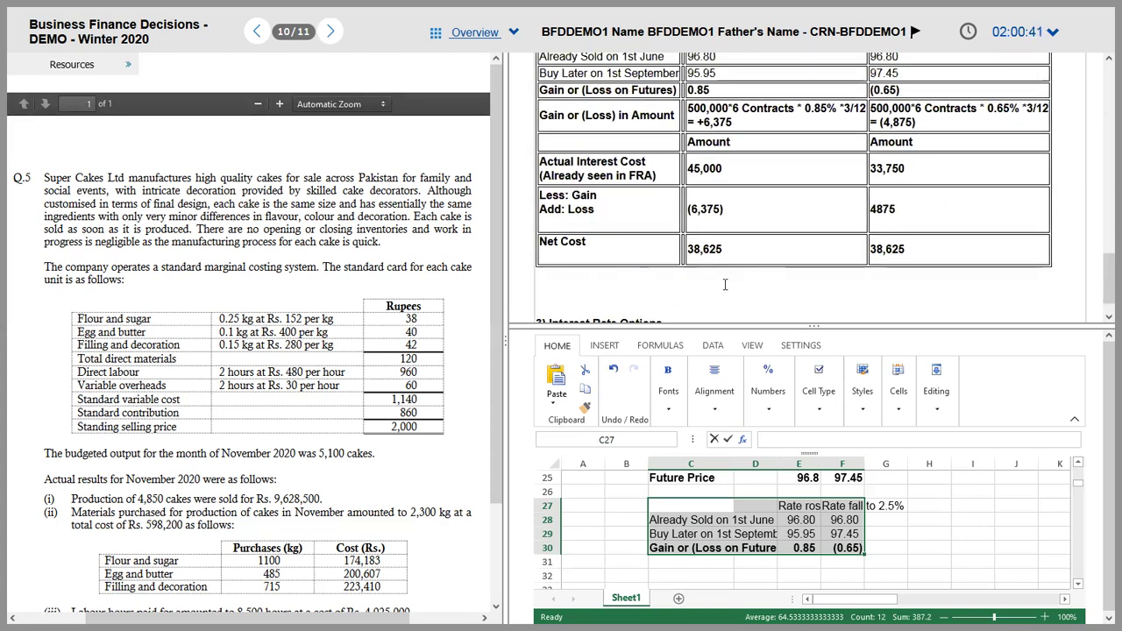
key("ctrl+v")
- Replace 39,750 with 38,625 in the effective rate equation below the futures table
scroll(725, 284, "down", 1)
key("shift+Right")
key("shift+Right")
key("shift+Right")
key("shift+Right")
key("shift+Right")
key("shift+Right")
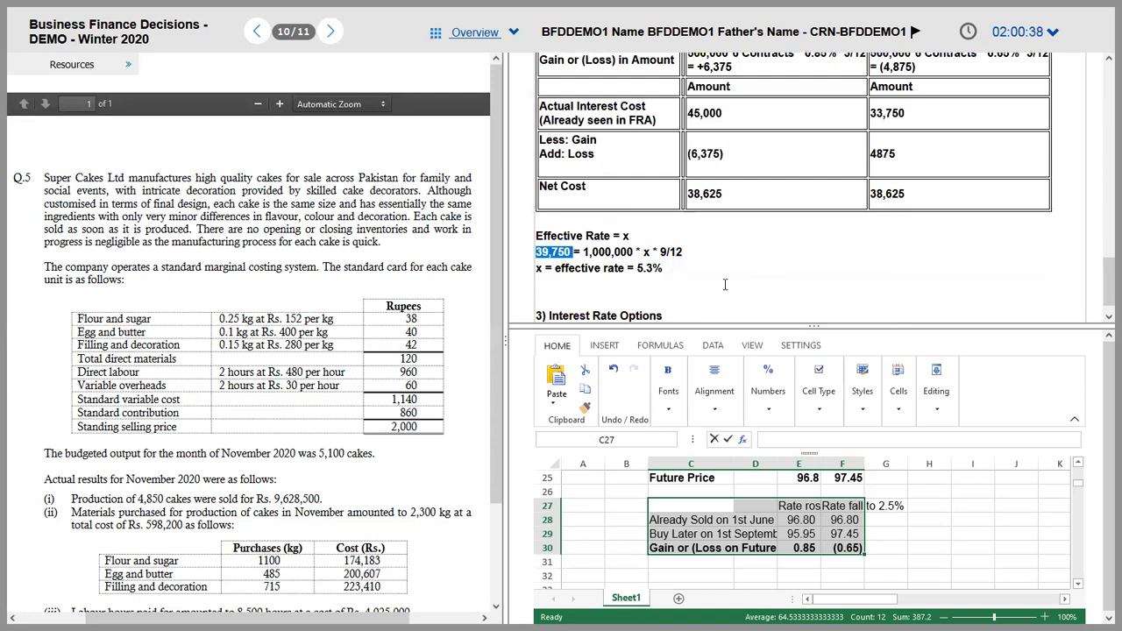
type("38,625")
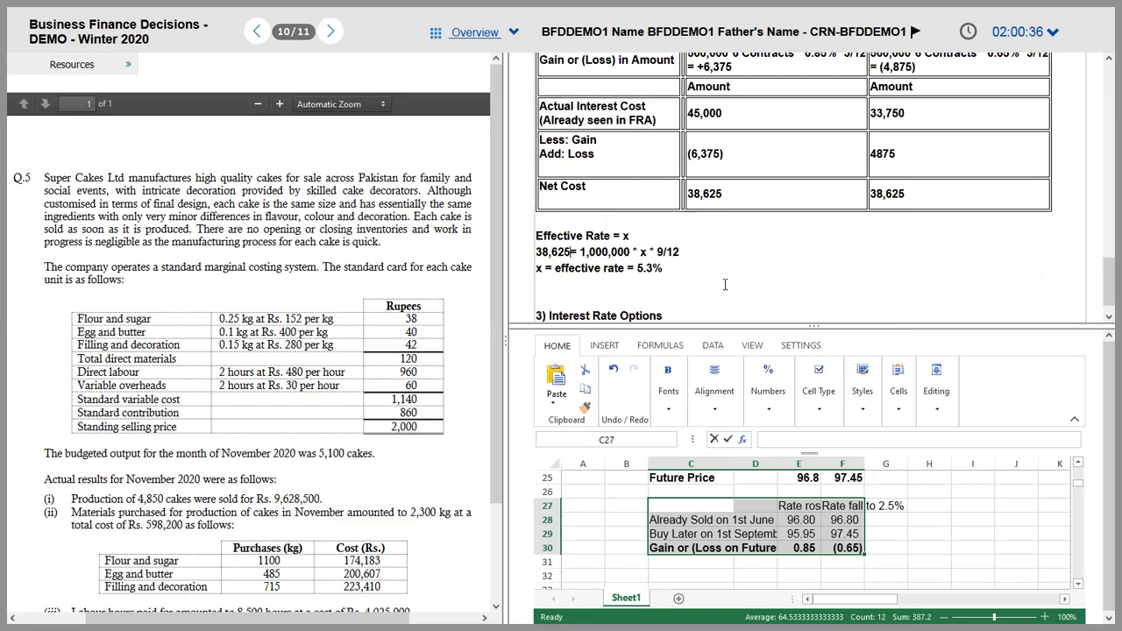
- Change the effective rate result below the futures table to 5.15%
key("Down")
key("ctrl+Right")
key("ctrl+Right")
key("ctrl+Right")
key("ctrl+Right")
key("BackSpace")
type("15")
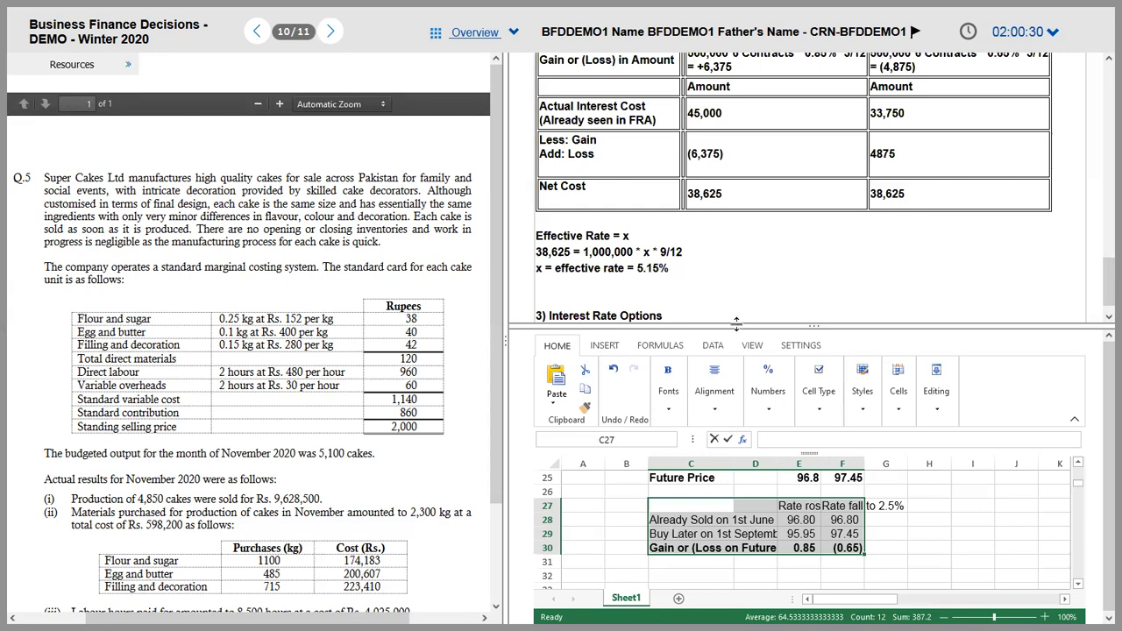
- Enlarge the written answer area and review the Interest Rate Futures working from the hedge strategy to the effective rate
left_click_drag(736, 329, 759, 502)
left_click_drag(814, 414, 814, 593)
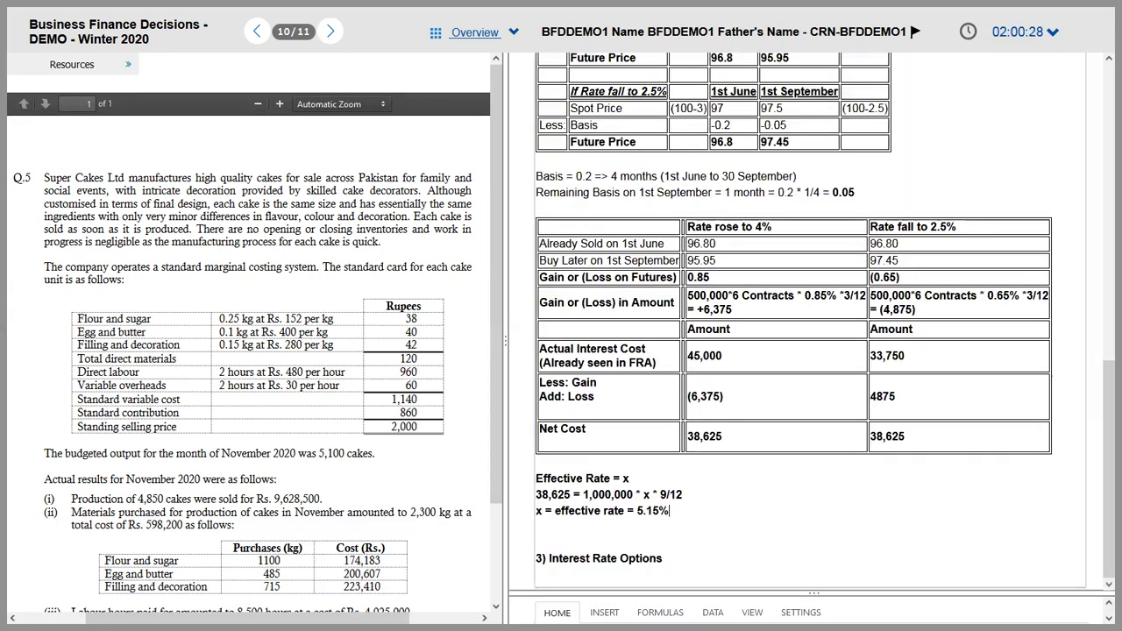
left_click_drag(1103, 454, 1103, 357)
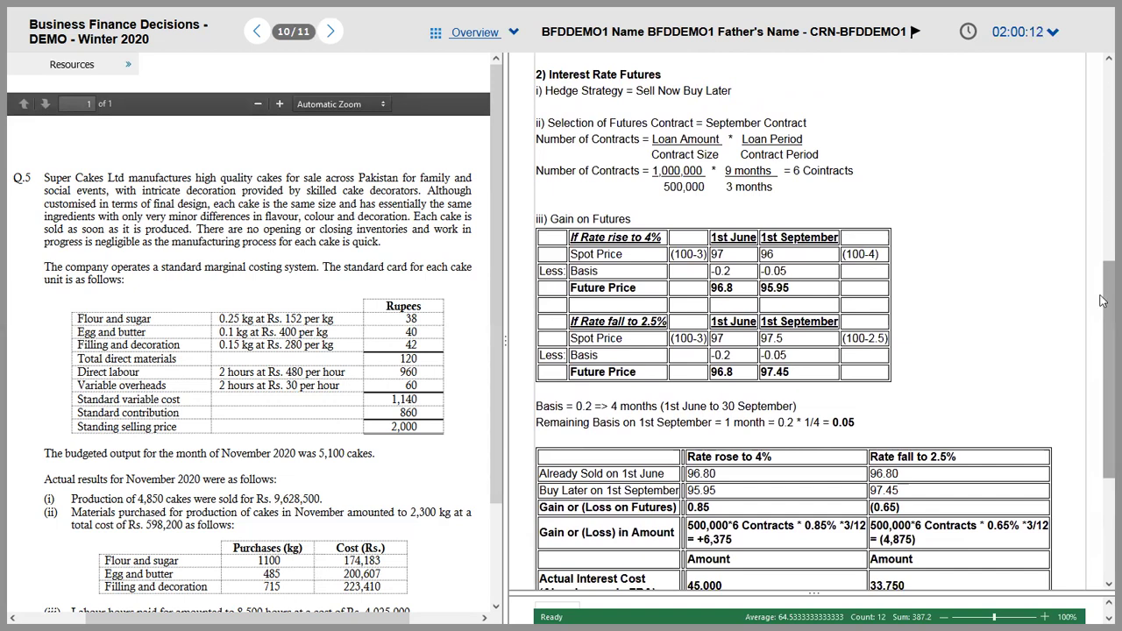
scroll(1102, 301, "down", 1)
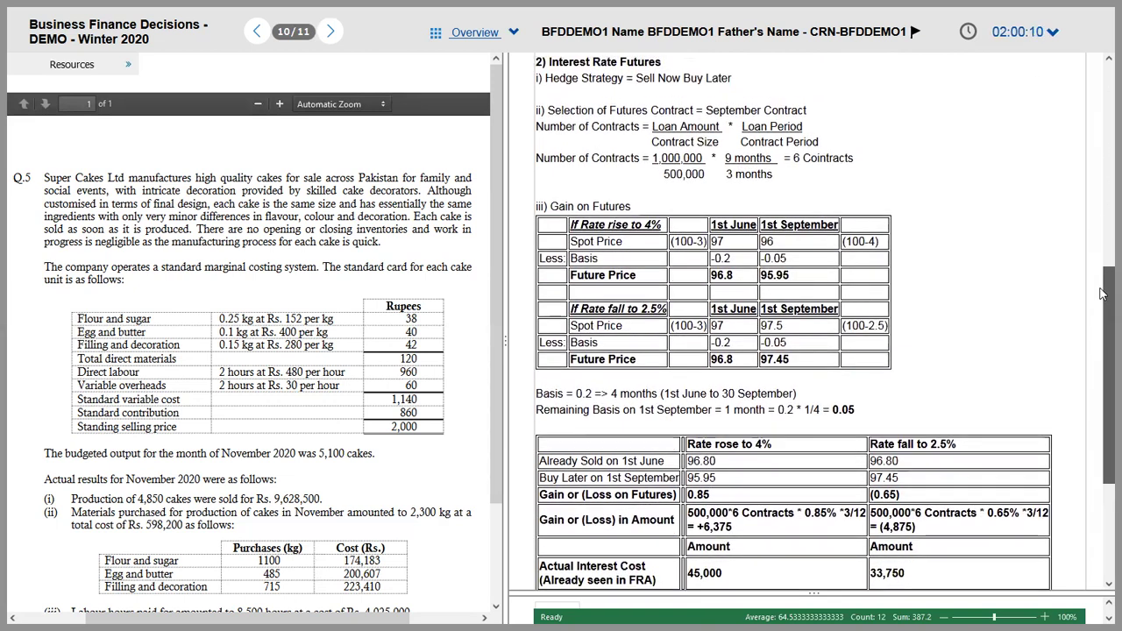
scroll(1102, 294, "up", 1)
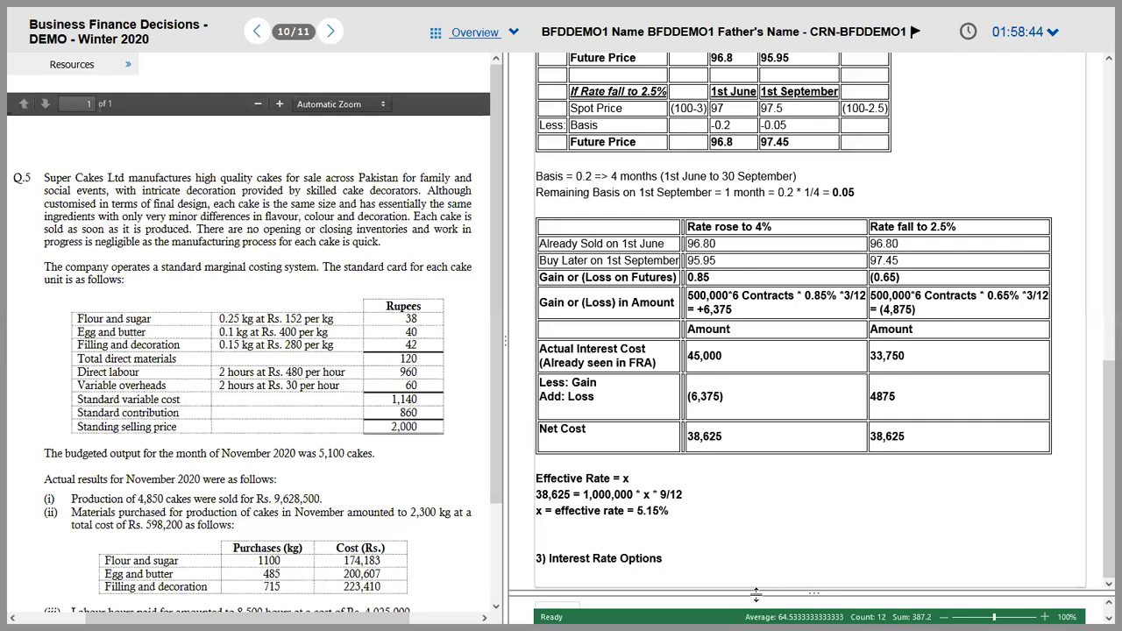
- Make the spreadsheet area visible again and write "i) Hedge Strategy = Put Options" under the Interest Rate Options heading
left_click_drag(756, 595, 756, 530)
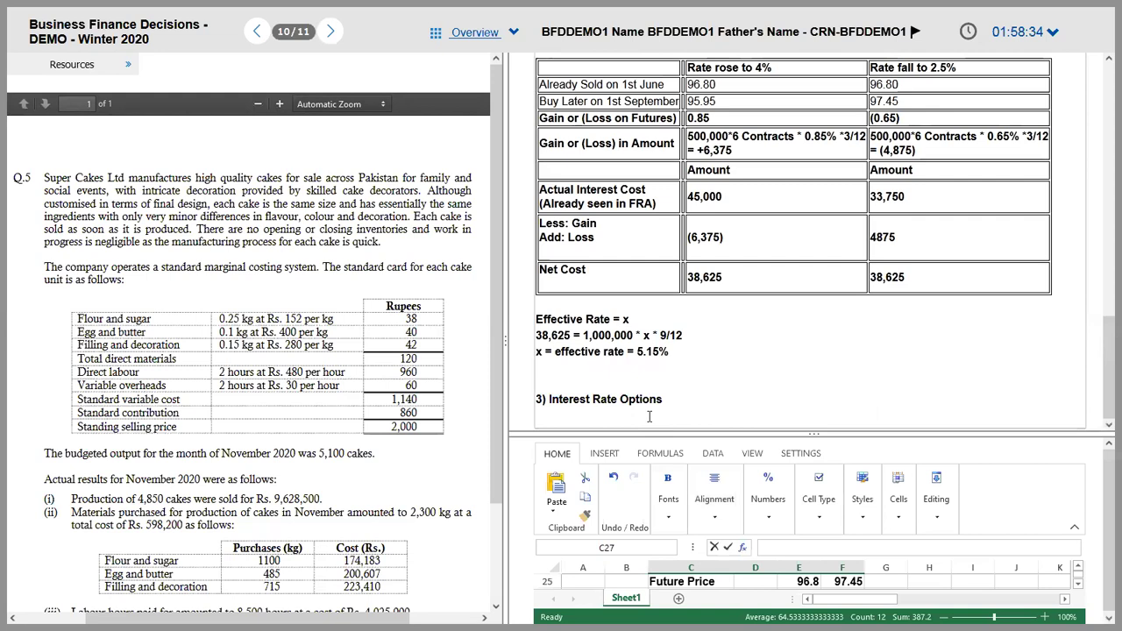
type("i) Hea")
key("BackSpace")
type("dge Strategy")
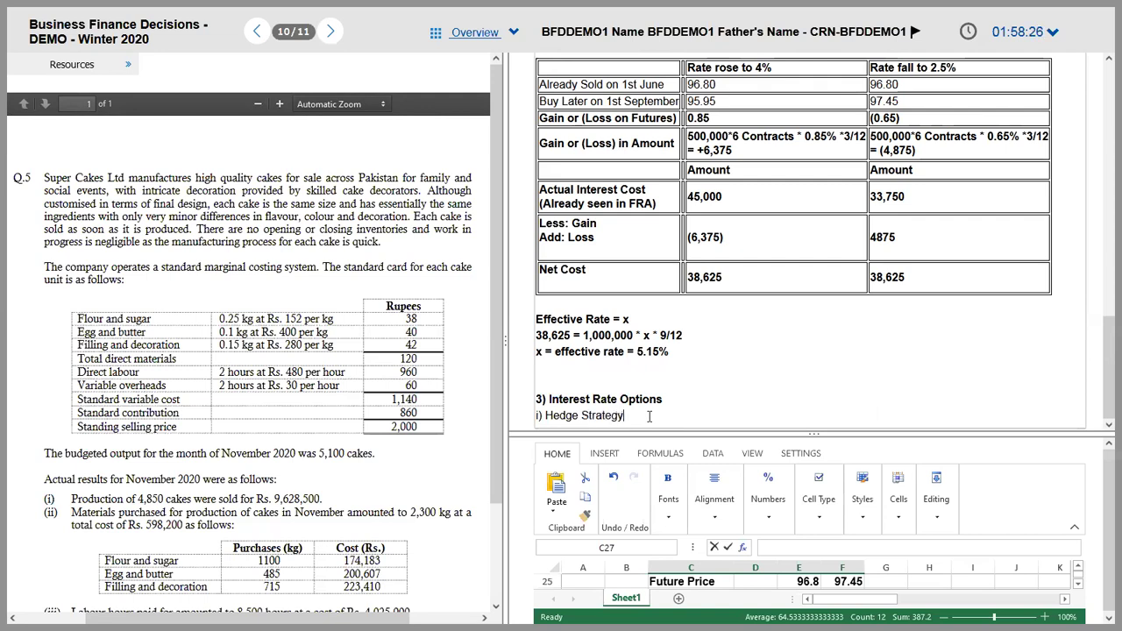
type(" = Put Options")
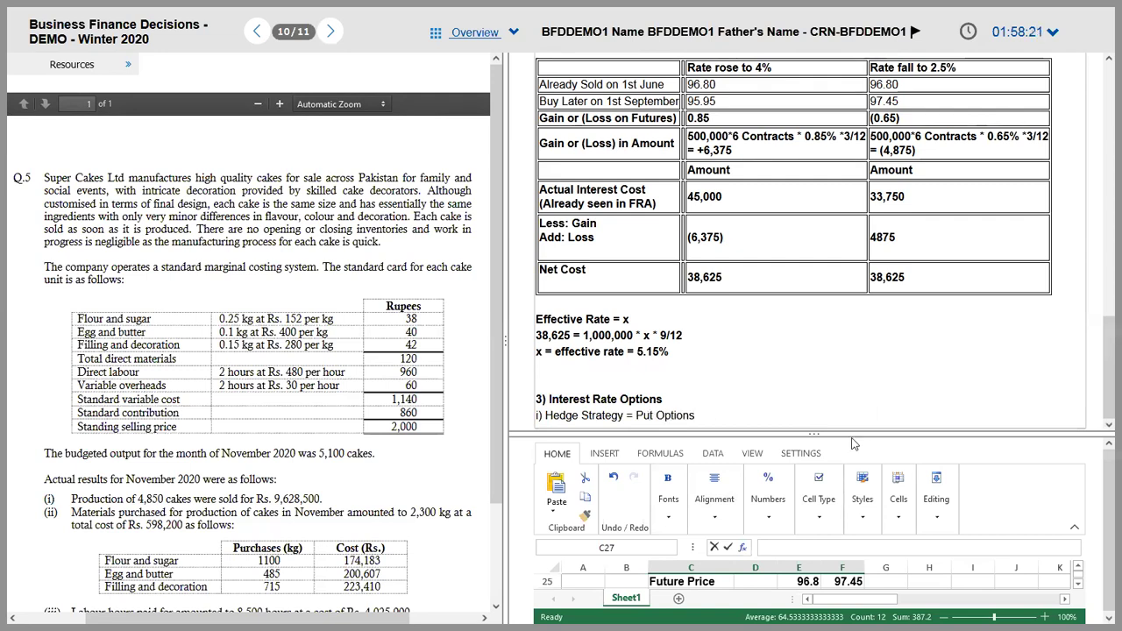
- Start a point "ii)" under Interest Rate Options and copy the September contract selection and number-of-contracts working from the futures section
key("Return")
key("Return")
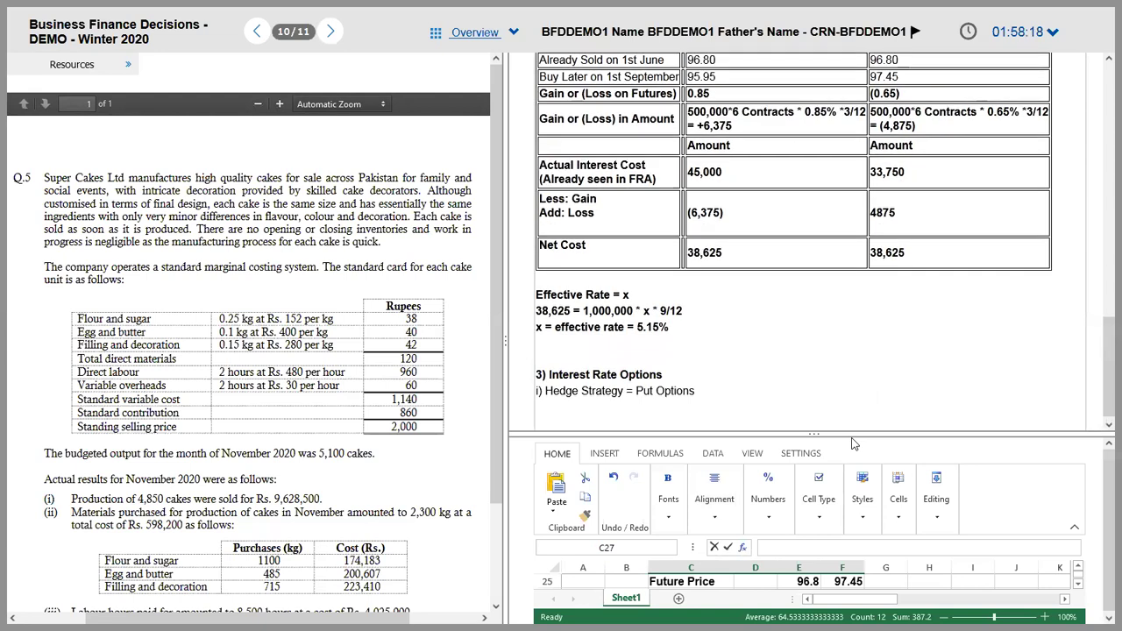
key("Page_Up")
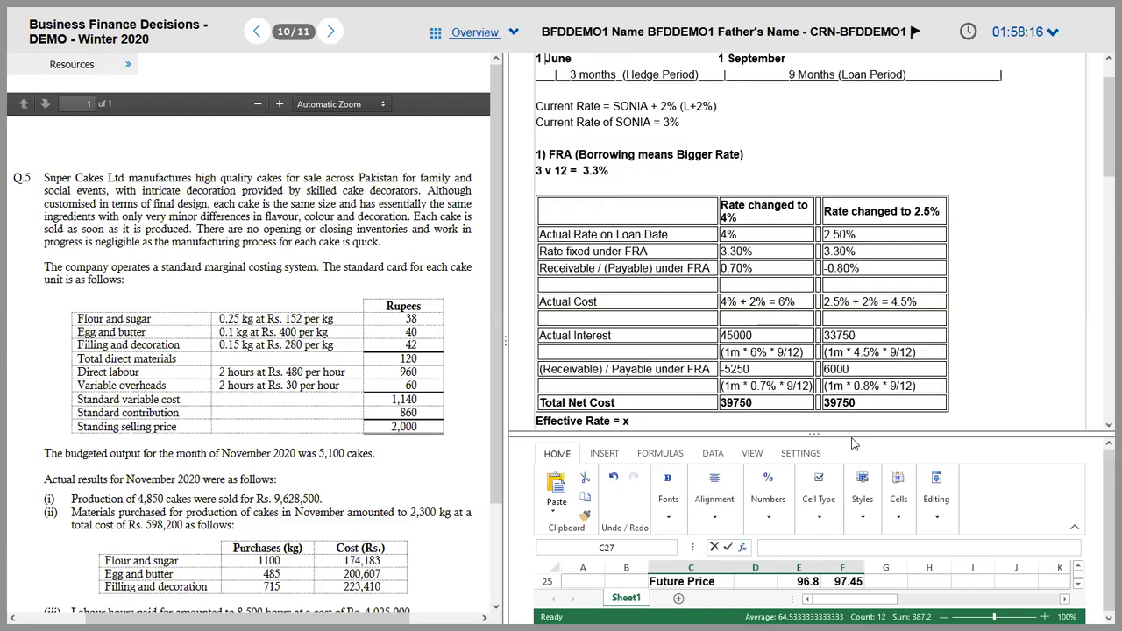
key("Page_Down")
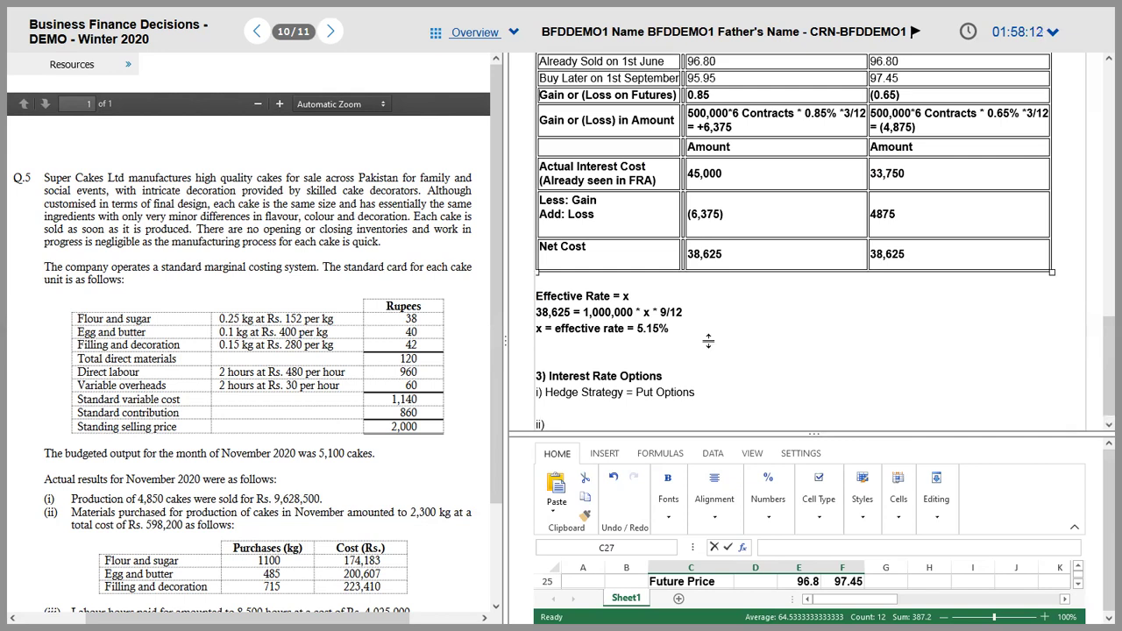
scroll(710, 341, "up", 2)
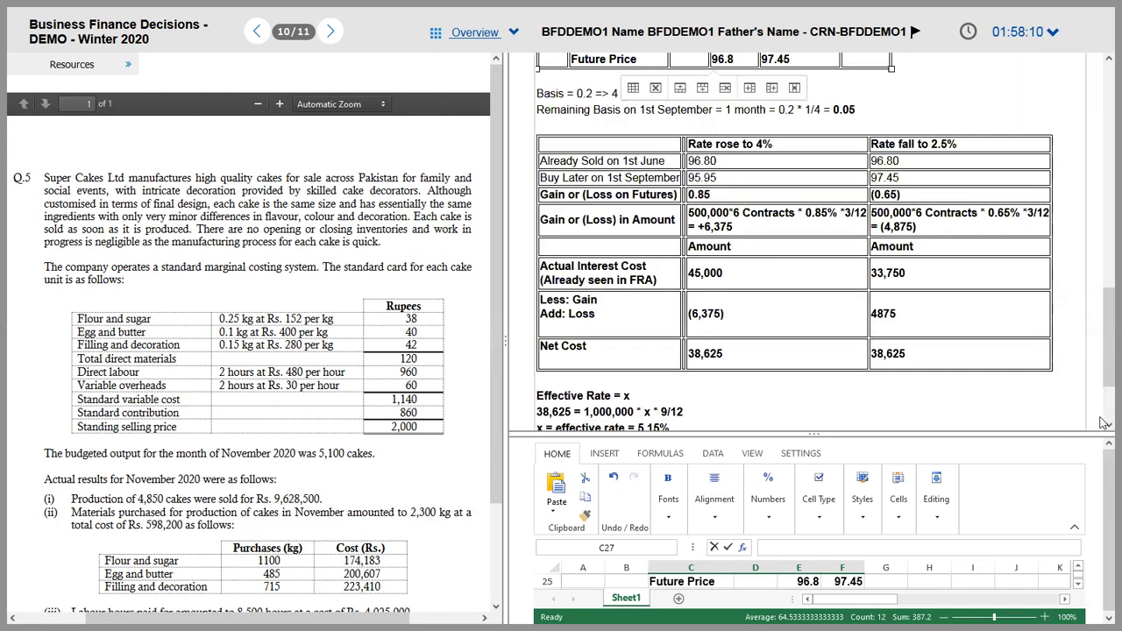
scroll(1103, 319, "up", 3)
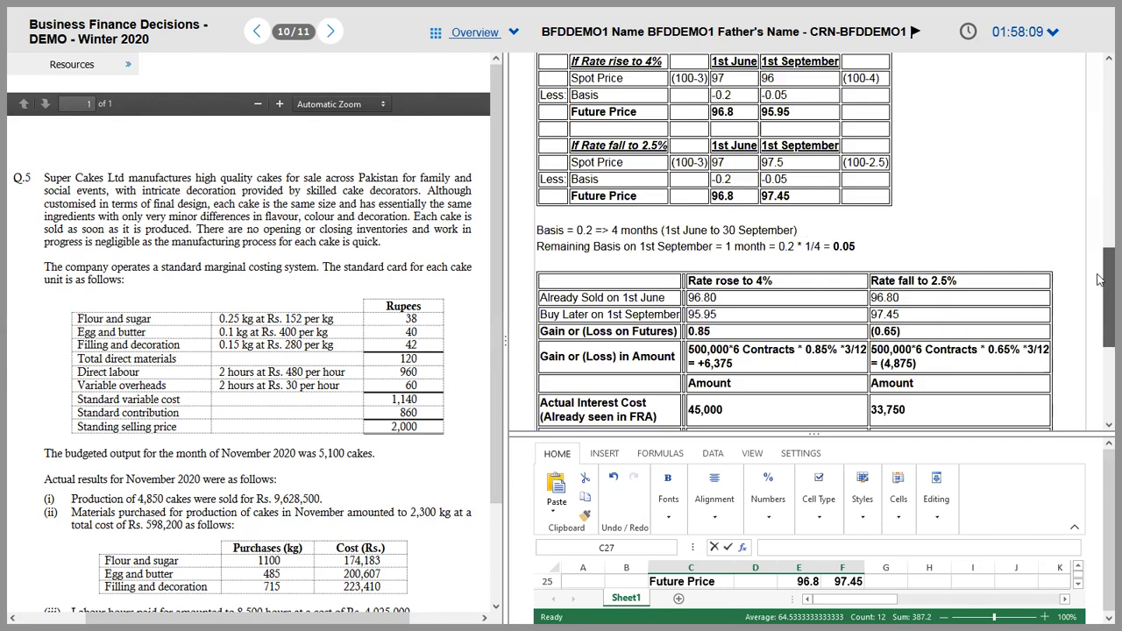
scroll(1102, 282, "up", 3)
left_click_drag(536, 133, 789, 198)
key("ctrl+c")
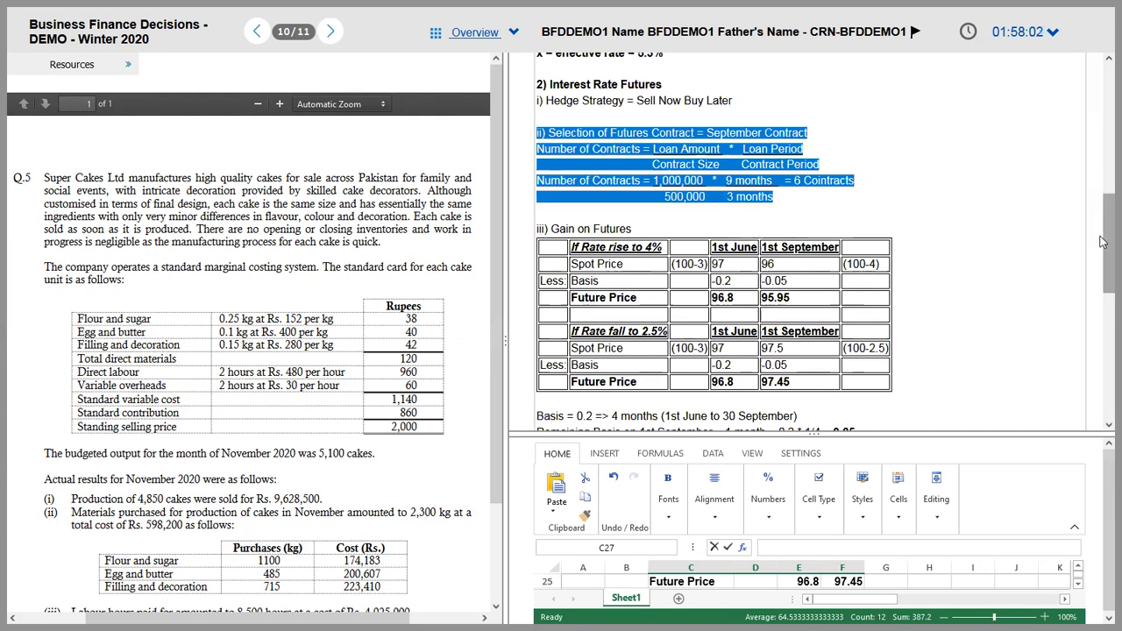
- Paste the copied working below "ii)" under Interest Rate Options and delete its "Selection of Futures Contract = September Contract" line
scroll(1103, 349, "down", 2)
scroll(1103, 395, "down", 4)
left_click(648, 415)
key("ctrl+v")
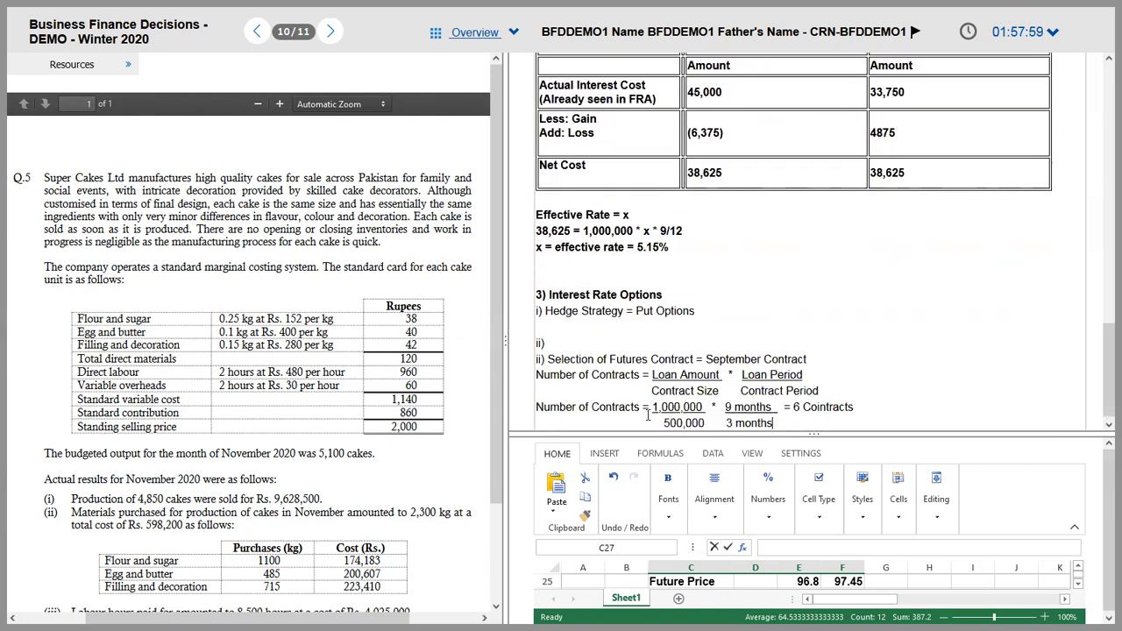
triple_click(588, 358)
key("BackSpace")
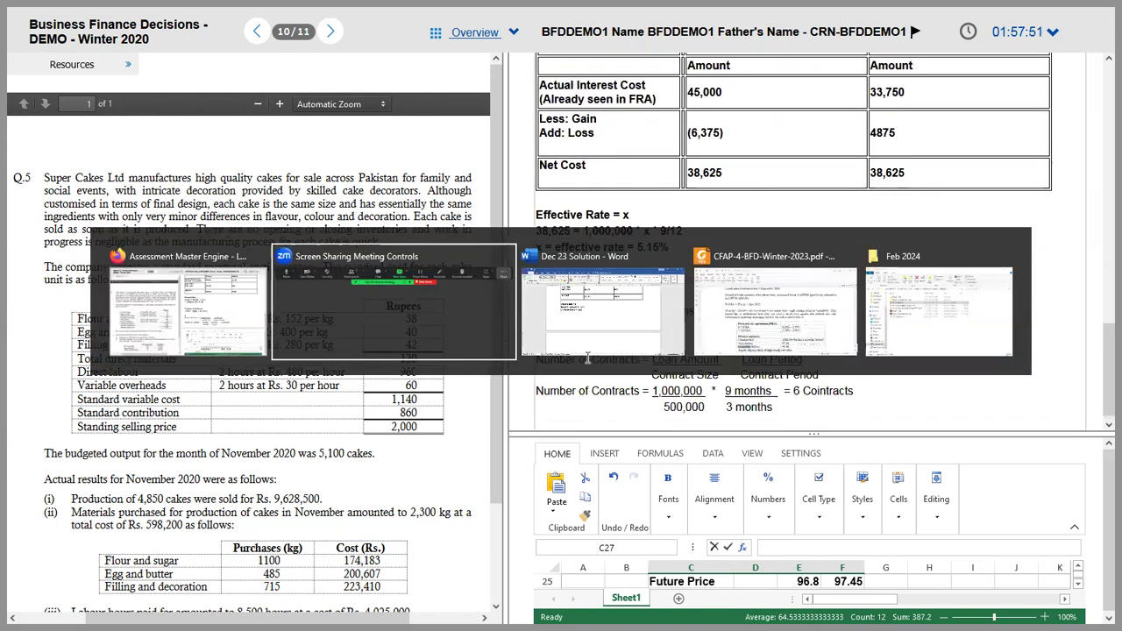
- Switch to the CFAP-4-BFD-Winter-2023 PDF in Foxit PDF Reader to consult the OTC Options data
key("Tab")
key("Tab")
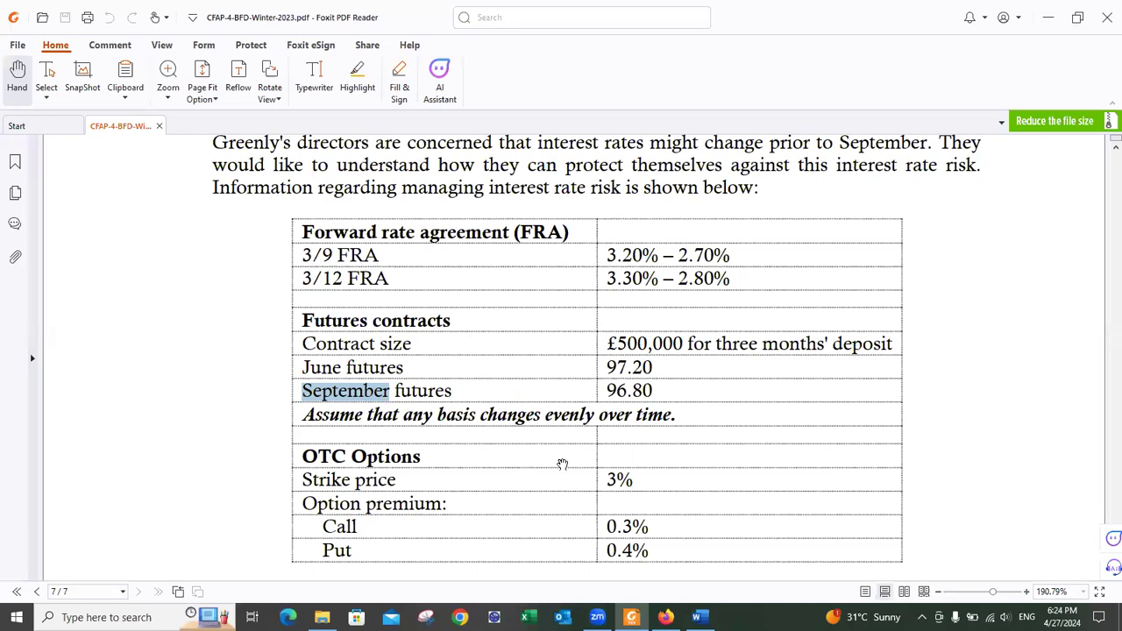
- Return to the exam answer and add "iii) Whether beneficial to excercise Options:" below the options number-of-contracts working
scroll(562, 463, "down", 1)
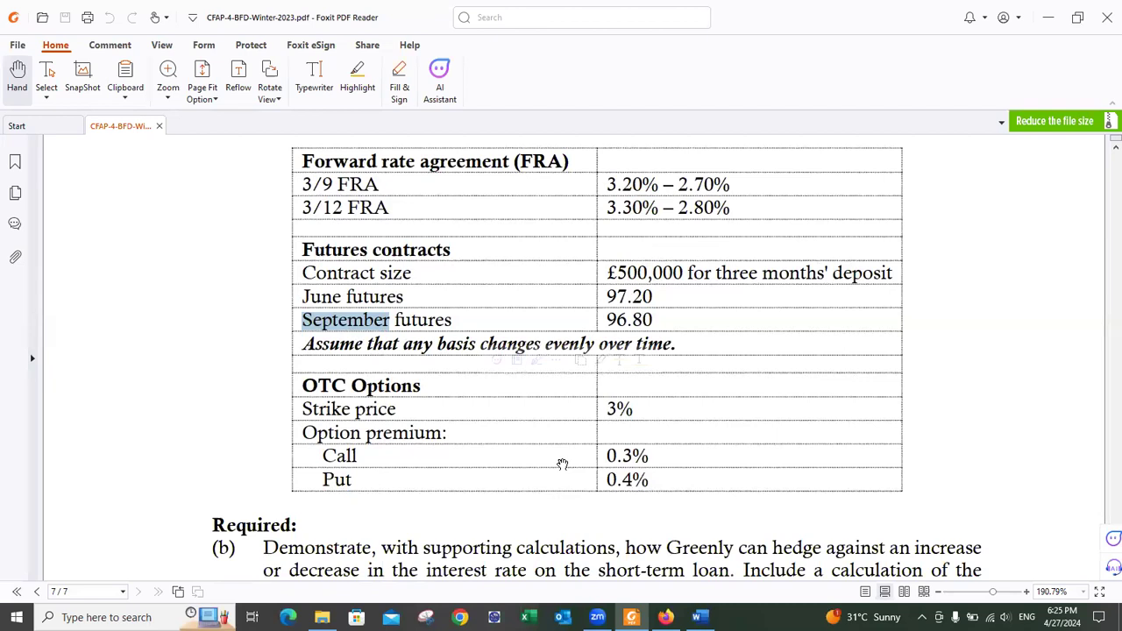
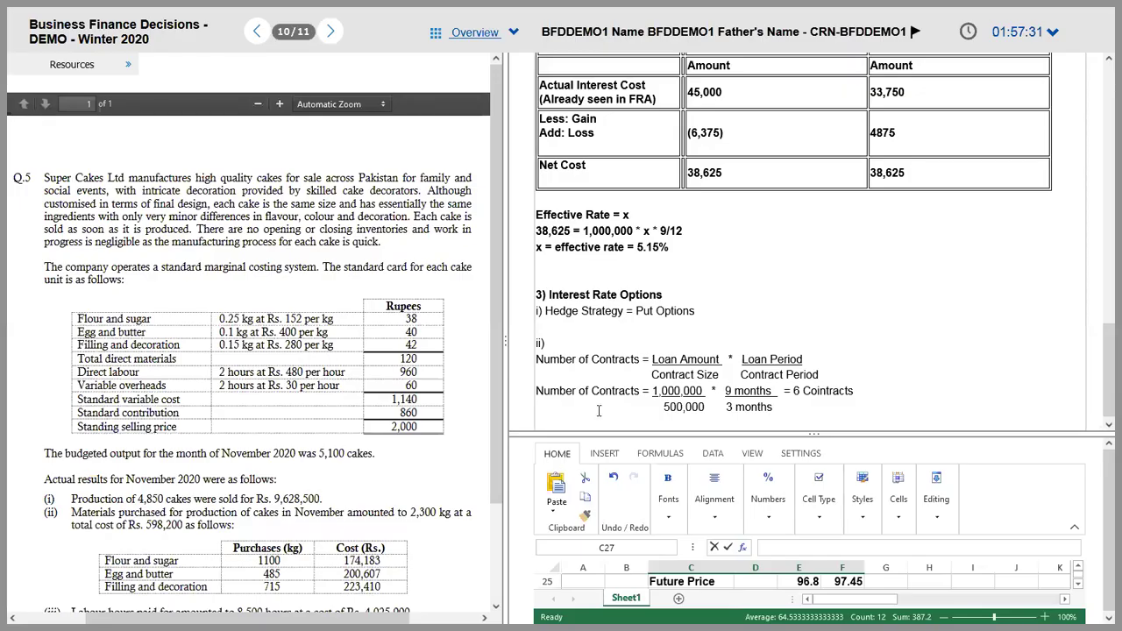
key("Return")
type("iii")
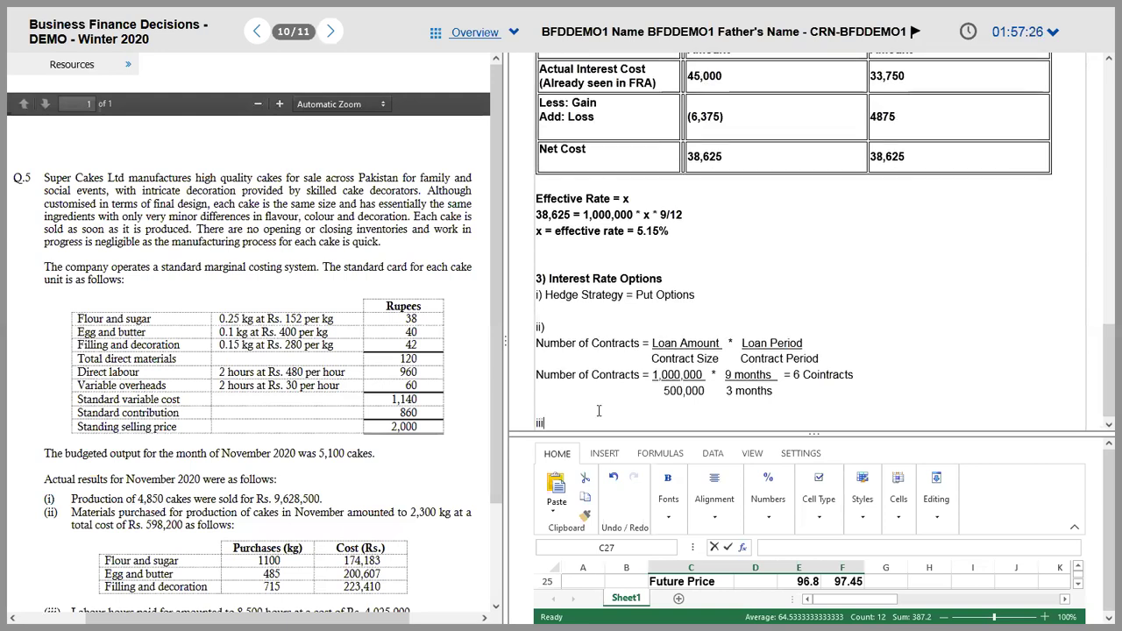
type(") Whthe")
key("BackSpace")
key("BackSpace")
key("BackSpace")
key("BackSpace")
type("hether bene")
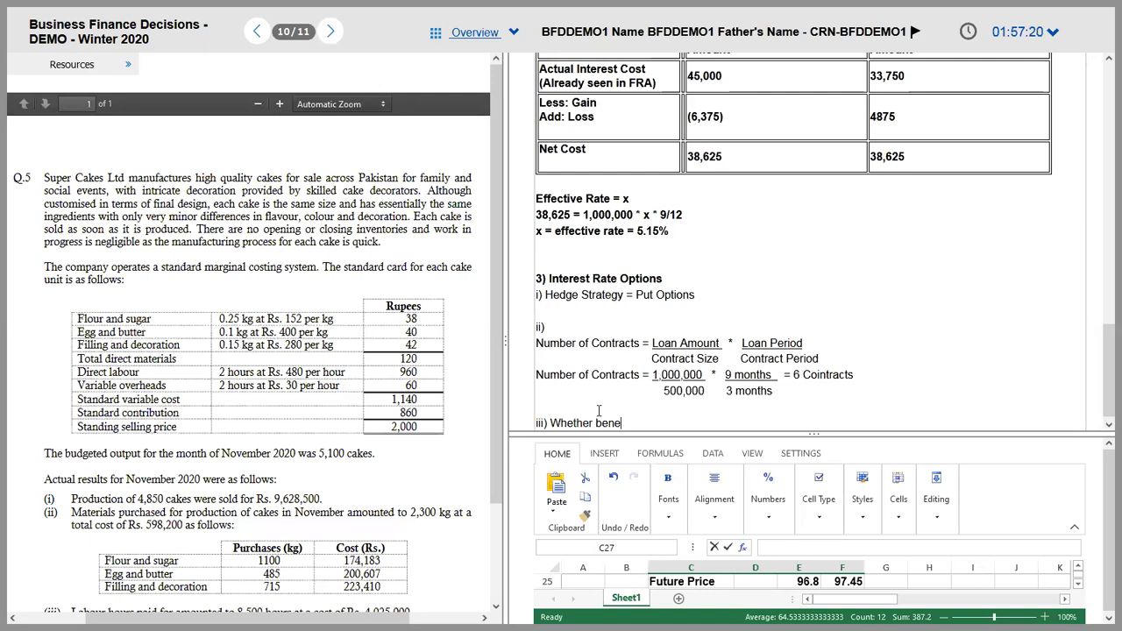
type("ficial")
type("to ex")
type("cercise Options")
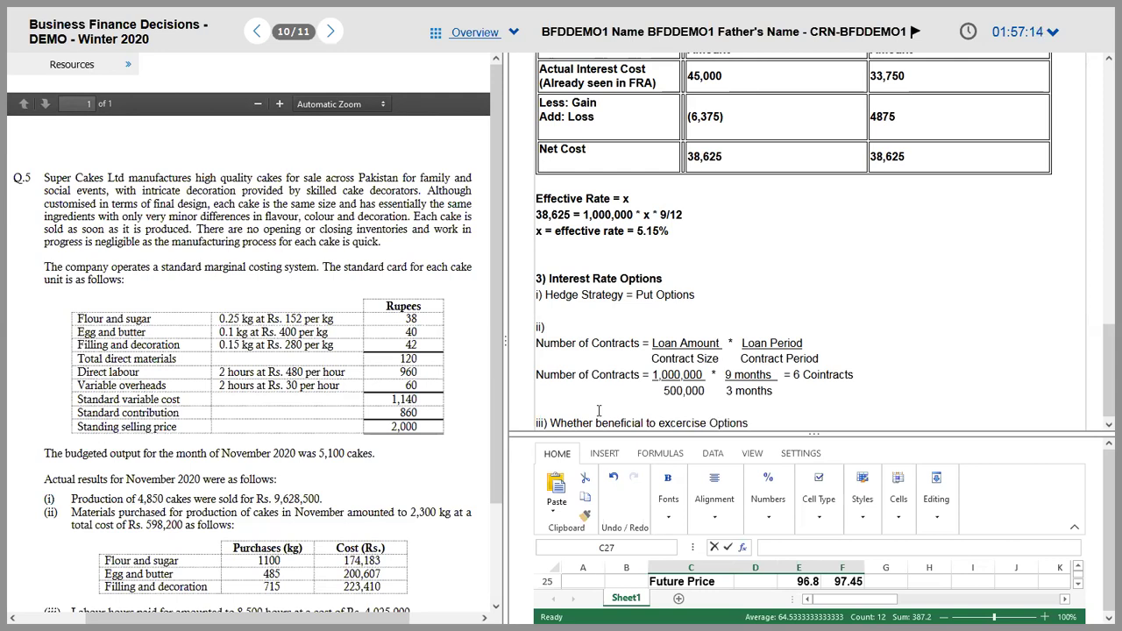
type(":")
key("Return")
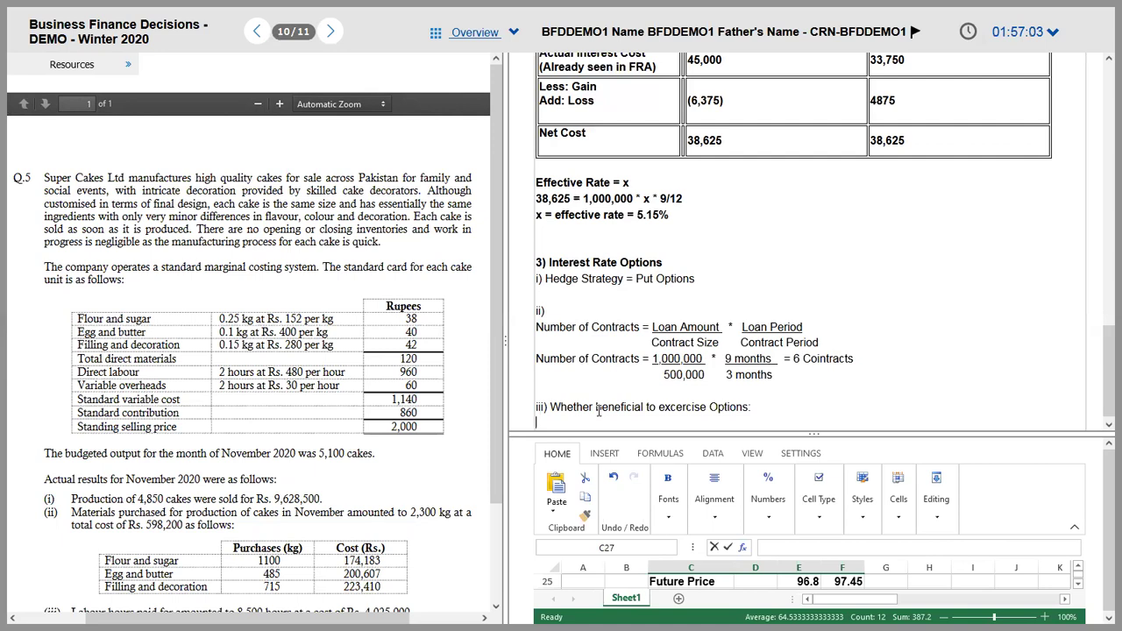
- Enlarge the spreadsheet area while keeping point iii) of the Interest Rate Options answer in view
key("alt+Tab")
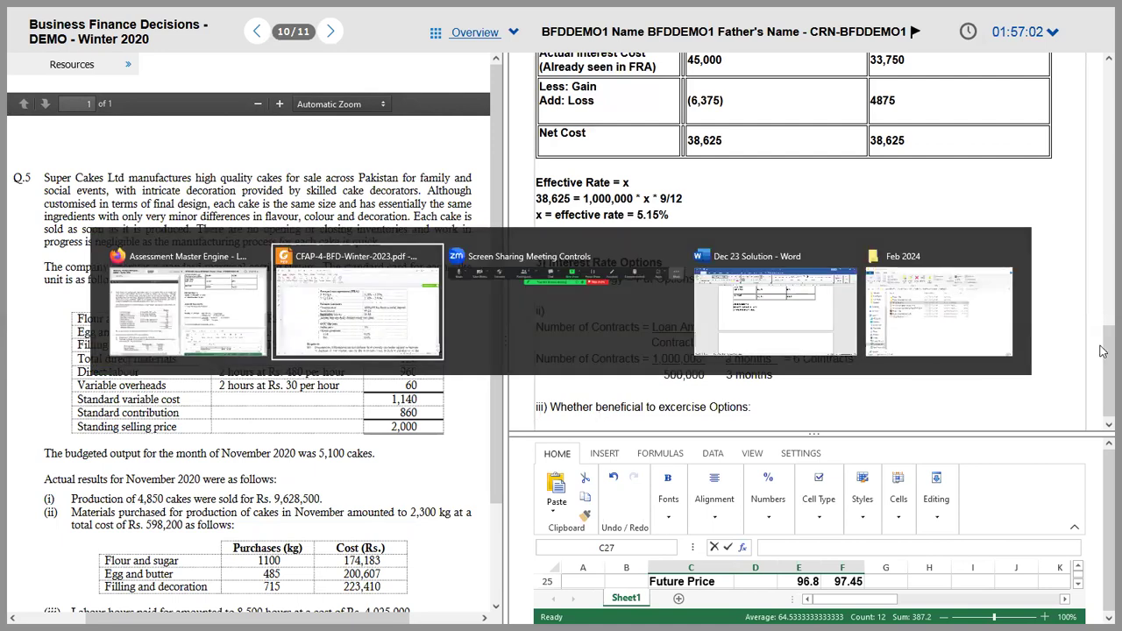
left_click_drag(1052, 399, 1035, 293)
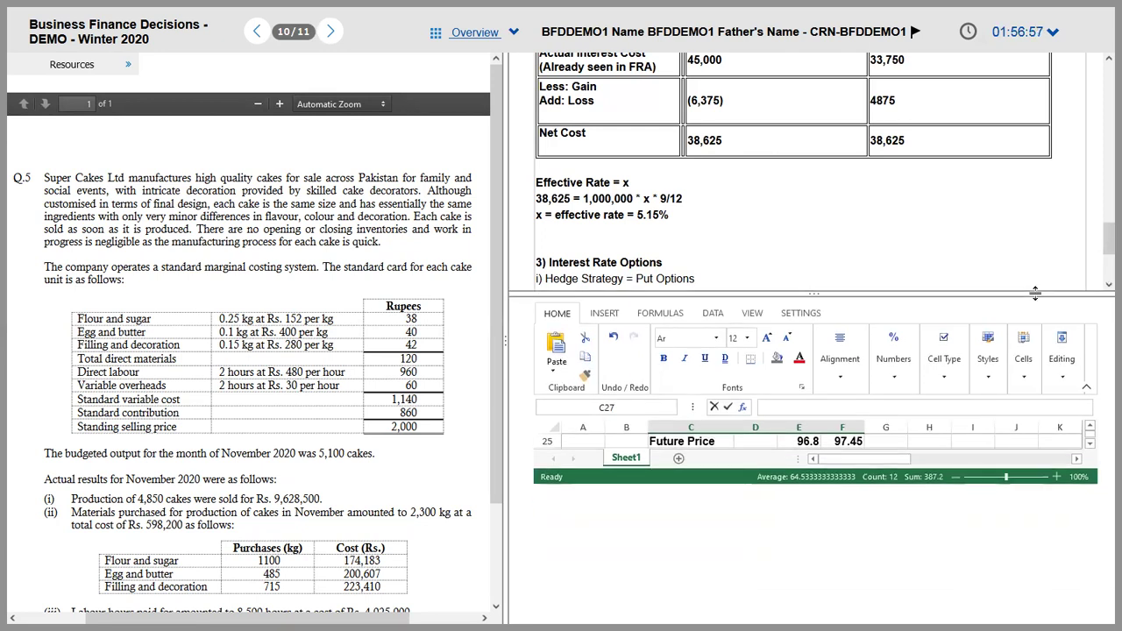
scroll(1103, 263, "down", 3)
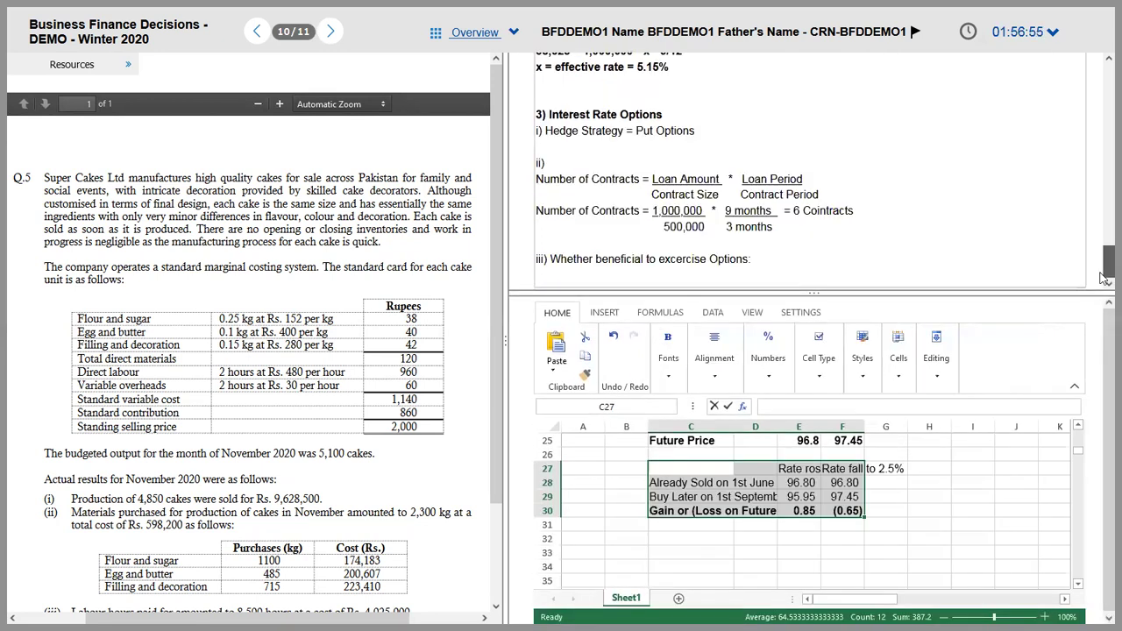
- Copy the "Rate rose to 4%" and "Rate fall to 2.5%" headings from row 27 to E33:F33
left_click(758, 540)
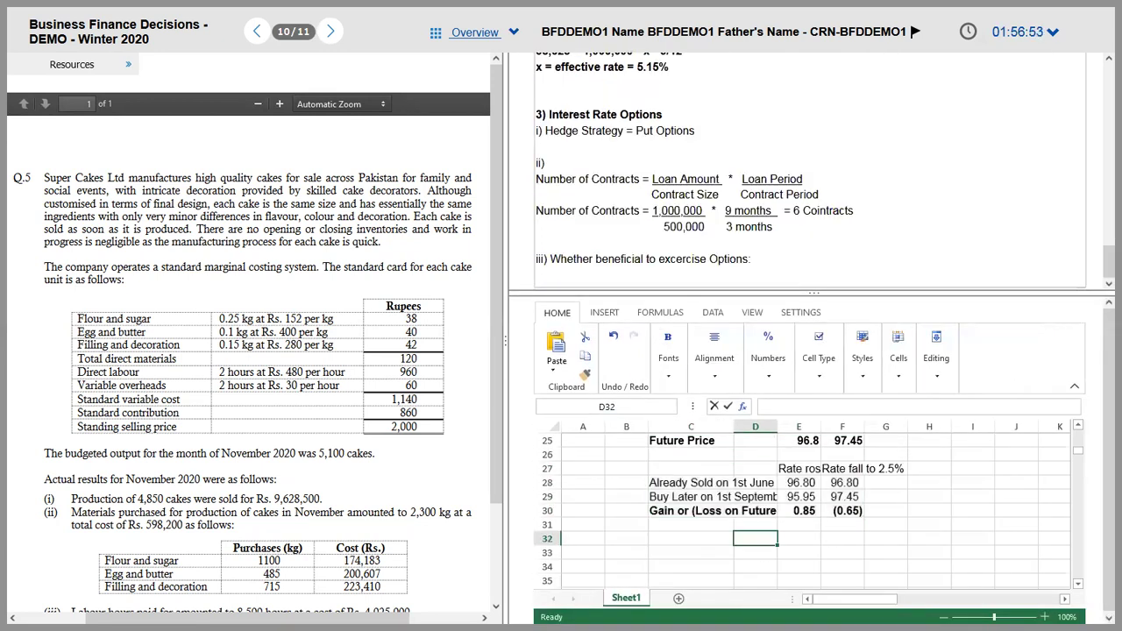
key("Down")
key("Down")
key("Down")
key("Down")
key("Down")
key("Down")
key("Down")
scroll(868, 573, "down", 1)
key("Up")
key("Up")
key("Up")
key("Up")
key("Up")
key("Up")
key("Up")
key("Up")
key("Up")
key("Up")
key("Up")
key("Up")
scroll(868, 574, "up", 1)
key("Right")
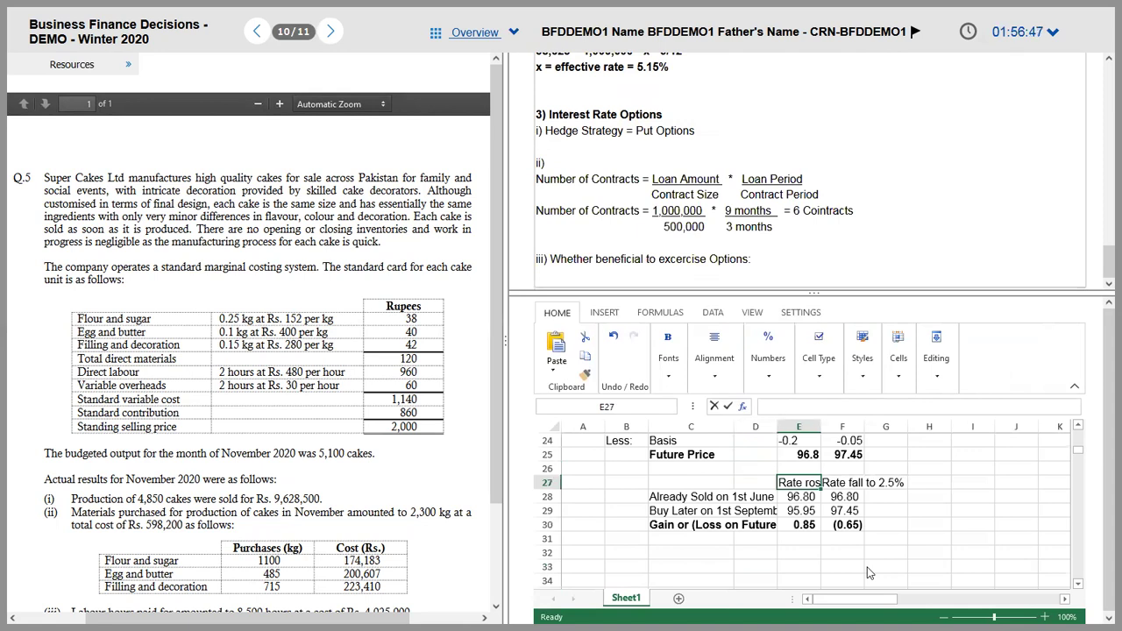
key("shift+Right")
key("ctrl+c")
key("Down")
key("Down")
key("Down")
key("Down")
key("Down")
key("Down")
key("ctrl+v")
key("Down")
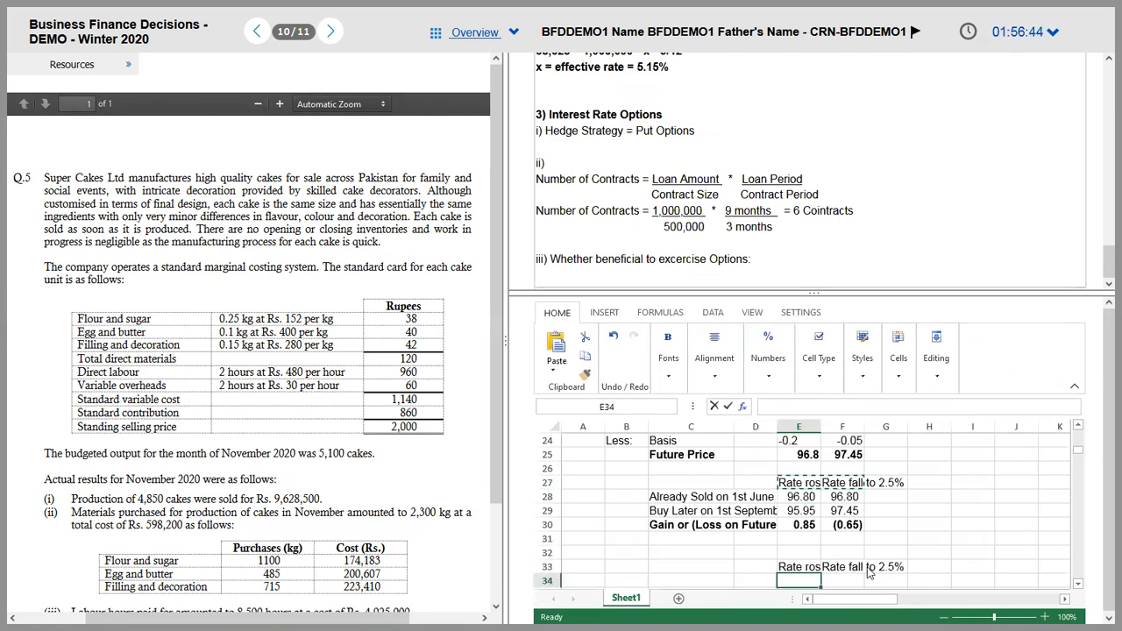
- Collapse the spreadsheet ribbon and widen column E so the "Rate rose to 4%" heading fits
key("Down")
key("Down")
key("Down")
key("Down")
key("Down")
left_click(1074, 386)
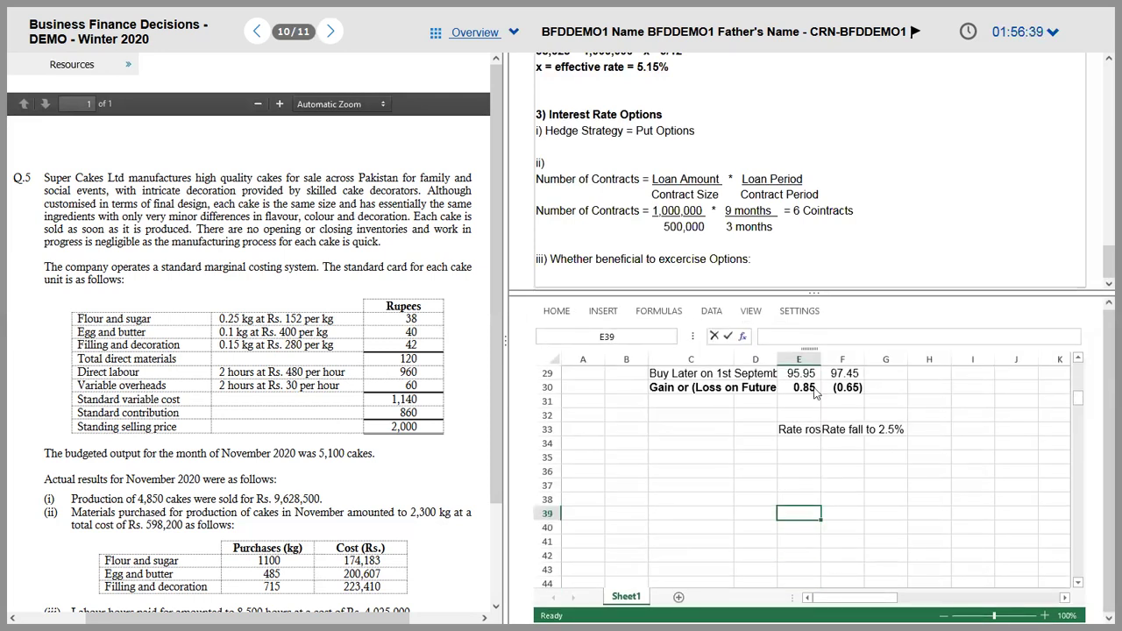
left_click_drag(821, 360, 859, 359)
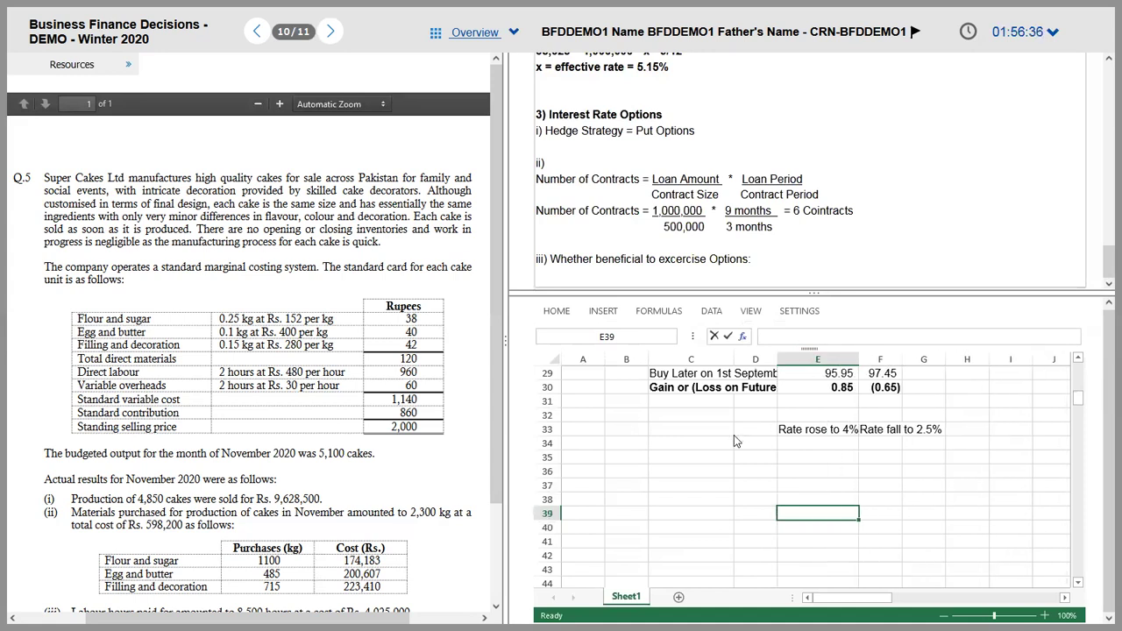
- Label the rows below the rate headings "Excercise Price" in C34 and "Future Price" in C35
left_click(734, 434)
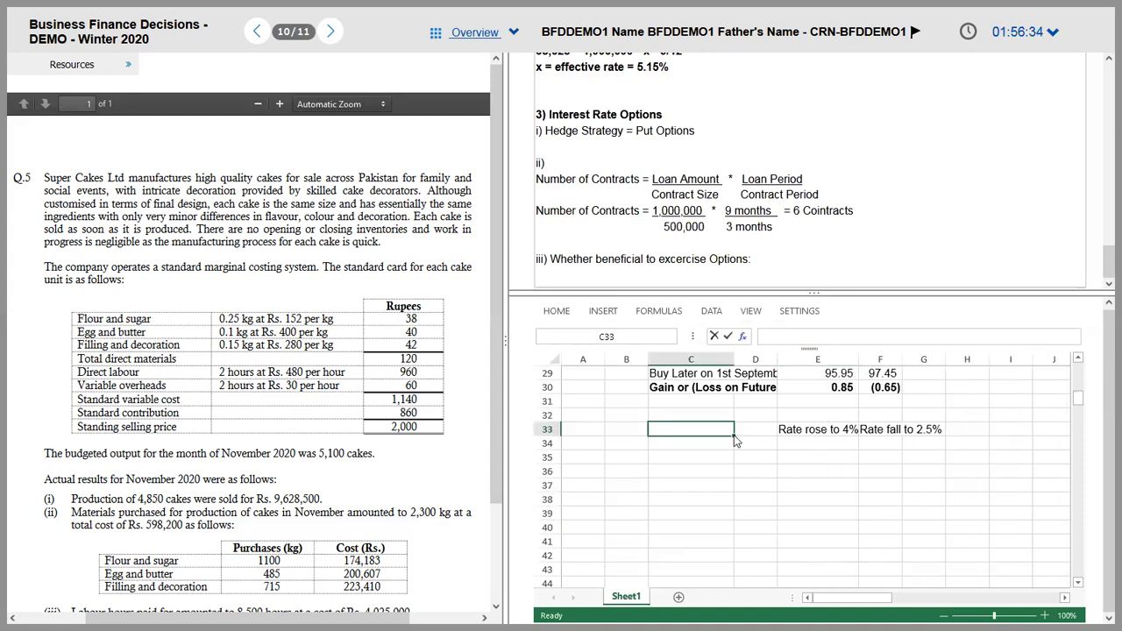
key("Return")
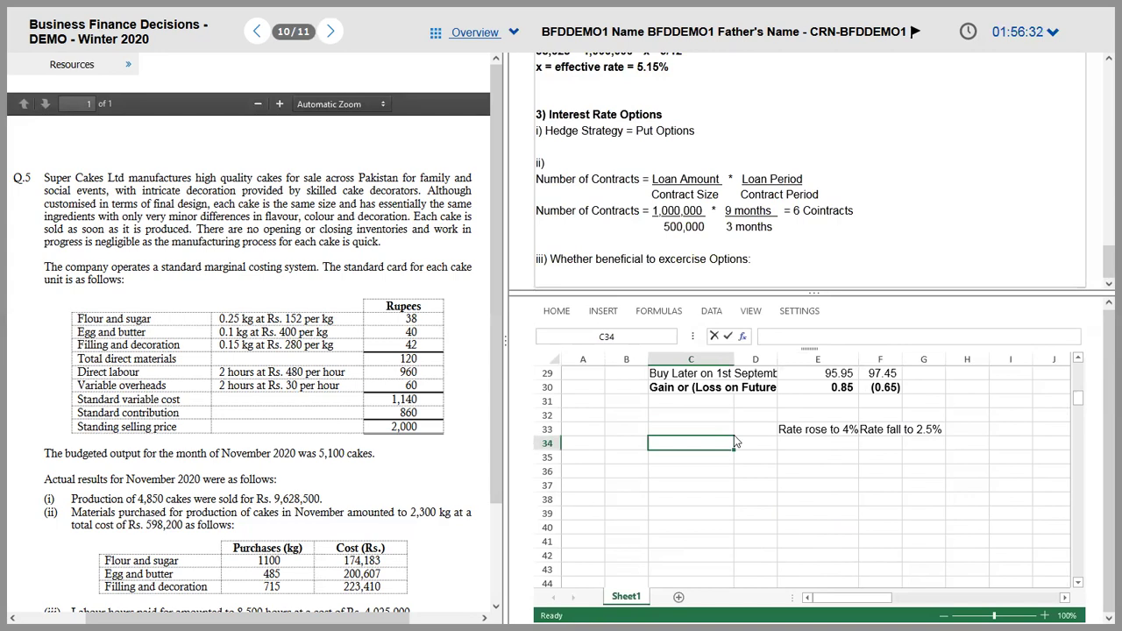
type("Excercise P")
key("BackSpace")
key("BackSpace")
key("BackSpace")
key("BackSpace")
key("BackSpace")
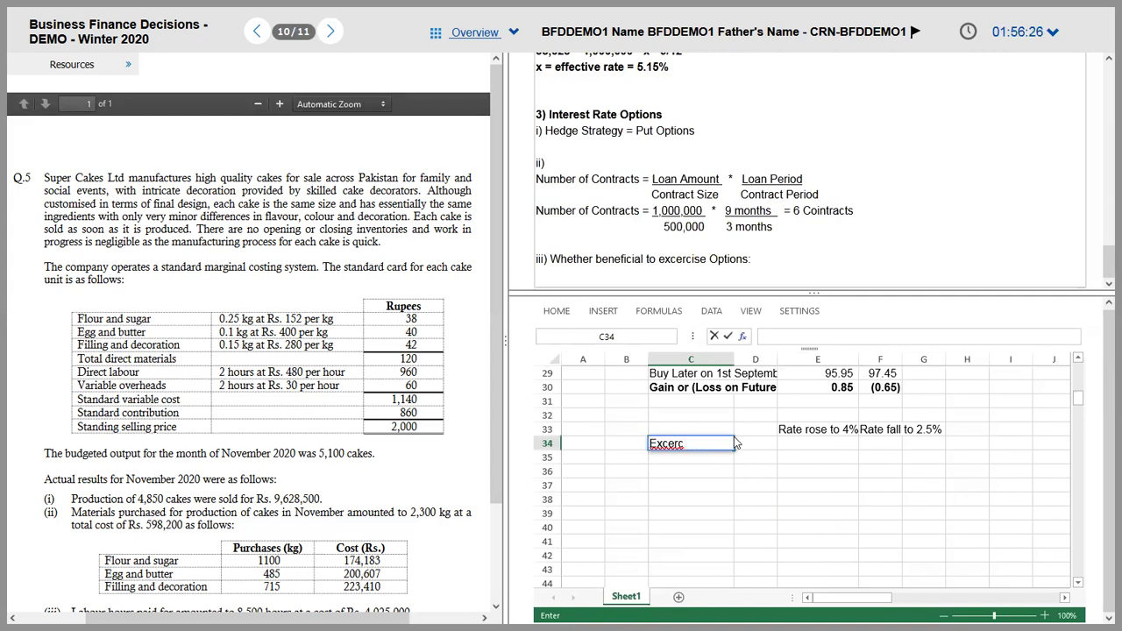
type("ise Price")
key("Return")
type("Future O")
key("BackSpace")
type("Price")
key("Tab")
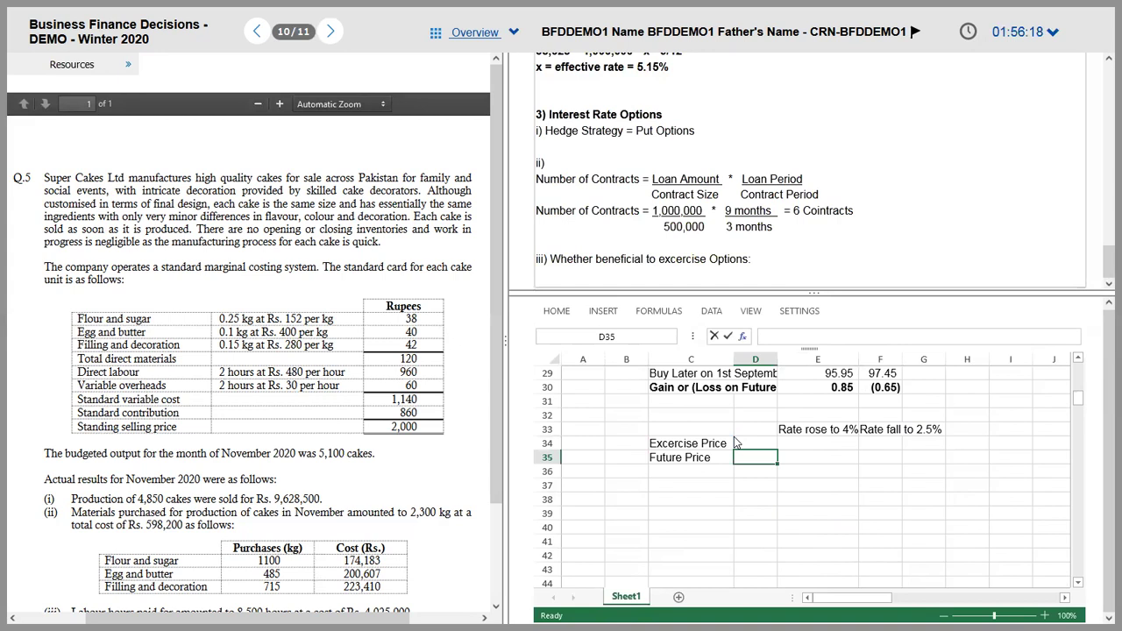
- Consult the OTC strike price in the Foxit PDF and fill the Excercise Price row with (100-3) and 97 for both rate scenarios
key("Right")
key("Up")
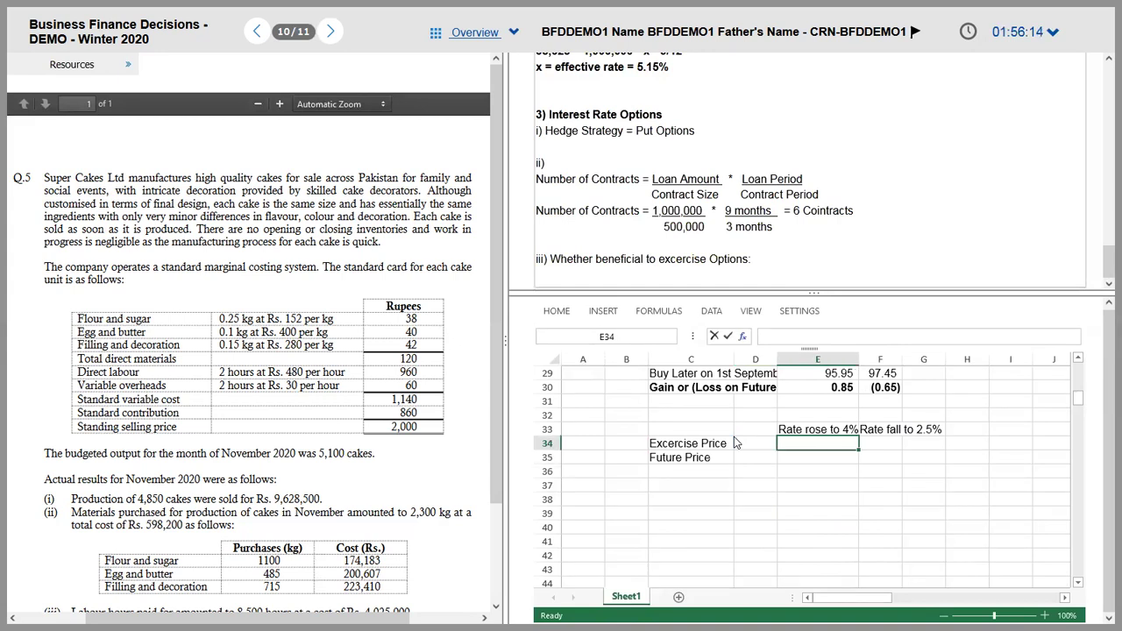
key("alt+Tab")
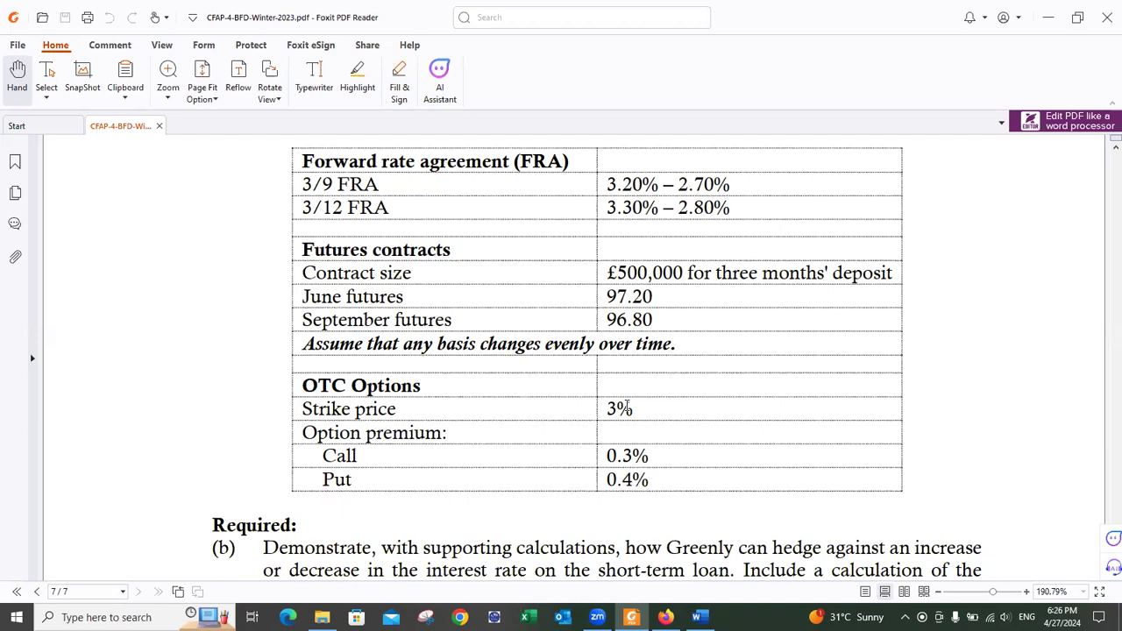
key("alt+Tab")
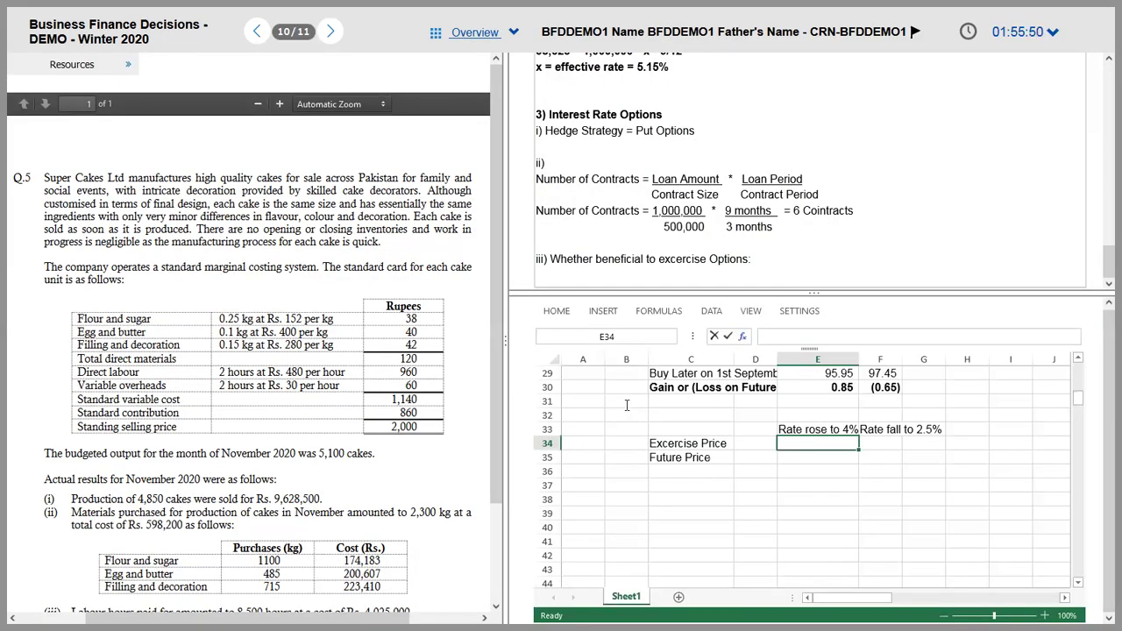
key("alt+Tab")
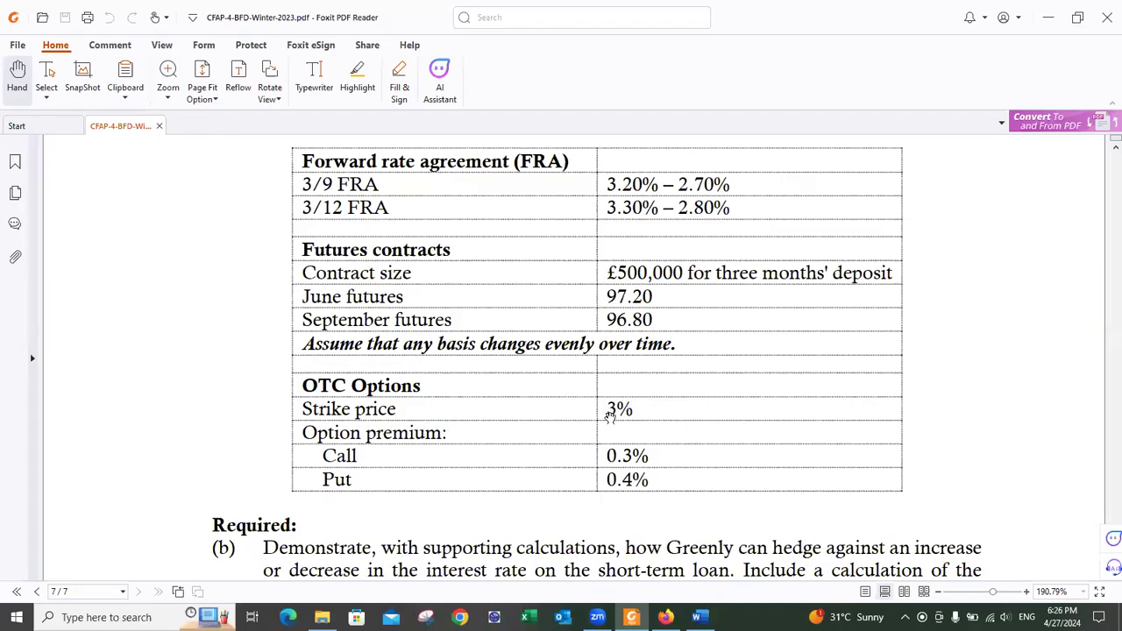
key("alt+Tab")
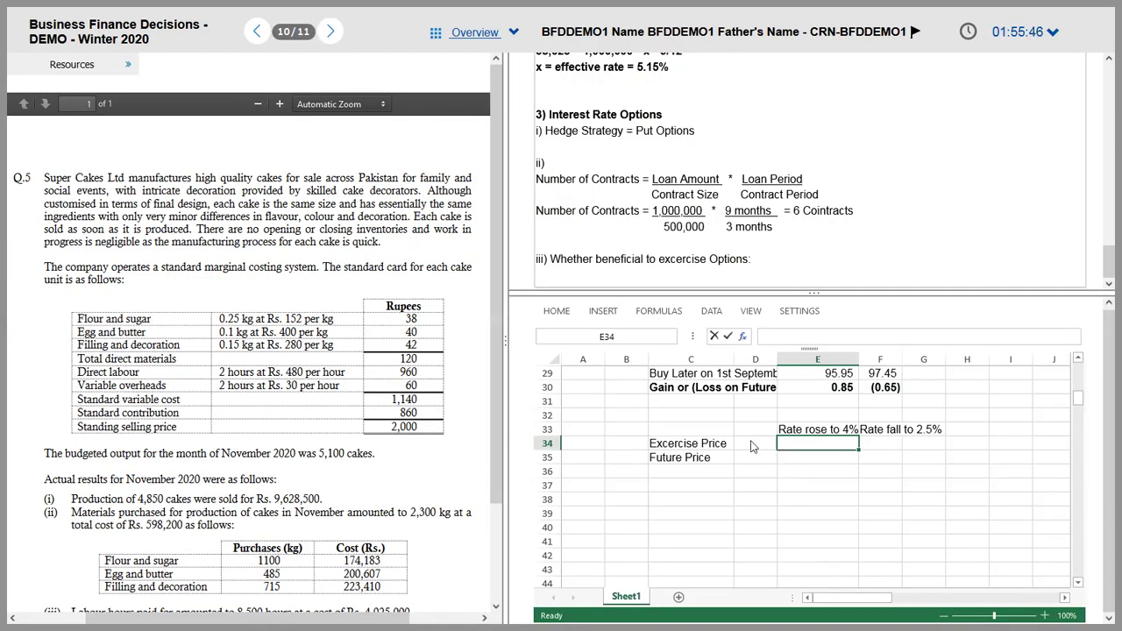
left_click(752, 443)
type("(100-3)")
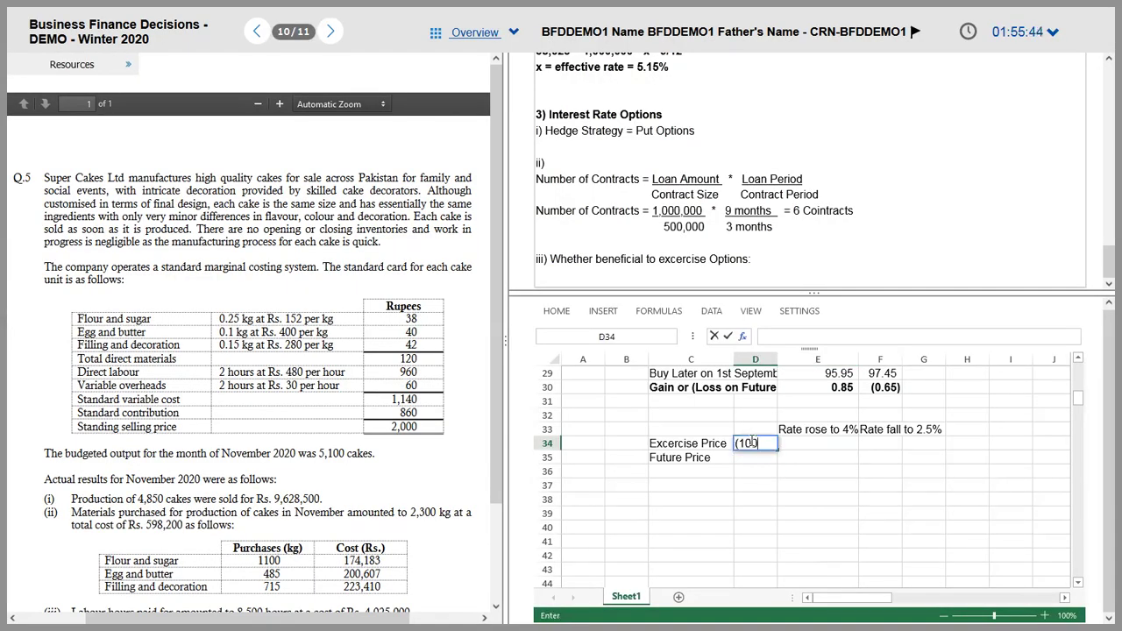
key("Tab")
type("97")
key("ctrl+Return")
key("ctrl+c")
key("Right")
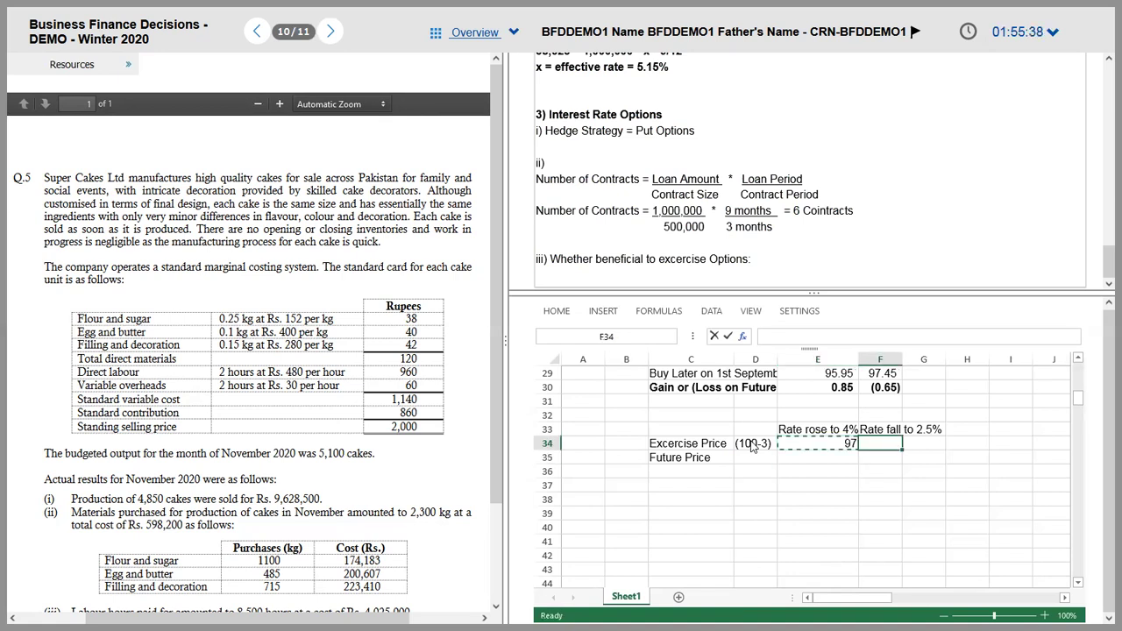
key("ctrl+v")
- Consult the September future prices in the earlier workings and enter 95.95 in E35 and 95.45 in F35 of the Future Price row
key("Down")
key("Left")
key("Left")
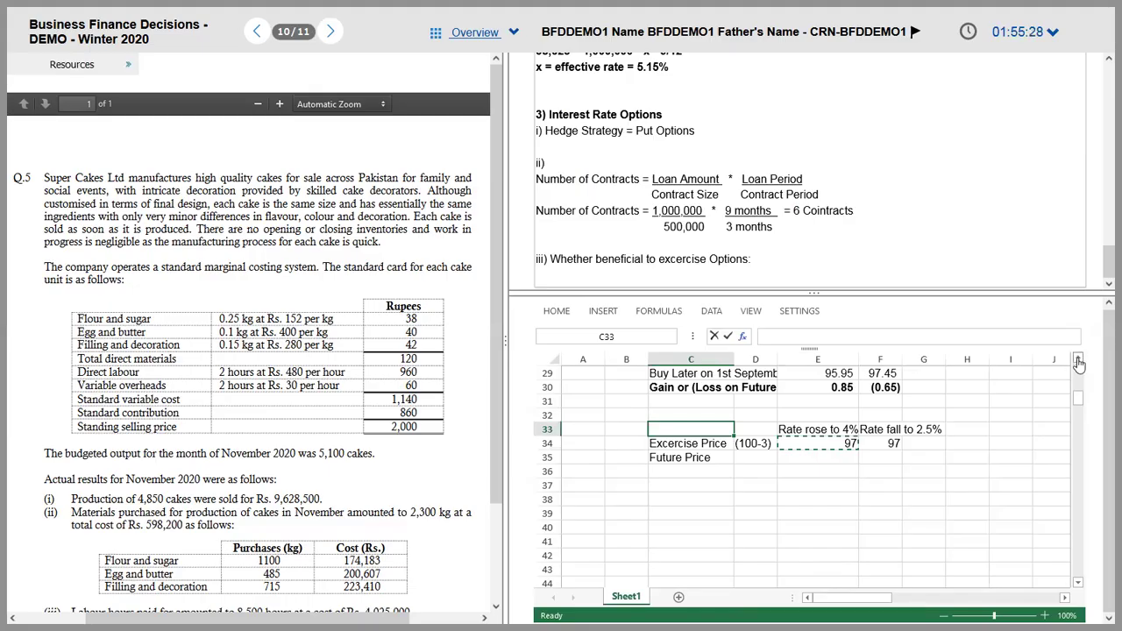
left_click(1078, 360)
left_click(1078, 359)
left_click(1078, 359)
left_click(1079, 362)
left_click(1078, 361)
left_click(1078, 361)
left_click(1078, 362)
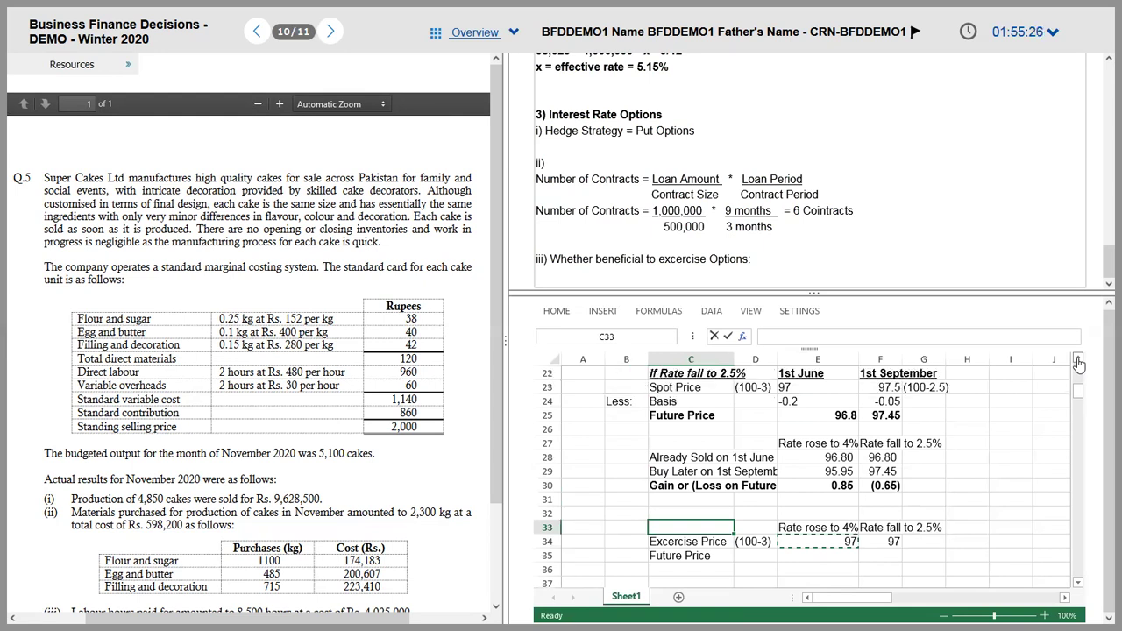
left_click(1078, 361)
left_click(1078, 362)
left_click(1079, 362)
left_click(1078, 361)
left_click(1079, 361)
left_click(1078, 361)
left_click(878, 431)
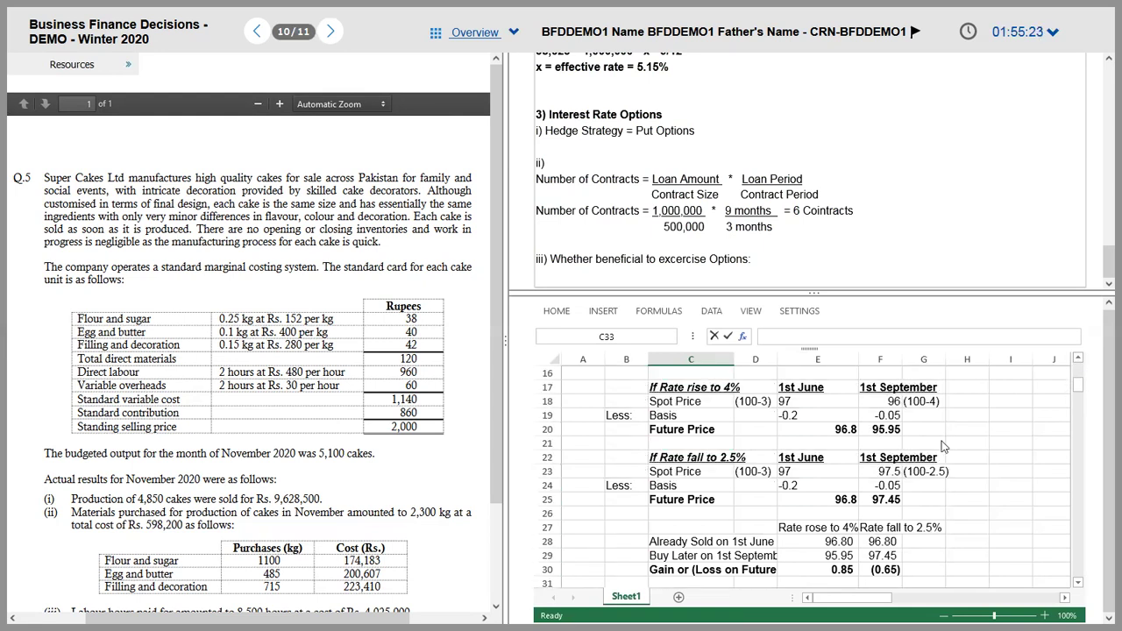
key("Down")
key("Down")
key("Down")
key("Down")
key("Down")
key("Down")
key("Down")
key("Down")
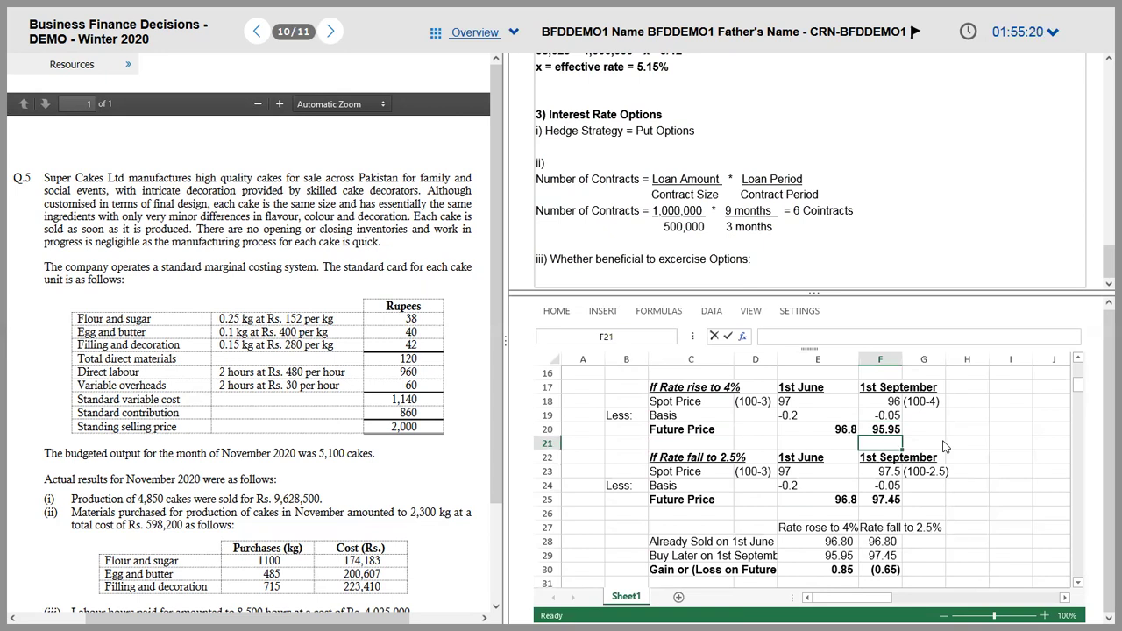
key("Down")
key("Down")
key("Down")
key("Down")
key("Down")
key("Down")
key("Down")
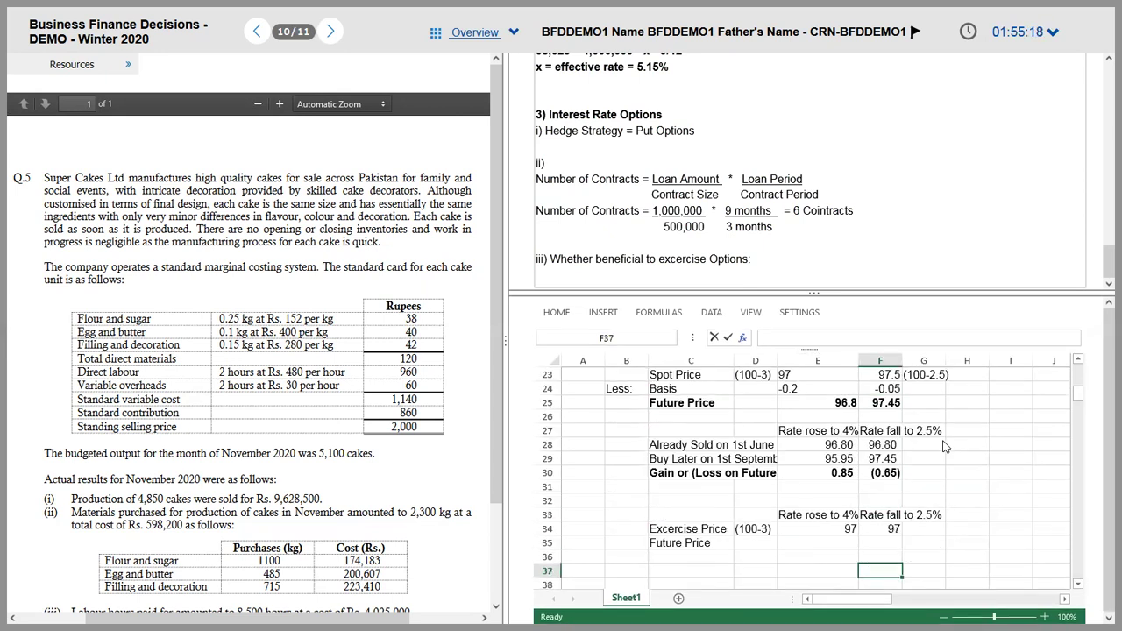
key("Left")
type("95.95")
key("Tab")
type("95.45")
key("Return")
- Recheck the September future prices in the workings for both rate scenarios and correct the Future Price under "Rate fall to 2.5%" to 97.45
key("Up")
key("Up")
key("Up")
key("Up")
key("Up")
key("Up")
key("Up")
key("Up")
key("Up")
key("Up")
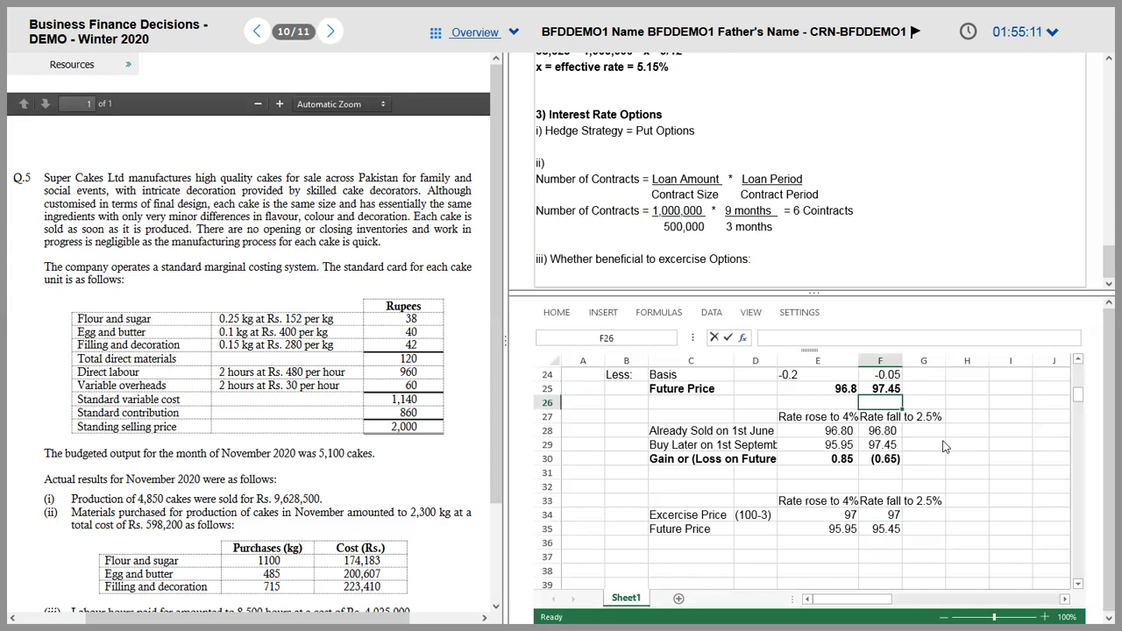
key("Up")
key("Up")
key("Up")
key("Up")
key("Up")
key("Up")
key("Up")
key("Up")
key("Up")
key("Up")
key("Up")
key("Up")
key("Down")
key("Down")
key("Down")
key("Down")
key("Down")
key("Down")
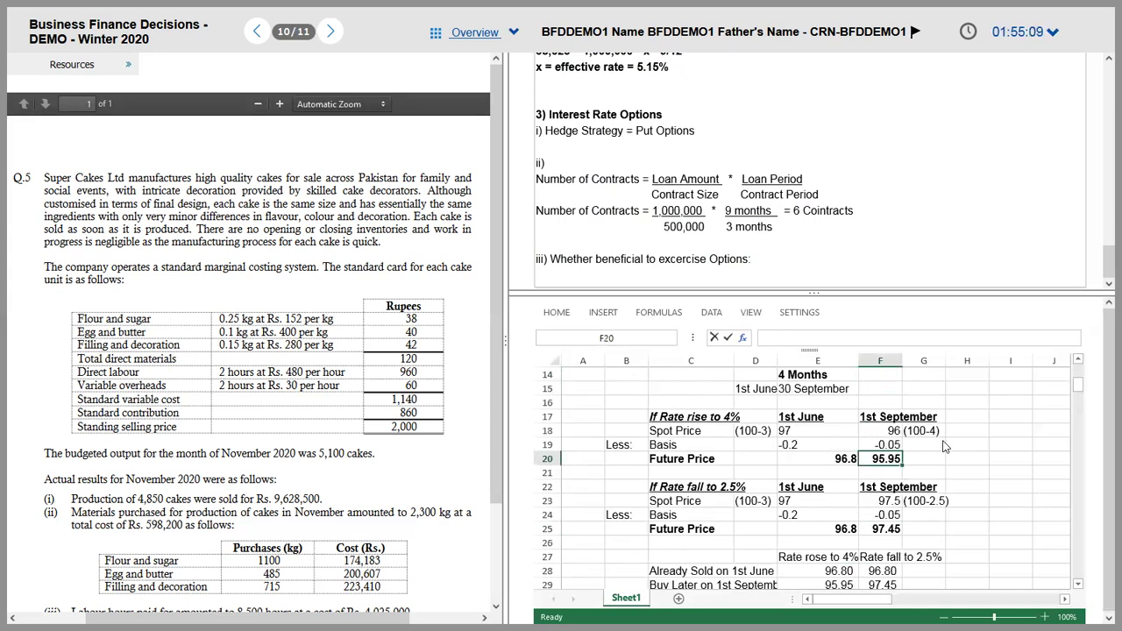
key("Down")
key("Down")
key("Down")
key("Down")
key("Down")
key("Down")
key("Down")
key("Down")
key("Down")
key("Down")
key("Down")
key("Down")
key("Down")
key("Down")
key("Down")
key("Left")
key("Right")
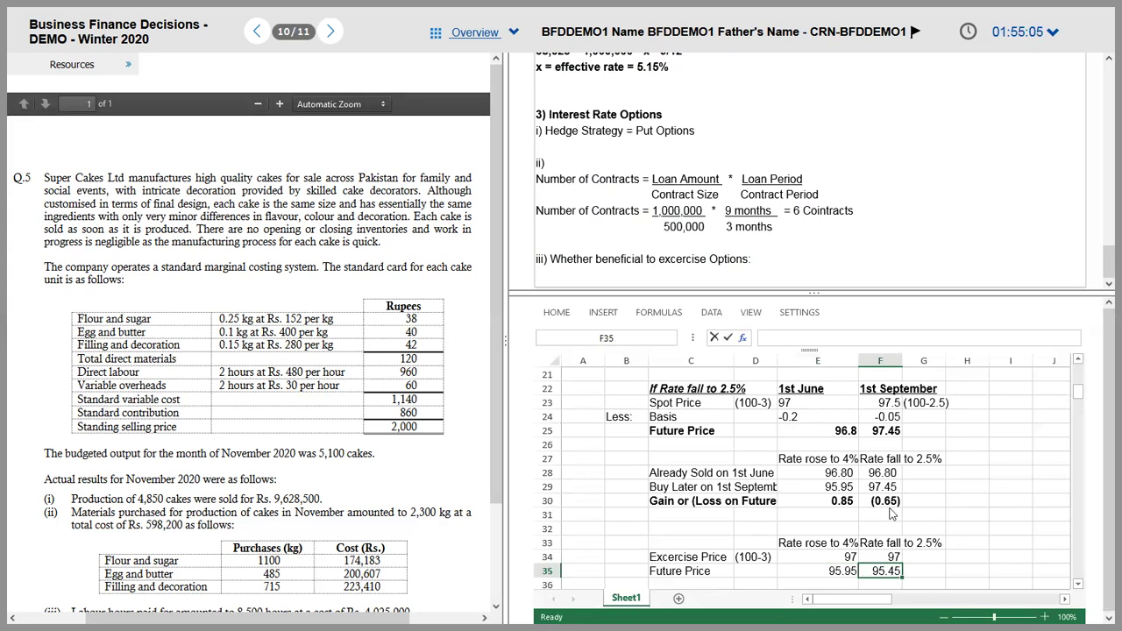
double_click(886, 570)
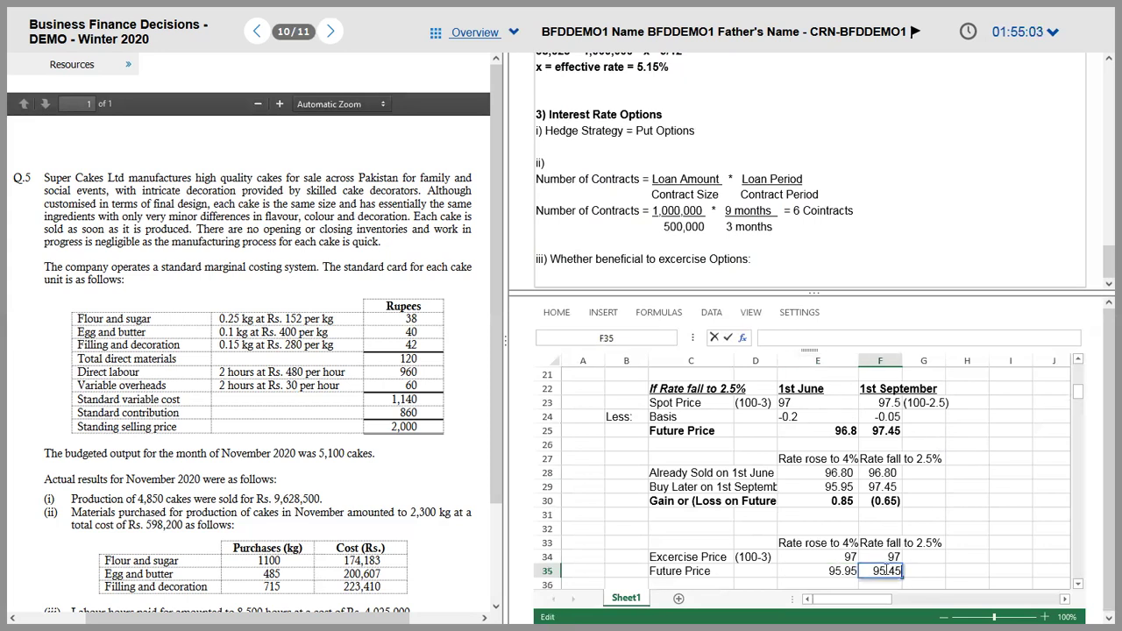
key("BackSpace")
type("7")
key("Return")
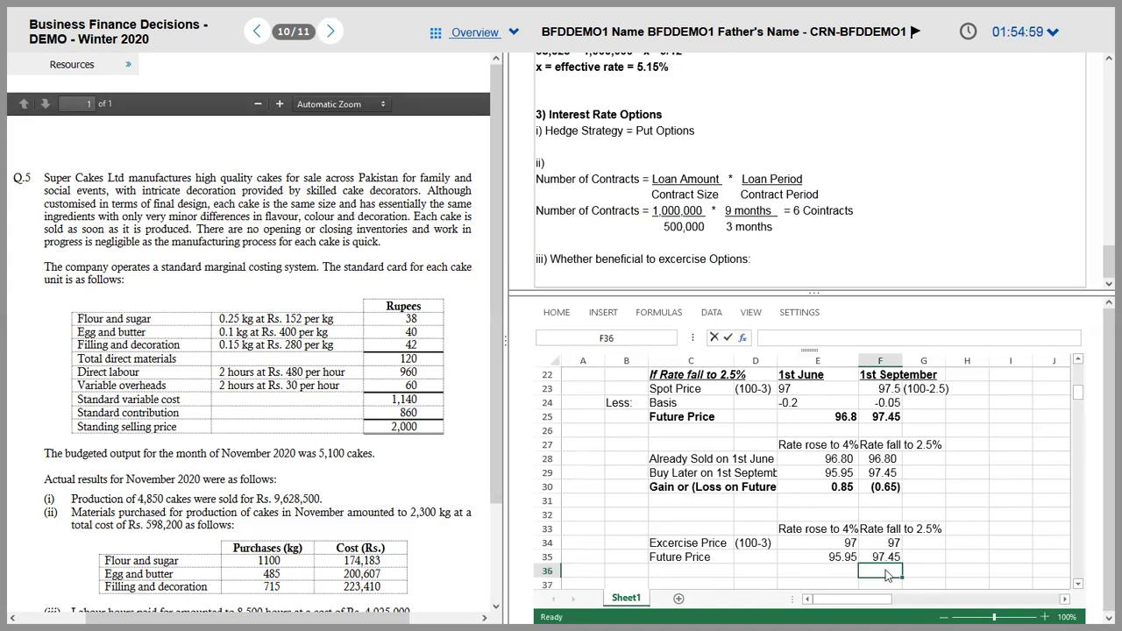
key("Up")
key("Left")
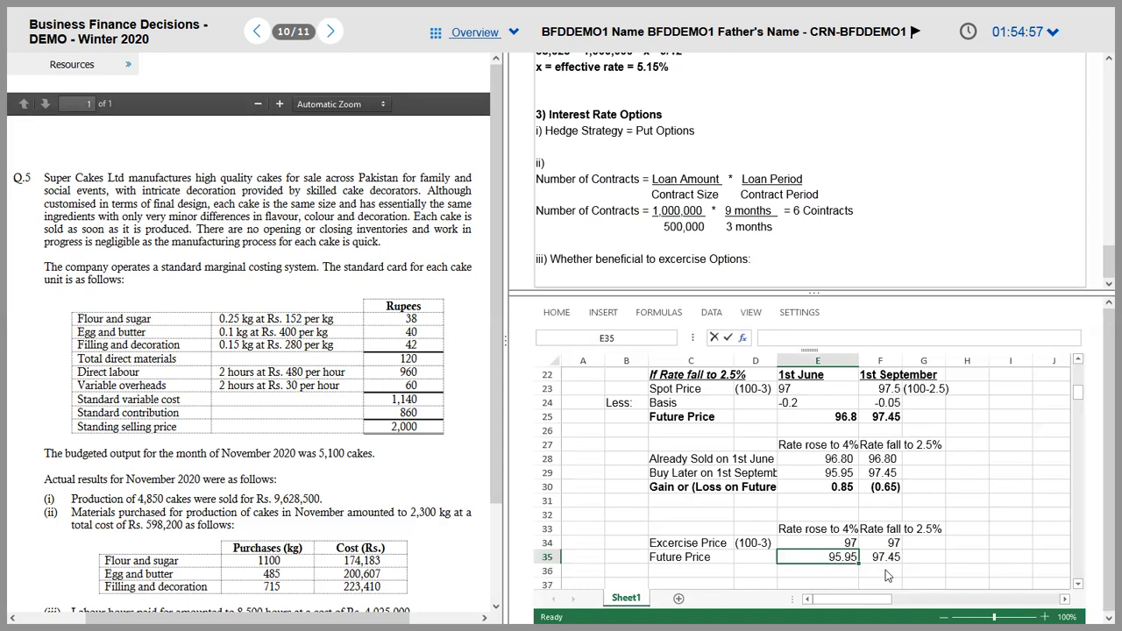